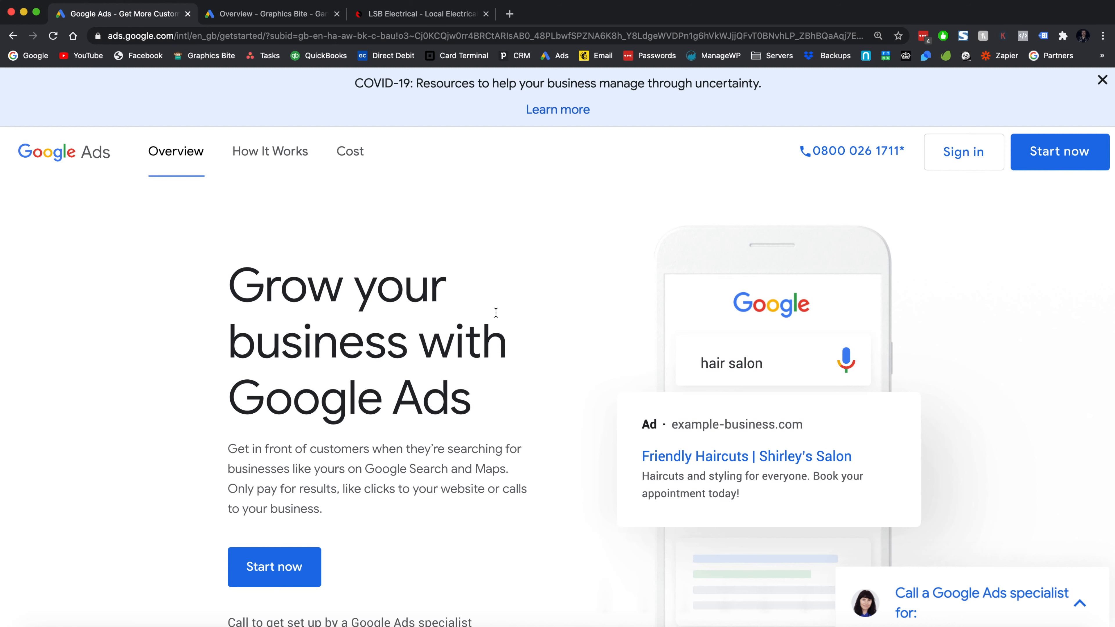
- Close the Google Ads landing page, review the LSB Electrical website, and start a new campaign from the overview
left_click(248, 18)
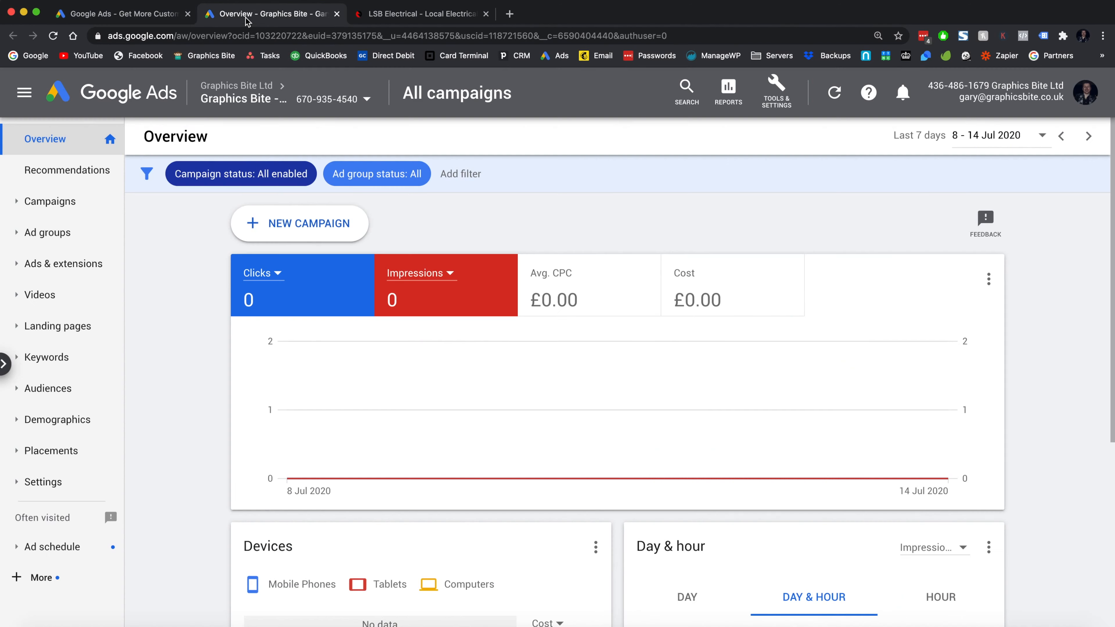
left_click(187, 14)
left_click(221, 14)
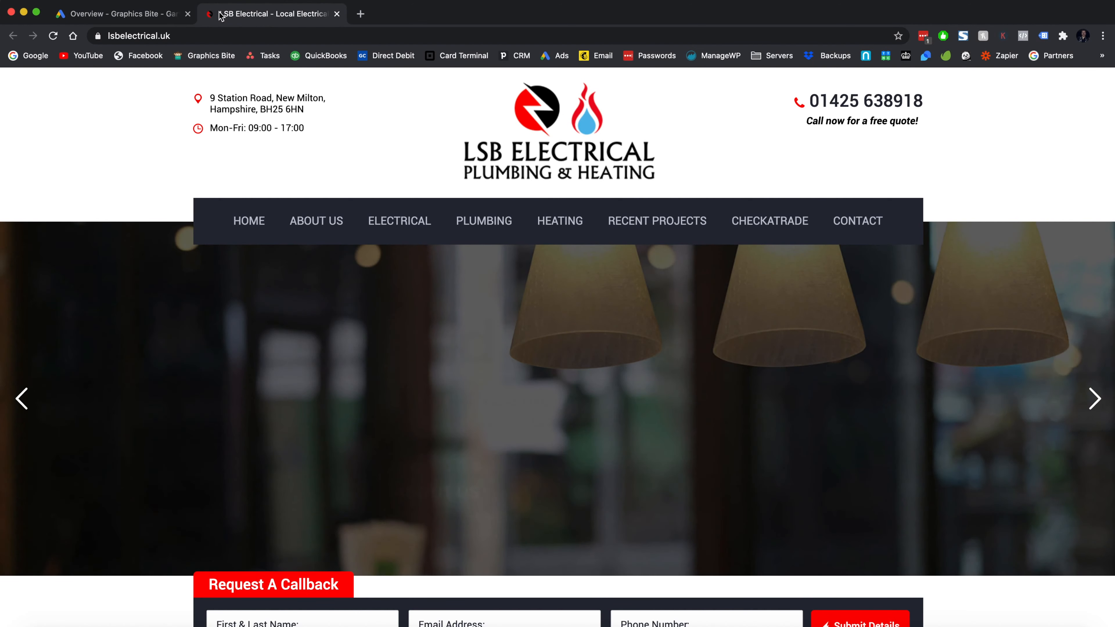
left_click(151, 17)
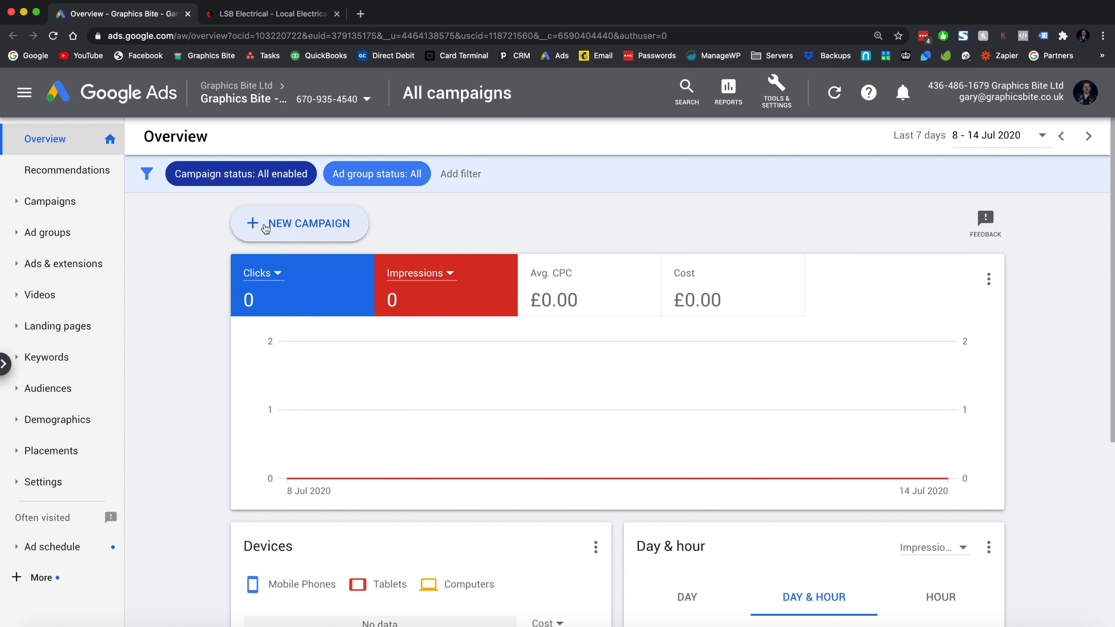
left_click(262, 226)
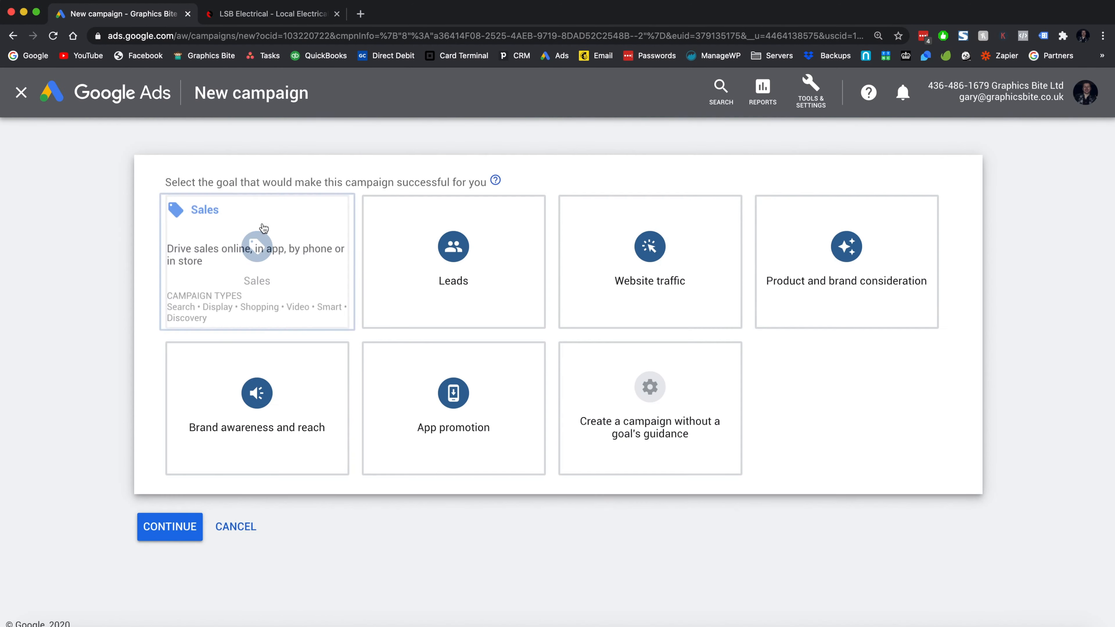
- Choose Leads as the campaign goal and Search as the campaign type
left_click(265, 233)
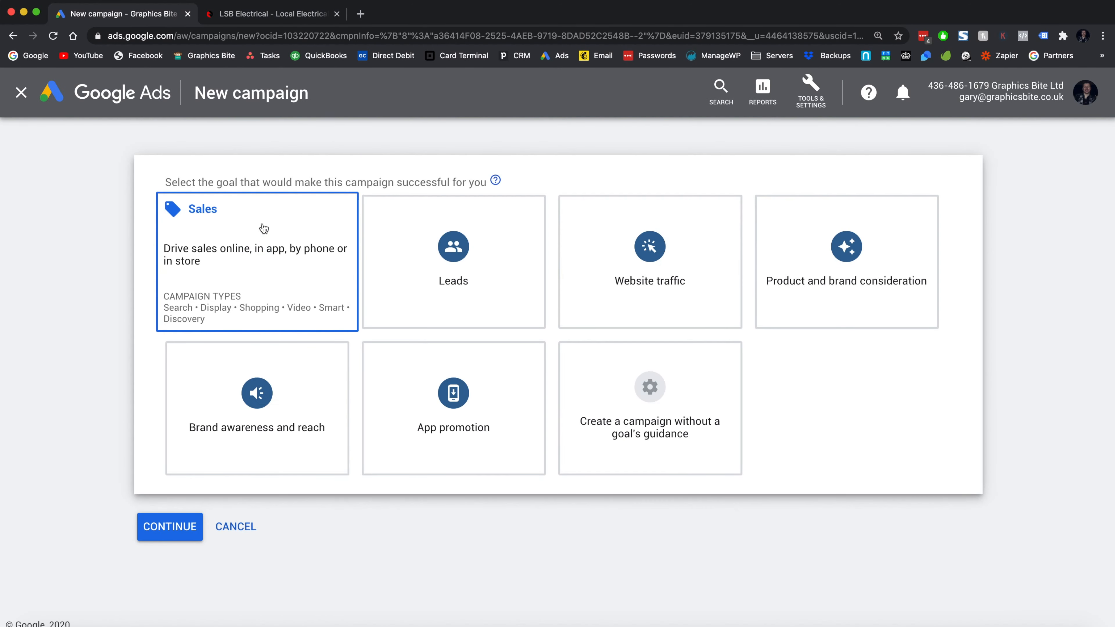
left_click(466, 282)
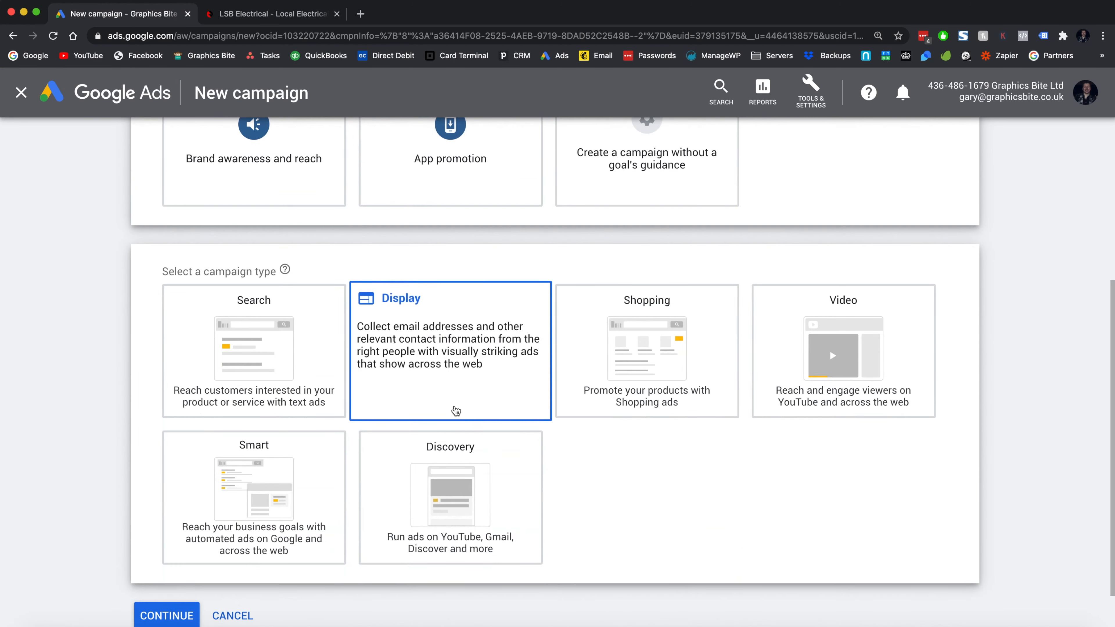
left_click(224, 362)
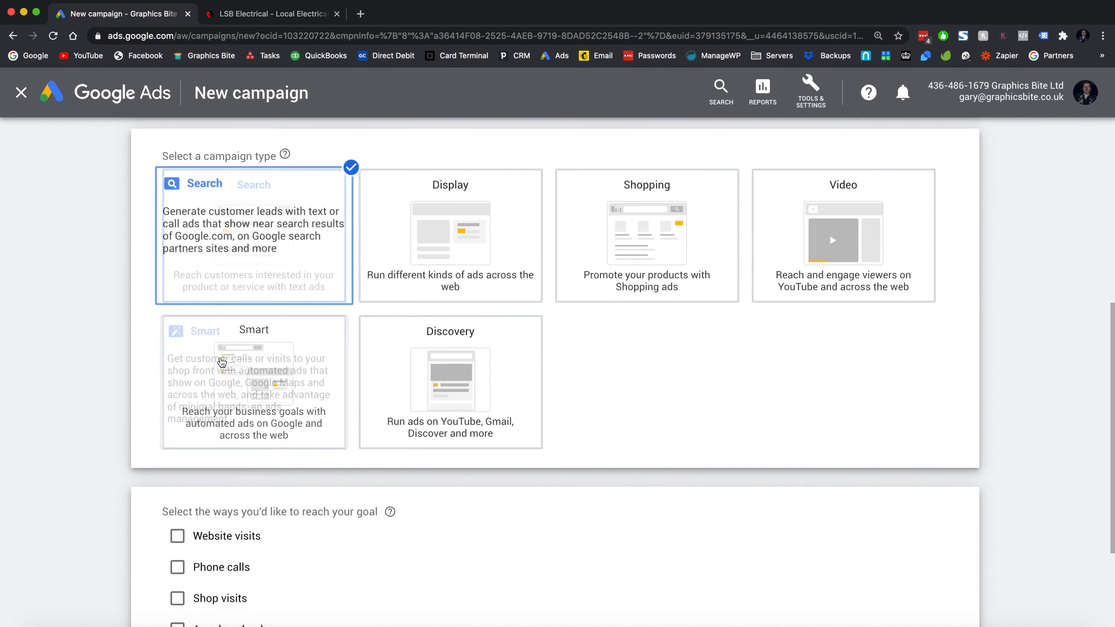
scroll(339, 485, "up", 3)
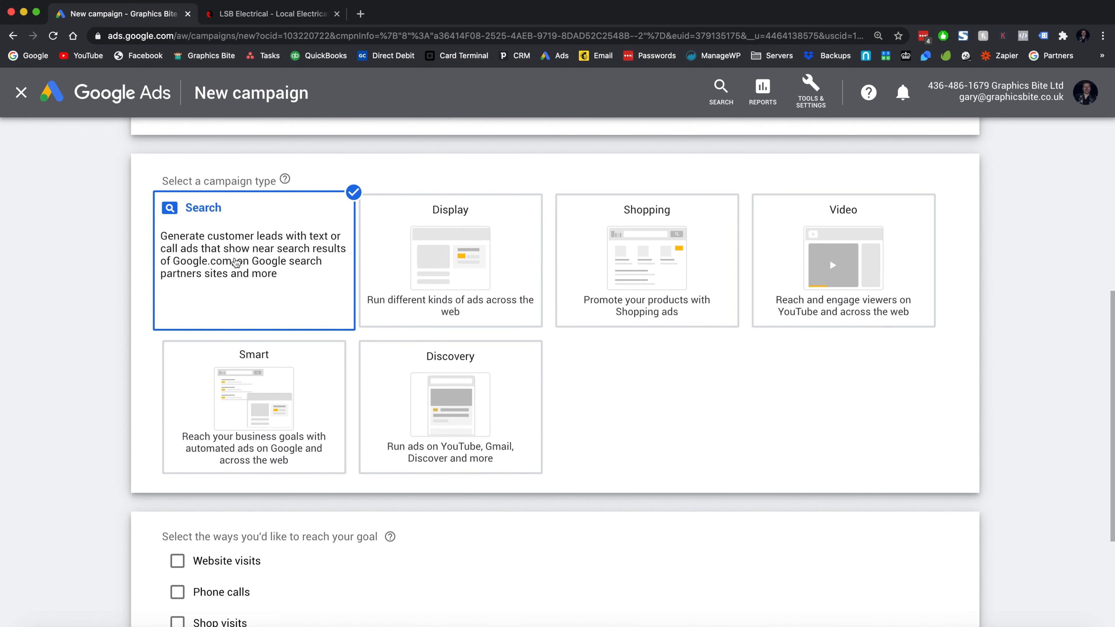
left_click(230, 256)
- Search 'emergency electrician' on google.co.uk in a new tab, then return to the campaign
key("ctrl+t")
type("goog")
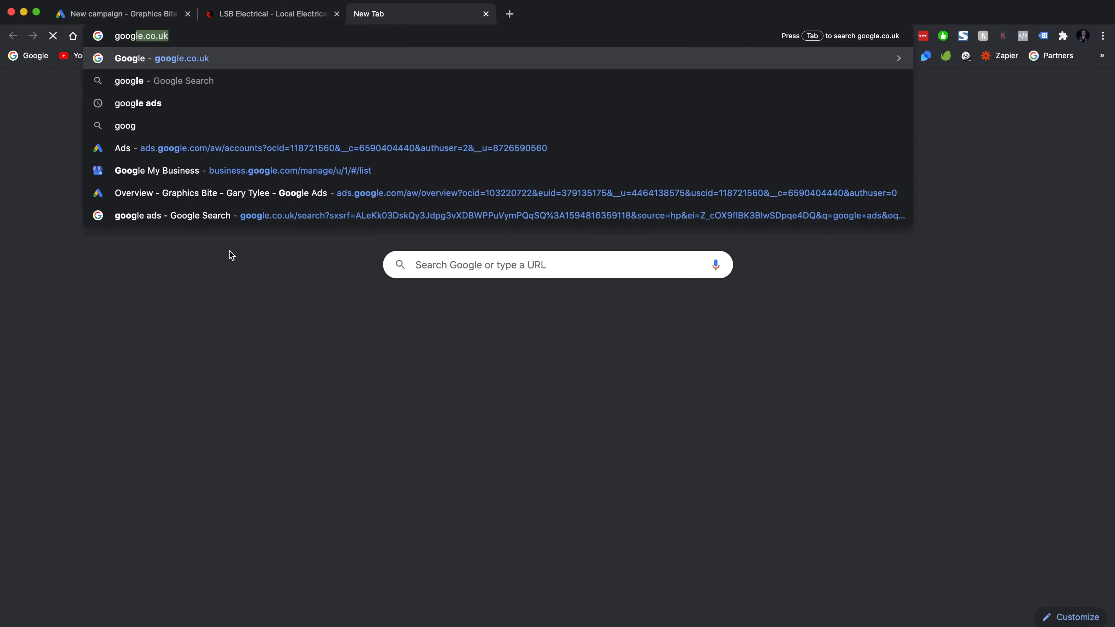
key("Return")
type("emergency e")
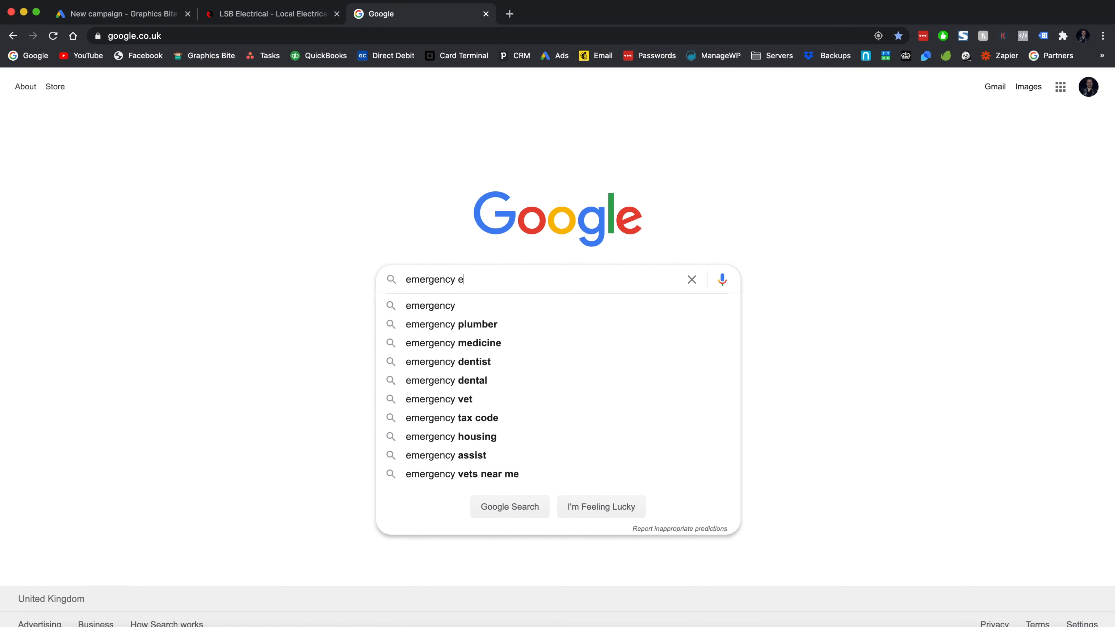
type("lectrician")
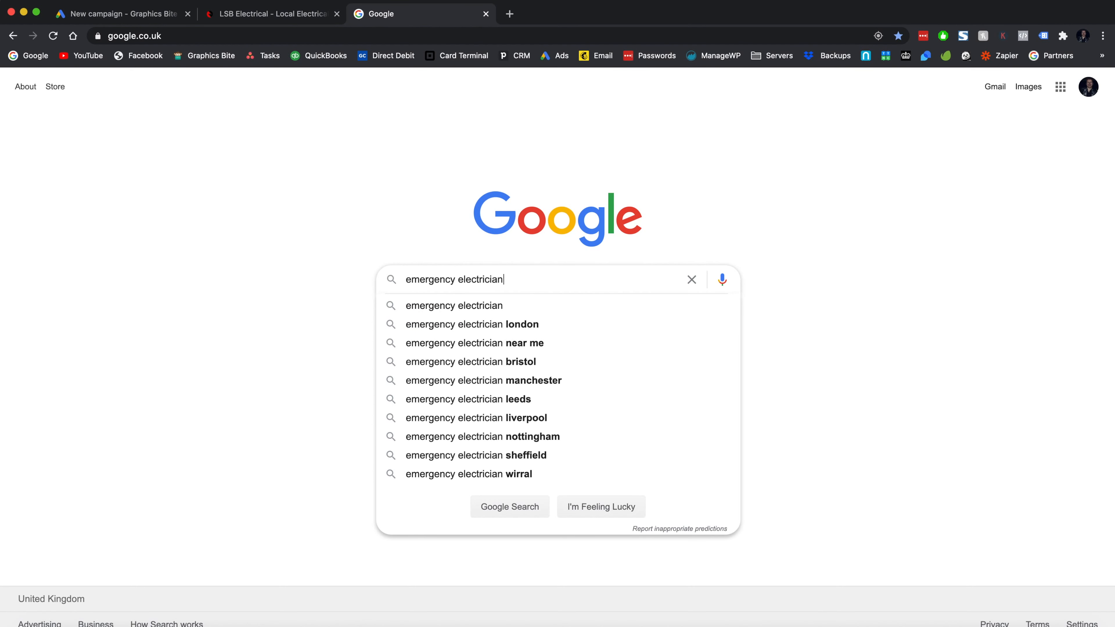
key("Return")
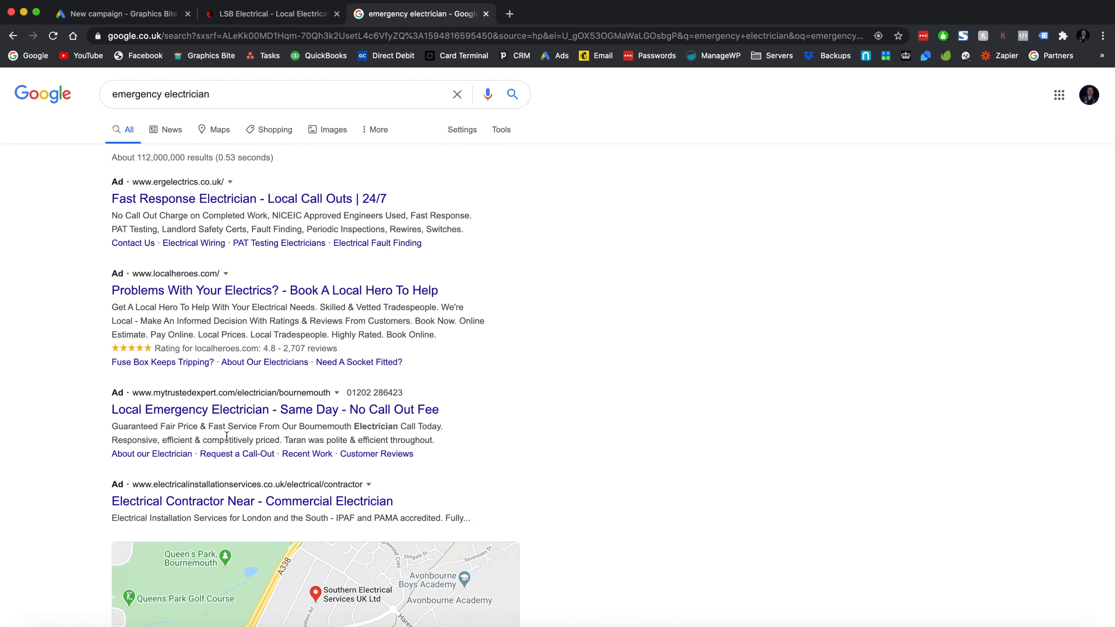
left_click(135, 13)
- Select the Search campaign type aimed at both website visits and phone calls
left_click(161, 551)
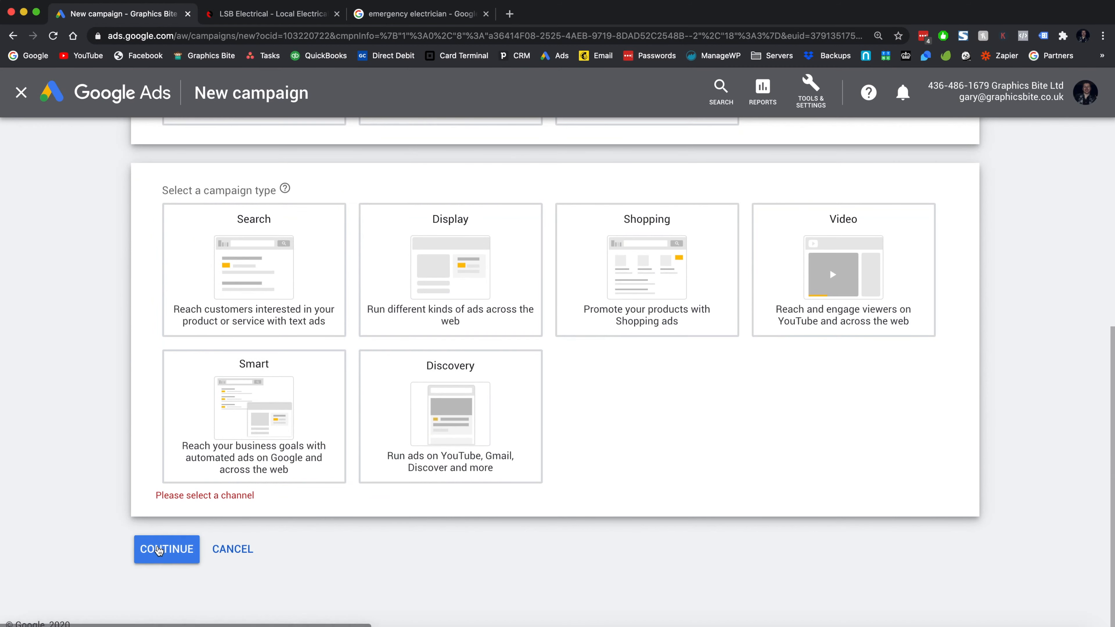
left_click(262, 294)
scroll(150, 561, "down", 4)
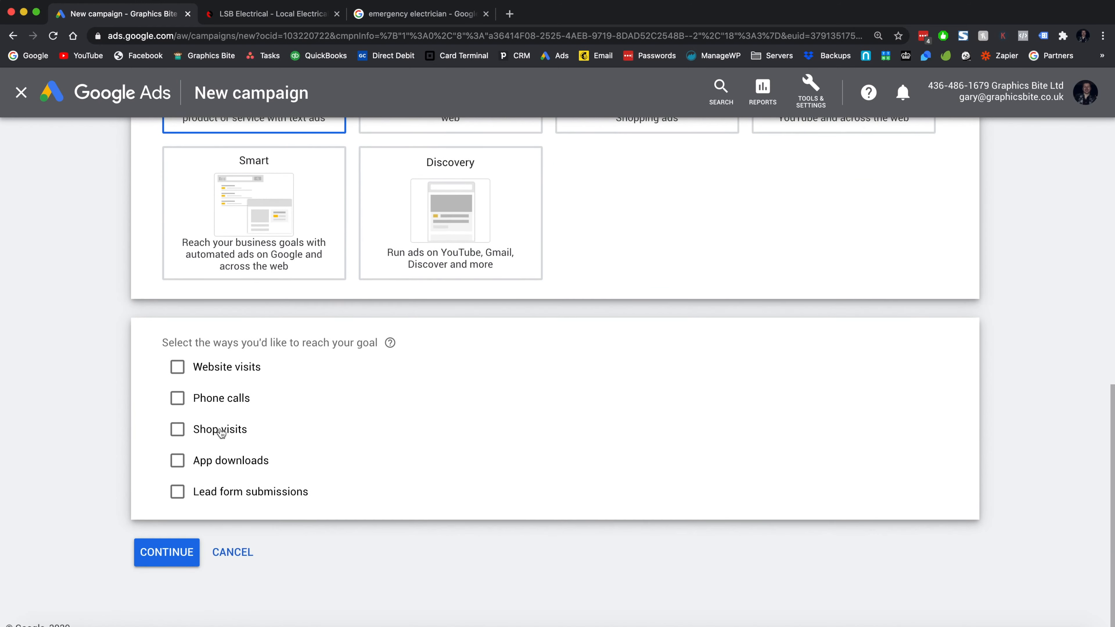
left_click(178, 369)
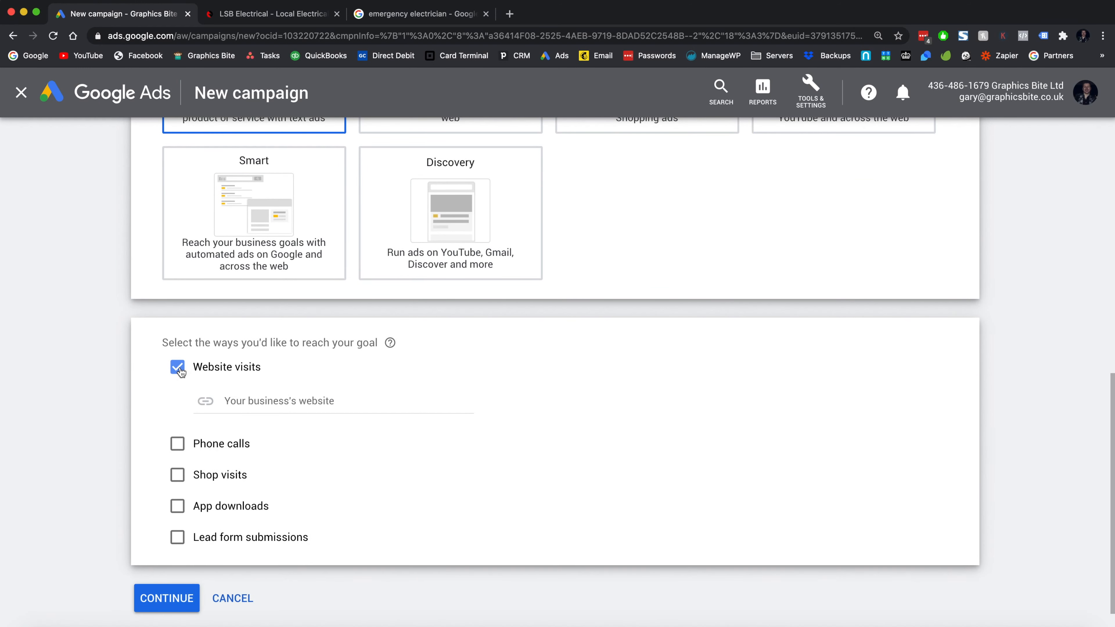
left_click(178, 445)
scroll(178, 439, "down", 2)
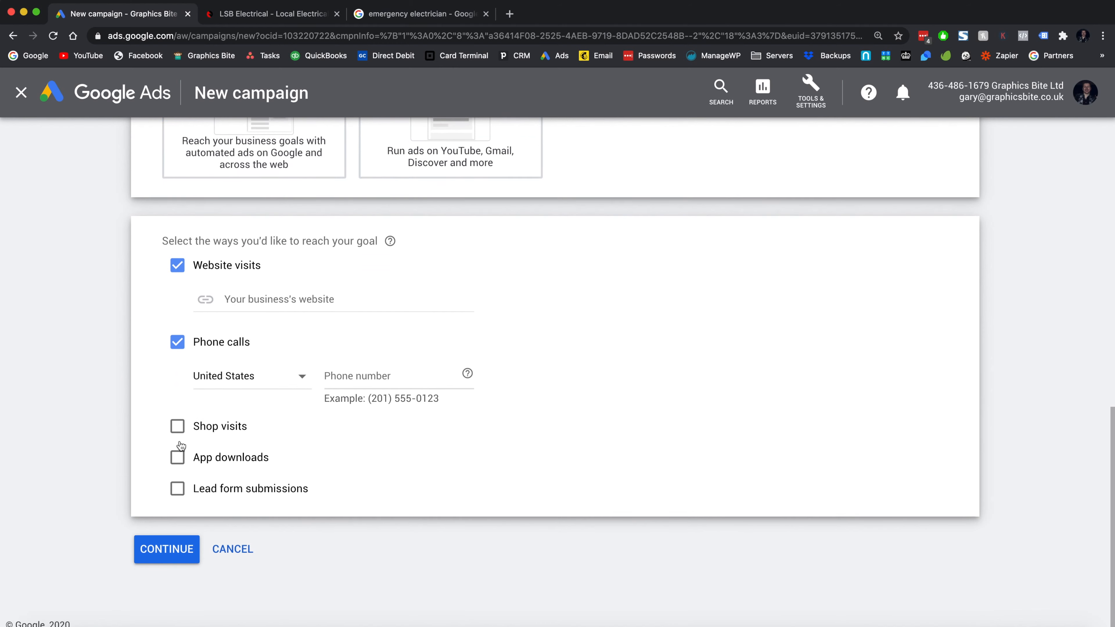
- Set United Kingdom as the phone country and enter the business phone number
left_click(268, 387)
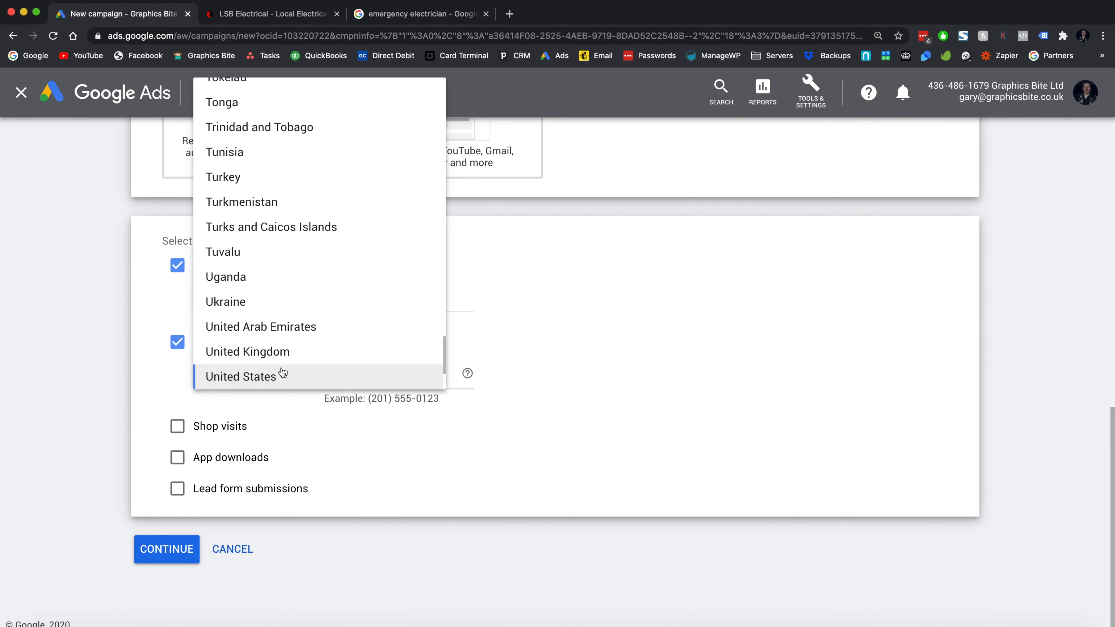
left_click(273, 352)
left_click(363, 374)
type("0")
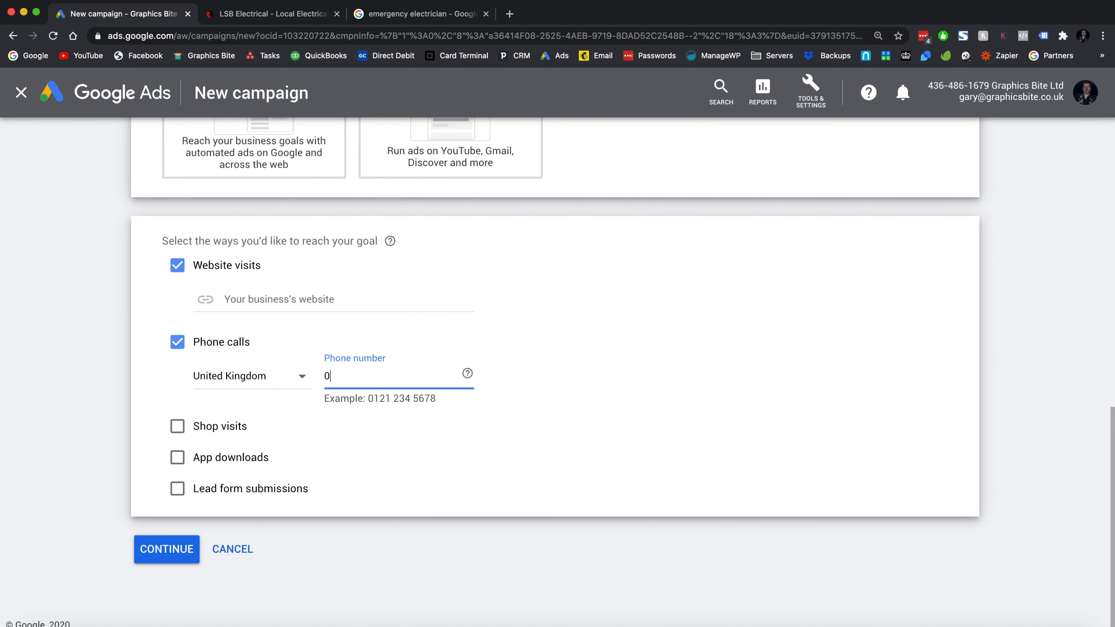
type("142")
- Copy the LSB Electrical website address into the business website field and continue to settings
left_click(262, 14)
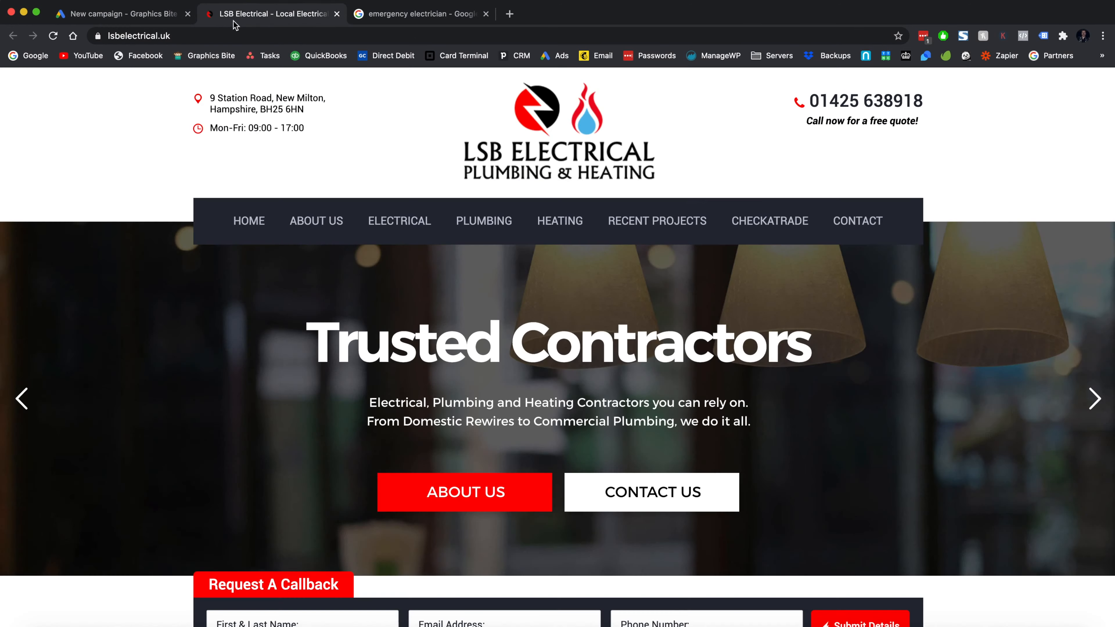
left_click(204, 36)
key("ctrl+c")
left_click(146, 8)
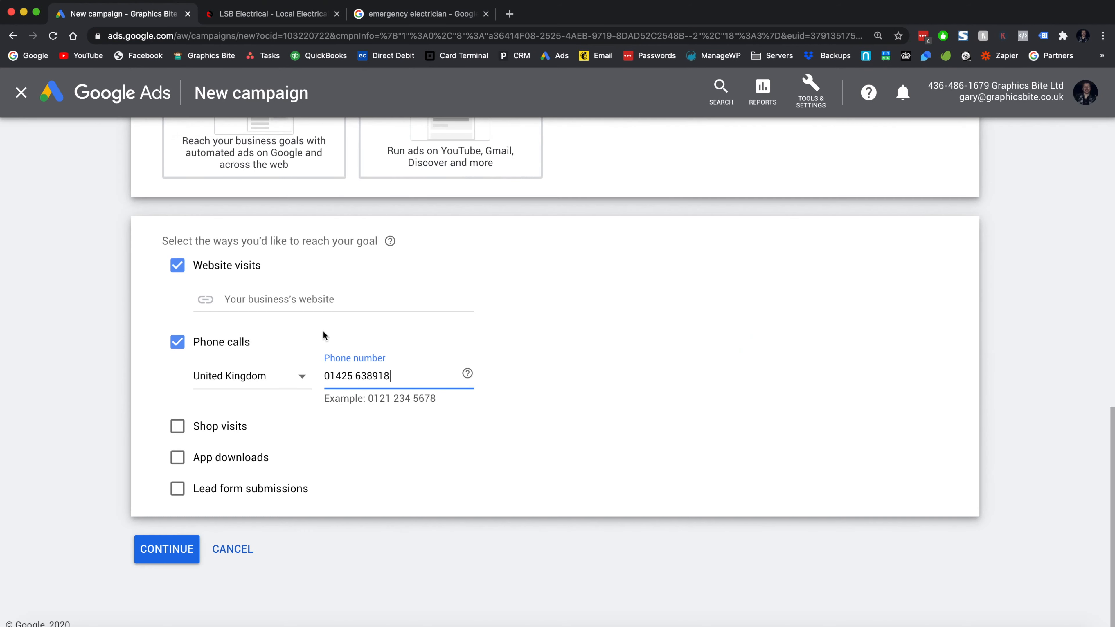
left_click(309, 299)
key("ctrl+v")
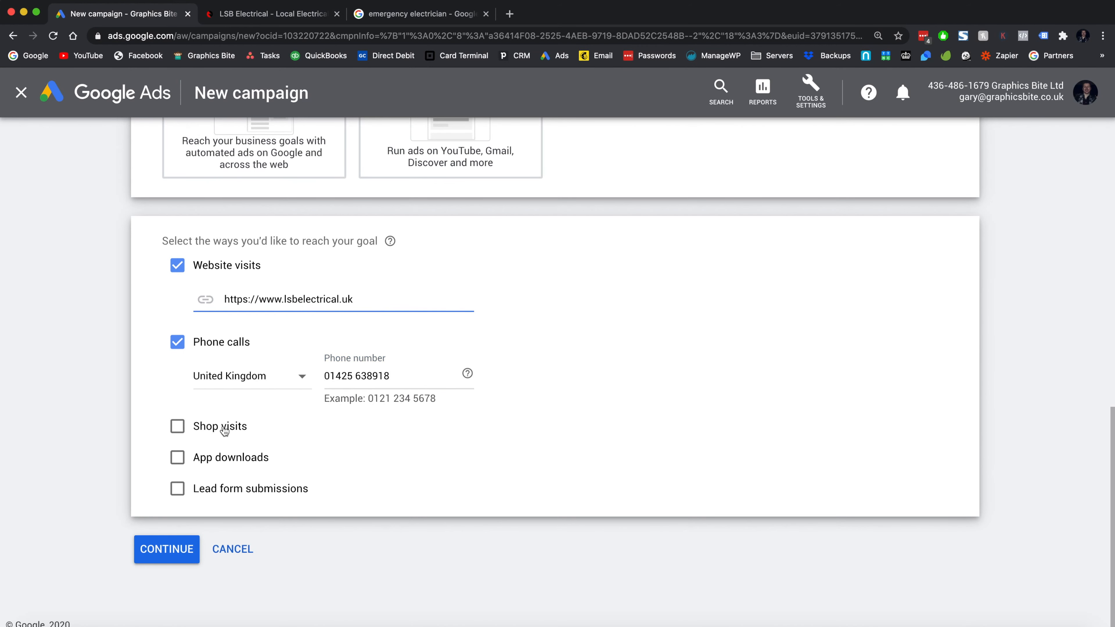
left_click(140, 550)
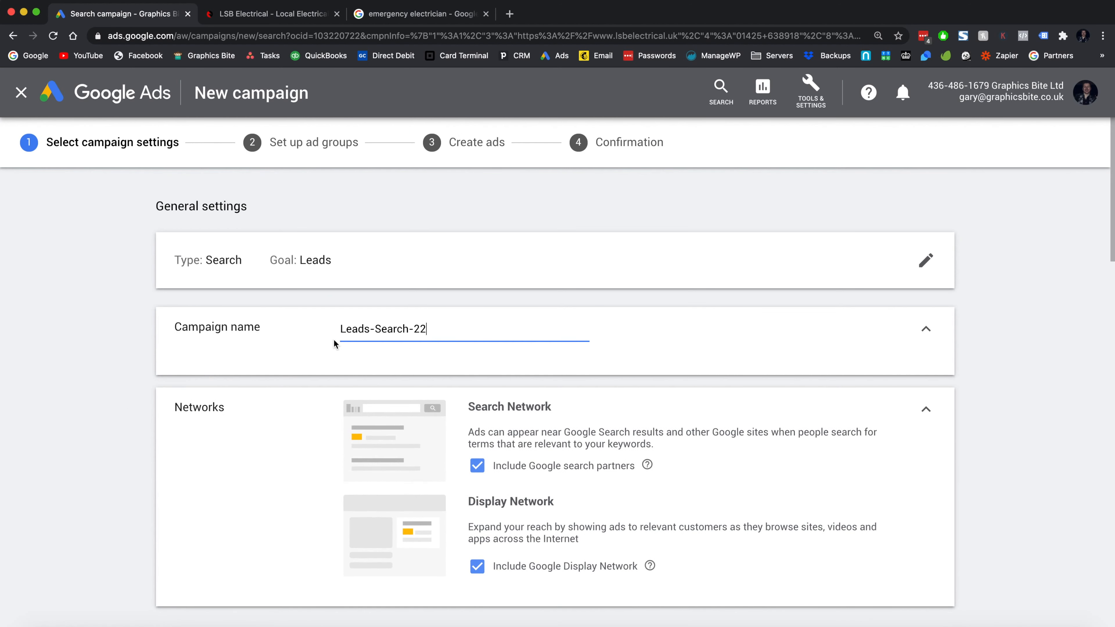
- Rename the campaign to 'Emergency Electrician'
key("super+a")
key("BackSpace")
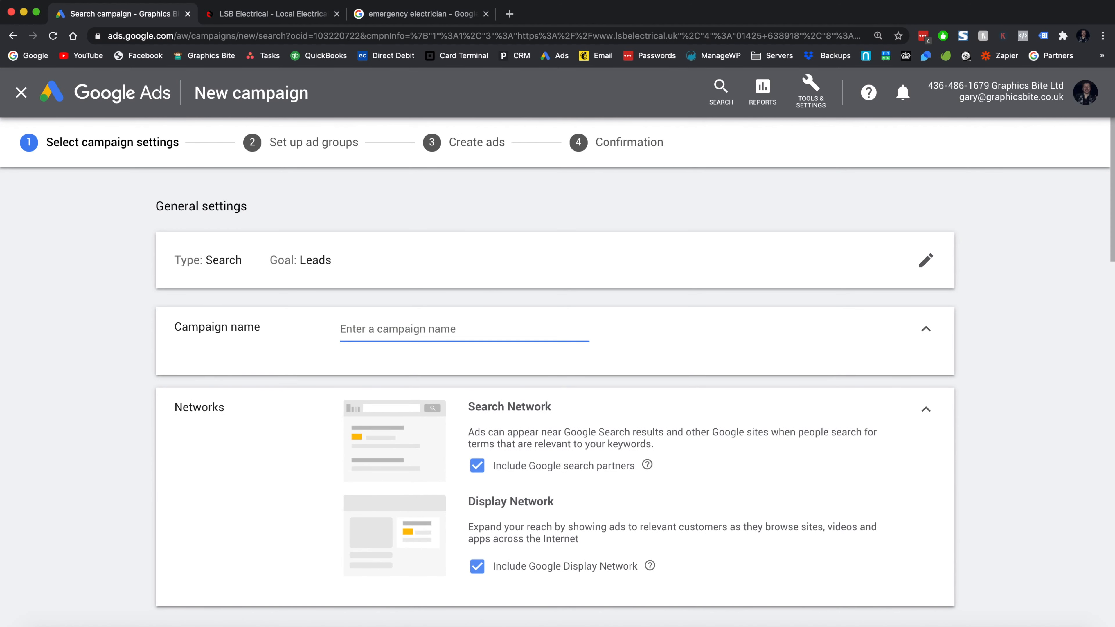
type("Emerge")
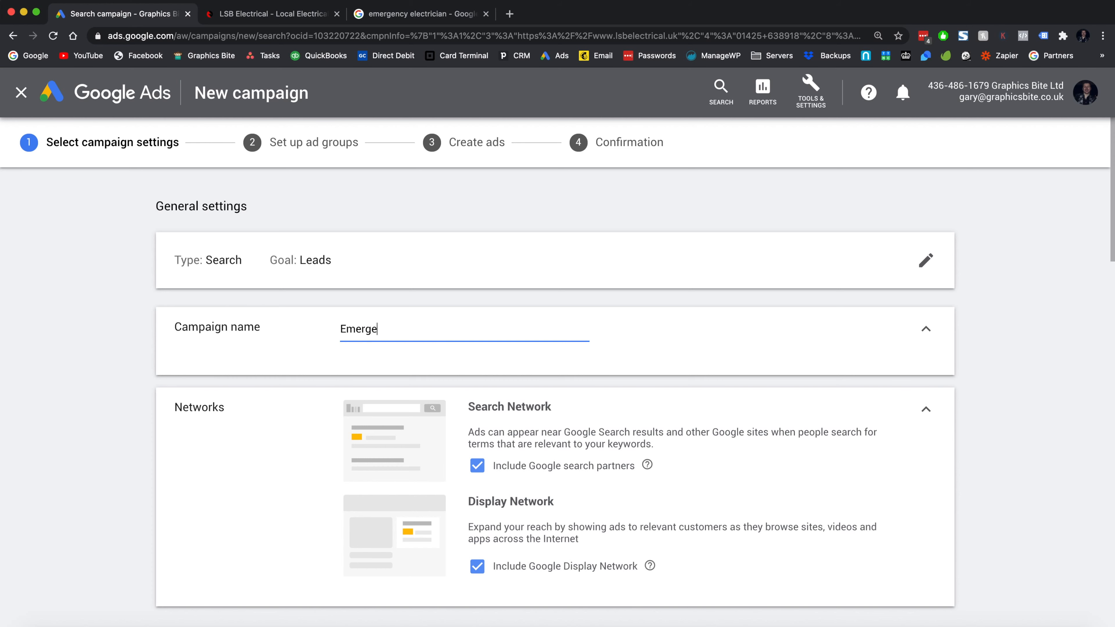
type("ncy Electrician")
scroll(526, 352, "down", 2)
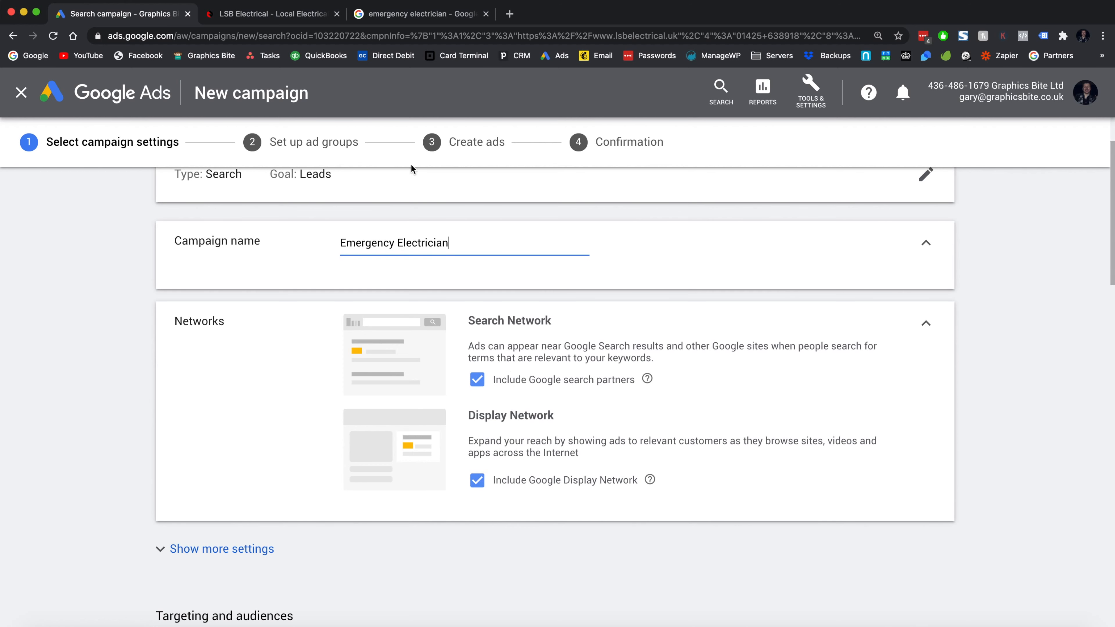
- Compare the emergency electrician search results against the campaign settings
left_click(410, 13)
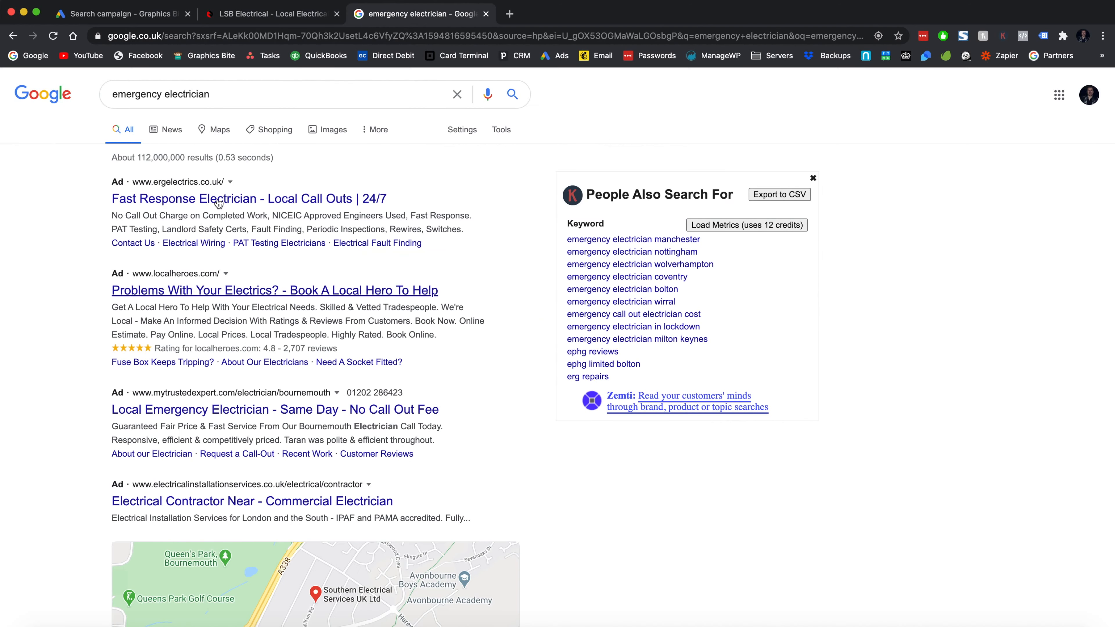
left_click(158, 14)
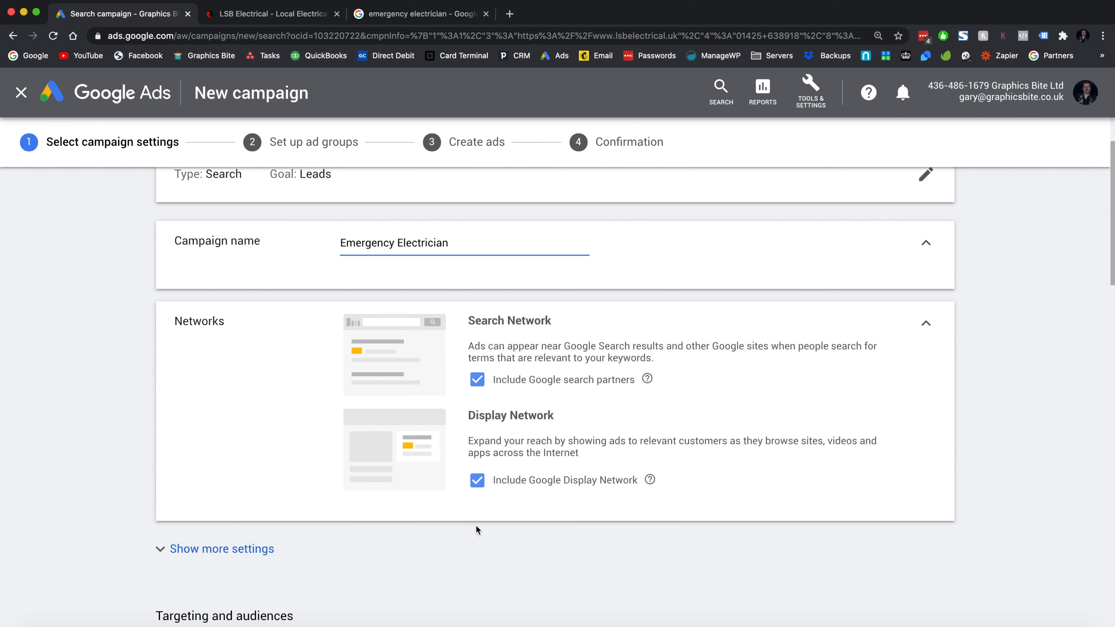
left_click(404, 16)
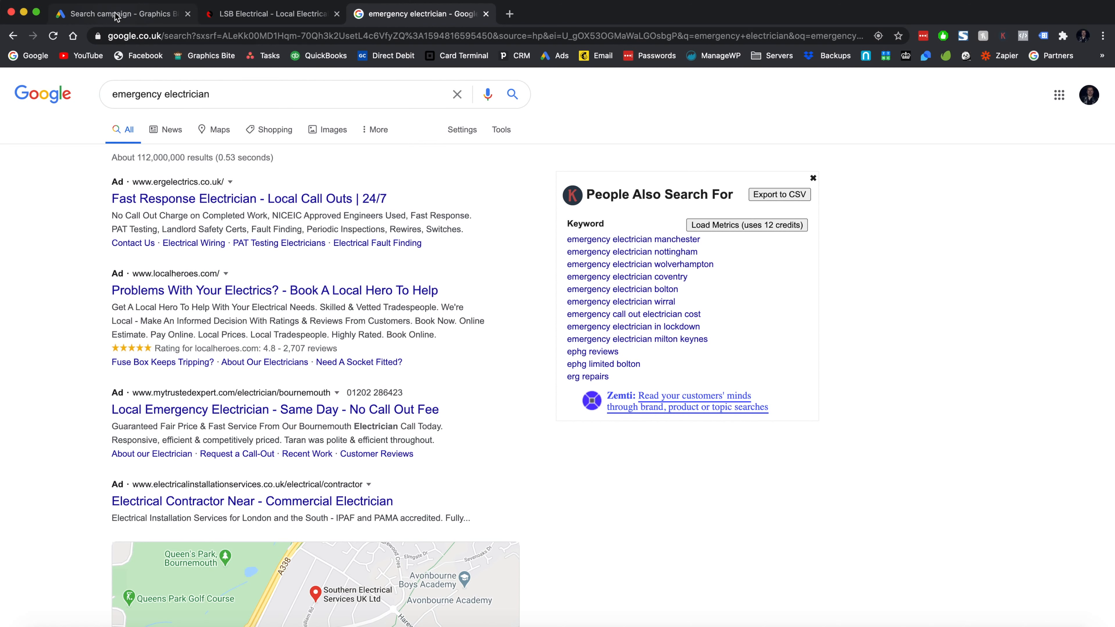
left_click(134, 16)
- Exclude the Google Display Network and reveal the additional campaign settings
left_click(478, 482)
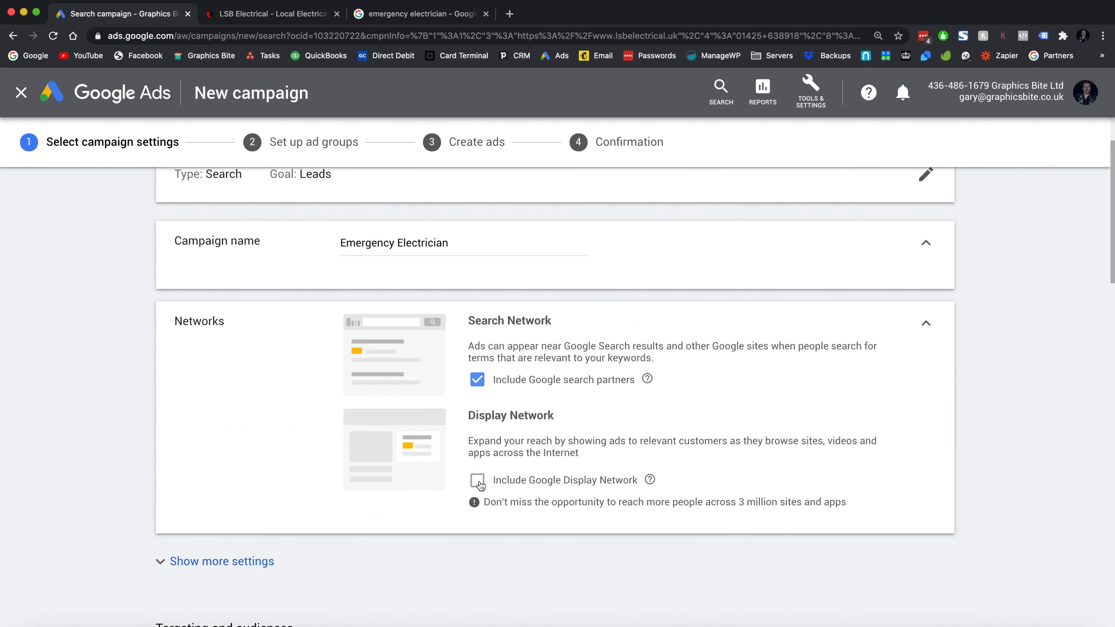
scroll(440, 482, "down", 4)
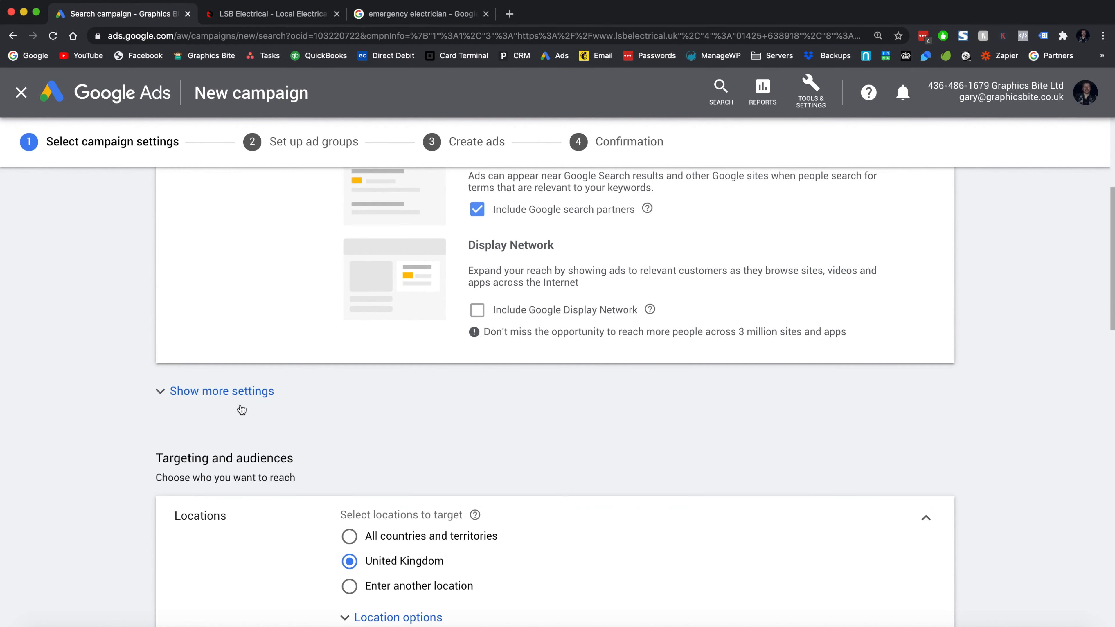
left_click(223, 392)
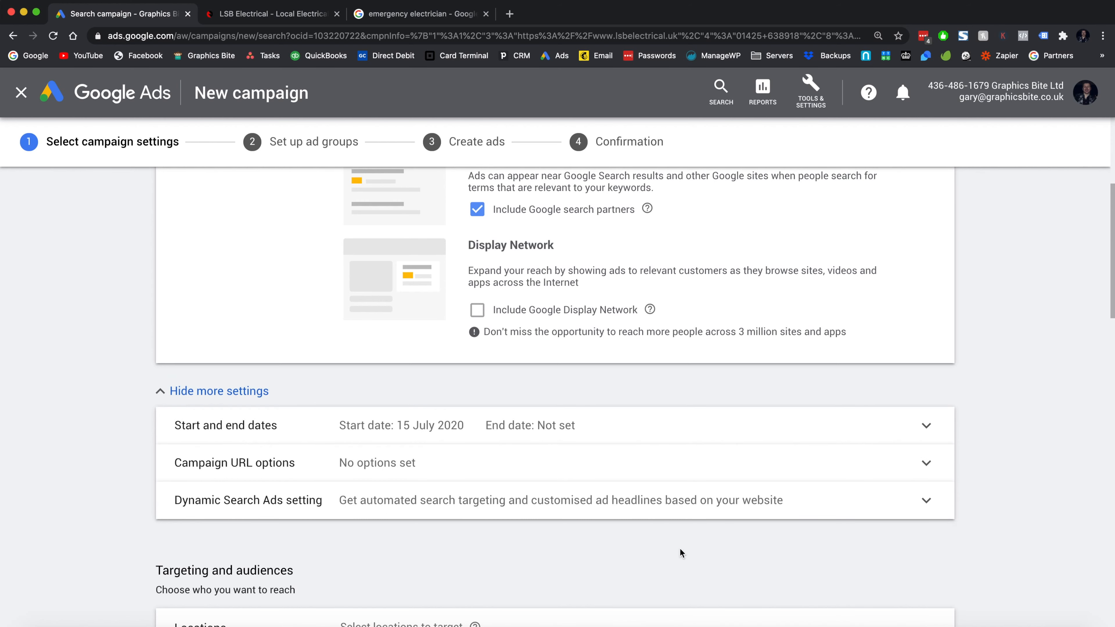
- Switch location targeting to 'Enter another location' and open Advanced search
scroll(804, 543, "down", 8)
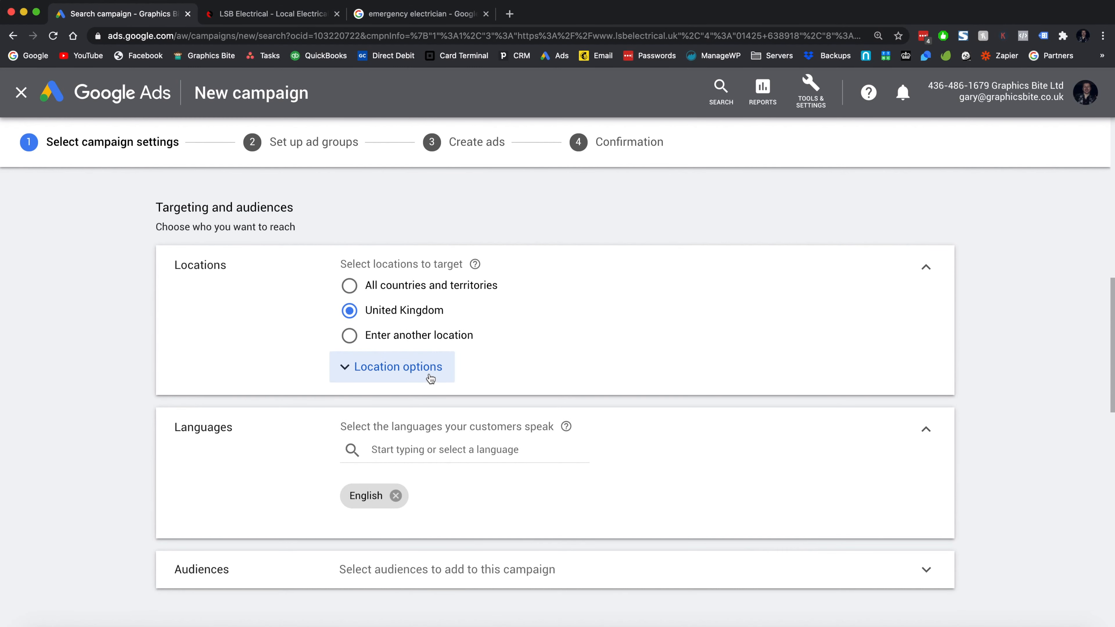
left_click(413, 372)
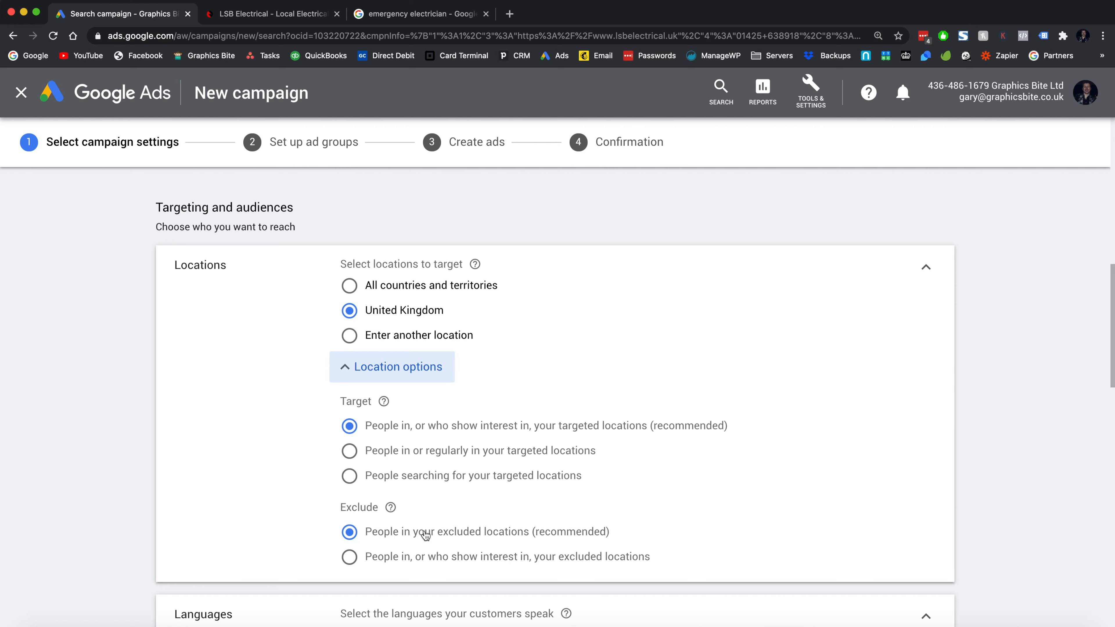
left_click(350, 336)
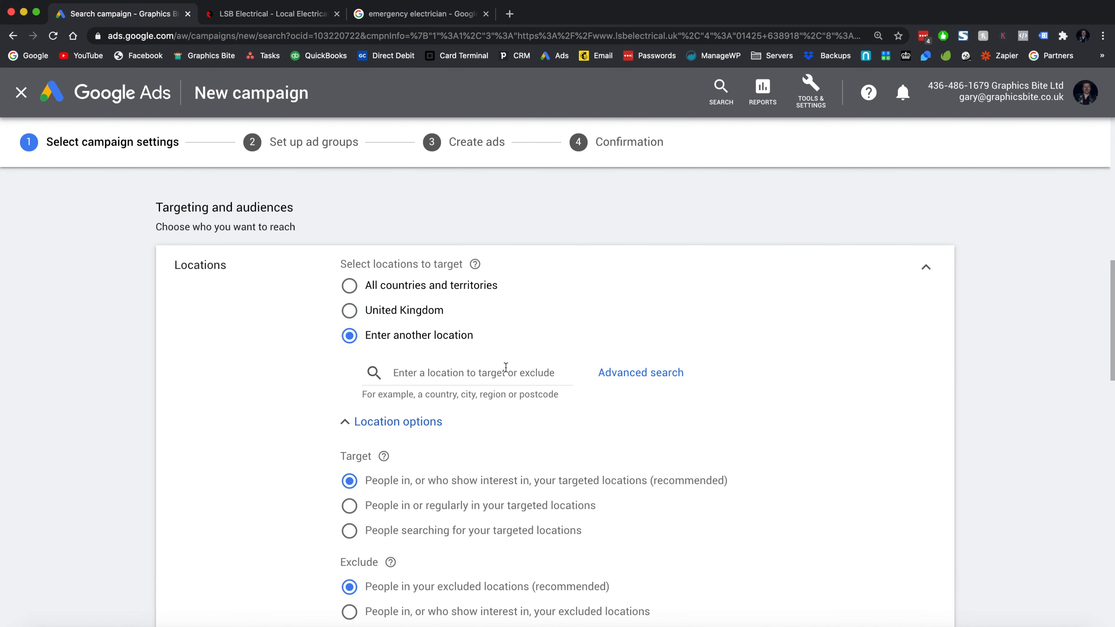
left_click(623, 370)
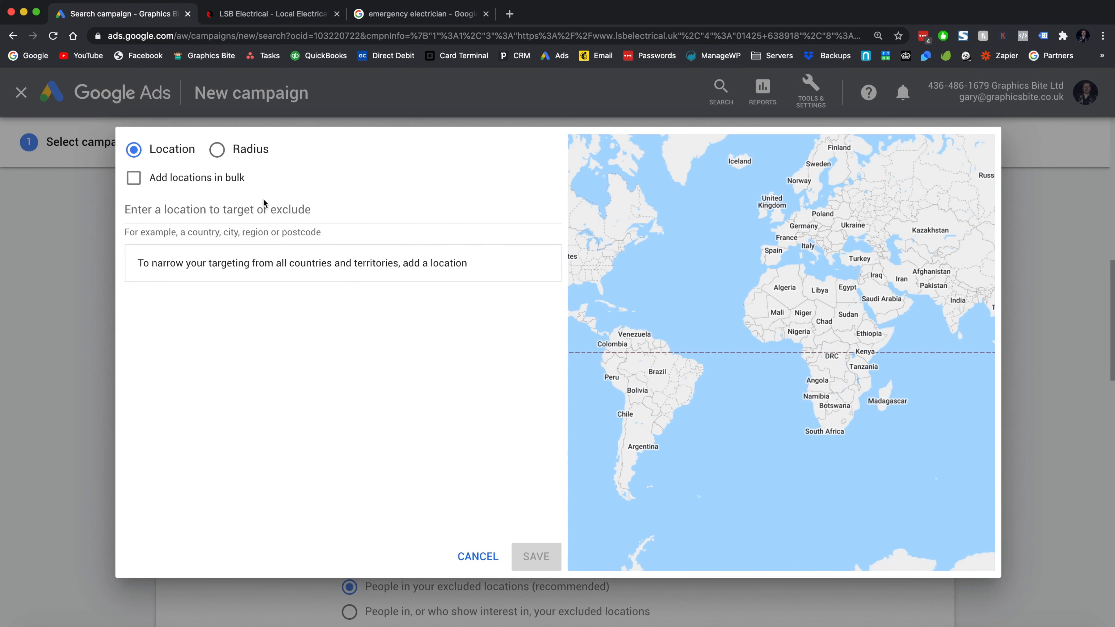
- Target a 10-mile radius around Bournemouth and save the location
left_click(217, 150)
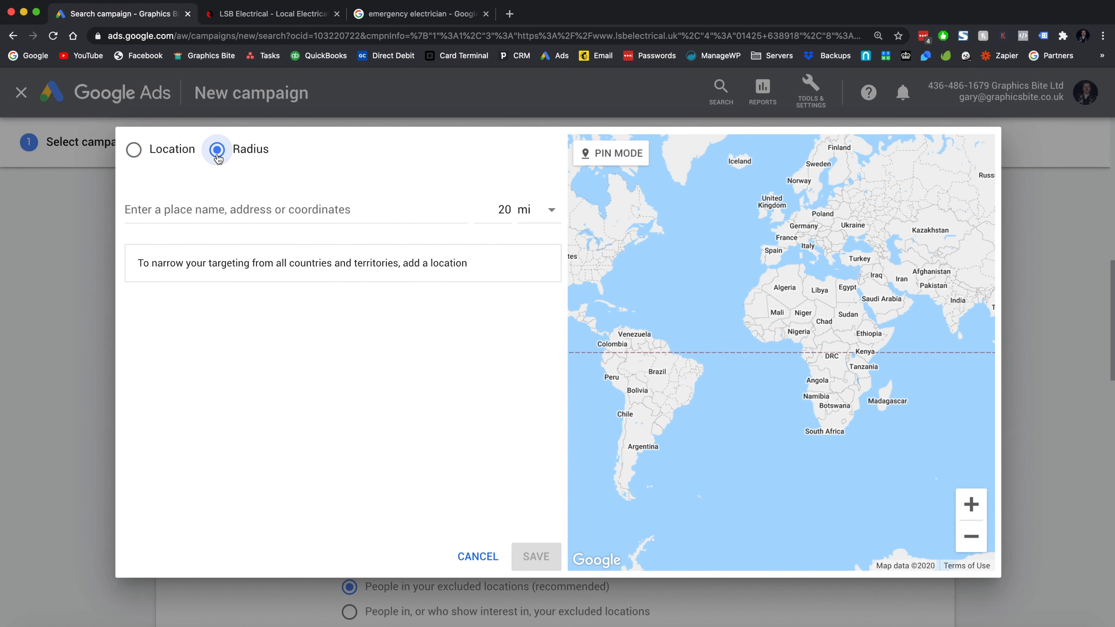
left_click(232, 210)
type("bournemouth")
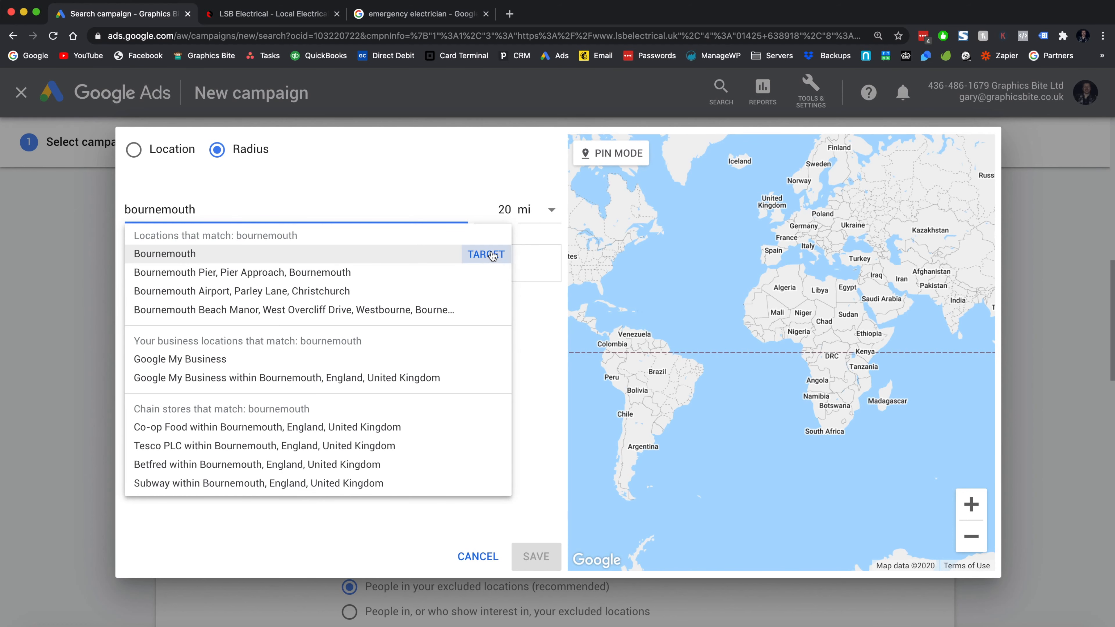
left_click(492, 209)
type("1")
left_click(454, 209)
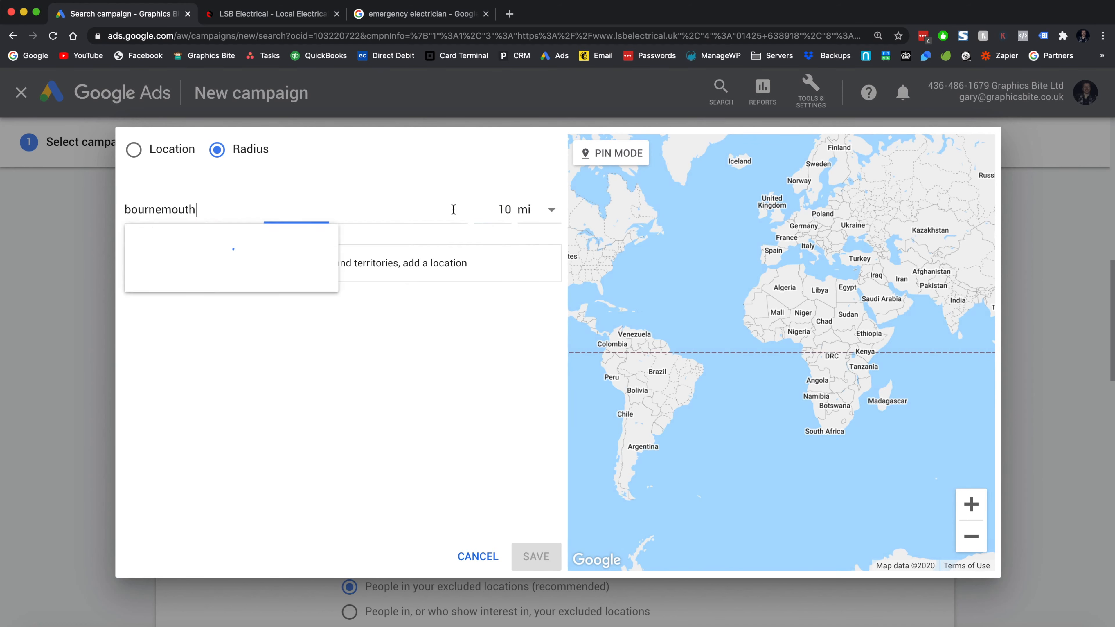
left_click(480, 256)
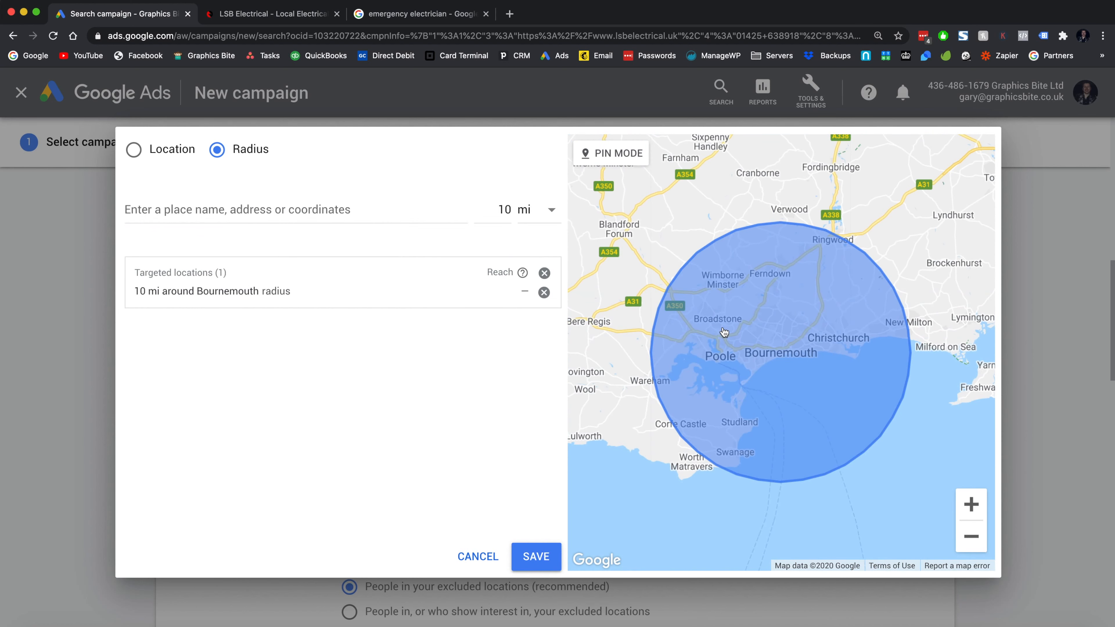
left_click(272, 203)
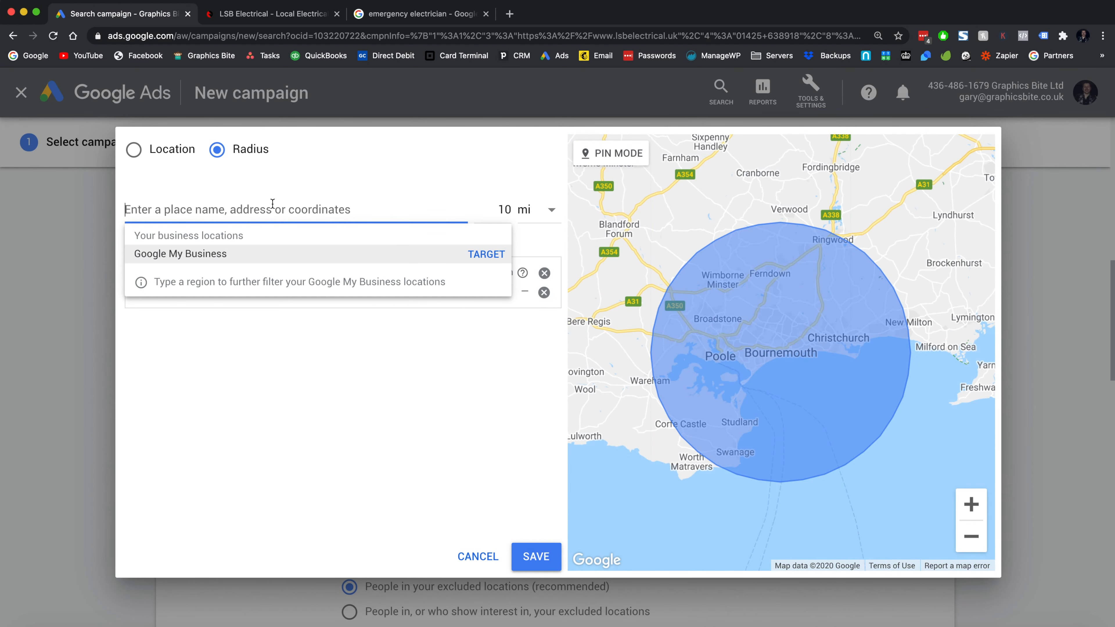
left_click(531, 556)
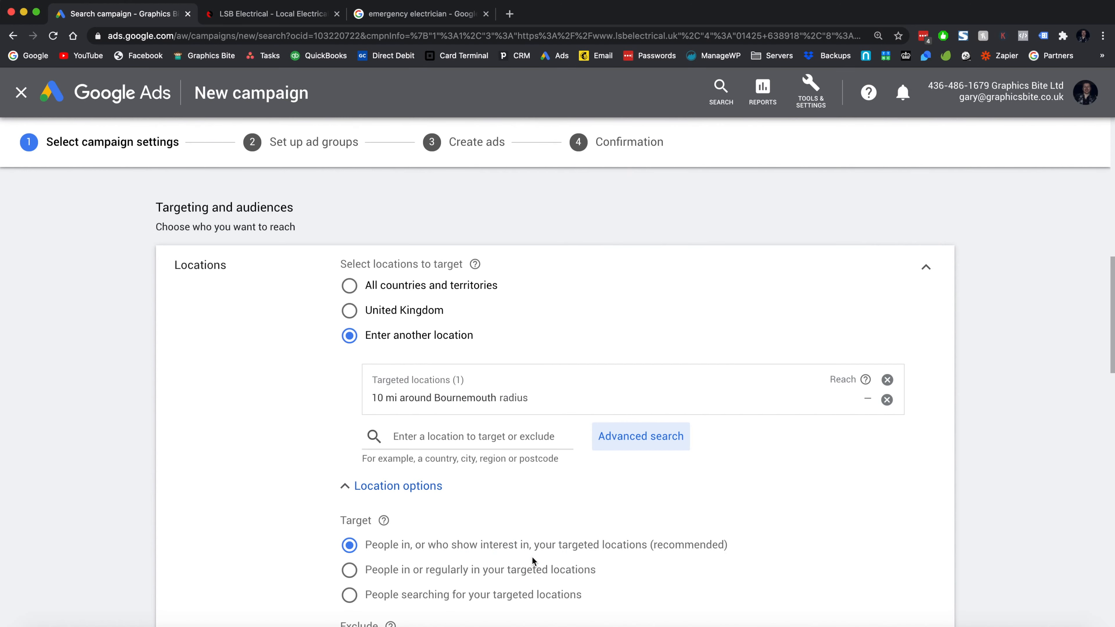
scroll(350, 462, "down", 10)
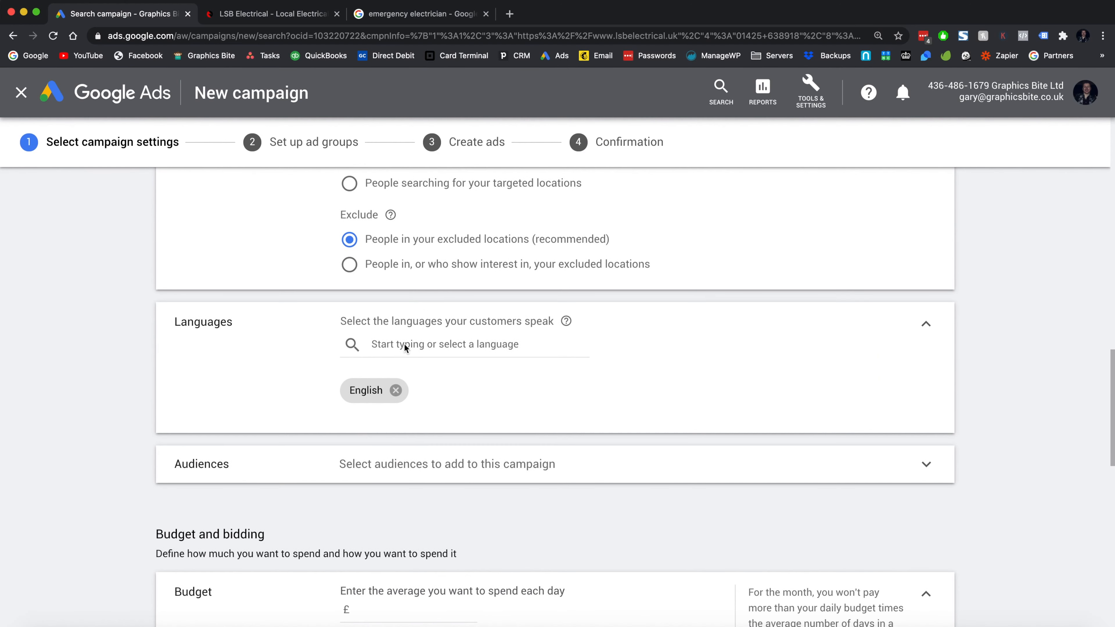
scroll(502, 491, "down", 3)
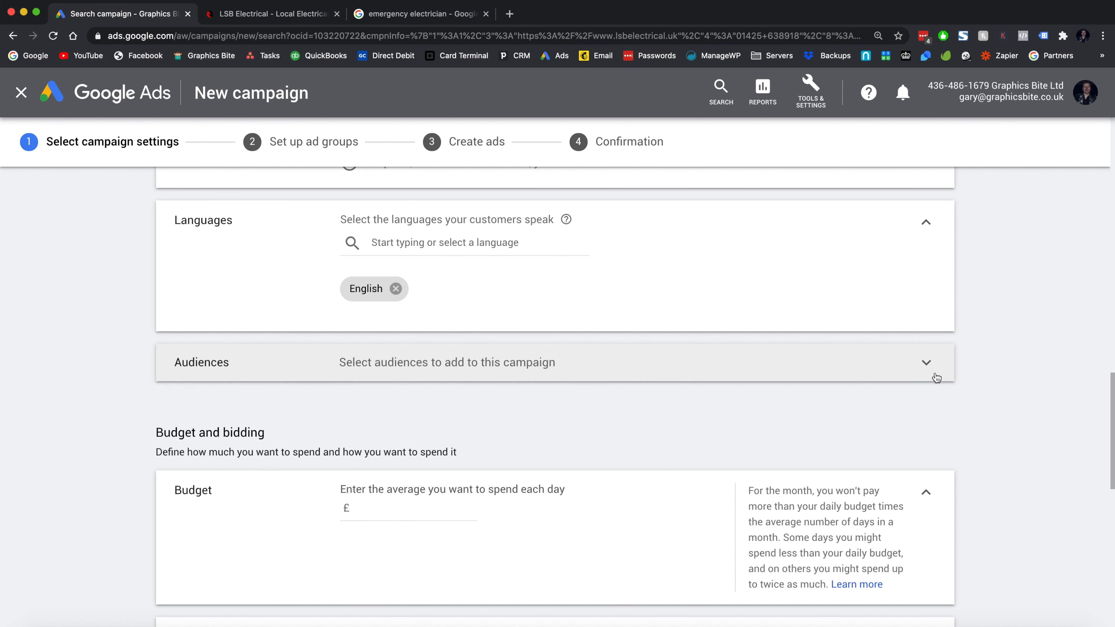
- Enter £10.00 as the campaign's average daily budget
scroll(937, 378, "down", 4)
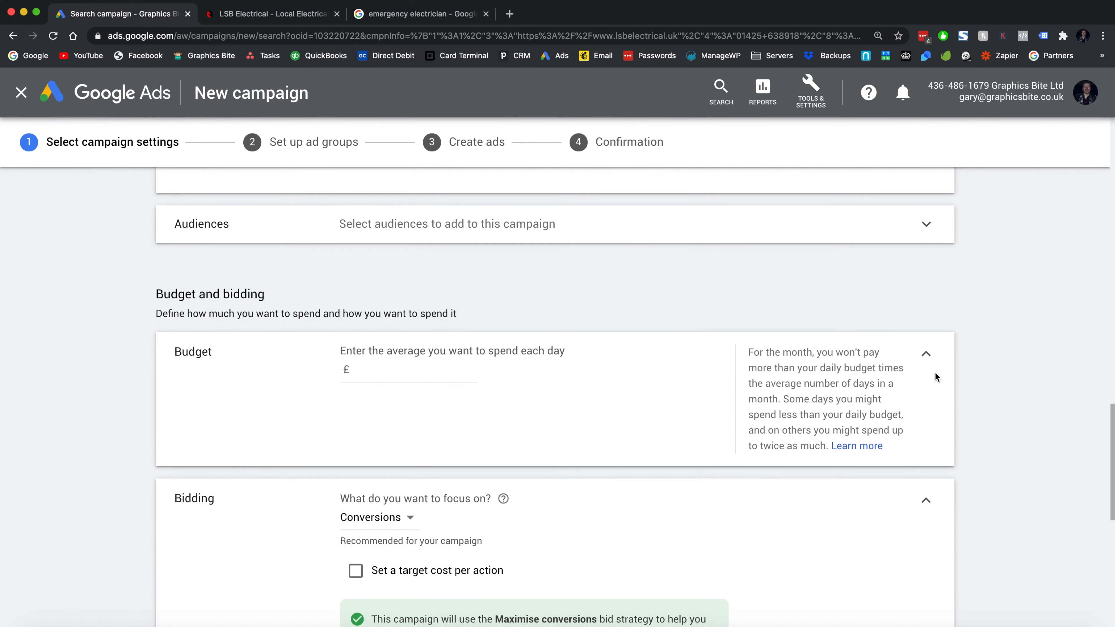
scroll(936, 376, "down", 2)
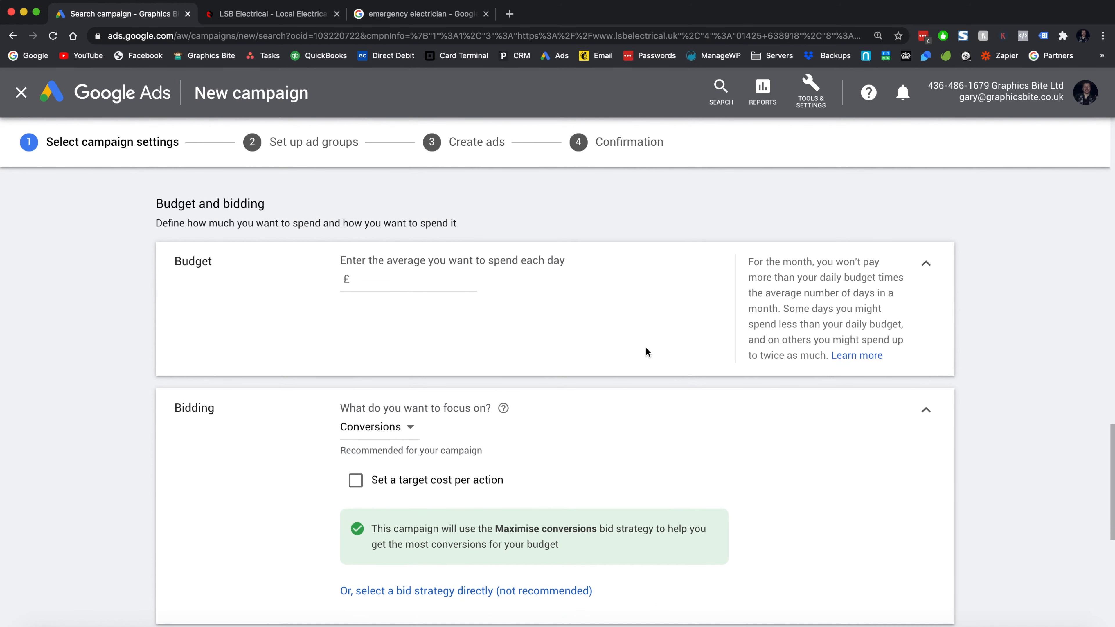
left_click(417, 283)
type("10")
left_click(448, 334)
scroll(448, 338, "down", 2)
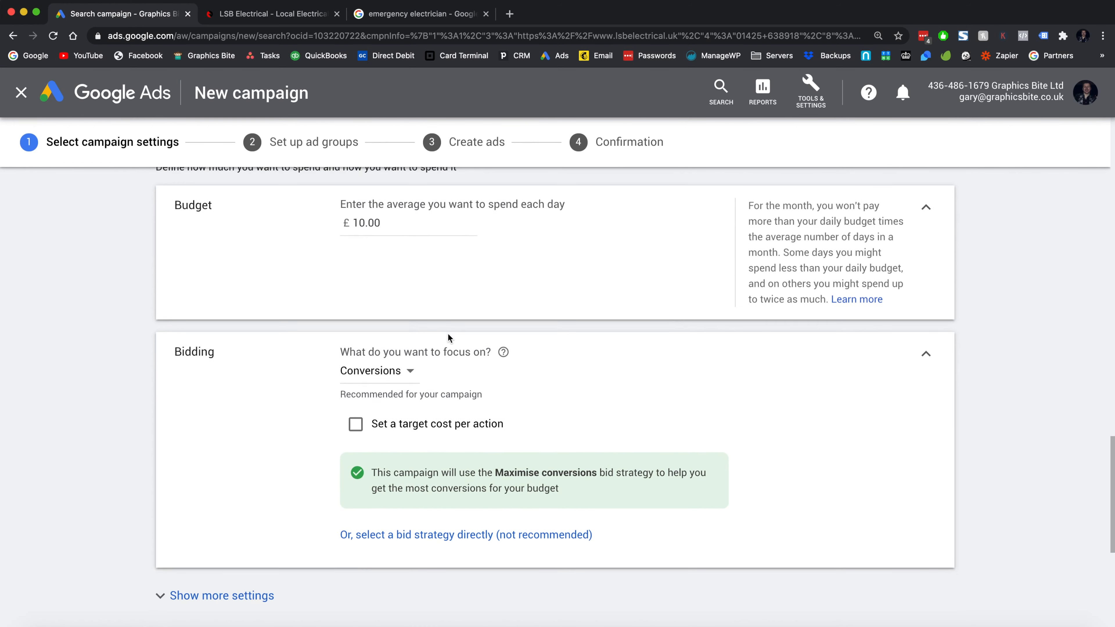
scroll(447, 334, "down", 2)
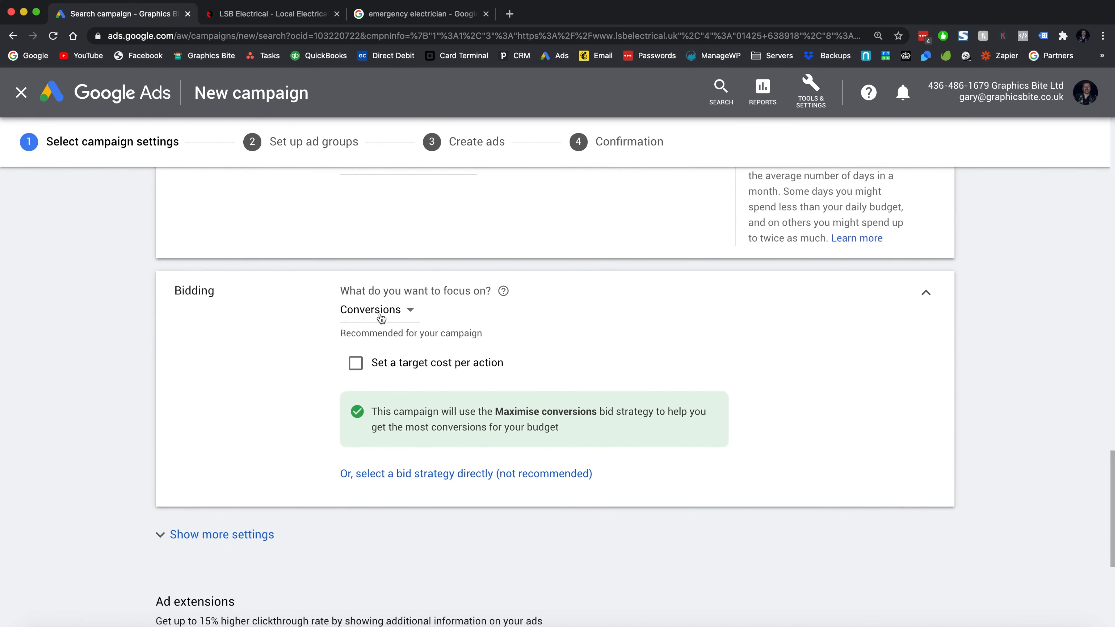
- Set bidding focus to Clicks with the Maximise clicks strategy, then view the LSB Electrical site
left_click(380, 317)
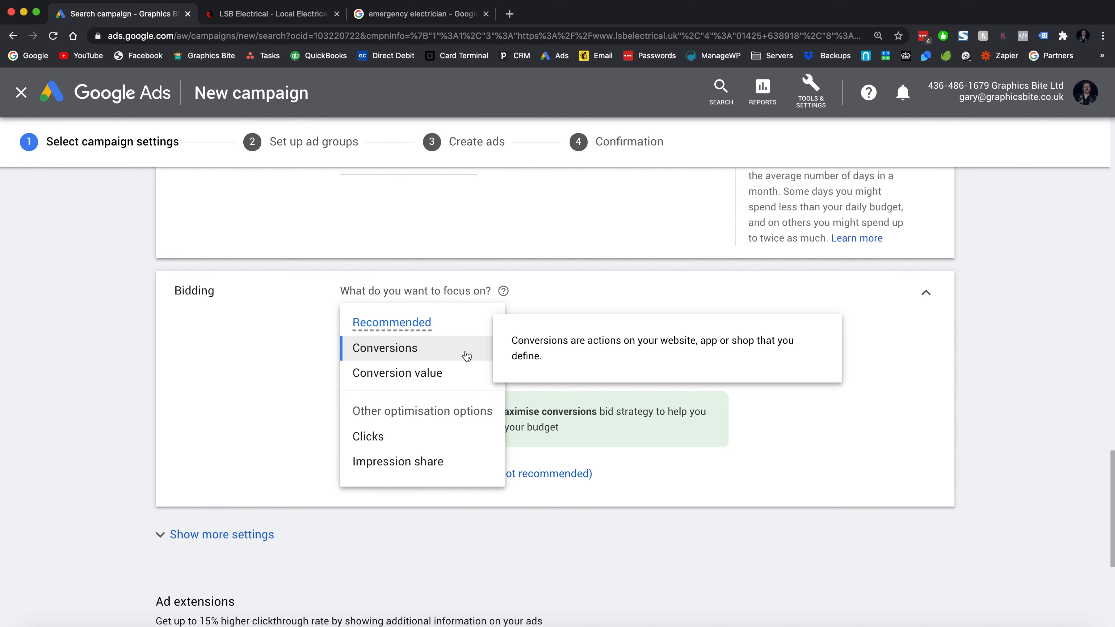
left_click(397, 435)
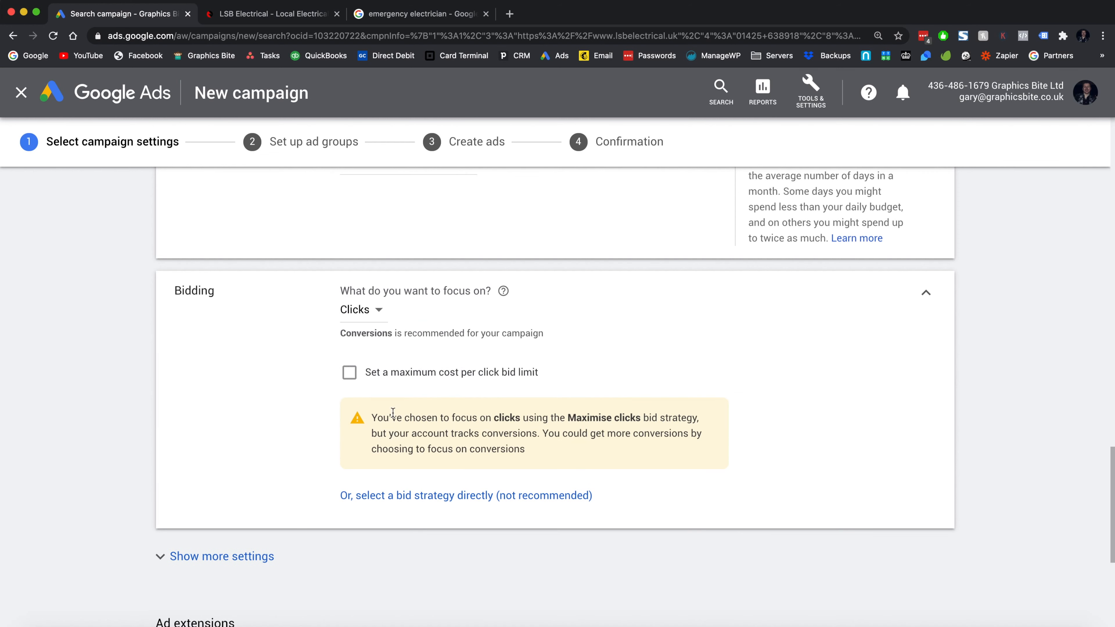
left_click(416, 497)
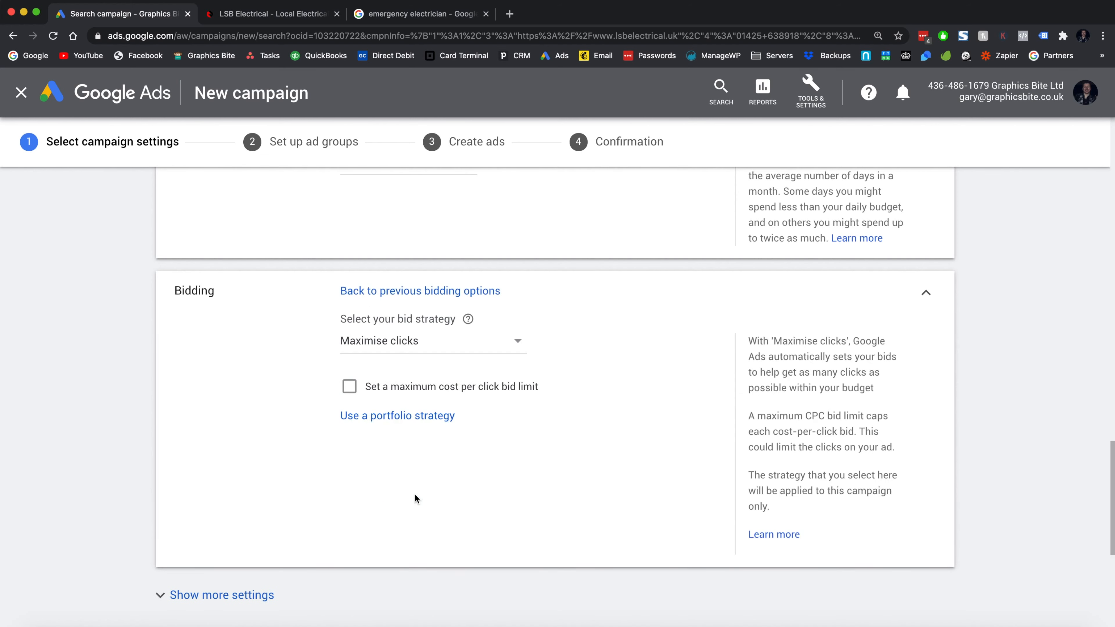
left_click(396, 343)
left_click(261, 347)
left_click(380, 342)
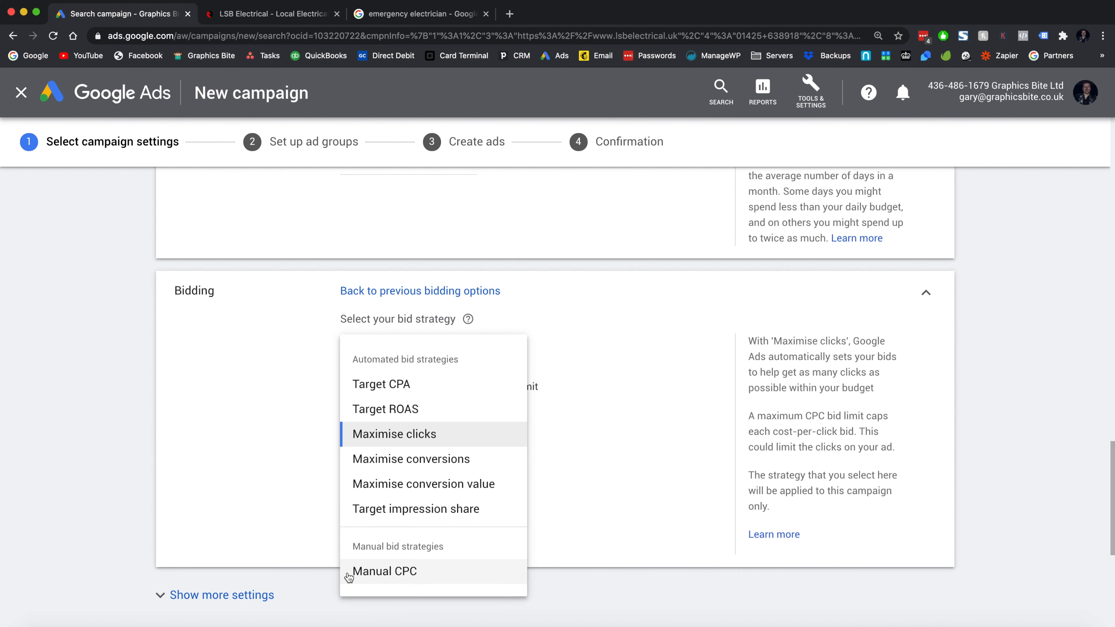
left_click(355, 439)
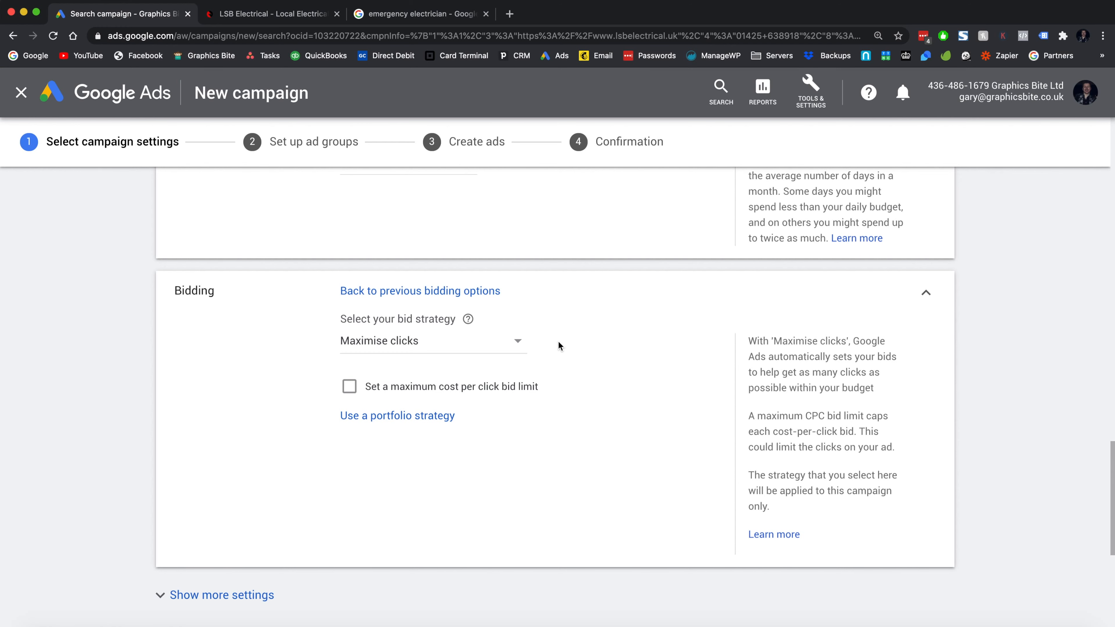
left_click(214, 14)
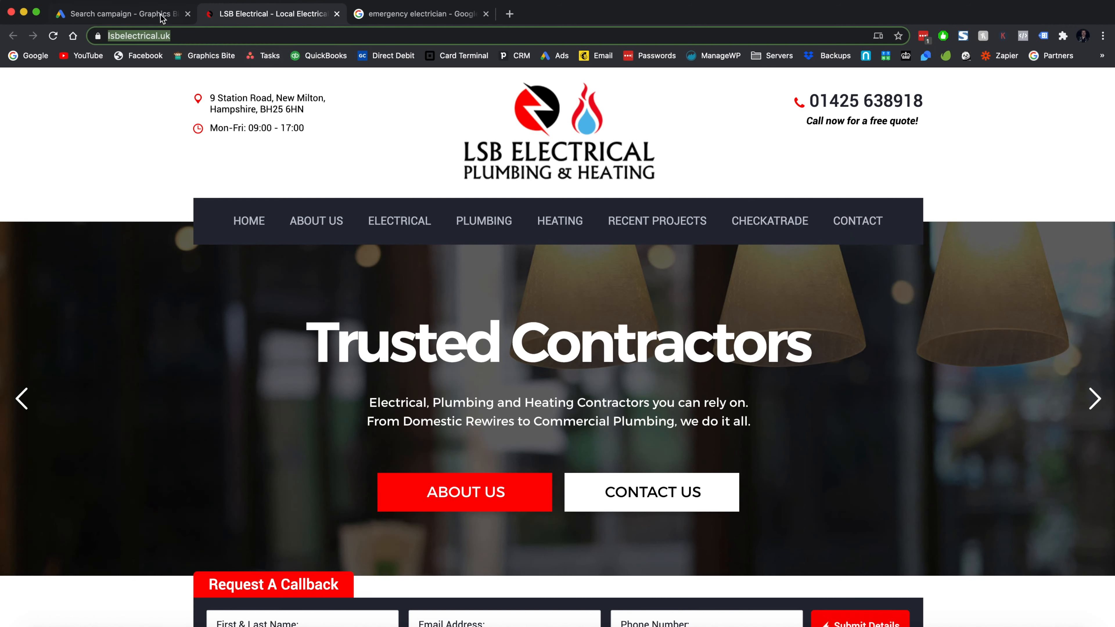
- Return to the Google Ads Search campaign setup
left_click(119, 14)
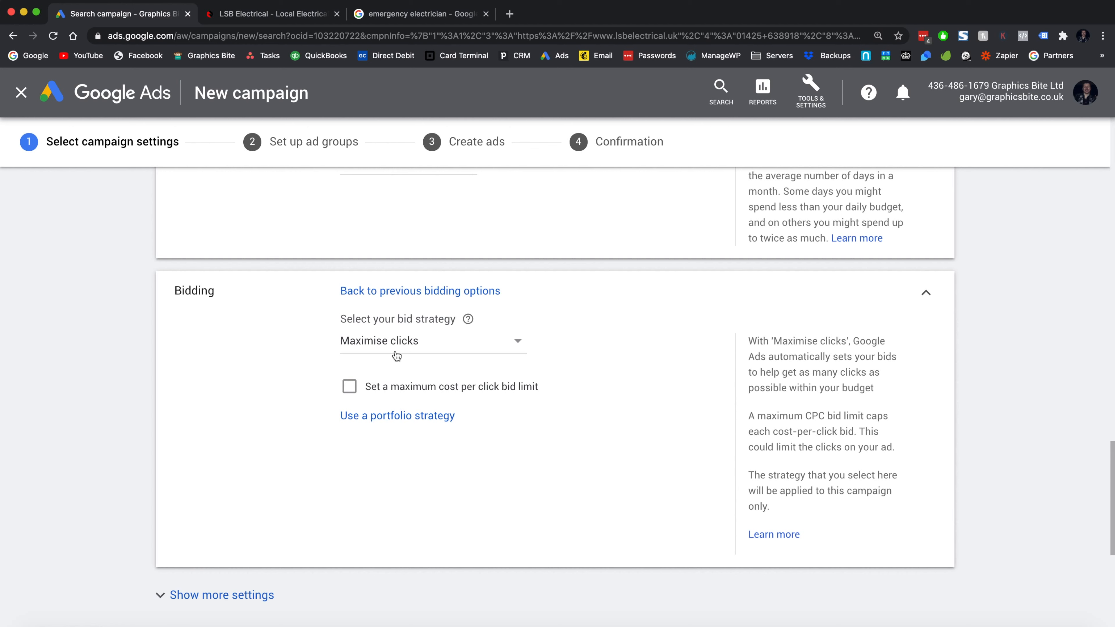
- Keep Maximise clicks bidding and turn on a maximum cost-per-click bid limit of 2.50
left_click(417, 346)
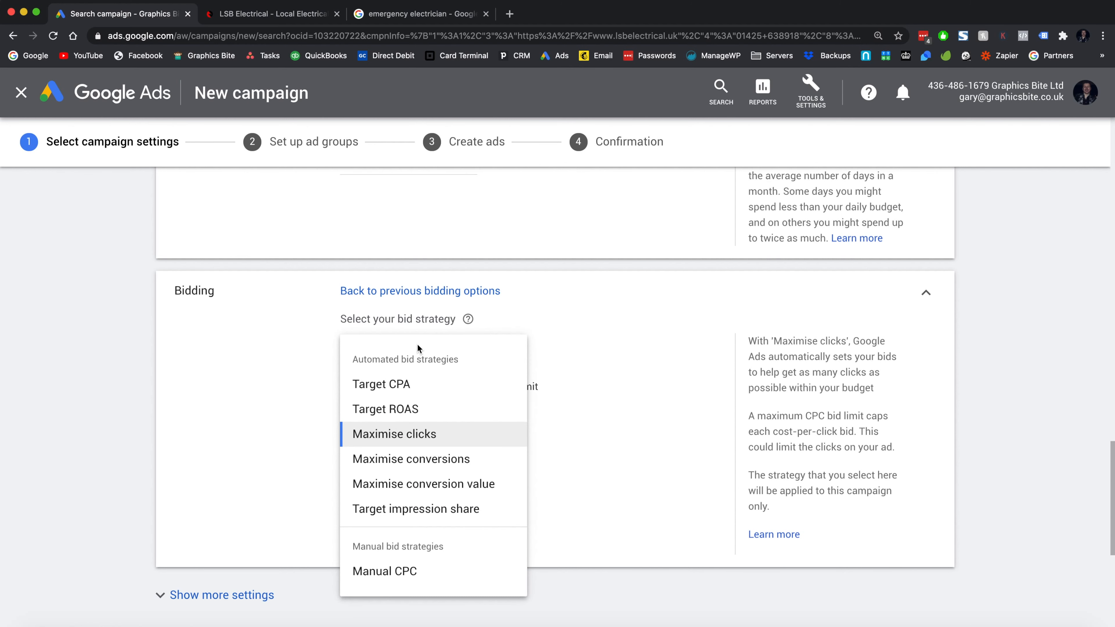
left_click(272, 332)
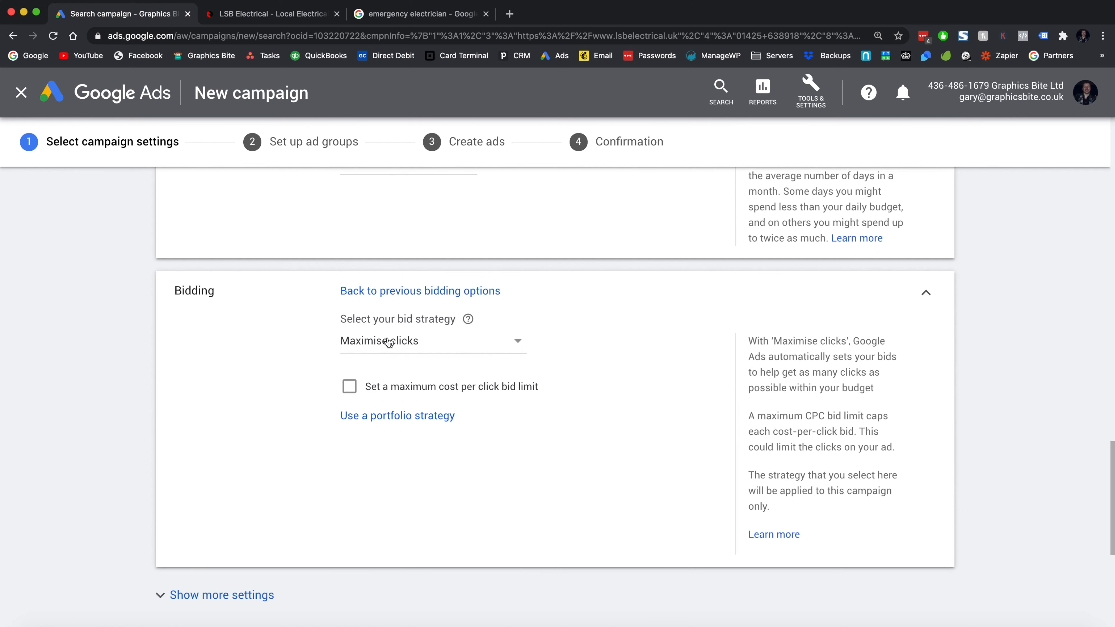
scroll(389, 333, "up", 2)
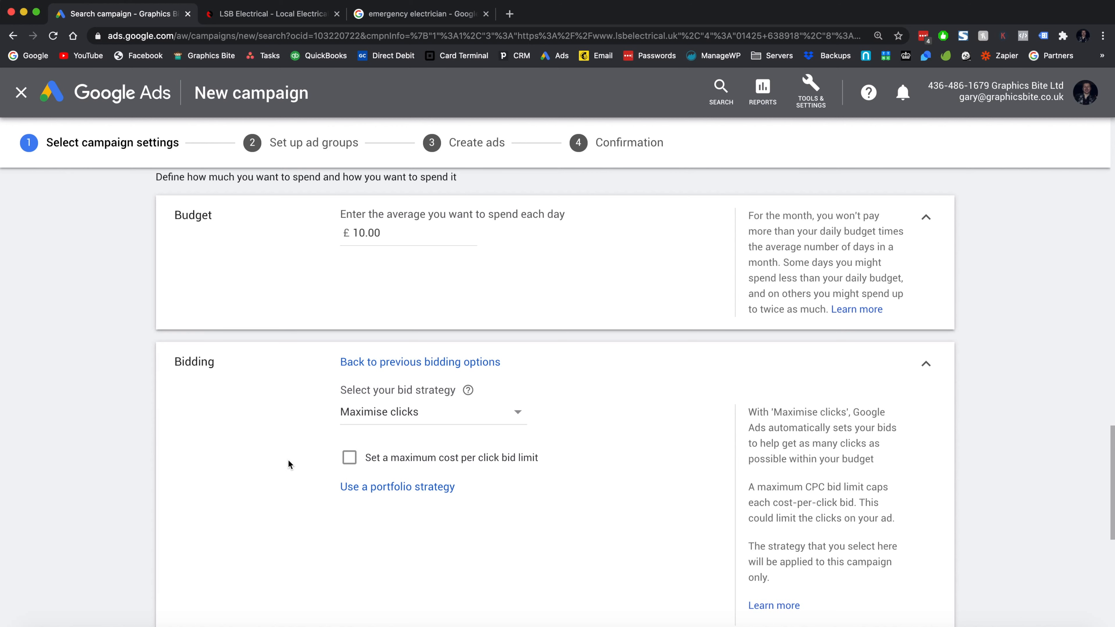
scroll(288, 461, "down", 1)
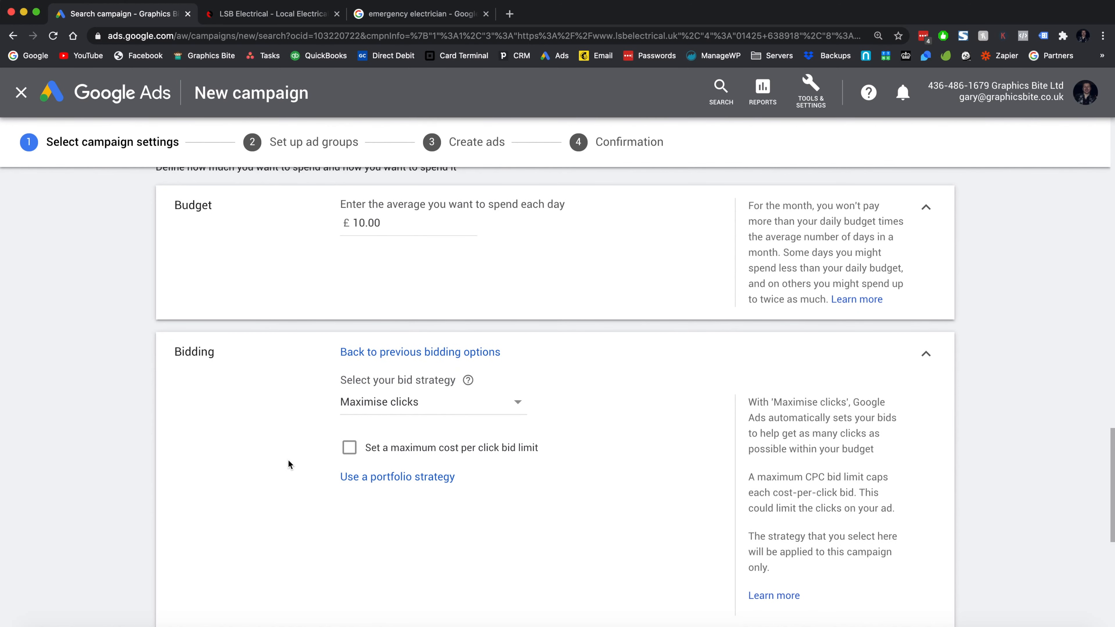
scroll(287, 460, "down", 10)
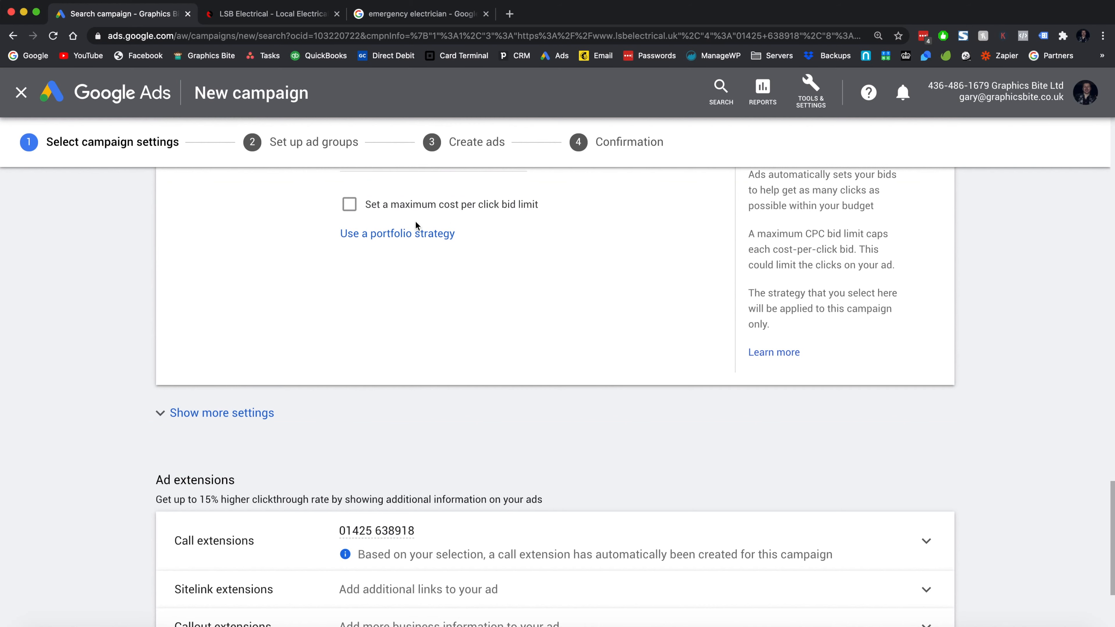
left_click(350, 204)
scroll(313, 276, "up", 6)
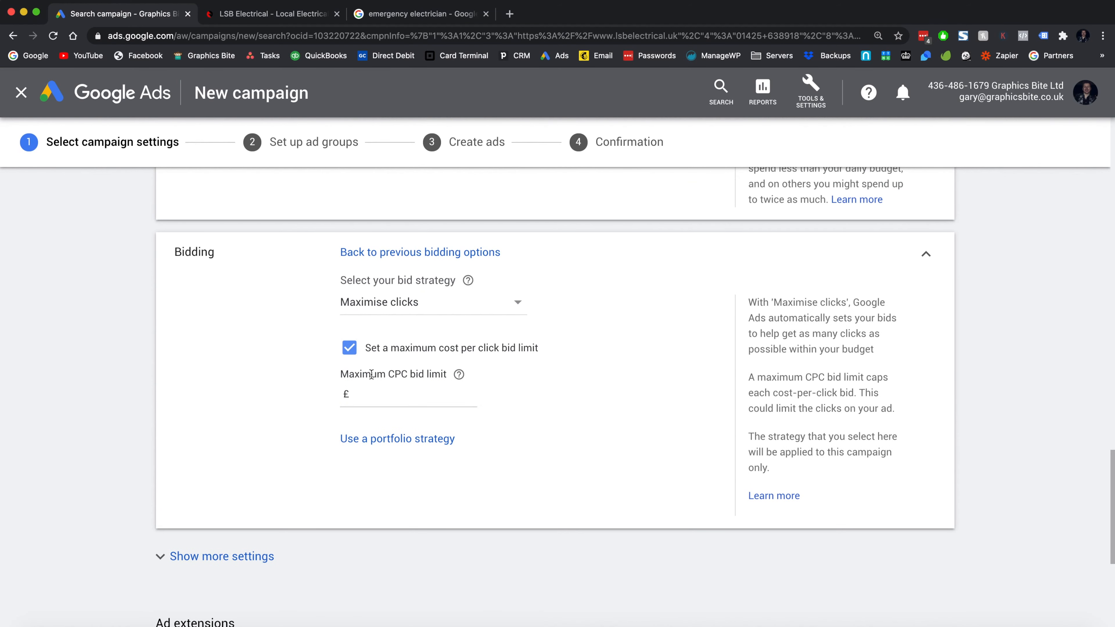
left_click(372, 402)
scroll(371, 400, "up", 3)
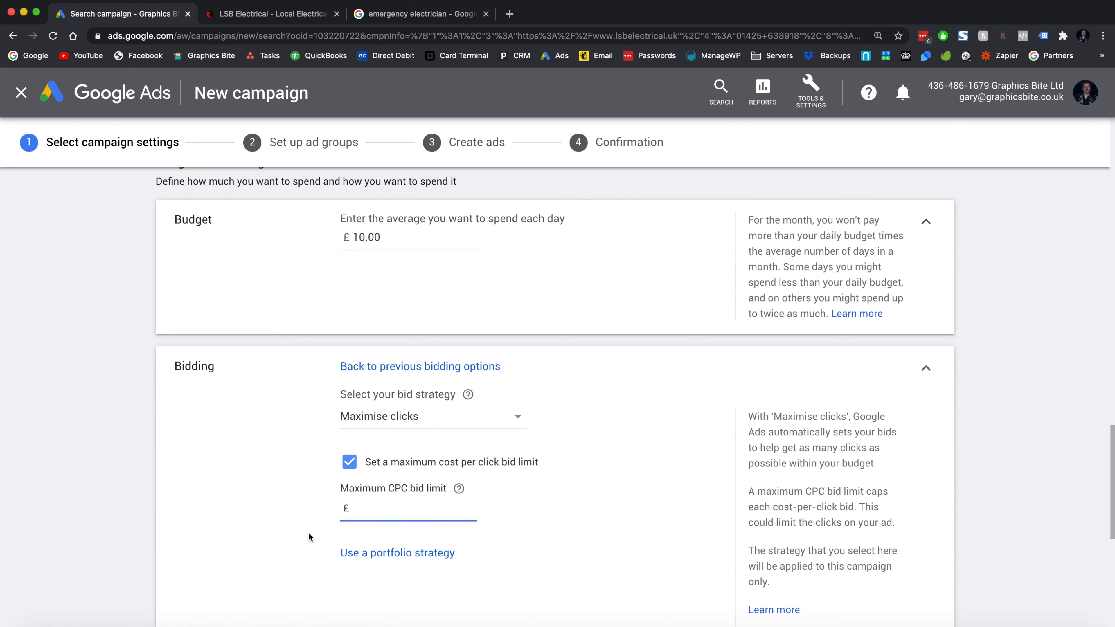
type("2.5")
left_click(277, 539)
scroll(277, 543, "down", 3)
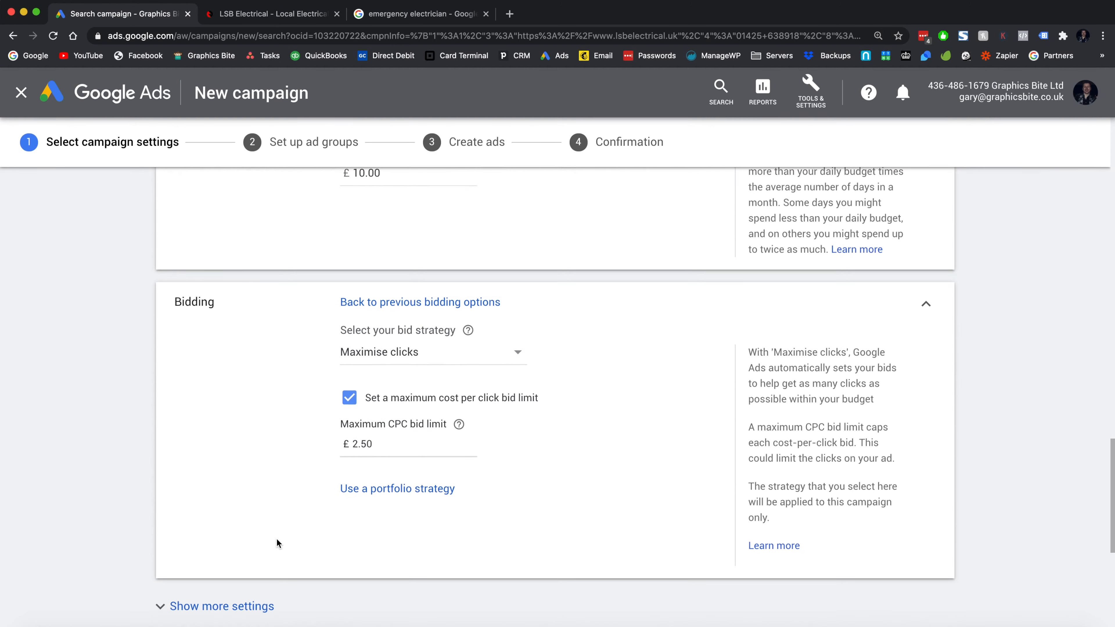
scroll(277, 543, "down", 9)
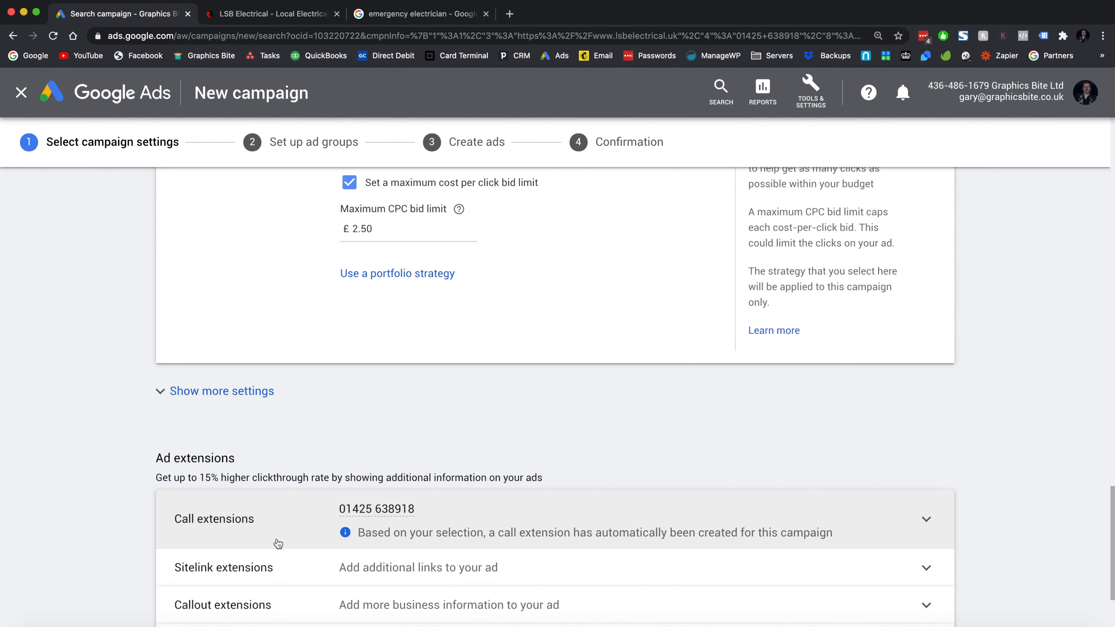
- Reveal more settings and open the Ad schedule, keeping it on All days
left_click(257, 400)
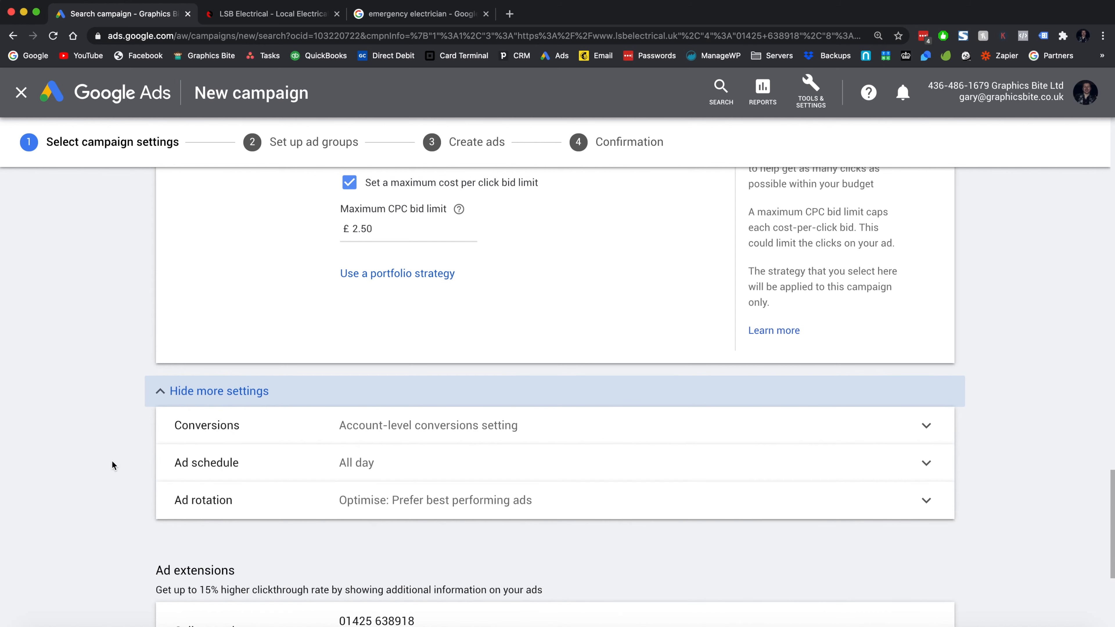
scroll(117, 465, "down", 1)
scroll(117, 466, "down", 2)
left_click(450, 412)
scroll(413, 476, "down", 1)
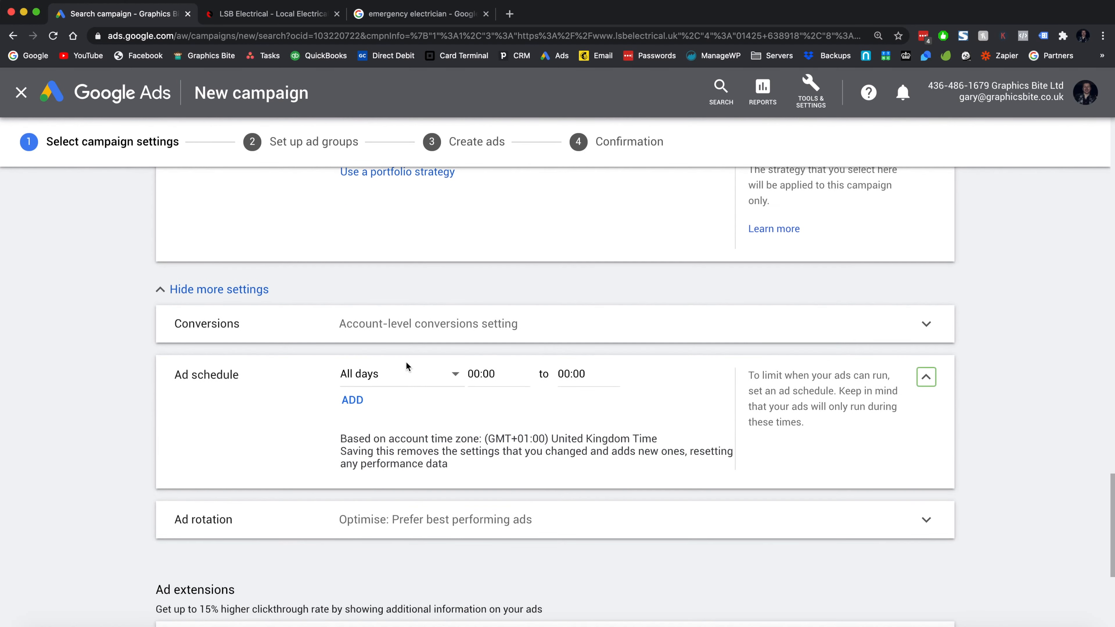
left_click(404, 374)
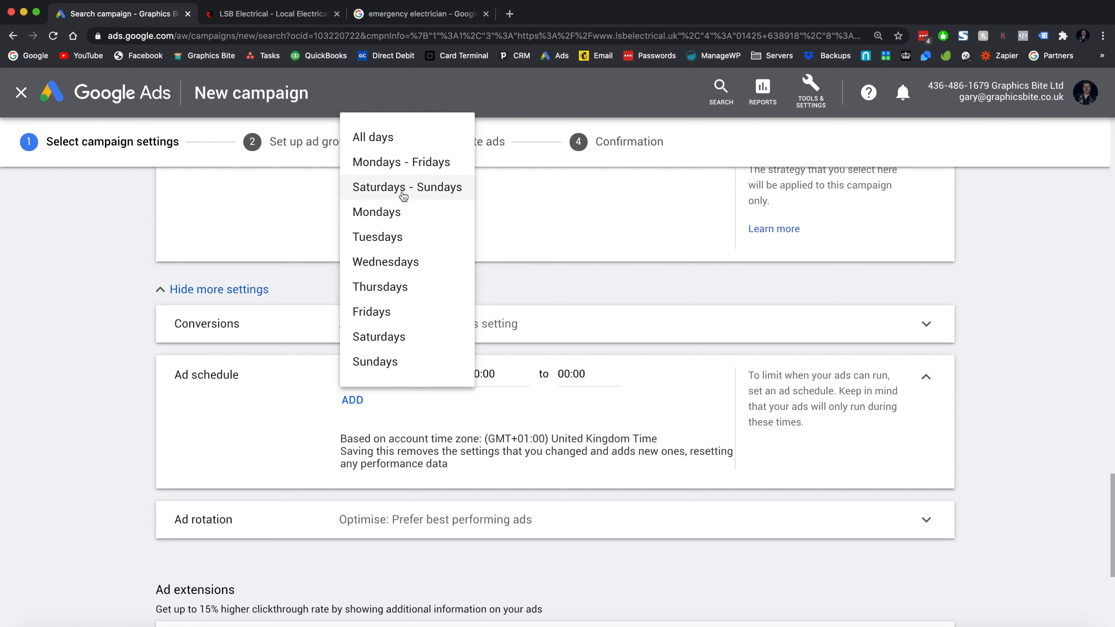
left_click(406, 138)
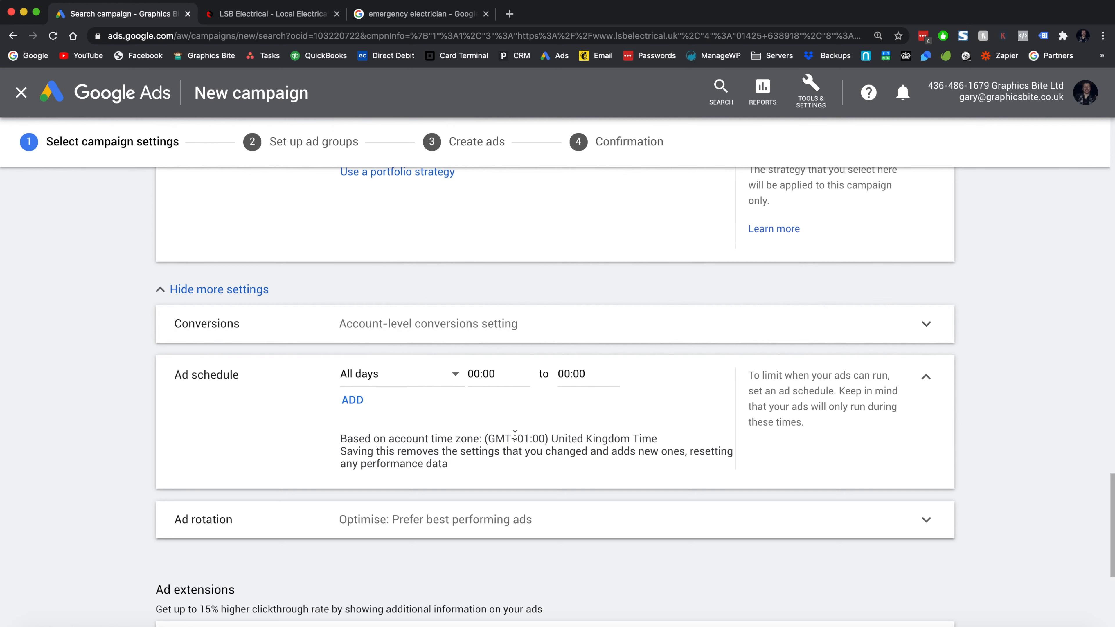
- Set the ad schedule's start time to 17:30 and end time to 23:45
left_click(491, 377)
scroll(496, 281, "down", 15)
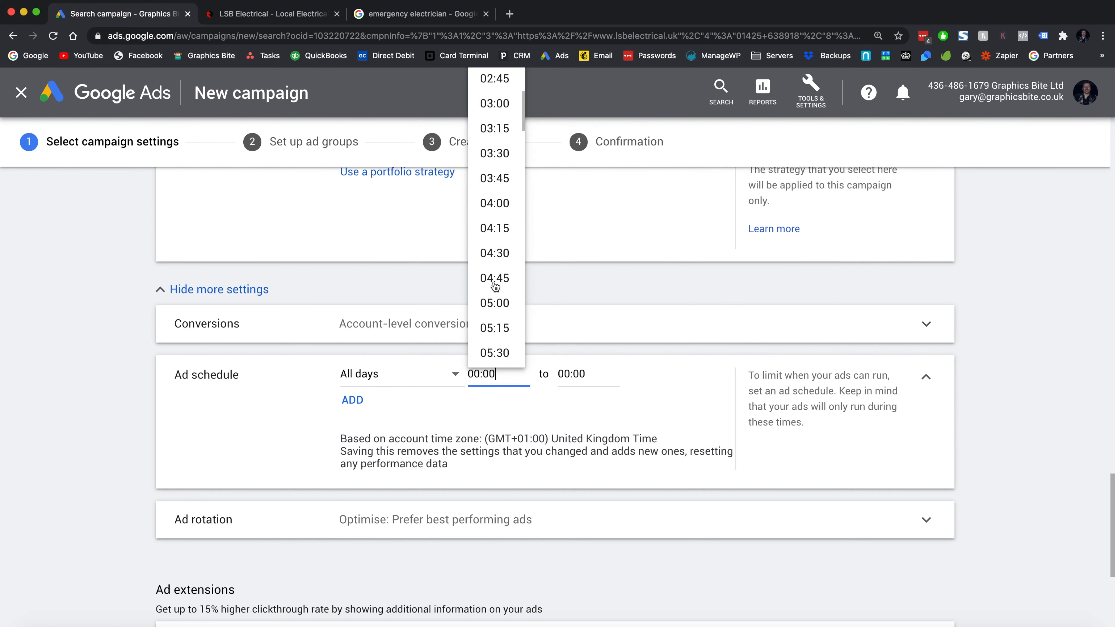
scroll(495, 285, "down", 19)
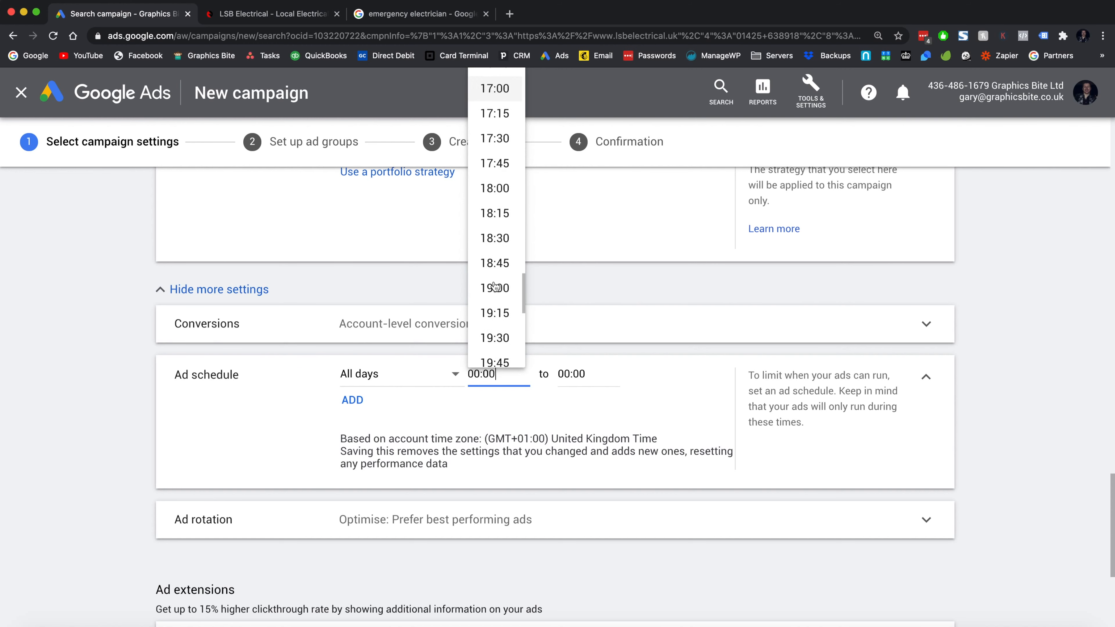
scroll(496, 287, "down", 1)
scroll(496, 286, "up", 3)
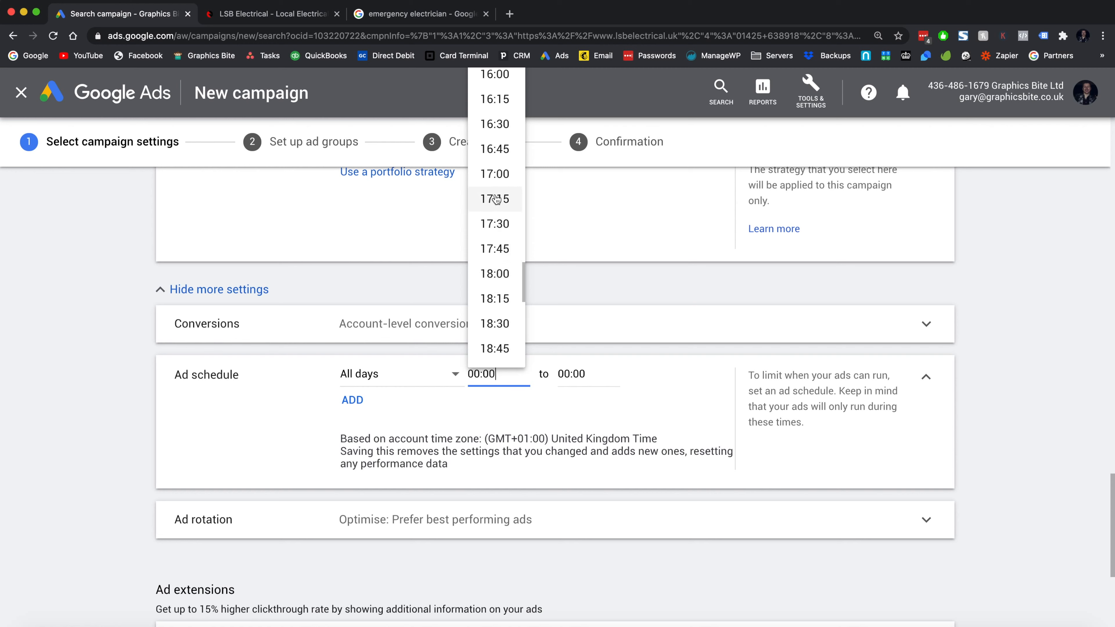
left_click(498, 224)
left_click(574, 381)
scroll(582, 308, "down", 20)
scroll(582, 302, "up", 20)
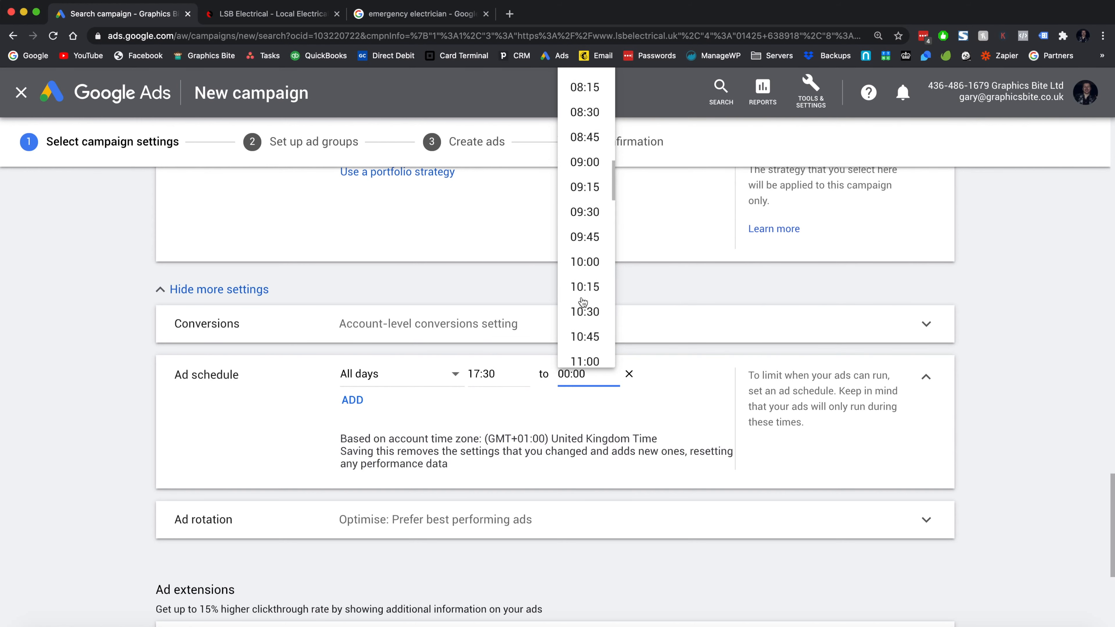
scroll(577, 331, "down", 19)
scroll(580, 343, "down", 6)
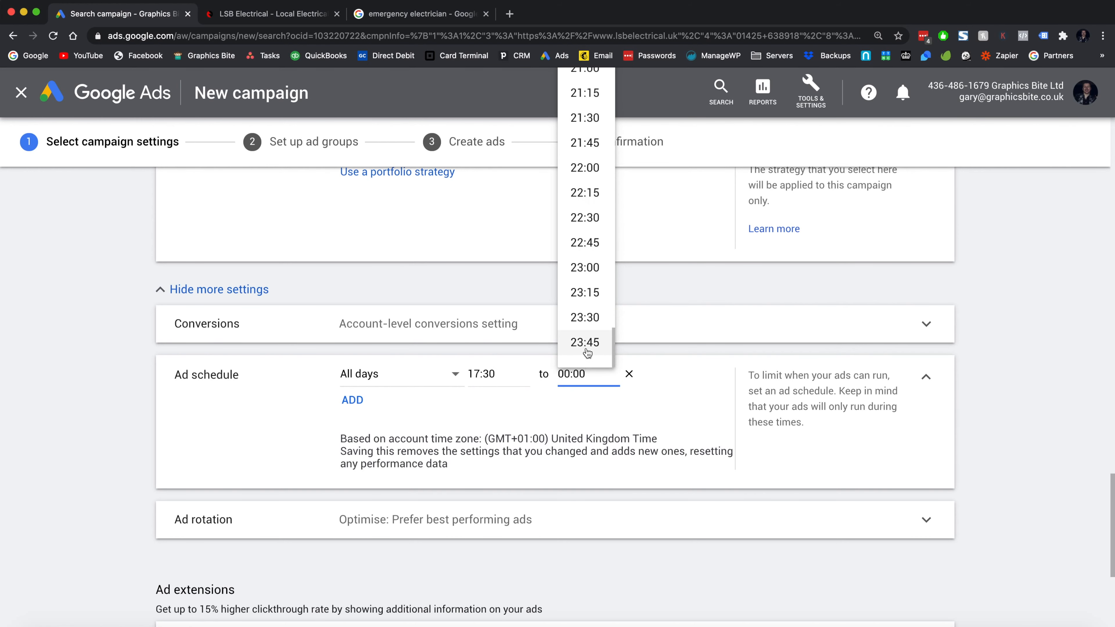
left_click(587, 342)
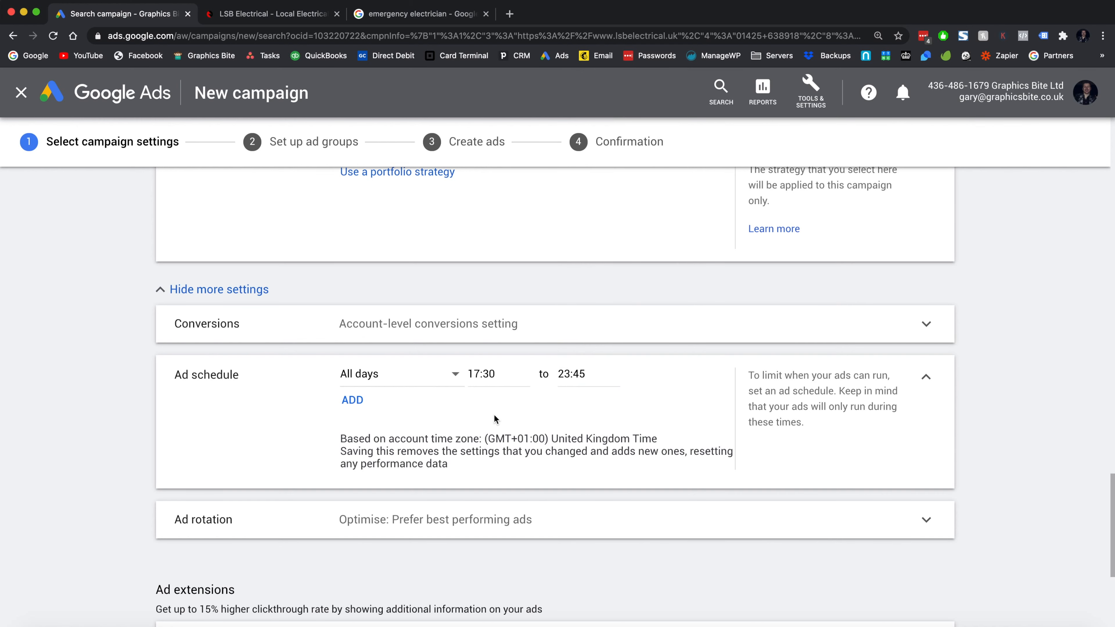
scroll(494, 414, "down", 4)
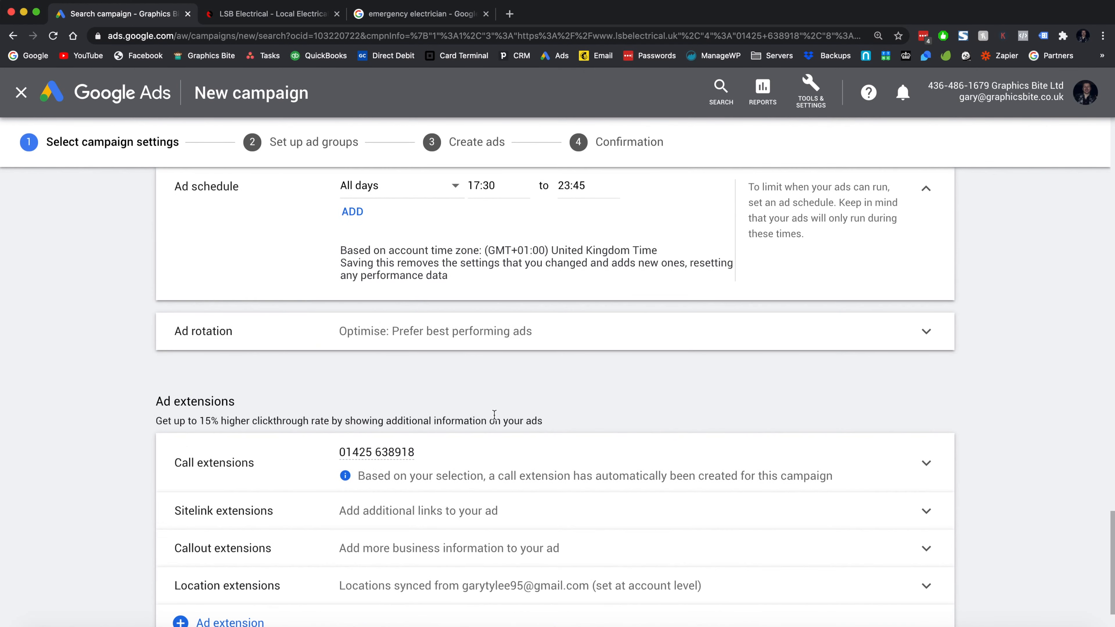
- Expand Ad rotation, leaving Optimise selected
left_click(417, 337)
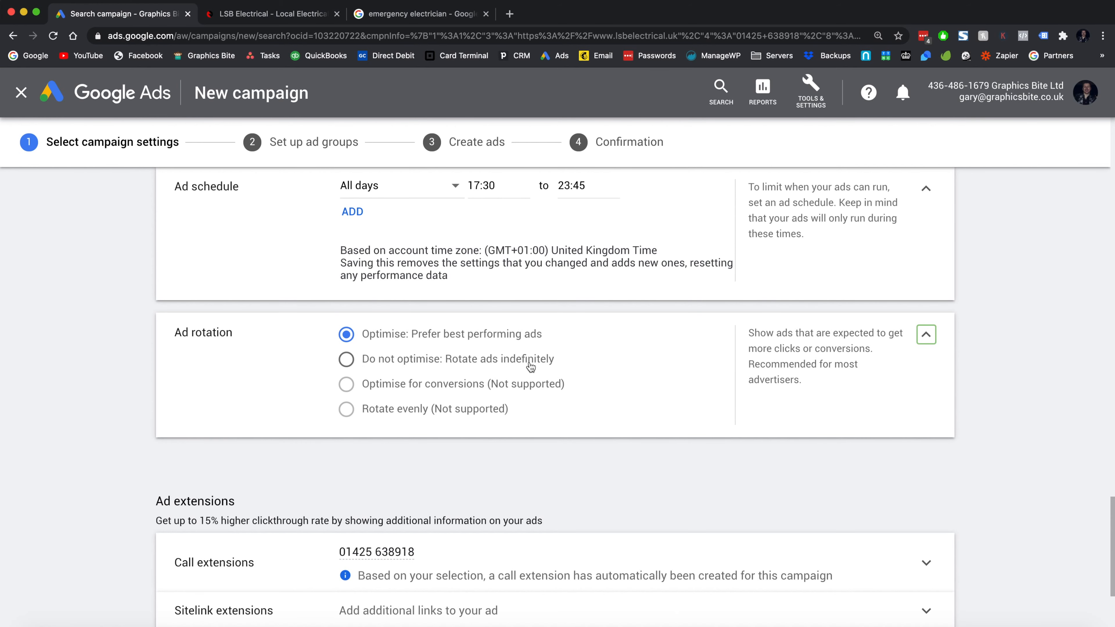
scroll(716, 399, "down", 3)
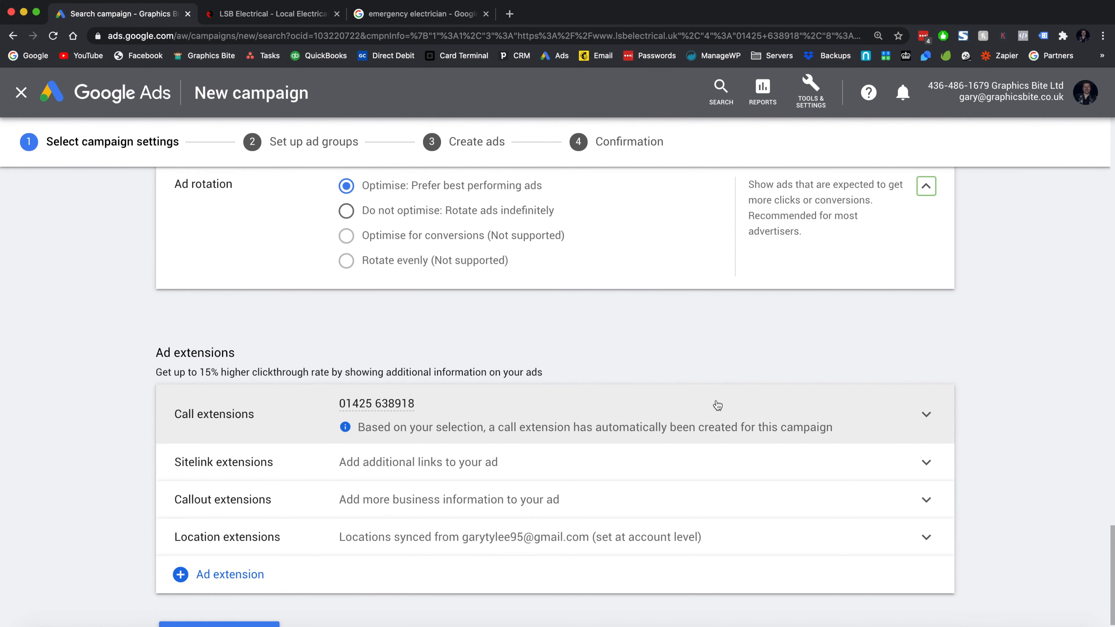
scroll(717, 405, "down", 1)
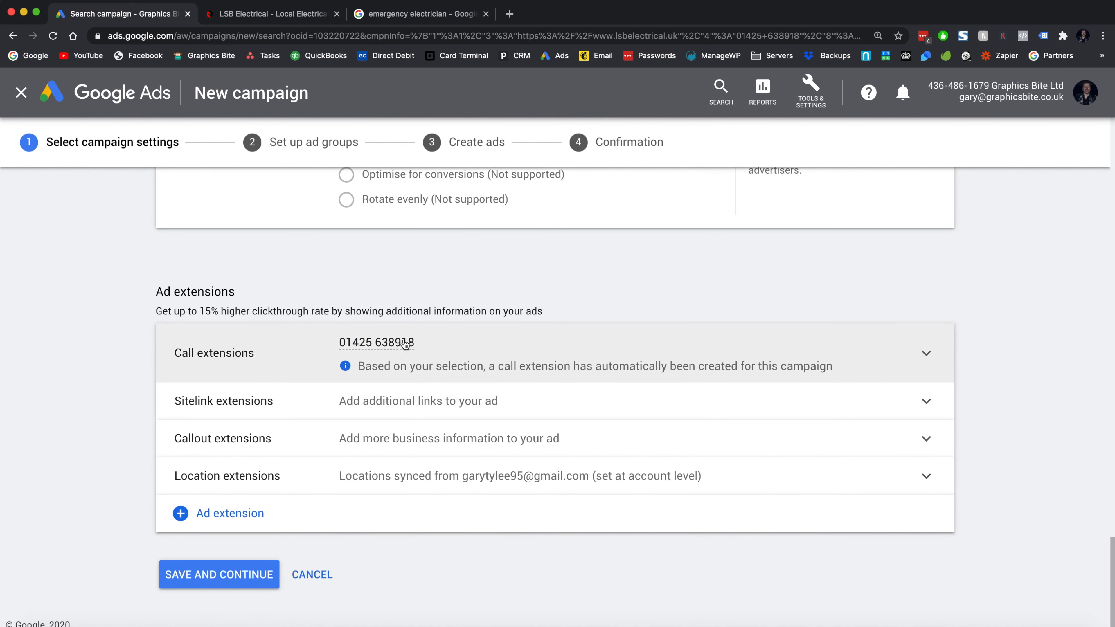
- Check the emergency electrician search results, then open the sitelink extensions picker
mouse_move(374, 347)
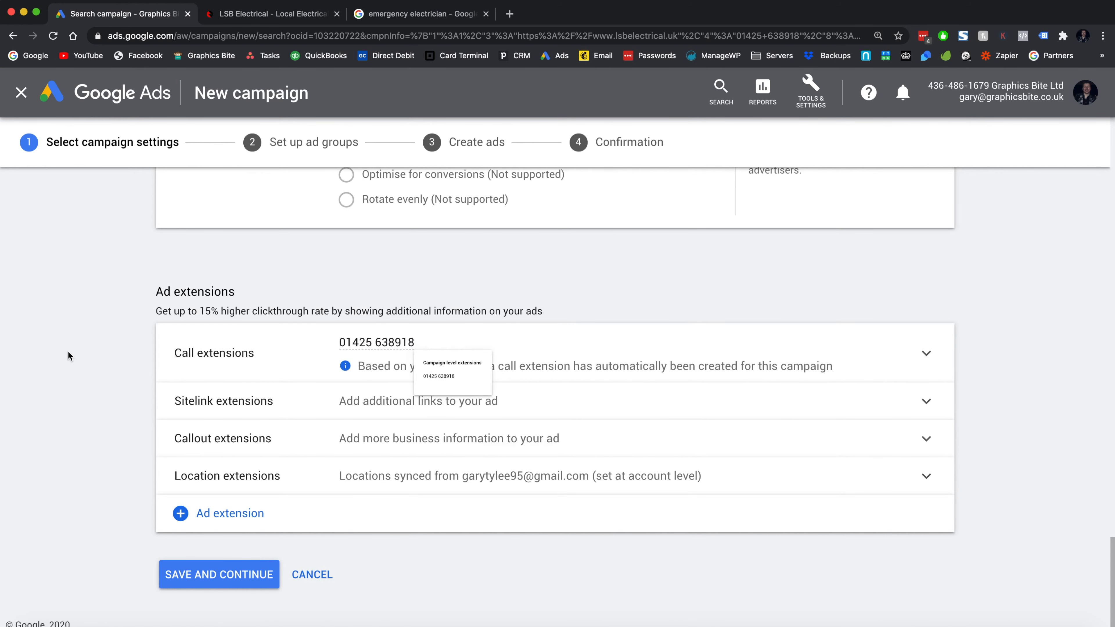
left_click(390, 13)
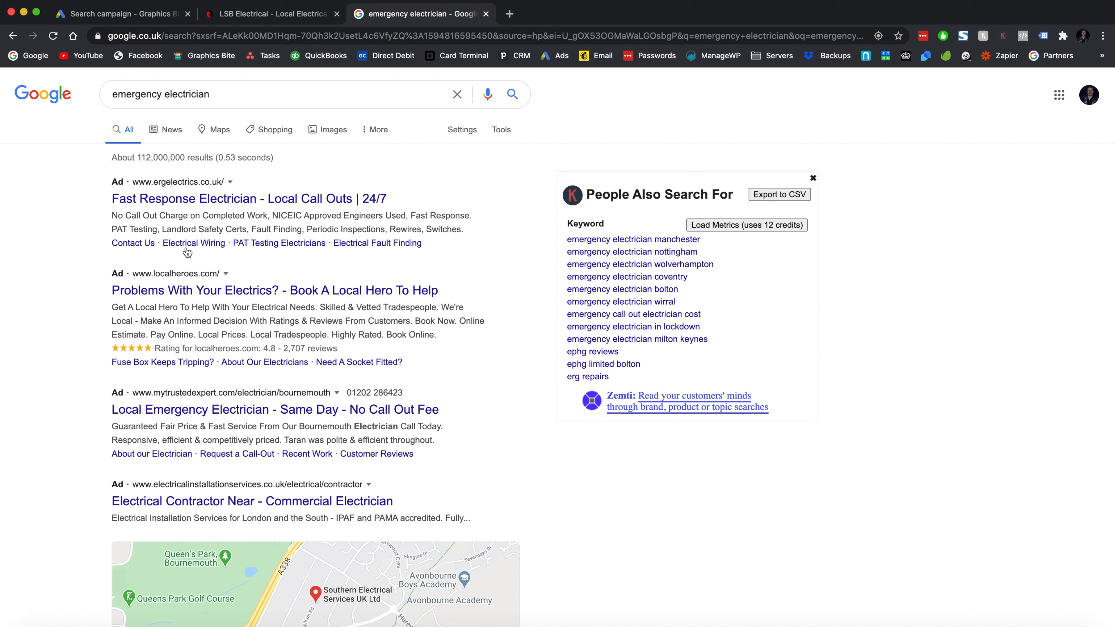
left_click(143, 16)
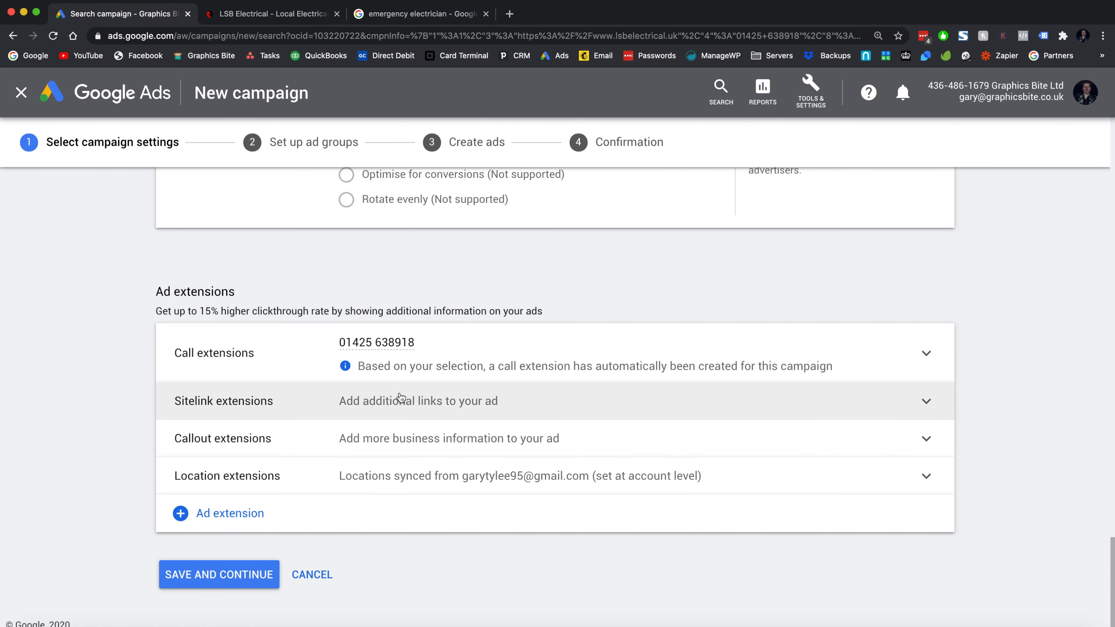
left_click(401, 397)
scroll(398, 449, "down", 1)
- Review competitors' ads in the emergency electrician search results
scroll(398, 448, "up", 1)
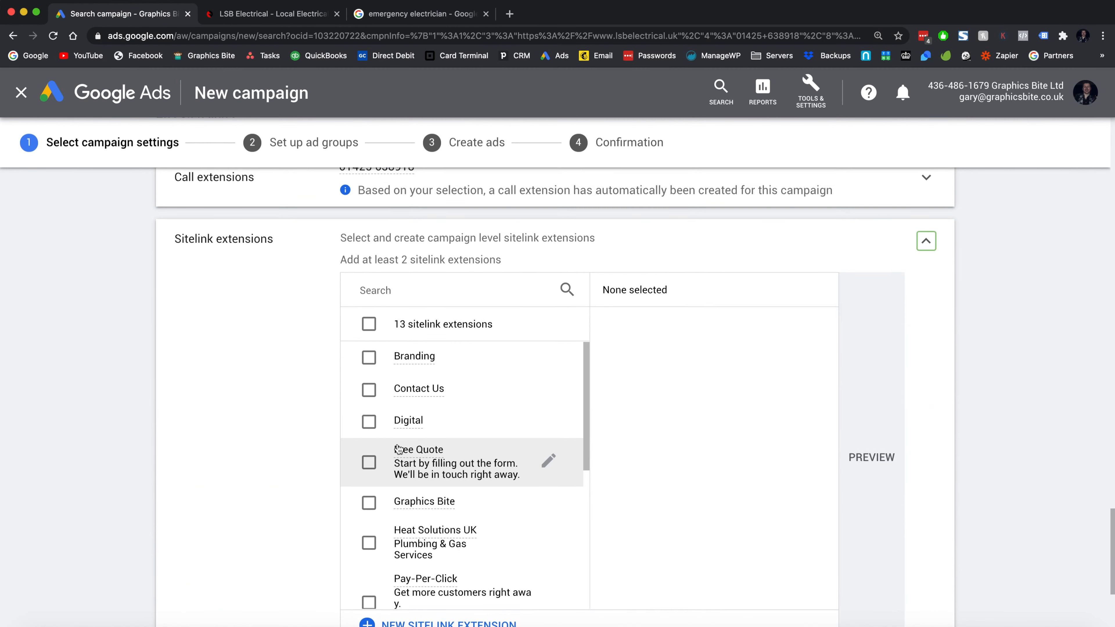
left_click(386, 14)
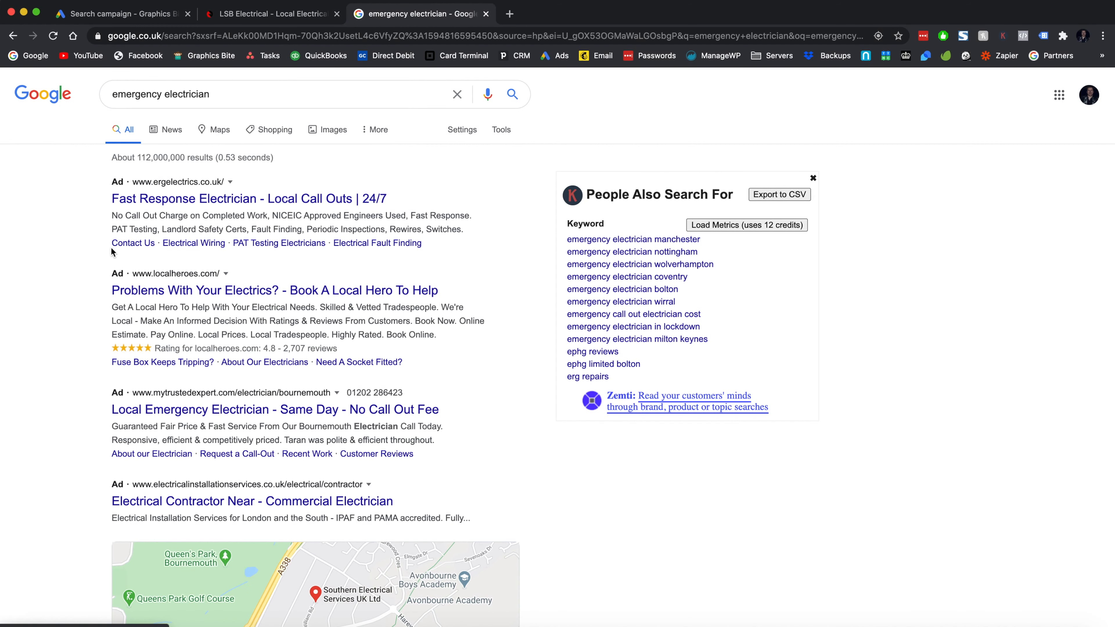
left_click(136, 20)
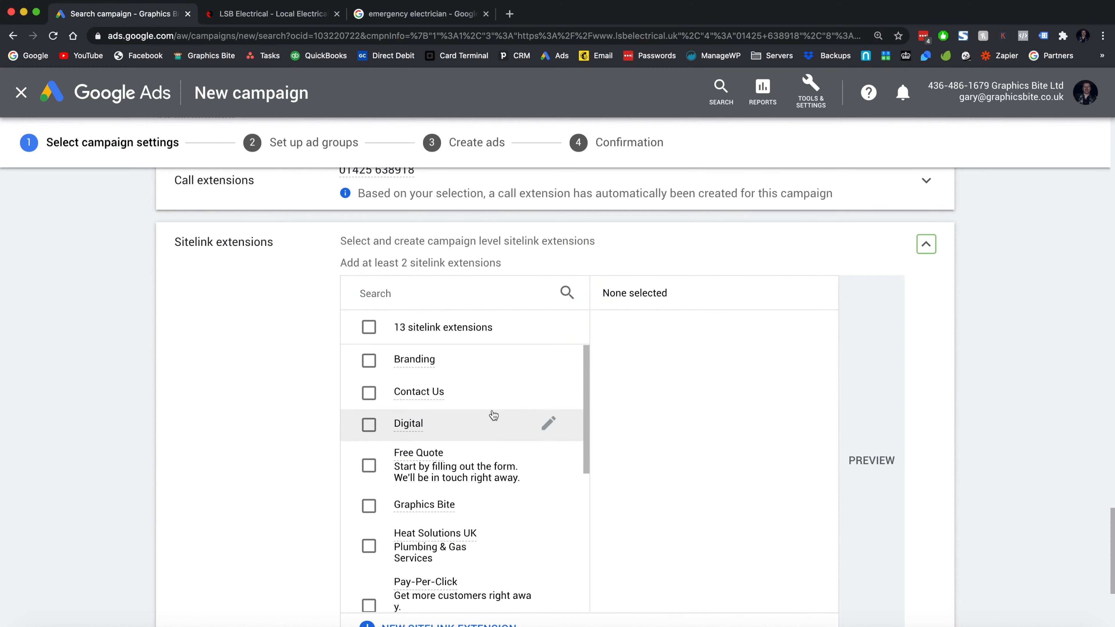
scroll(286, 426, "down", 3)
- Start a new sitelink with the text 'About Us', comparing against competitor ads
left_click(404, 484)
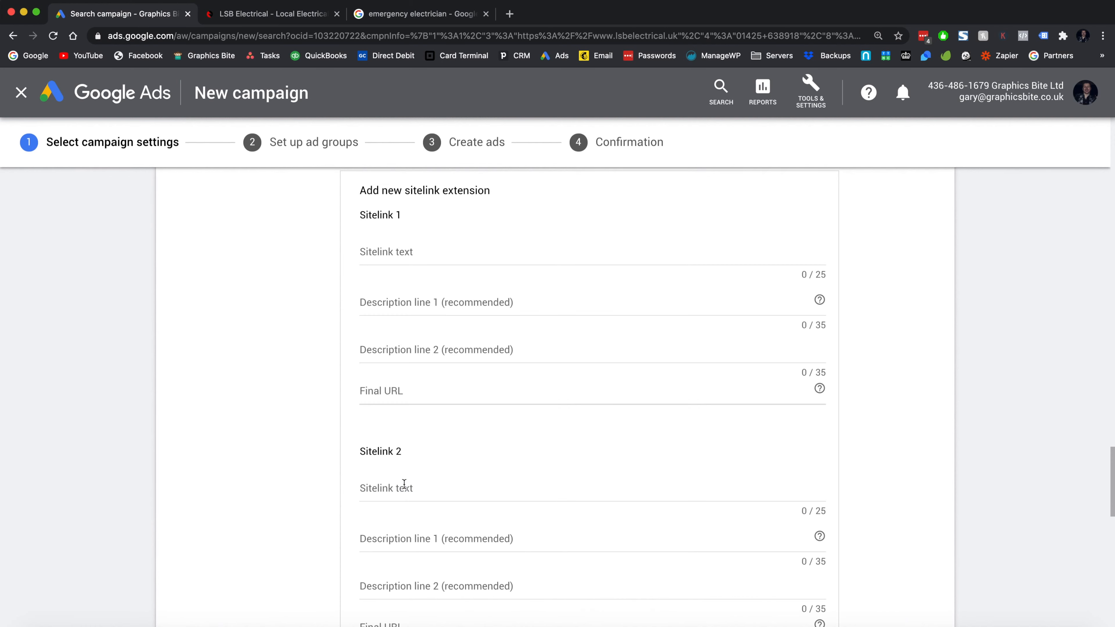
left_click(452, 248)
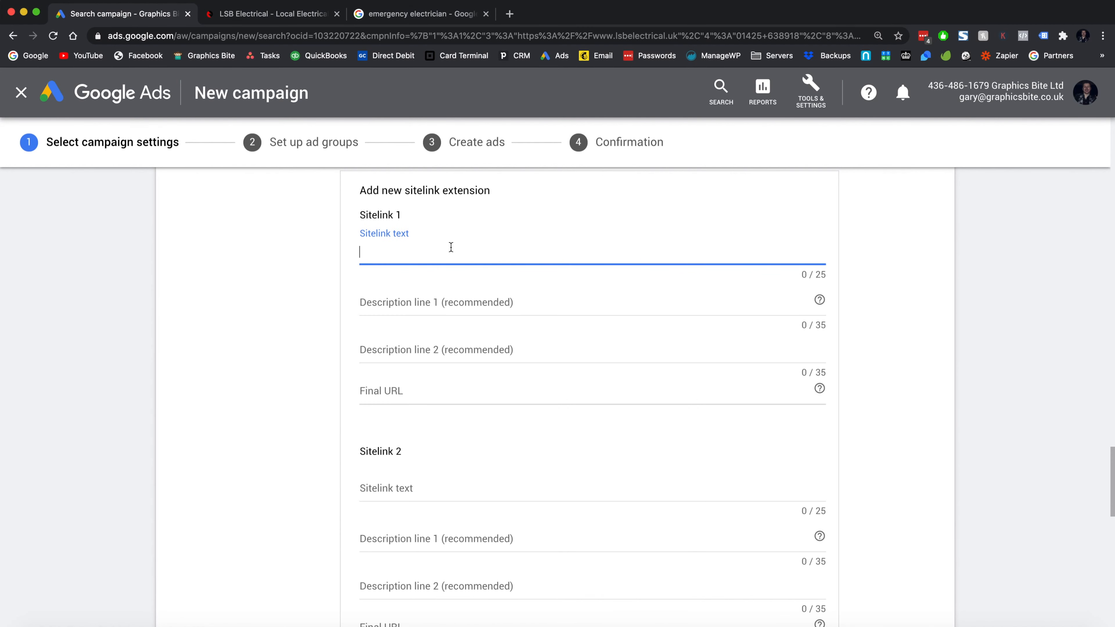
type("About Us")
key("Tab")
key("Tab")
key("Tab")
key("Tab")
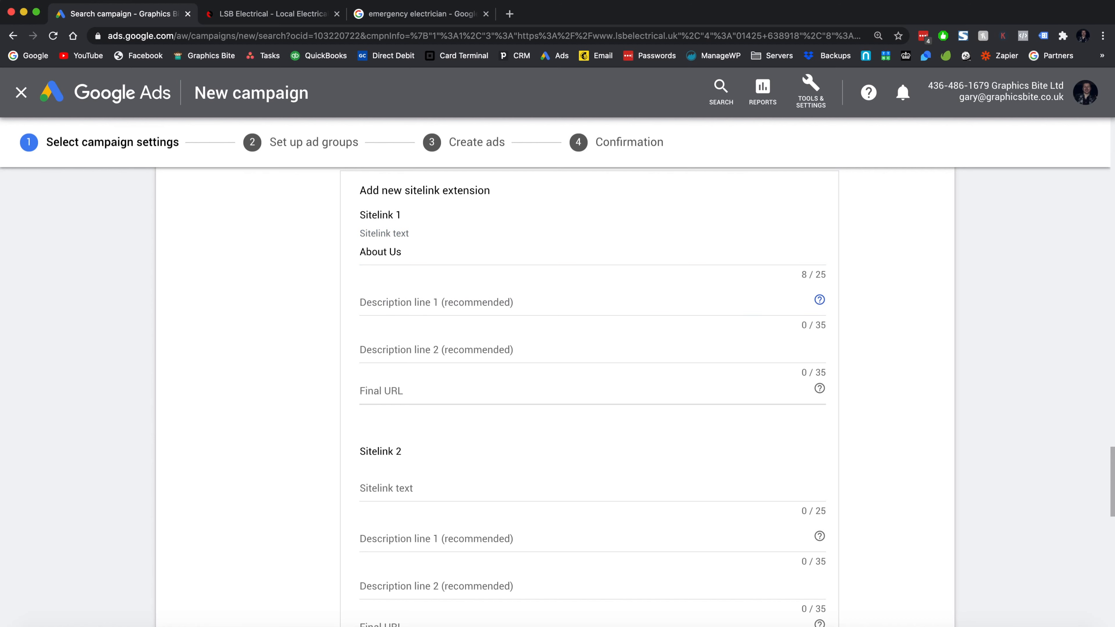
left_click(419, 303)
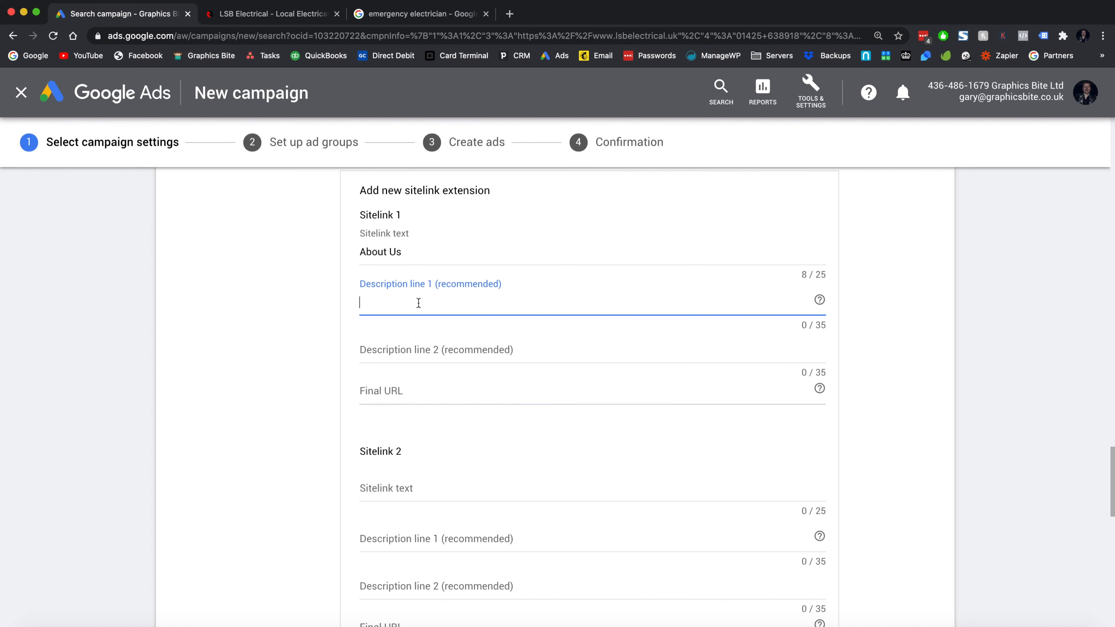
left_click(416, 18)
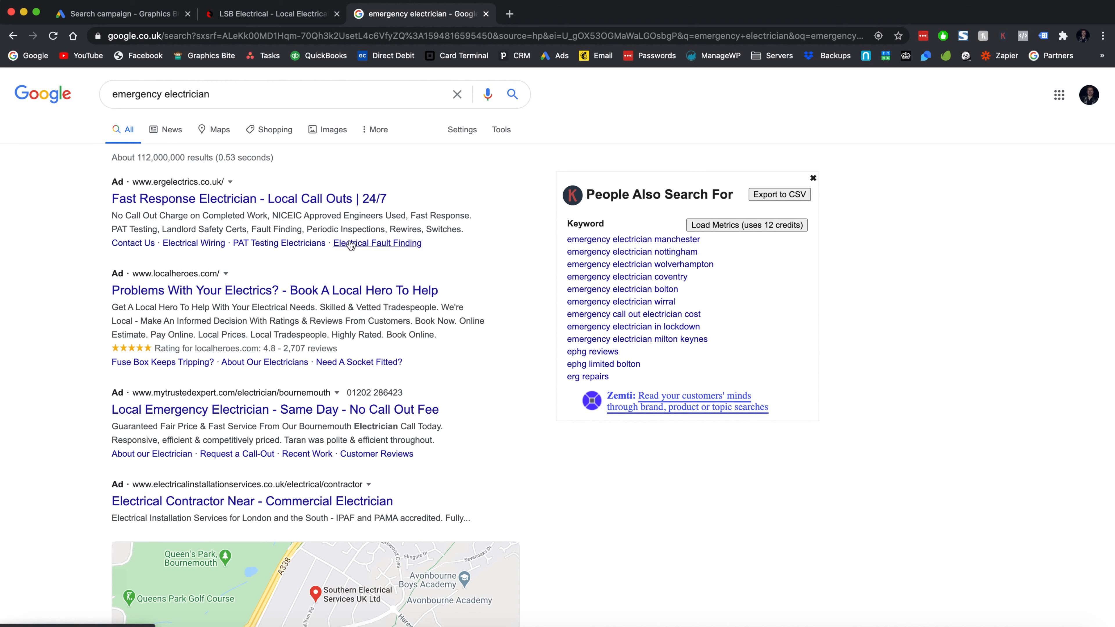
left_click(128, 16)
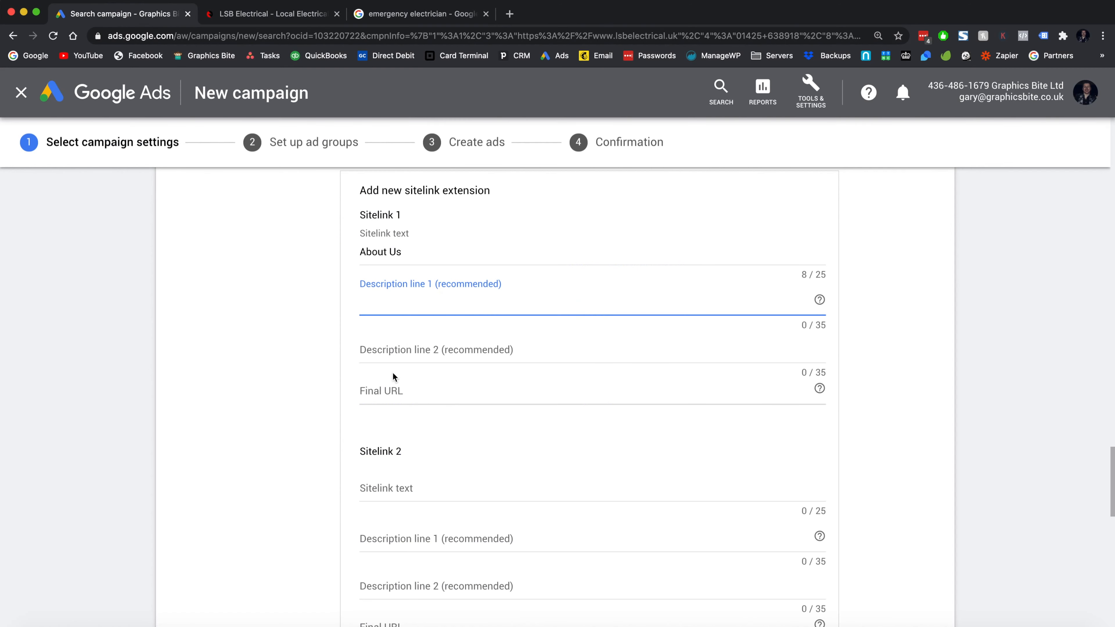
- Paste the LSB About Us page address as the first sitelink's final URL
left_click(386, 386)
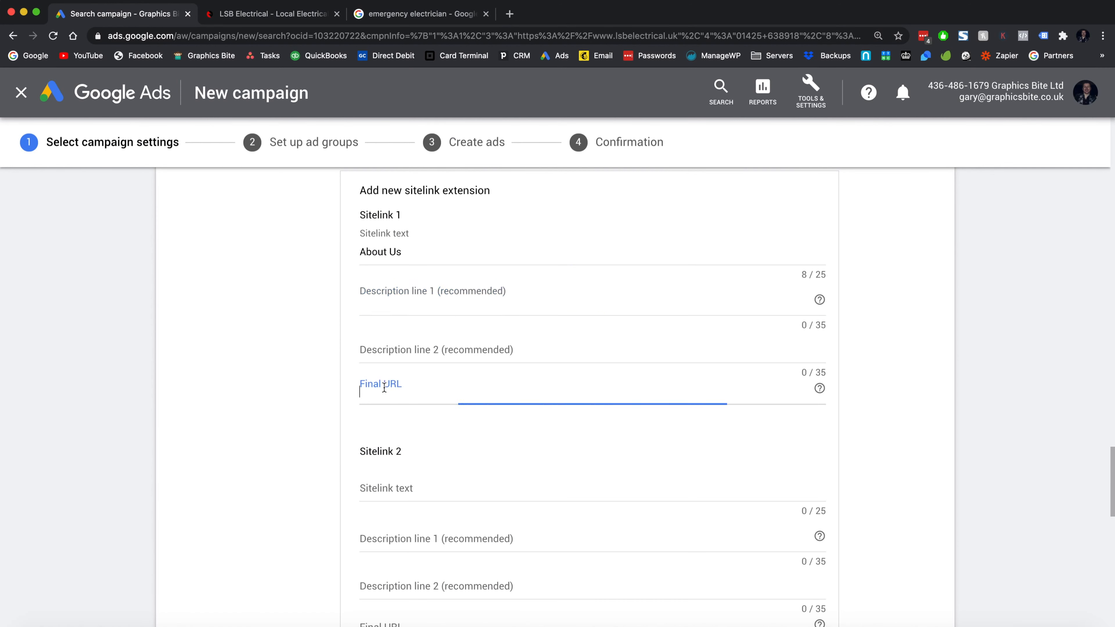
left_click(281, 9)
left_click(316, 221)
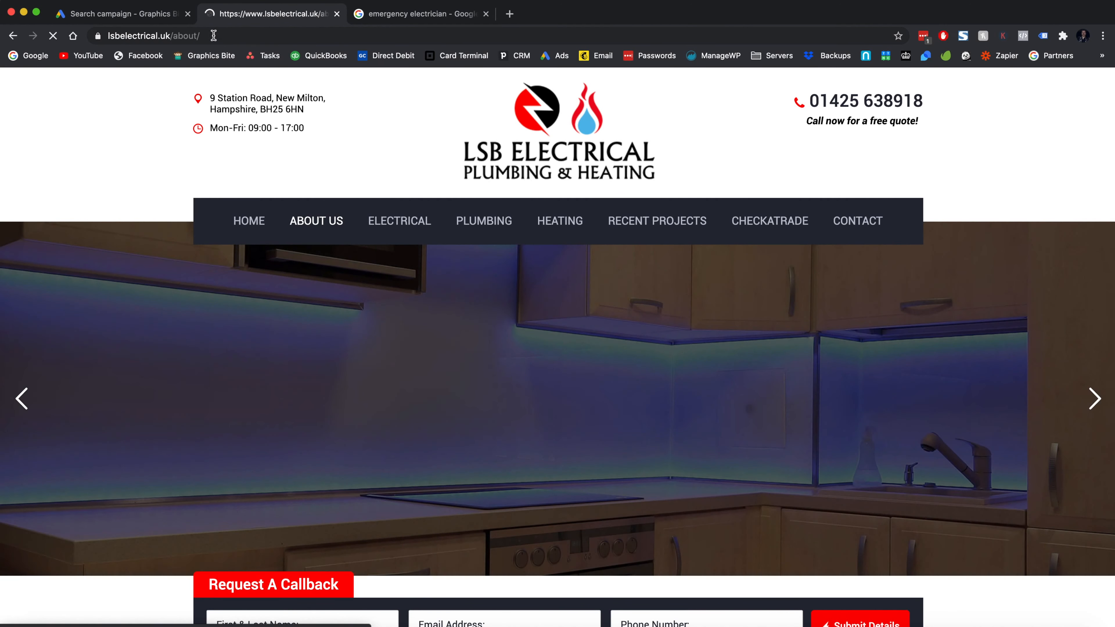
left_click(153, 36)
key("ctrl+c")
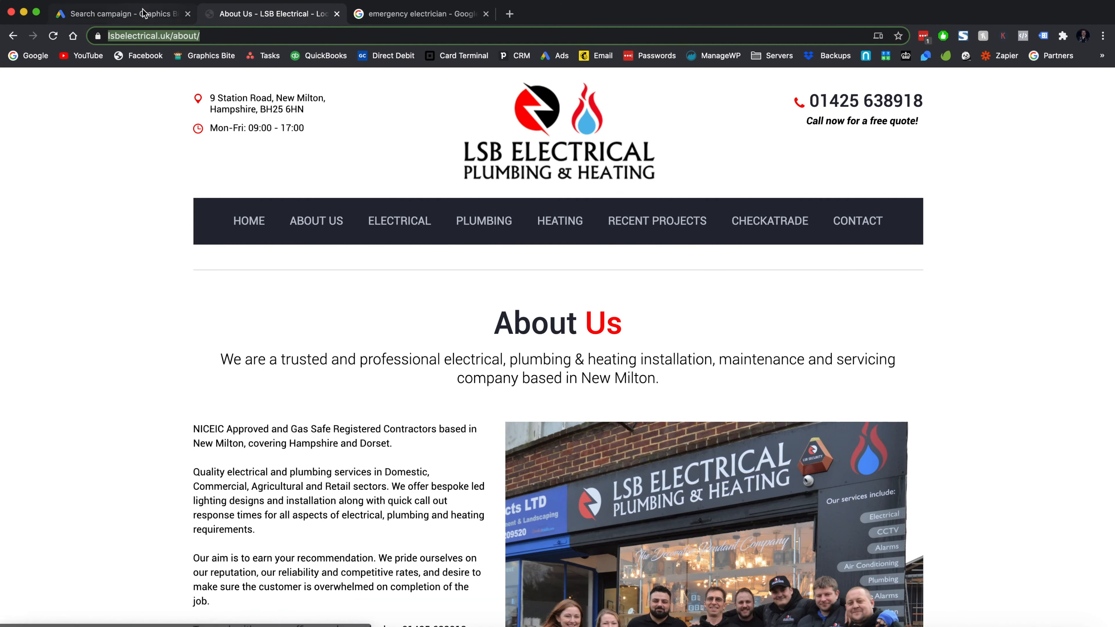
left_click(145, 12)
key("ctrl+v")
left_click(428, 246)
left_click(529, 389)
scroll(528, 389, "down", 3)
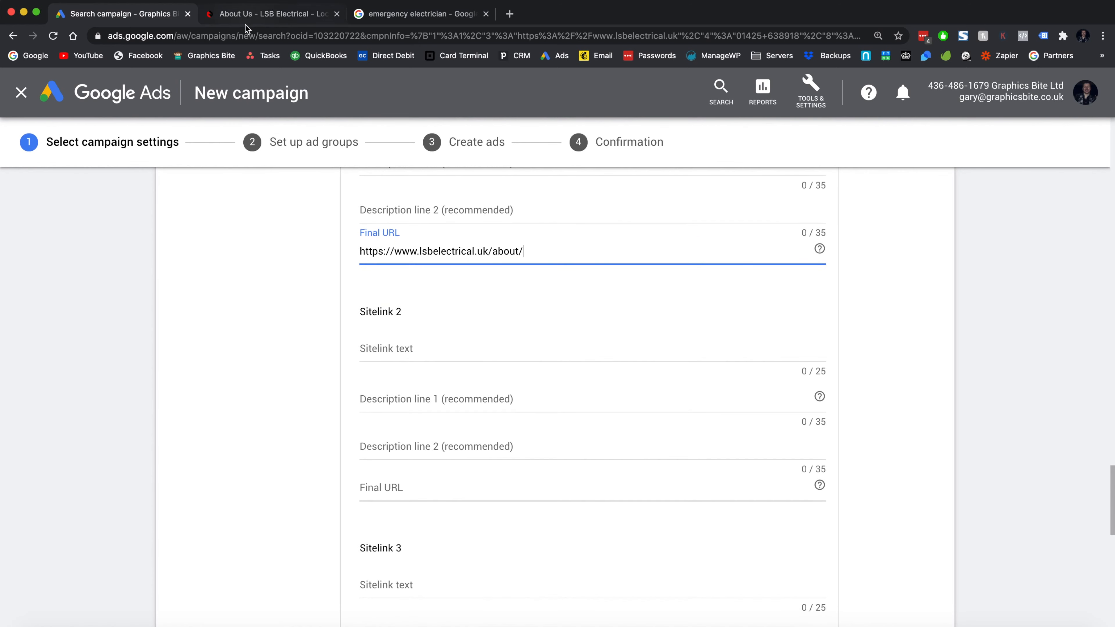
- Add an 'Electrical' sitelink using the copied Electrical page link as its final URL
left_click(248, 14)
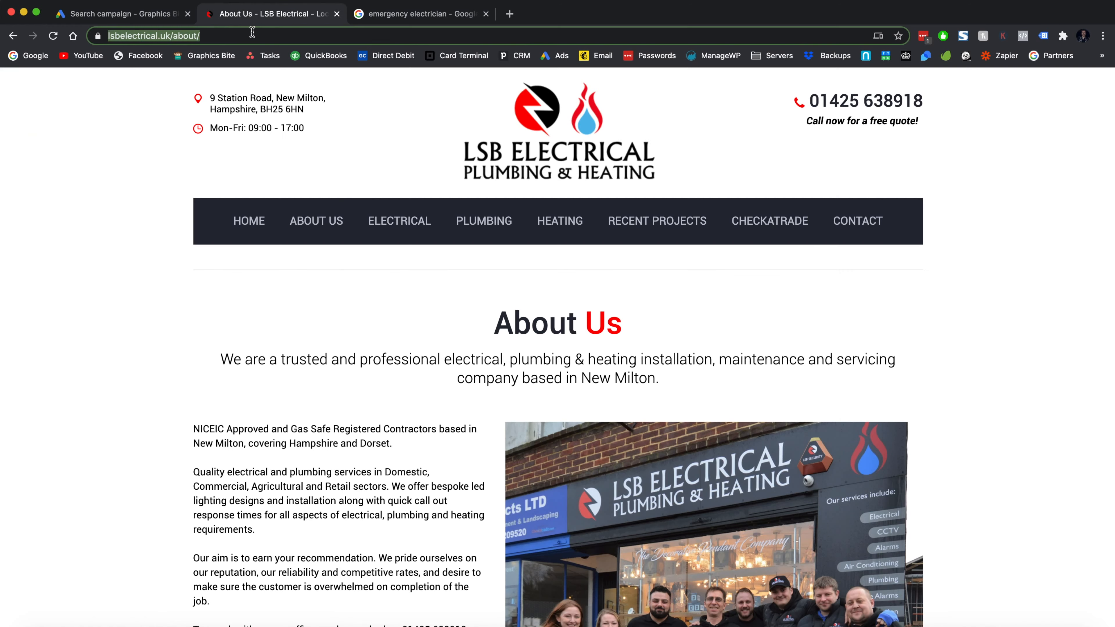
right_click(396, 229)
left_click(439, 308)
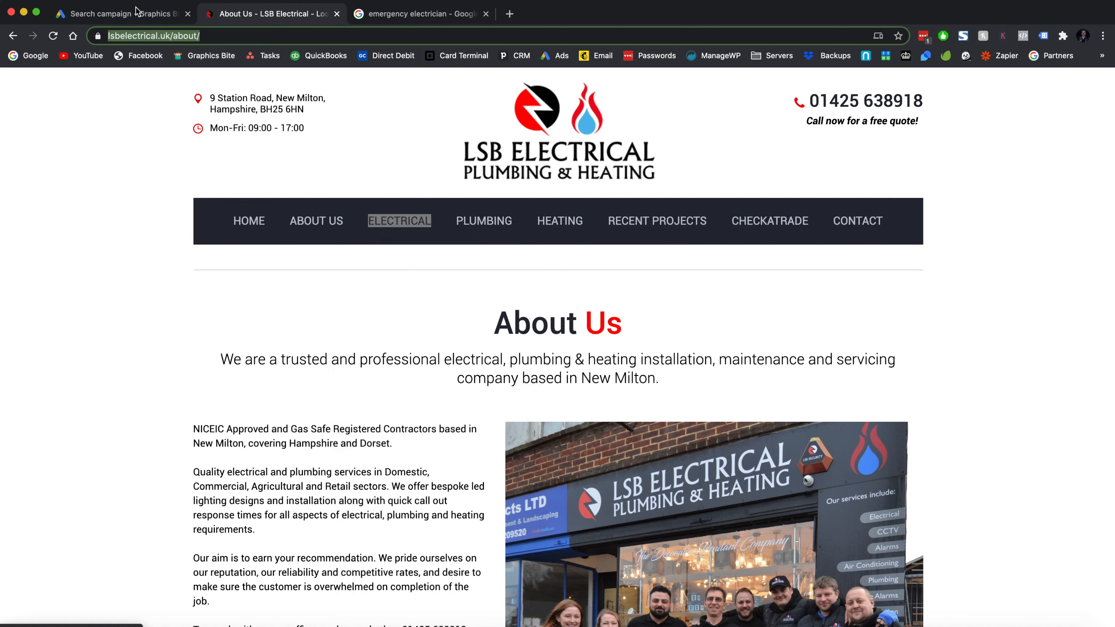
left_click(138, 9)
left_click(412, 351)
type("Ele")
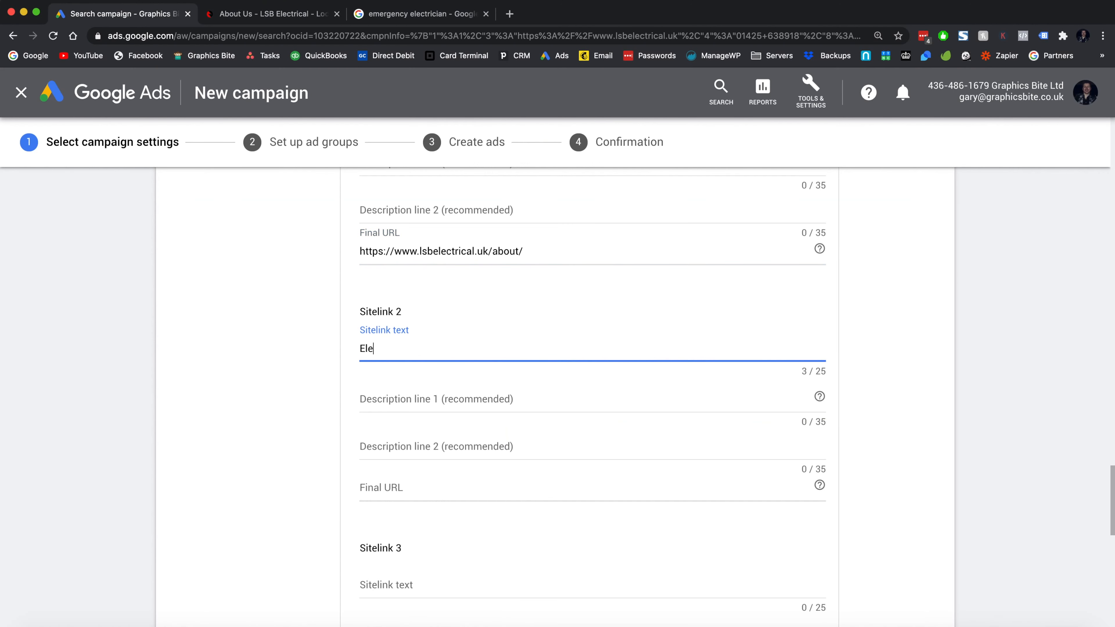
type("ctrical")
key("Tab")
key("Tab")
key("Tab")
key("ctrl+v")
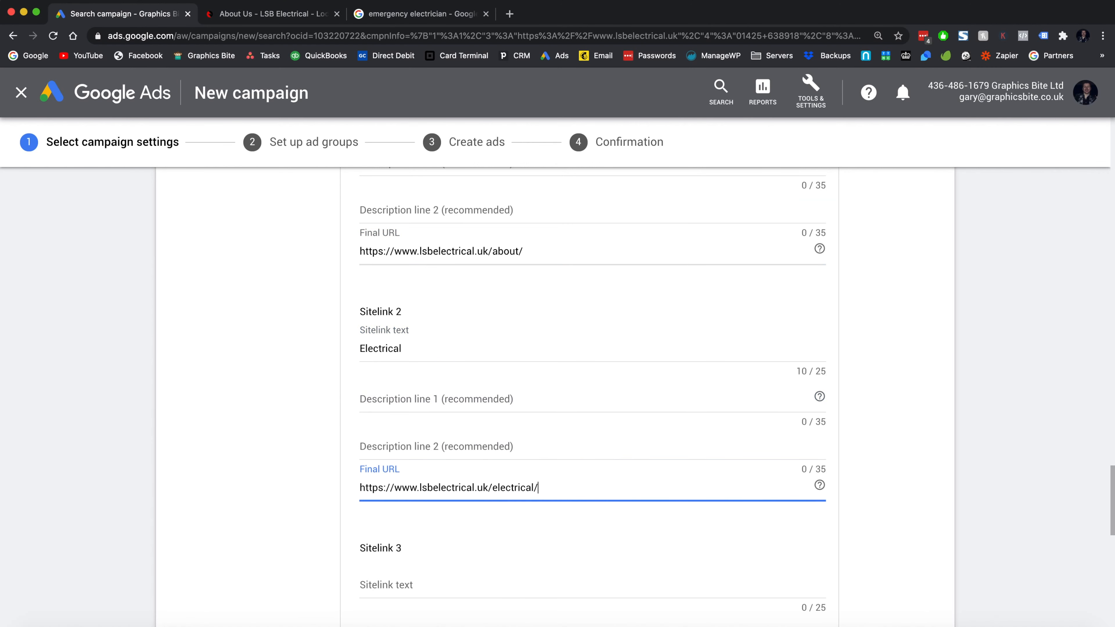
scroll(593, 395, "down", 4)
- Add a 'Lighting' sitelink using the copied Lighting page link as its final URL
left_click(272, 14)
mouse_move(404, 217)
right_click(405, 261)
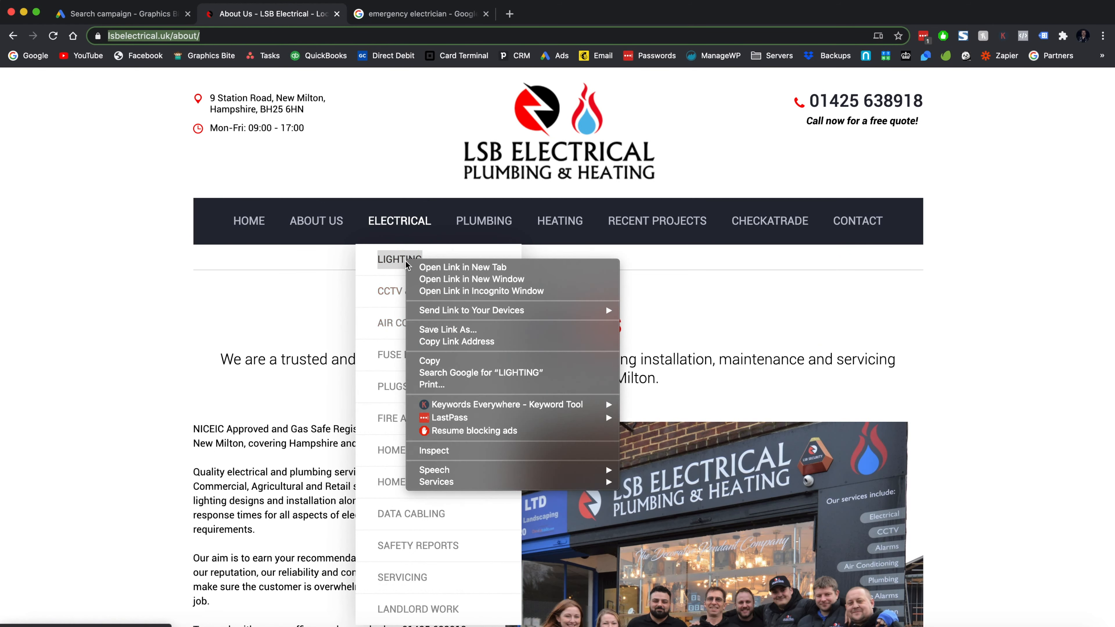
left_click(464, 342)
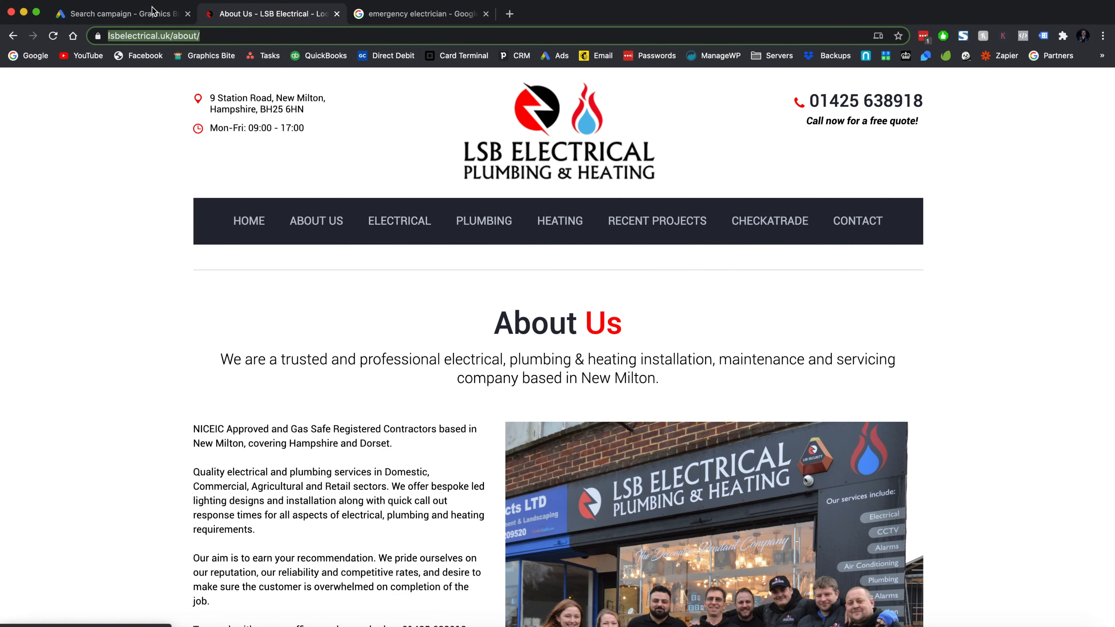
left_click(152, 16)
left_click(405, 370)
type("Lighting")
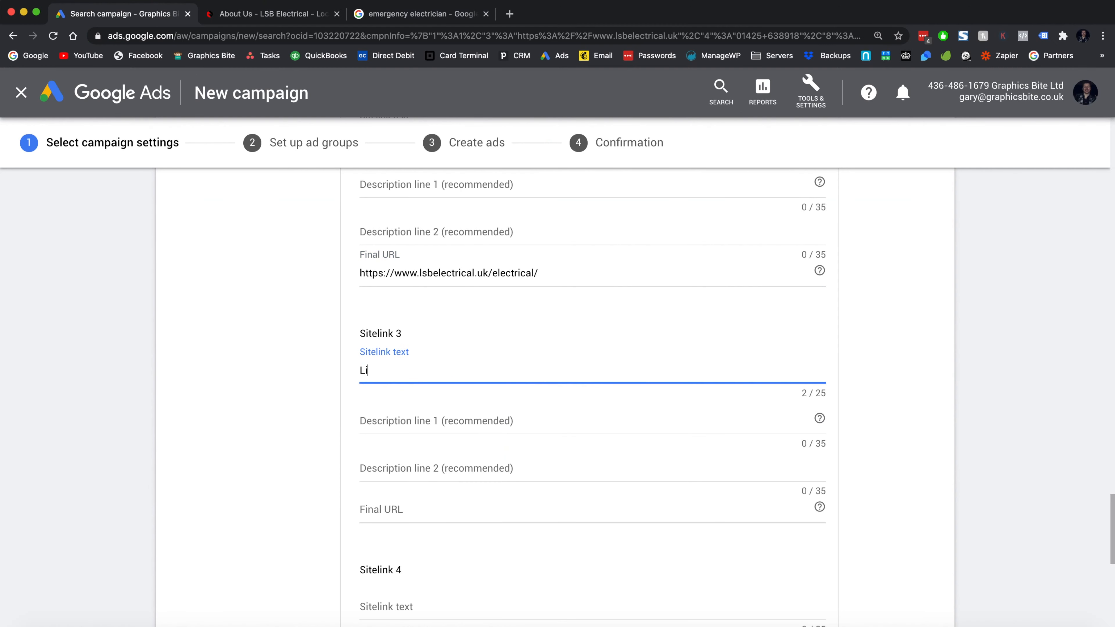
left_click(432, 498)
key("super+v")
scroll(432, 492, "down", 5)
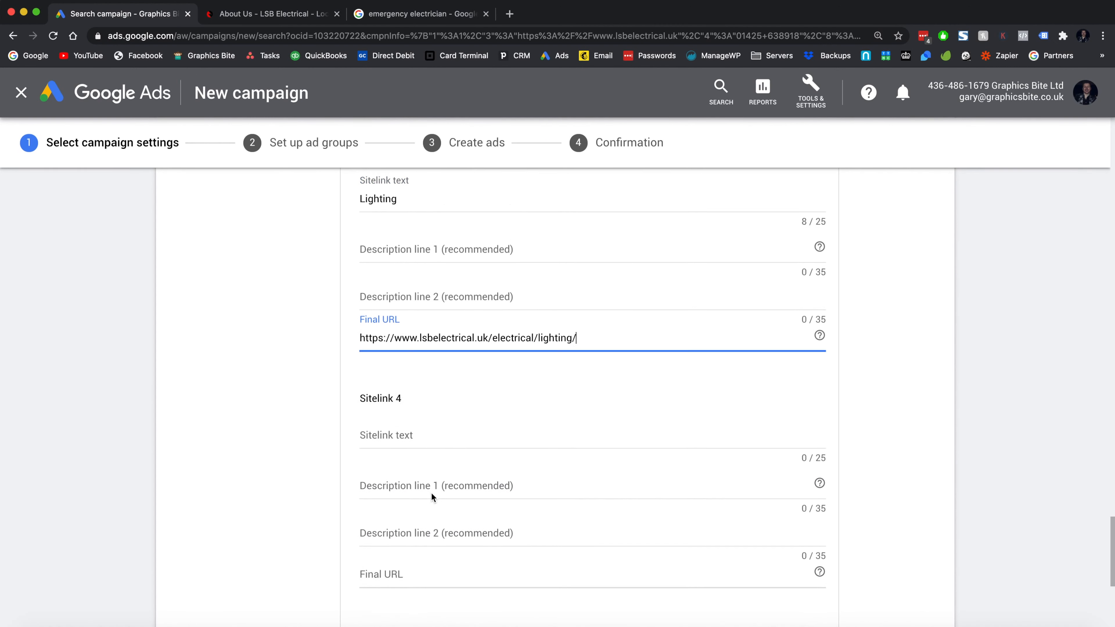
left_click(390, 405)
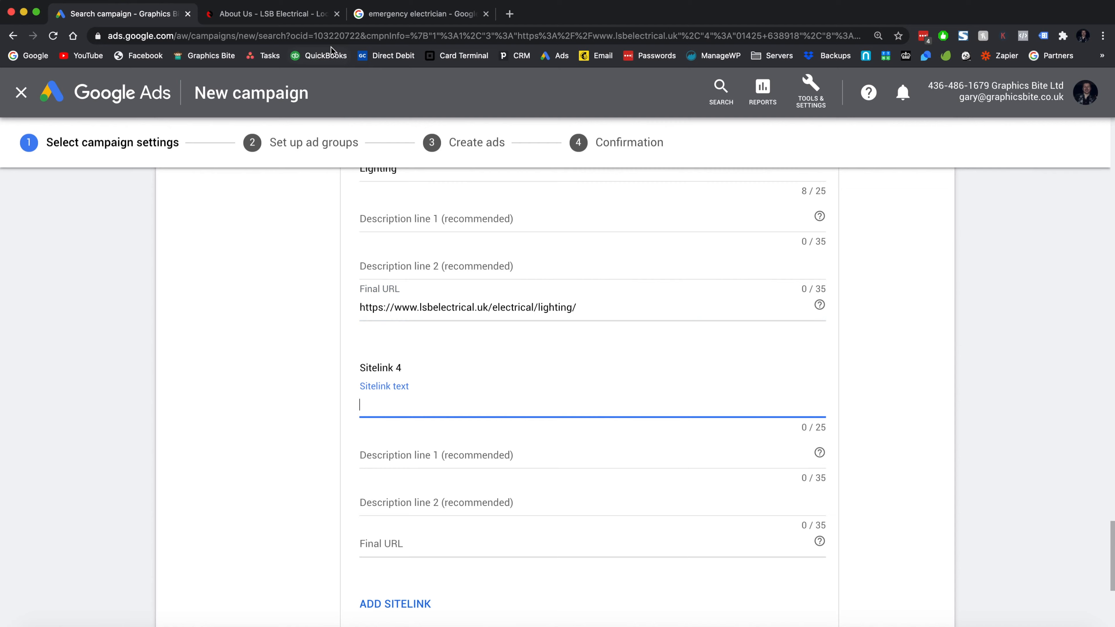
left_click(298, 18)
right_click(857, 221)
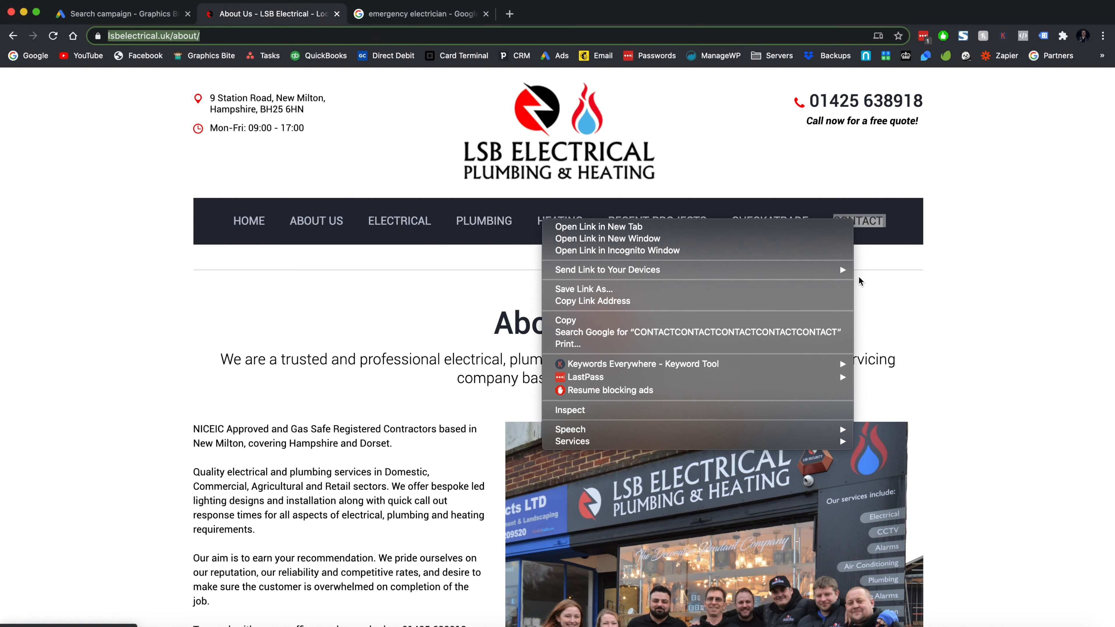
left_click(781, 301)
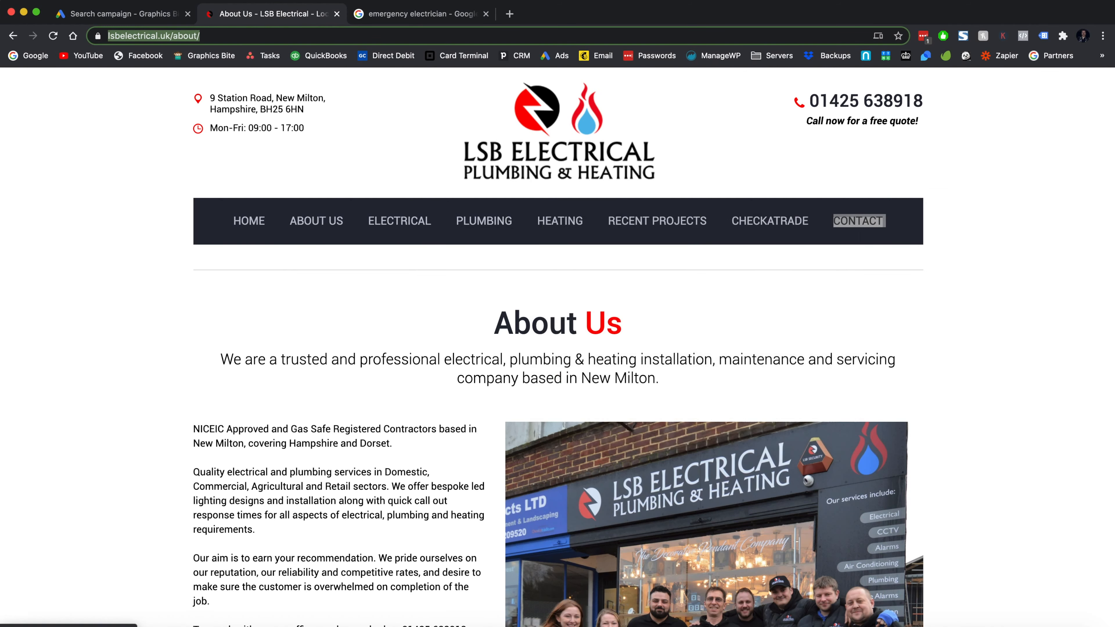
left_click(82, 13)
type("Contact")
left_click(434, 542)
key("super+v")
scroll(439, 545, "down", 4)
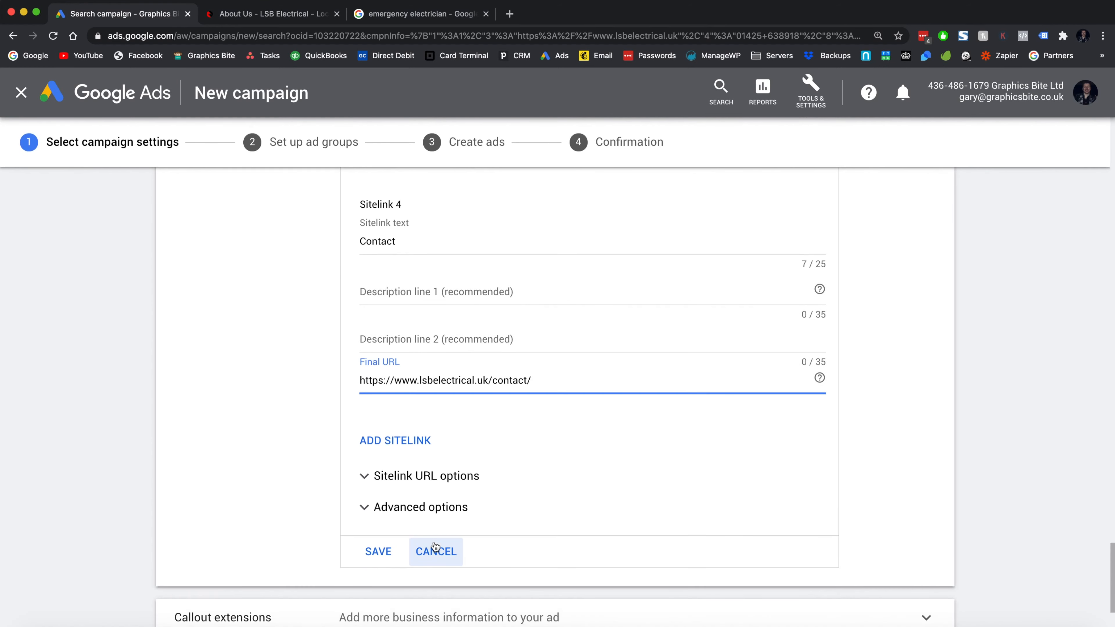
scroll(535, 501, "up", 2)
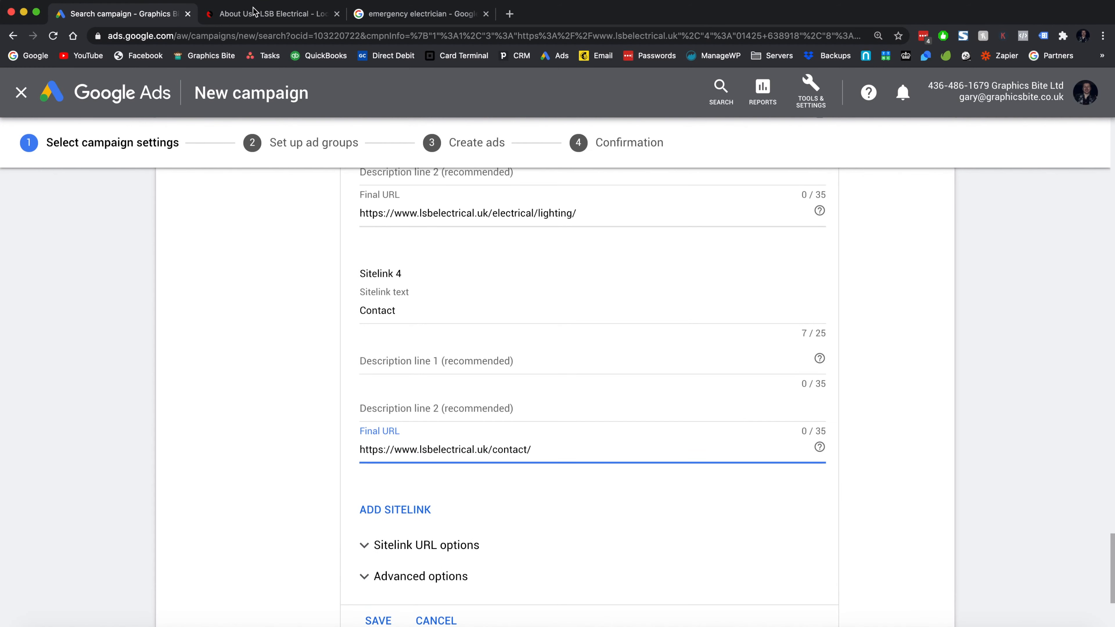
- Glance over the LSB Electrical website again, then return to the sitelinks form
left_click(267, 3)
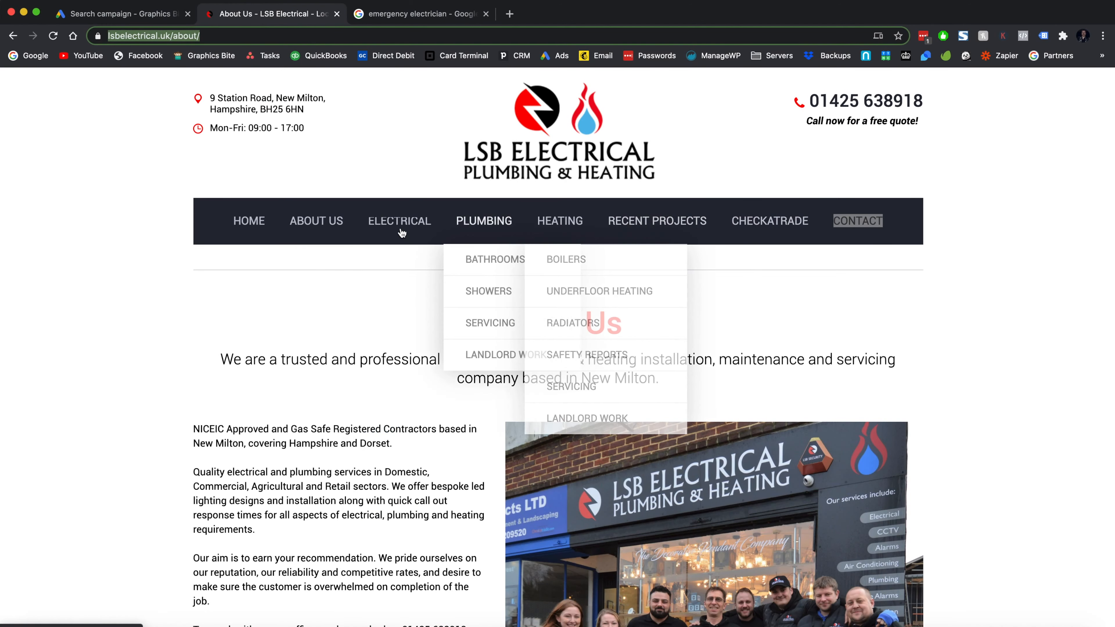
mouse_move(401, 233)
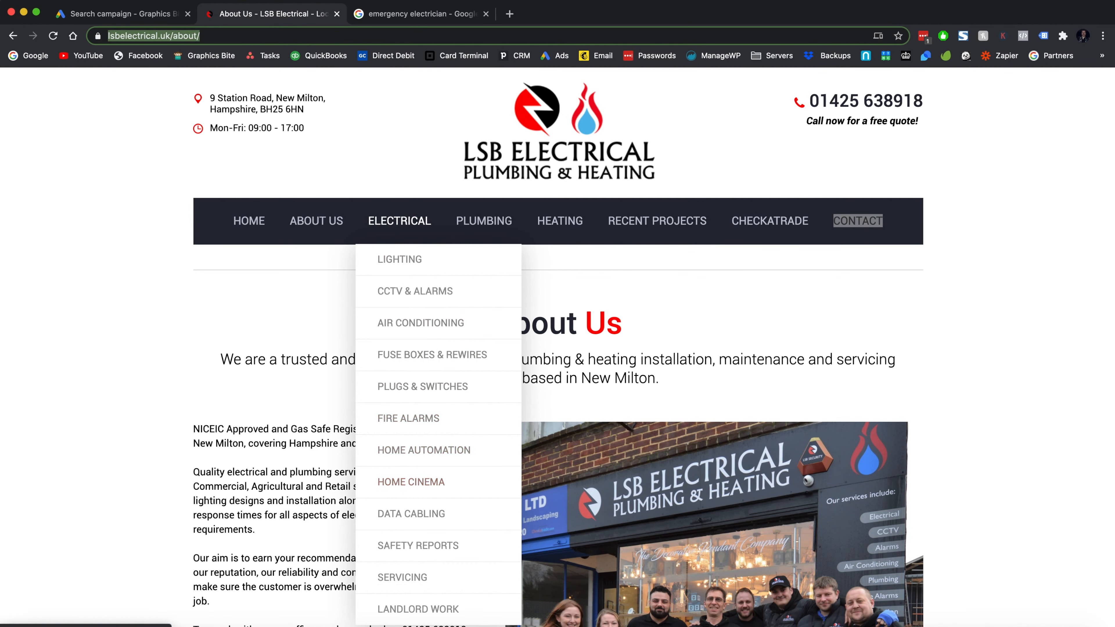
left_click(148, 15)
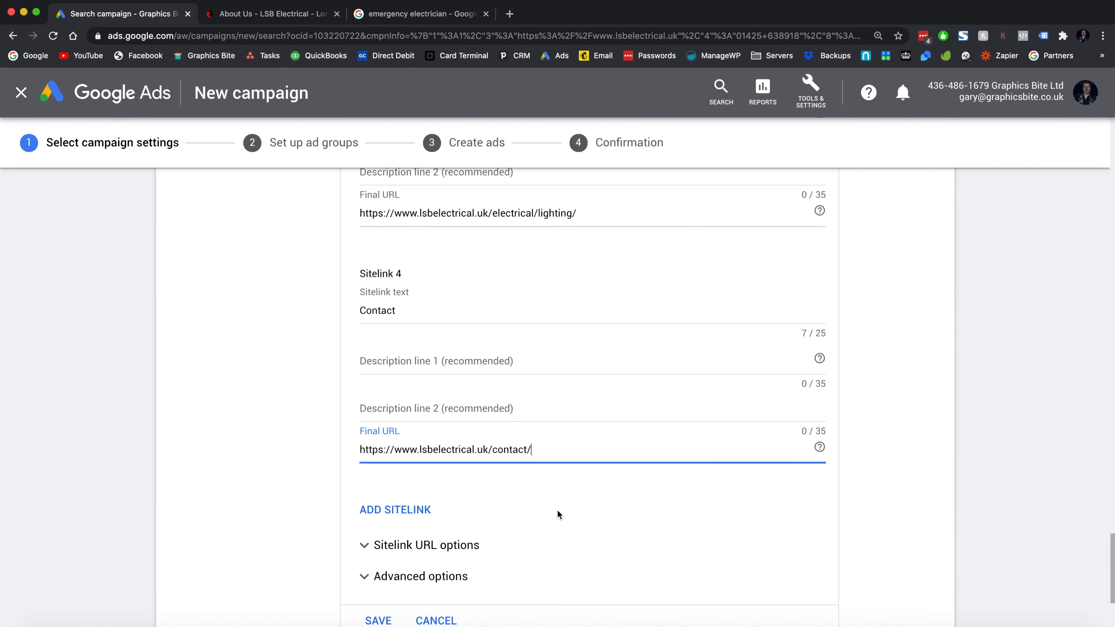
scroll(558, 512, "down", 1)
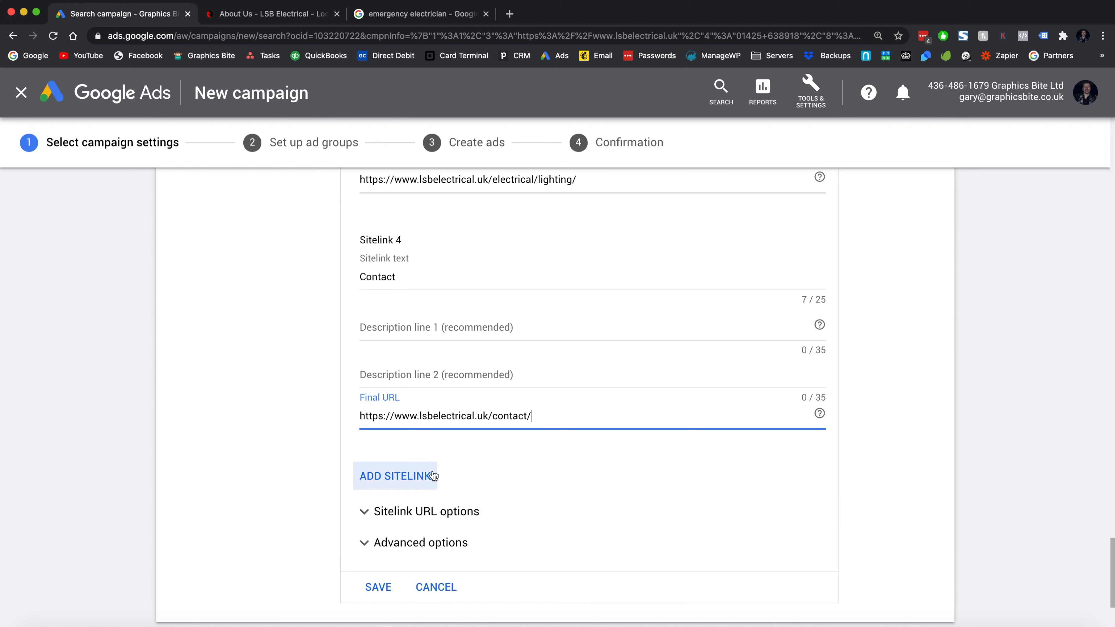
- Save the four new sitelinks
left_click(379, 587)
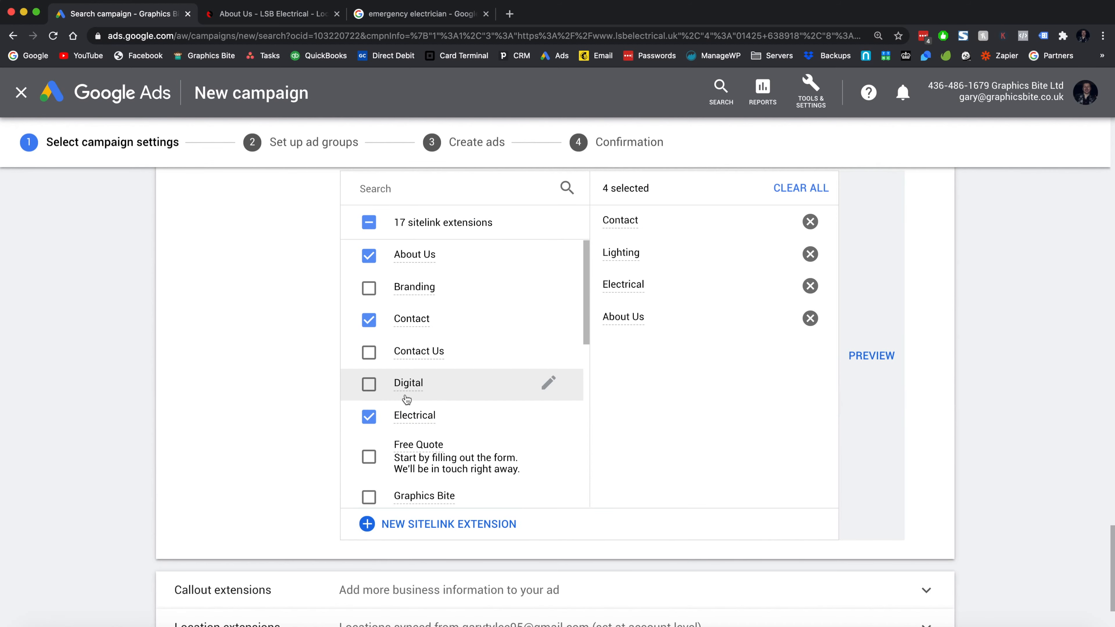
scroll(369, 391, "down", 4)
scroll(255, 447, "down", 2)
scroll(702, 291, "up", 2)
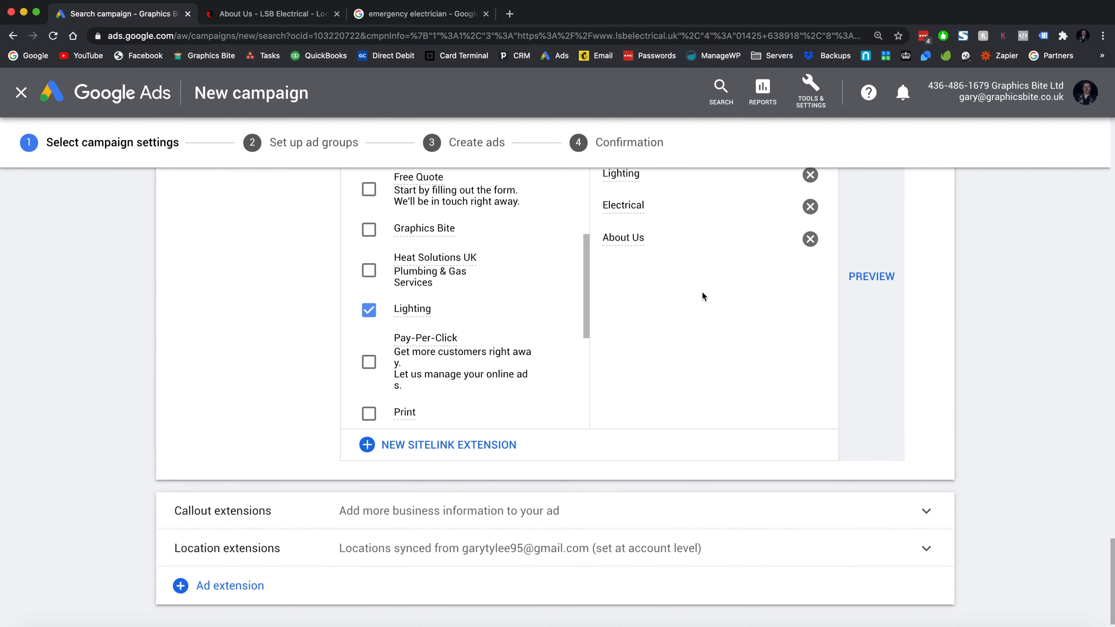
scroll(647, 395, "down", 3)
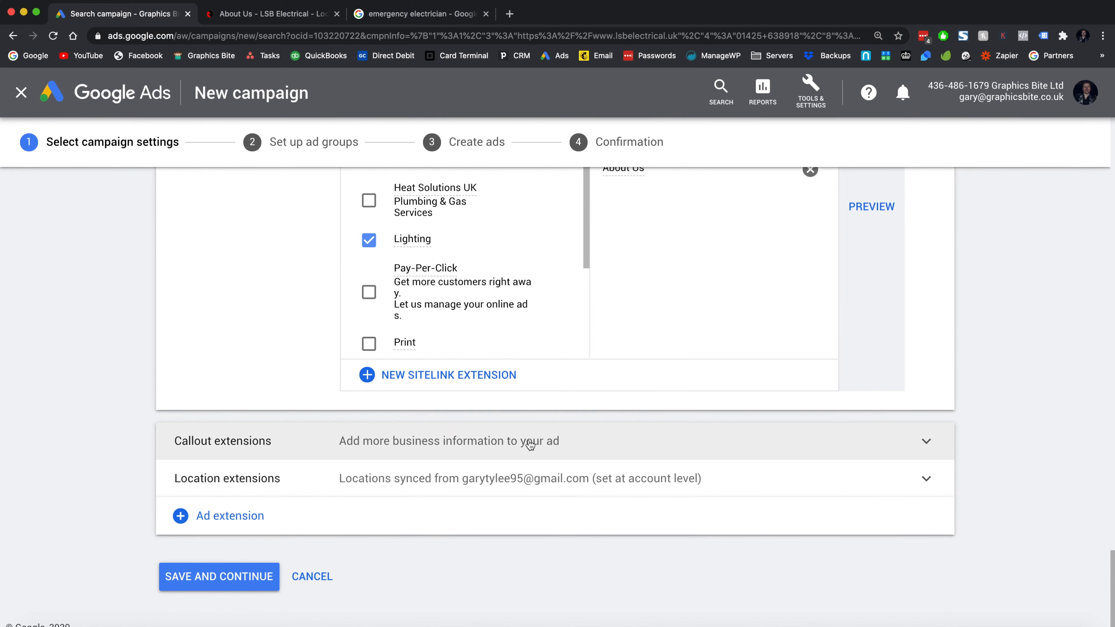
- Create callouts 'Checkatrade Approved', 'NICEIC Approved' and 'Bespoke Installation'
left_click(528, 442)
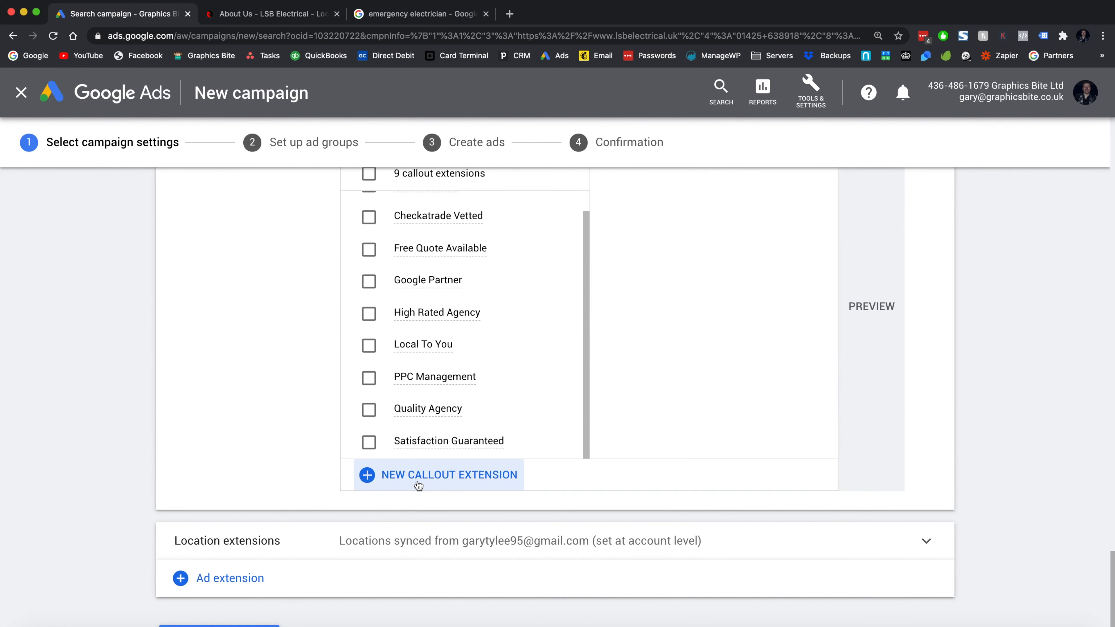
left_click(418, 483)
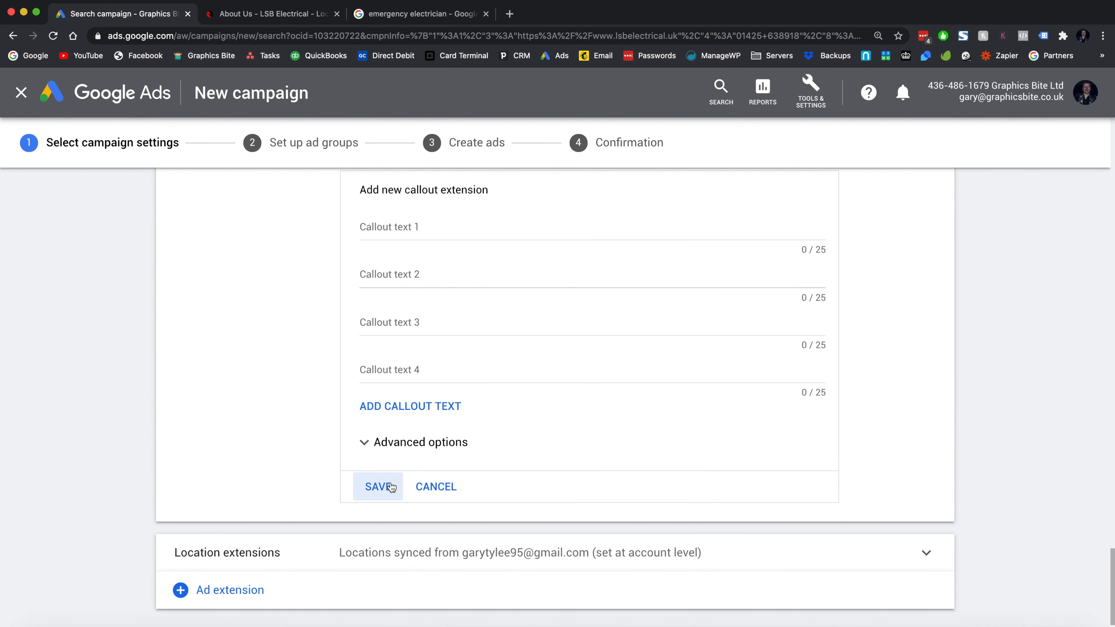
scroll(431, 309, "up", 4)
left_click(396, 404)
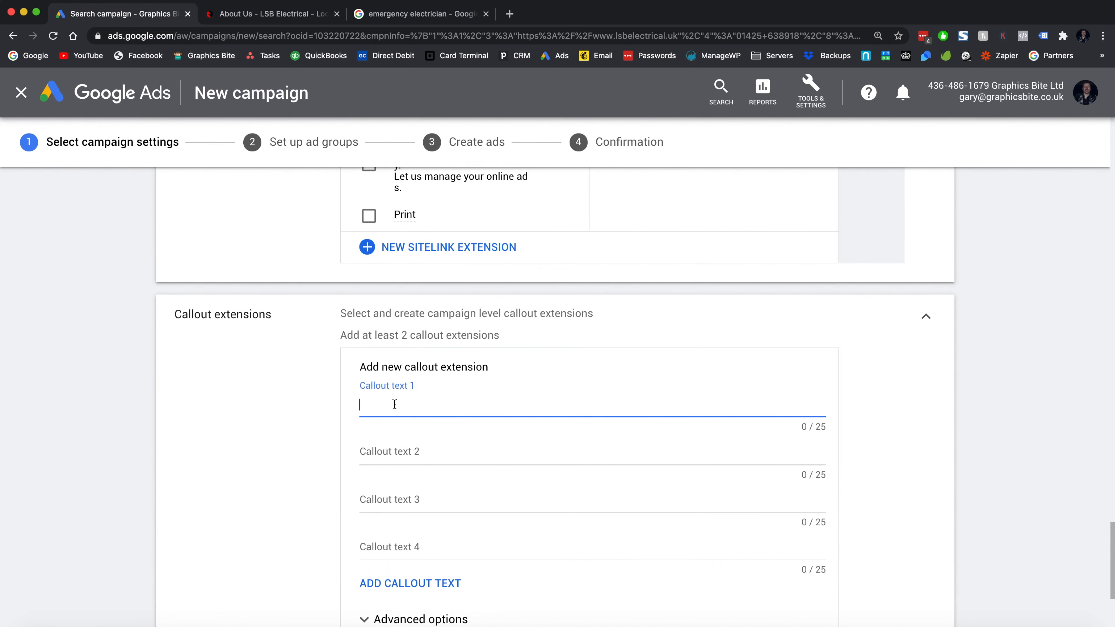
scroll(394, 405, "down", 1)
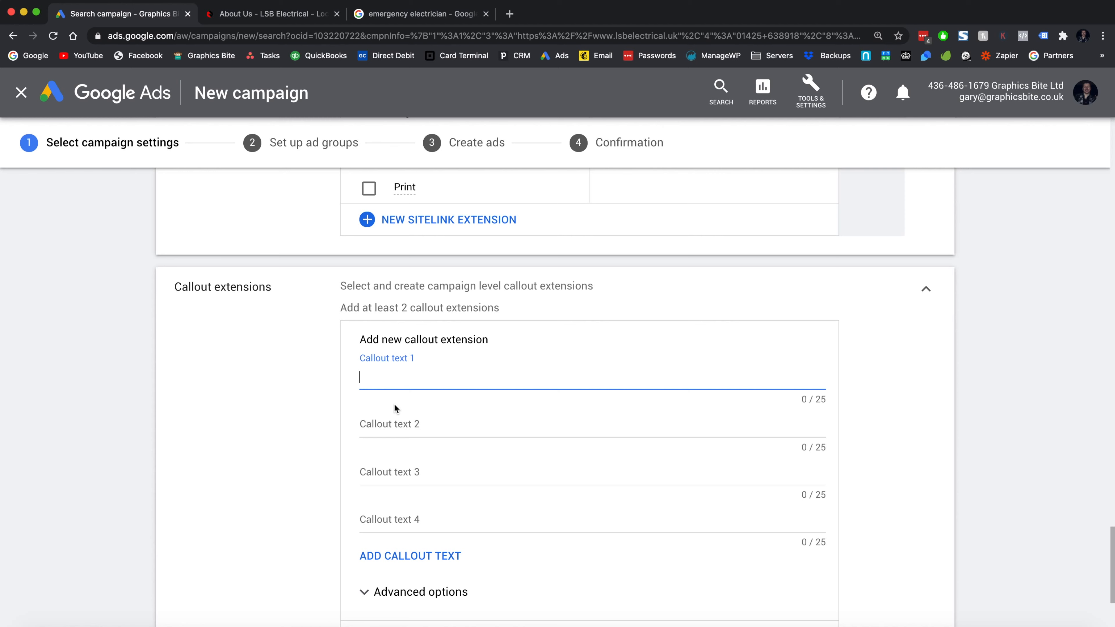
type("Checkatrade Approved")
key("Tab")
type("NICE")
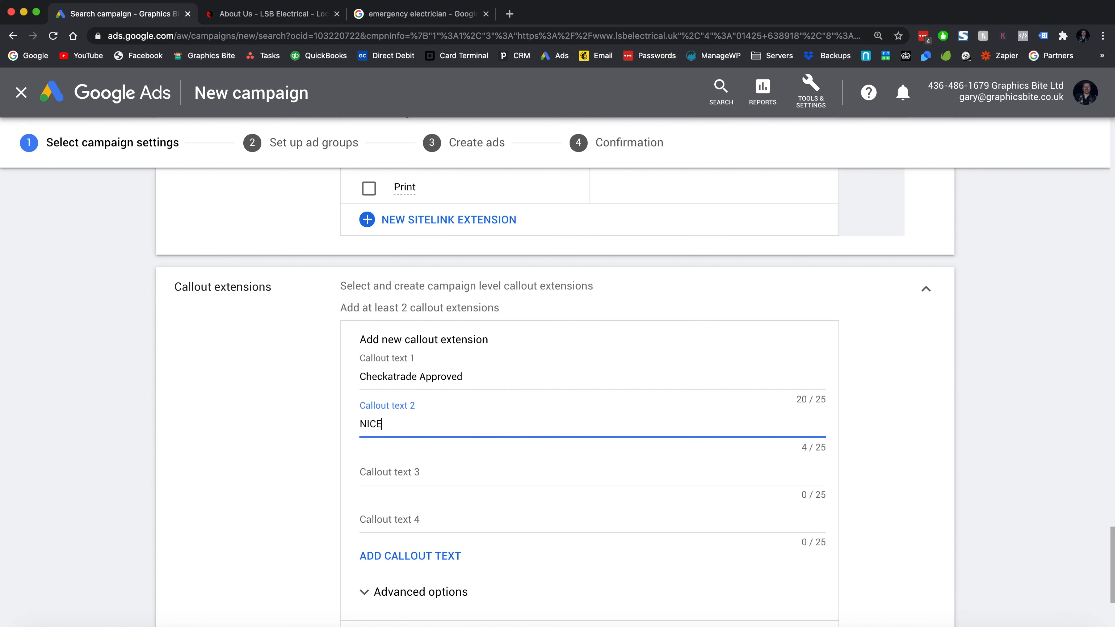
type("IC Approved")
key("Tab")
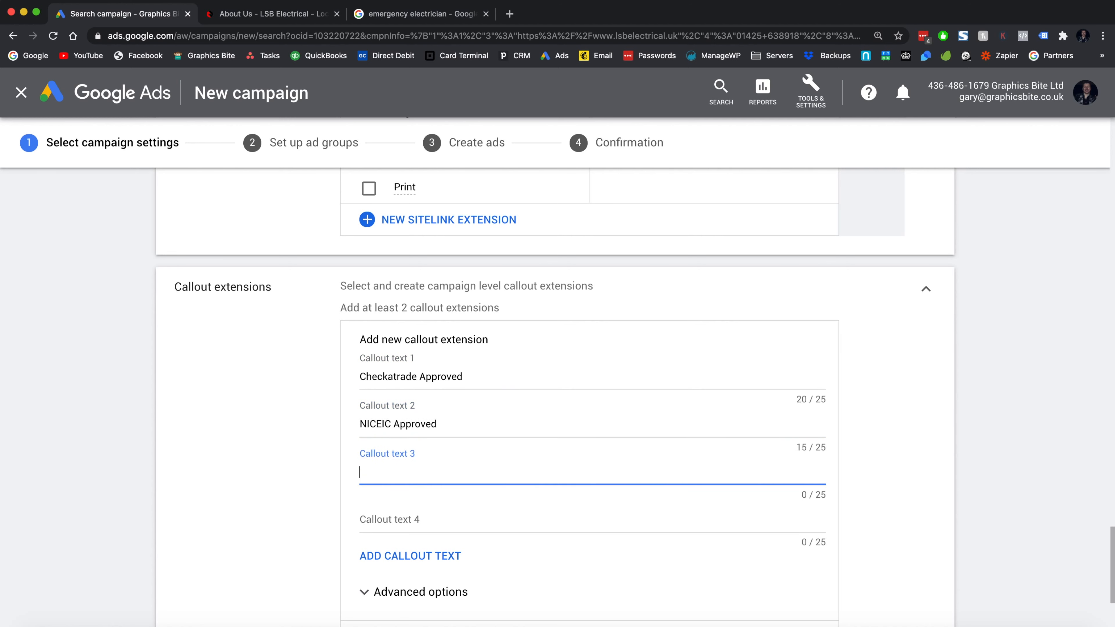
type("Bespoke Installations")
- Add the 'Free Quoteations' callout and extend the form to eight callout slots
left_click(415, 530)
type("Free")
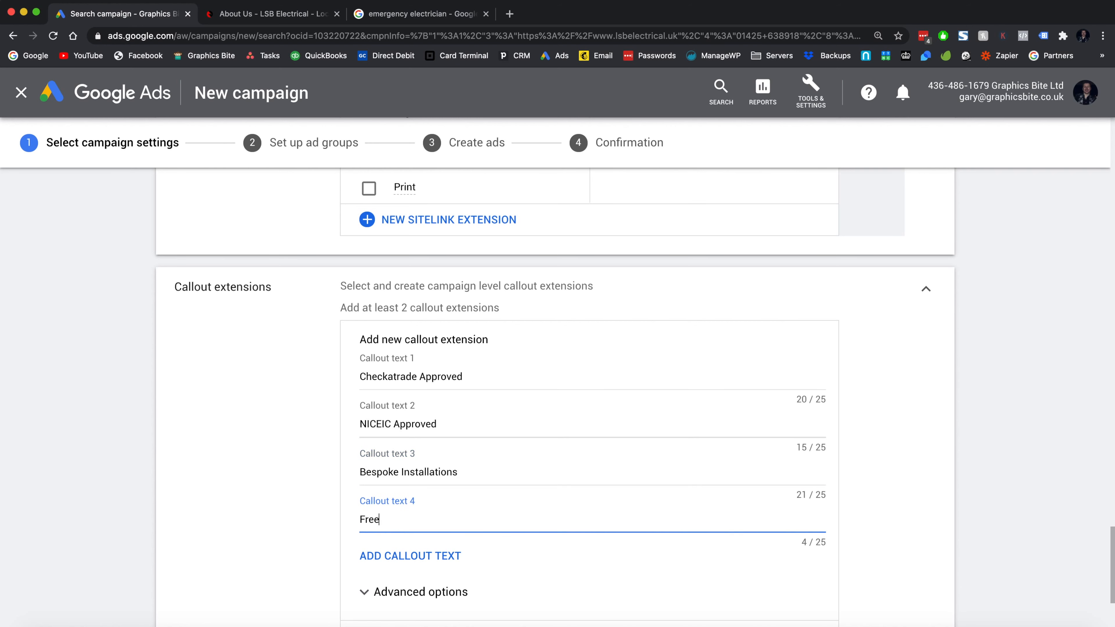
type(" Quoteations")
scroll(406, 519, "down", 1)
left_click(407, 521)
left_click(385, 561)
left_click(398, 605)
scroll(415, 544, "down", 1)
left_click(398, 582)
- Add 'Fast Call Out Time', 'Competitive Rates', 'Qualified Engineers' and '24 Hour Callouts', then save
left_click(416, 453)
type("Fast Call Out Times")
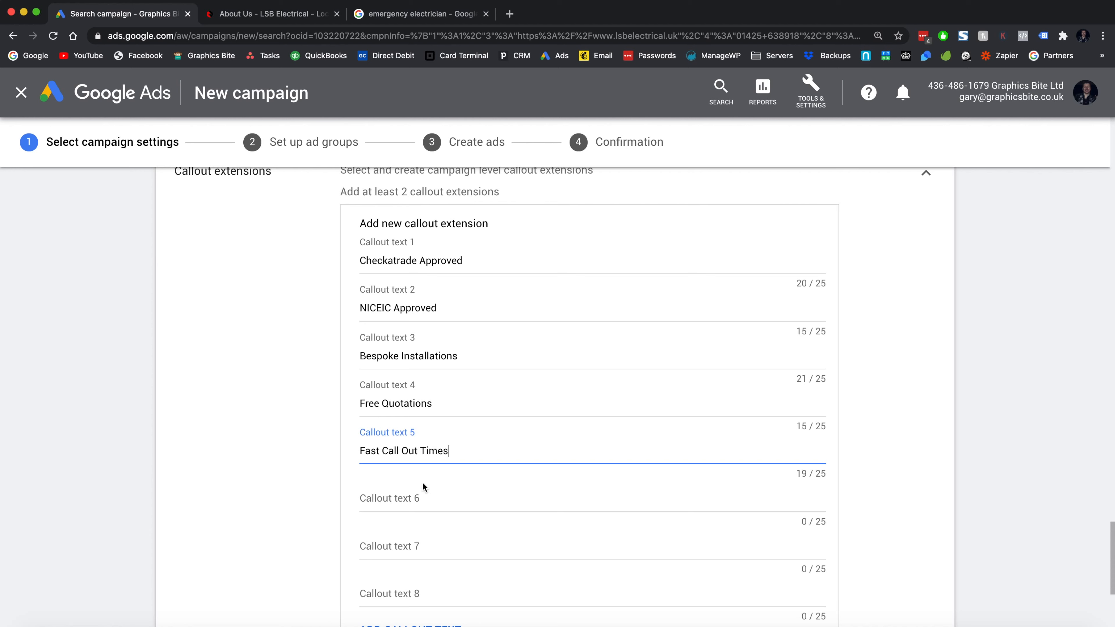
left_click(423, 496)
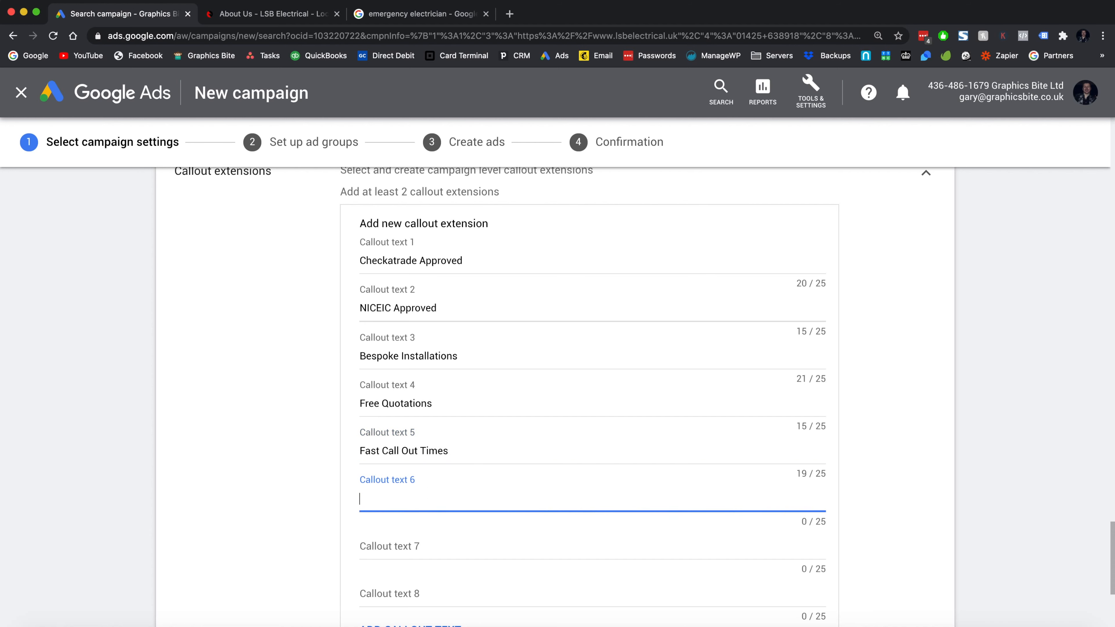
type("Competitive Rates")
key("Tab")
type("Qa")
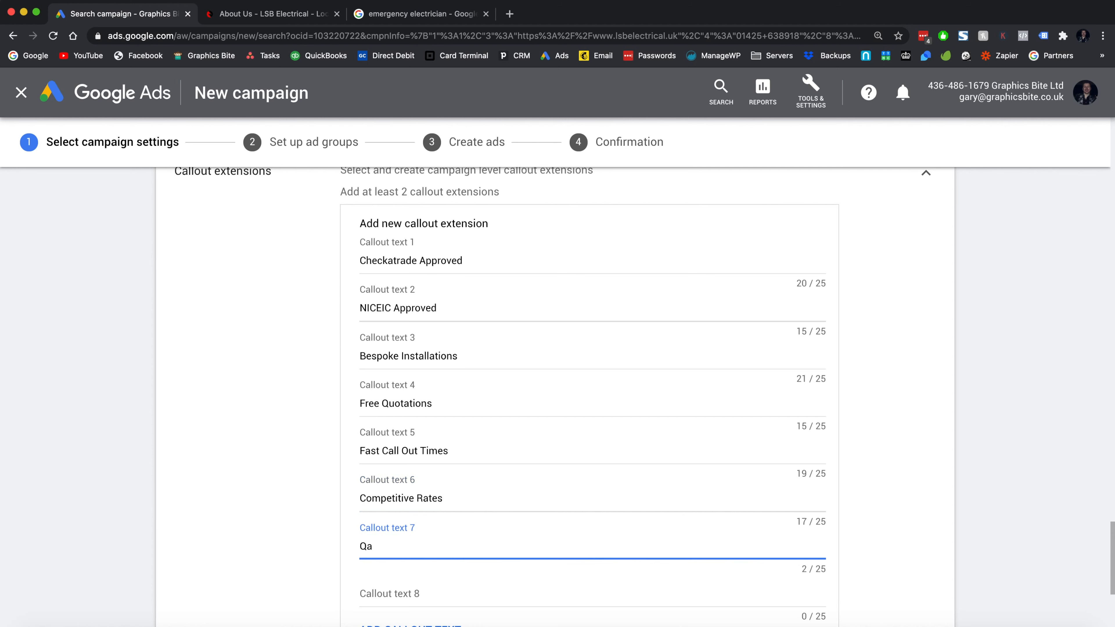
key("BackSpace")
type("ualified Engineers")
key("Tab")
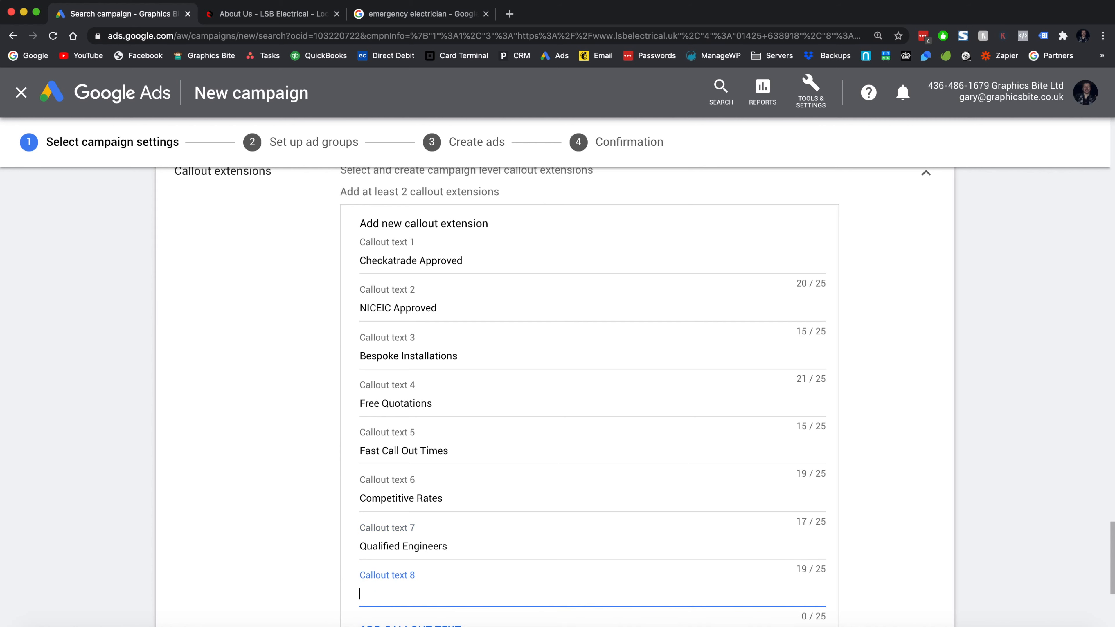
type("24 Hour Callouts")
scroll(592, 395, "down", 3)
left_click(389, 539)
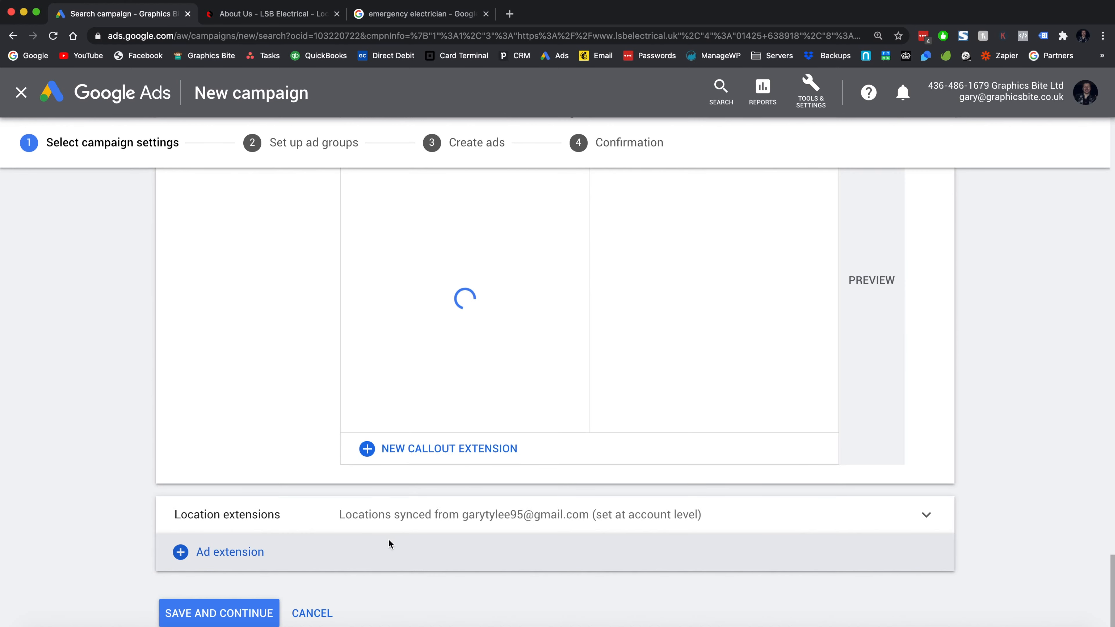
- Expand Location extensions, keeping the account-level location, and return to the electrician search results
scroll(389, 540, "down", 3)
left_click(480, 481)
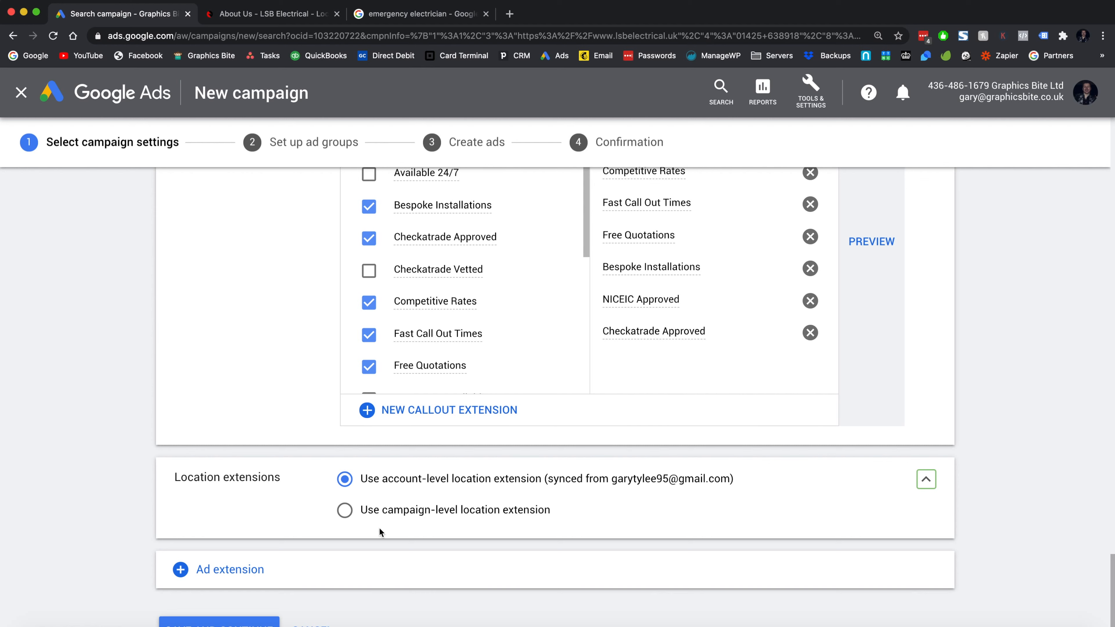
left_click(401, 11)
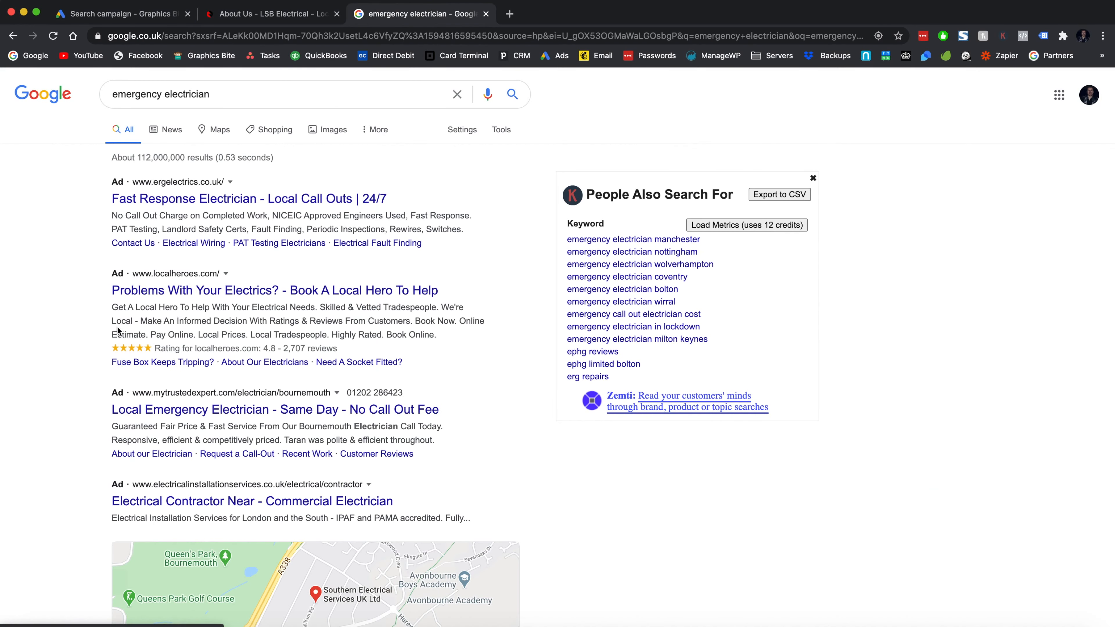
- Study a competitor ad's description, then search Google for 'emergency electrician bournemouth'
left_click_drag(108, 344, 469, 342)
left_click_drag(112, 341, 436, 336)
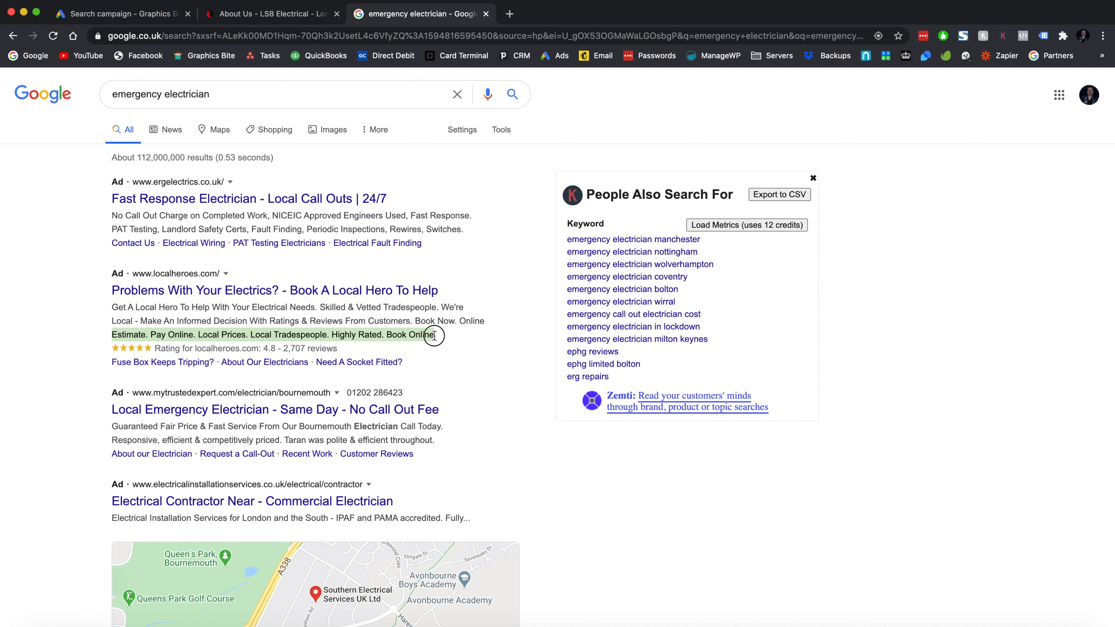
left_click(435, 336)
left_click(244, 98)
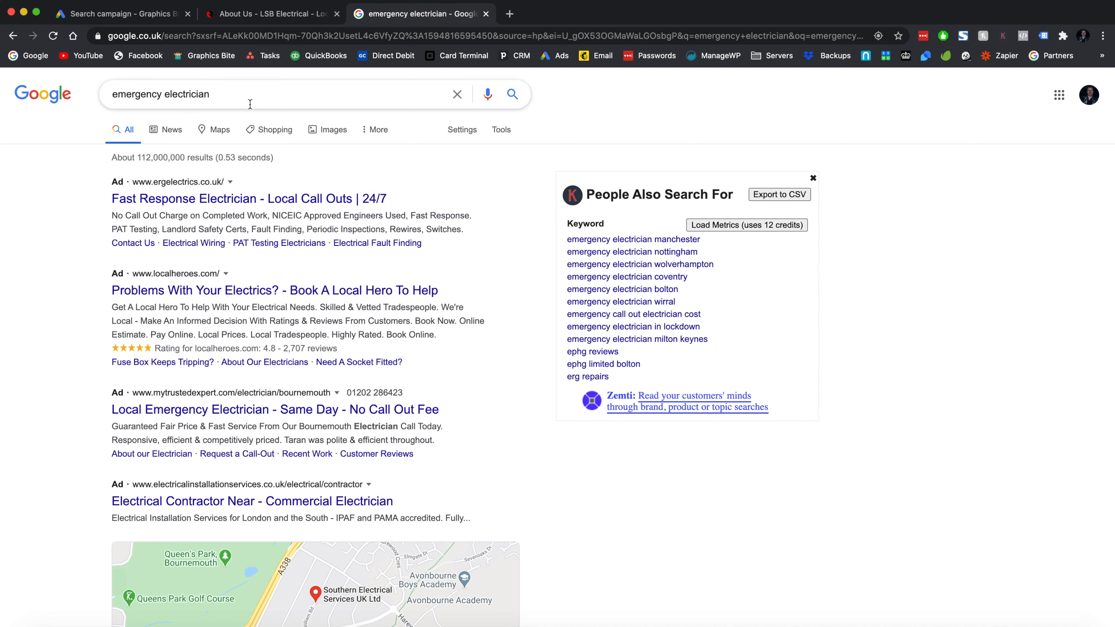
type("bournemouth")
key("Return")
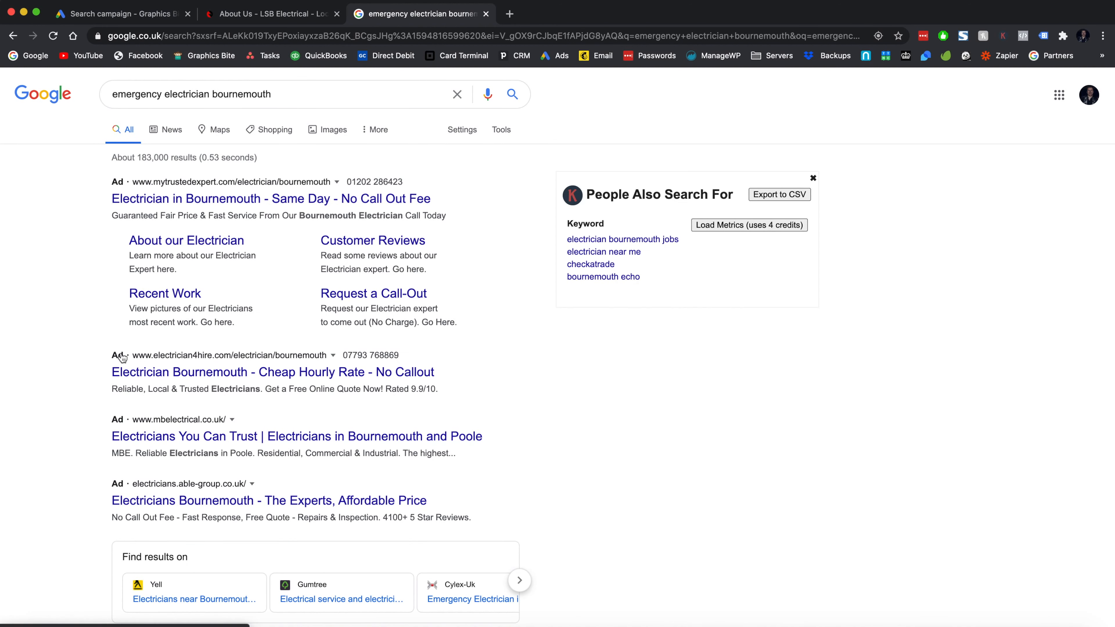
- Read the top local ad's text, then return to the Google Ads campaign settings
left_click(112, 233)
left_click_drag(113, 234, 407, 226)
left_click(407, 225)
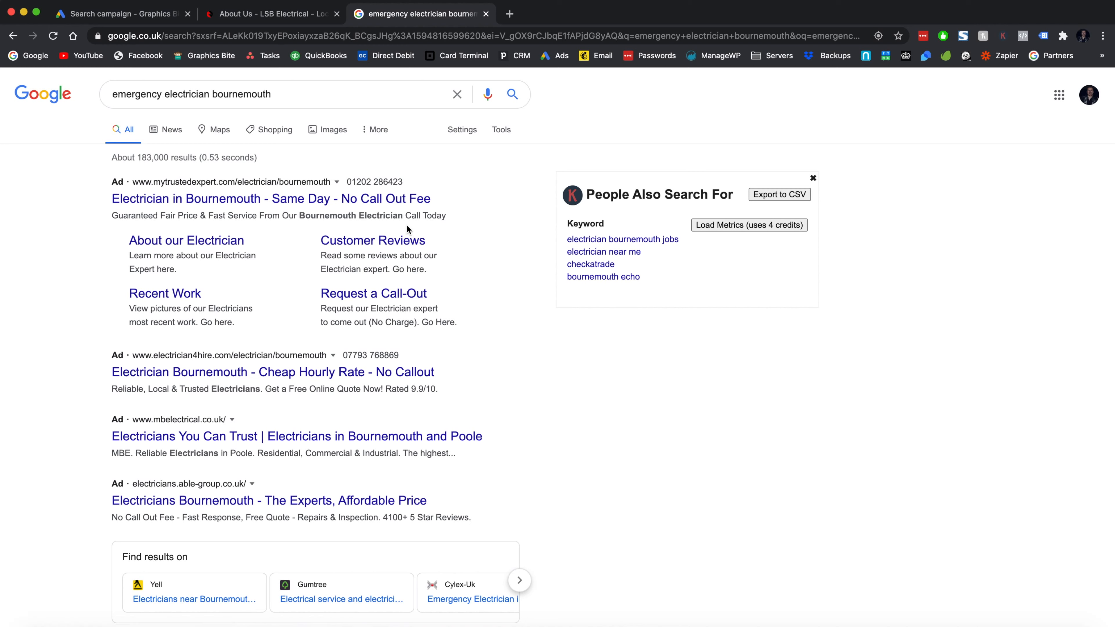
left_click(135, 17)
scroll(292, 571, "down", 2)
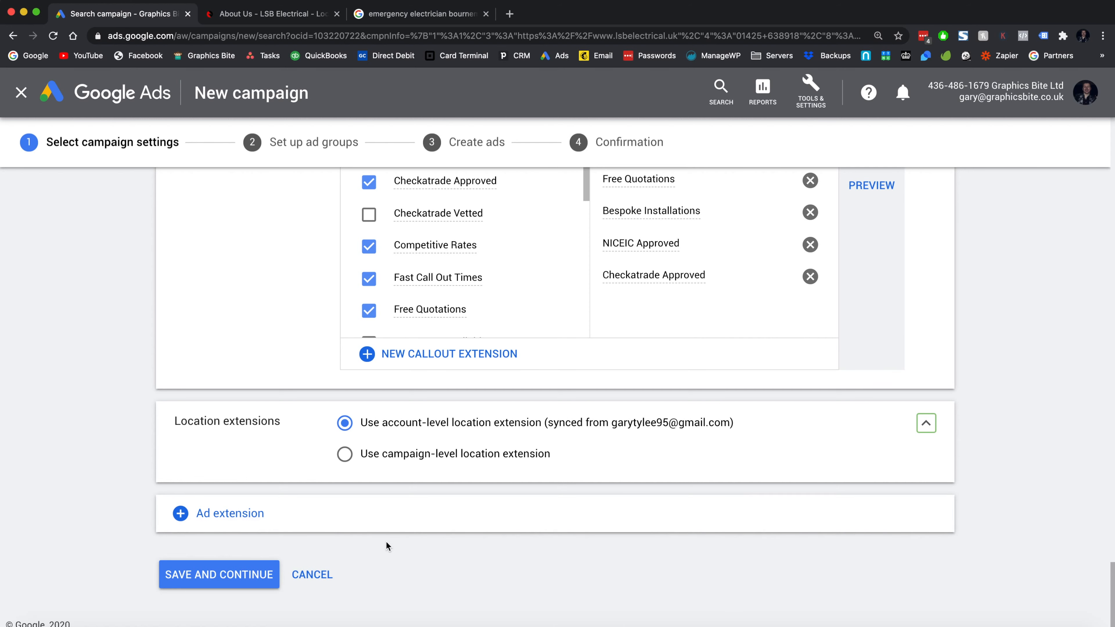
- Add a Message extensions section to the campaign and select an existing message extension
left_click(259, 513)
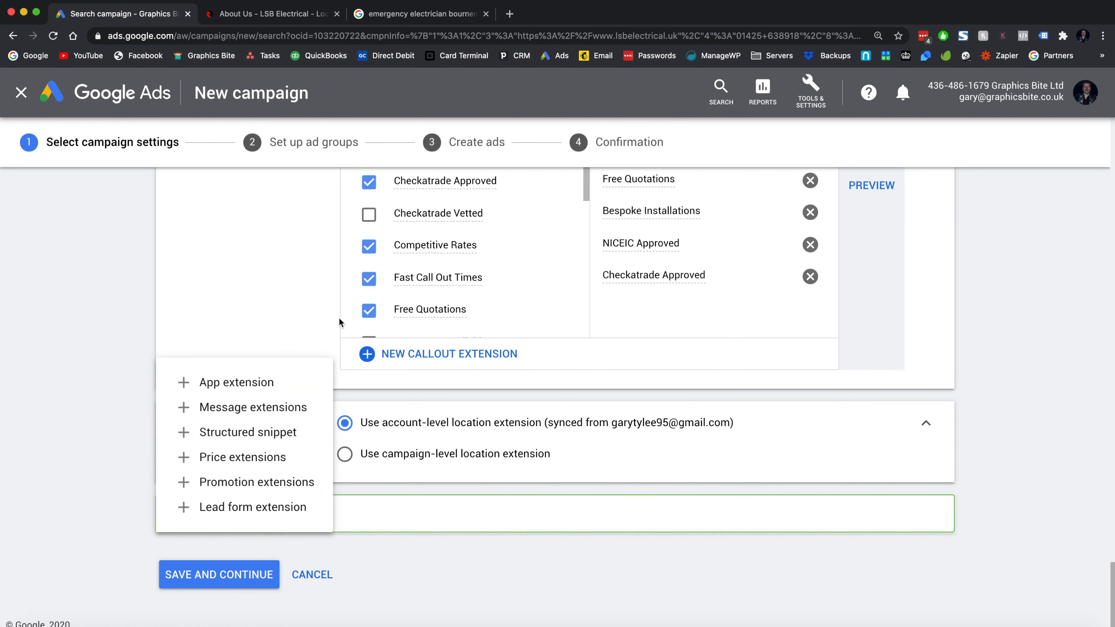
left_click(283, 408)
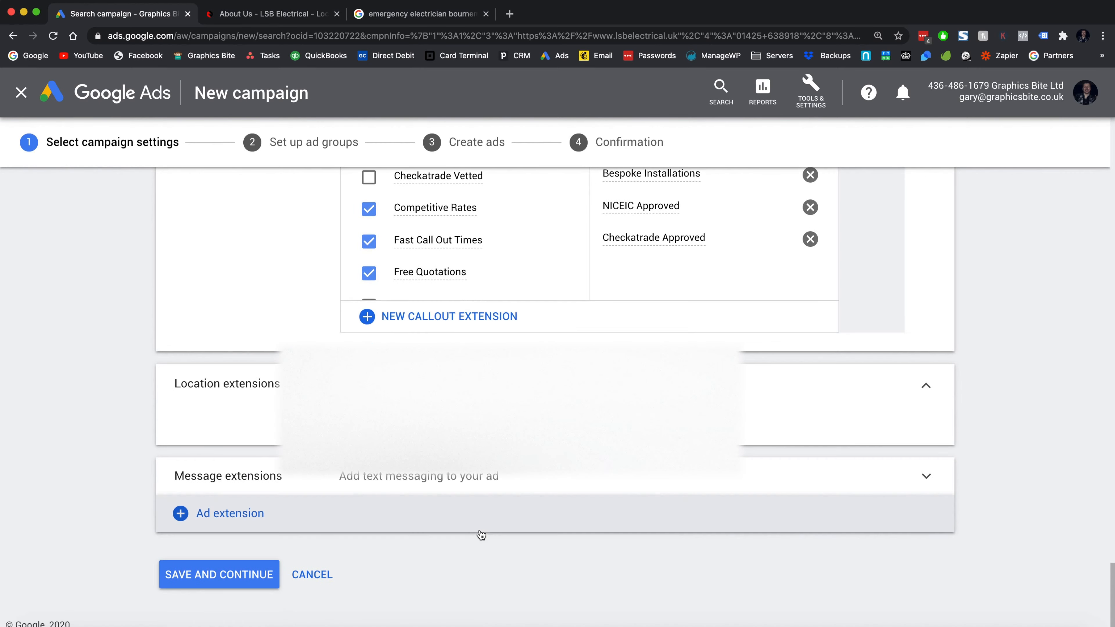
left_click(572, 473)
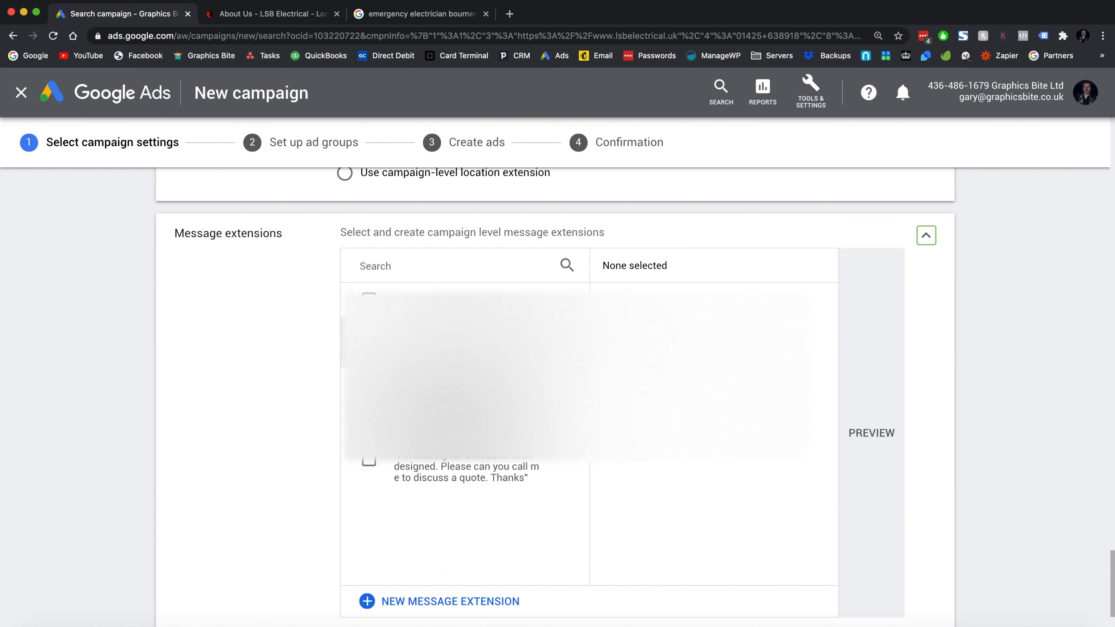
left_click(369, 342)
scroll(247, 462, "down", 2)
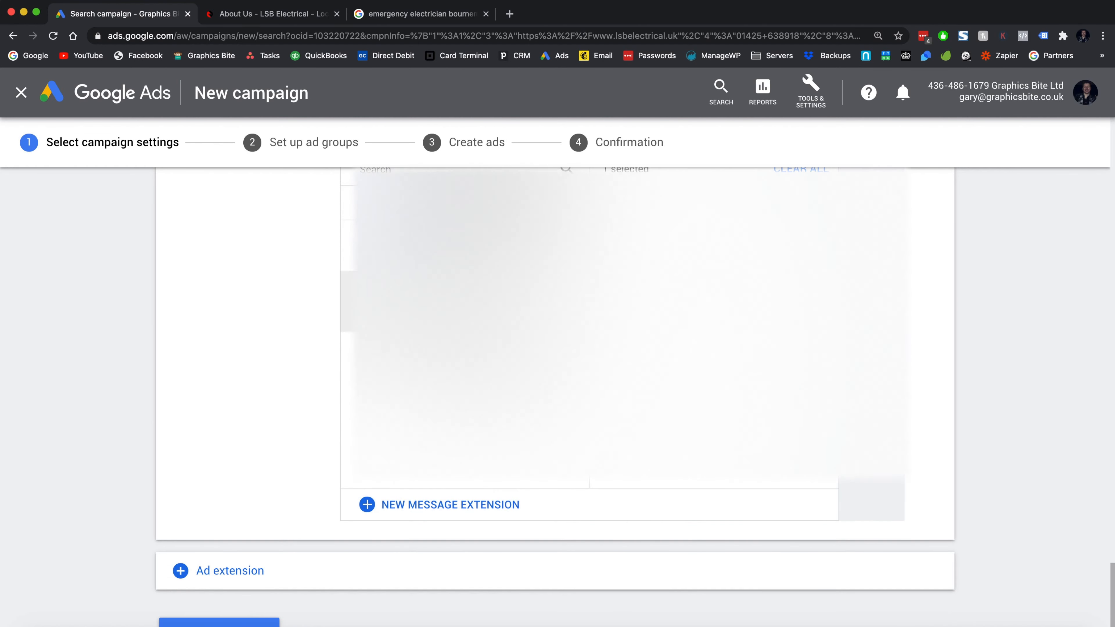
- Draft a new message extension with a United Kingdom phone number and business name 'LSB Electrical'
left_click(404, 510)
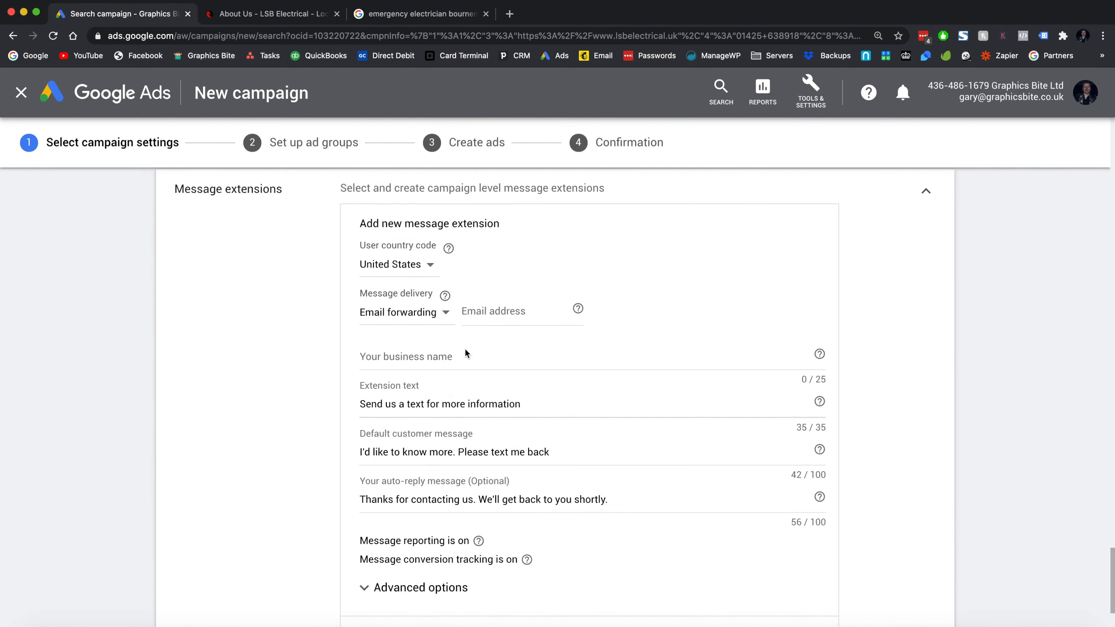
left_click(403, 265)
scroll(428, 507, "down", 20)
left_click(413, 531)
left_click(423, 316)
left_click(438, 364)
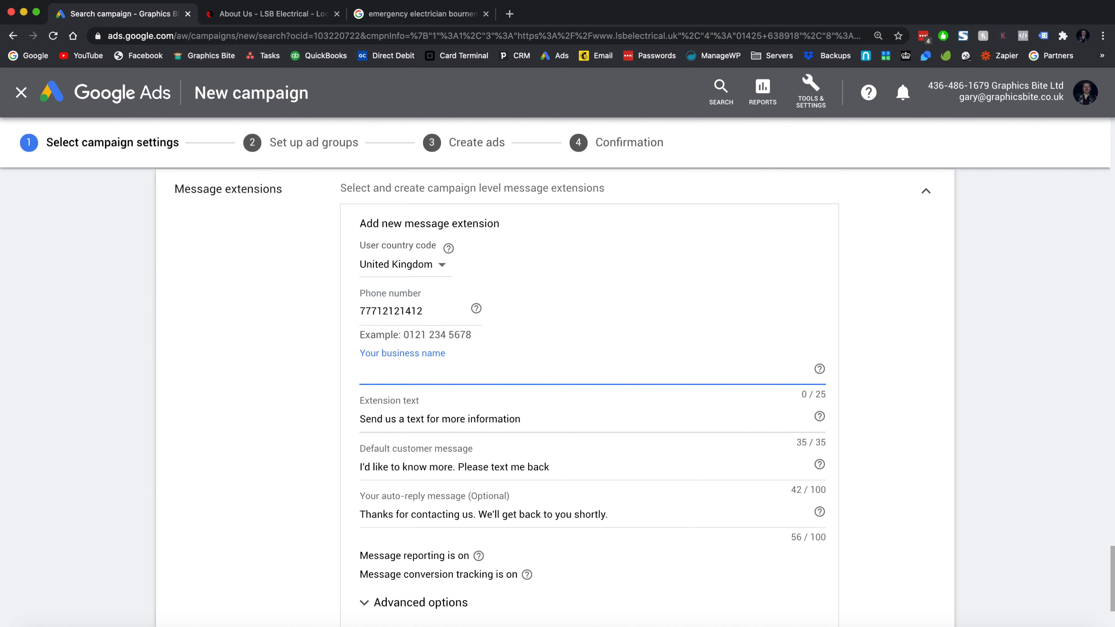
type("LSB Electrical")
left_click(435, 388)
left_click(536, 417)
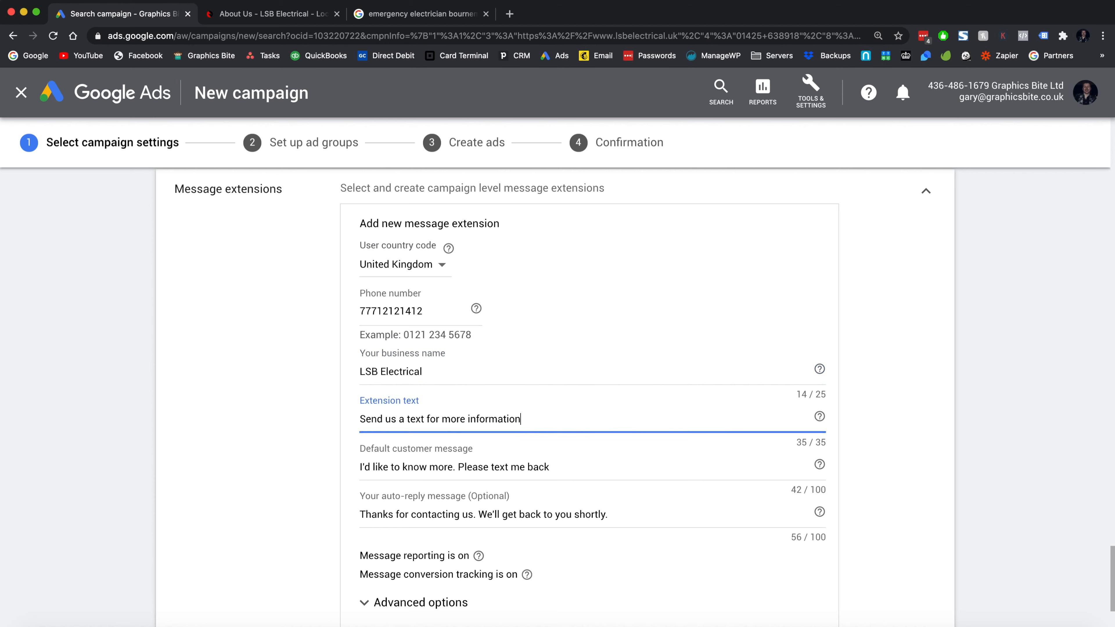
type(".")
key("BackSpace")
- Cancel the draft extension, deselect the message extension, and collapse the Message extensions section
left_click(370, 14)
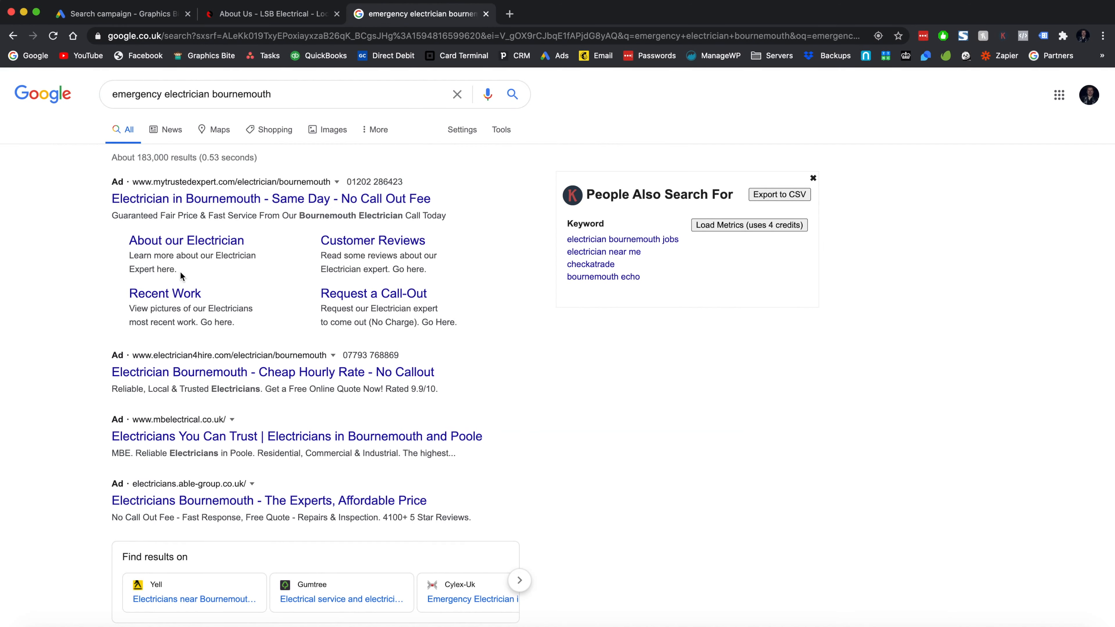
left_click(138, 18)
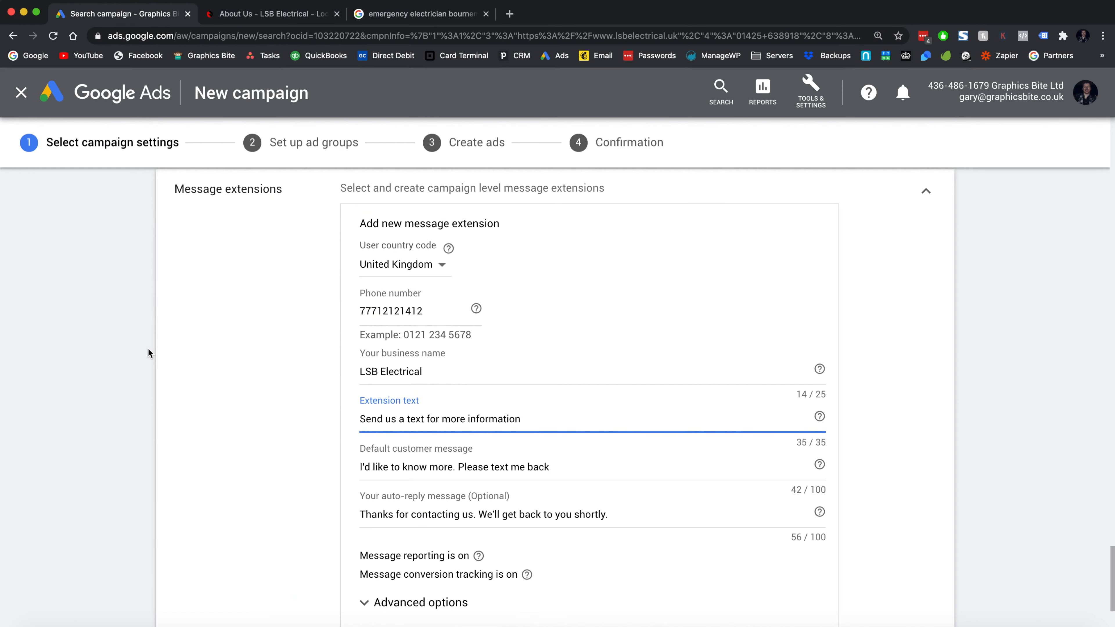
scroll(246, 429, "down", 3)
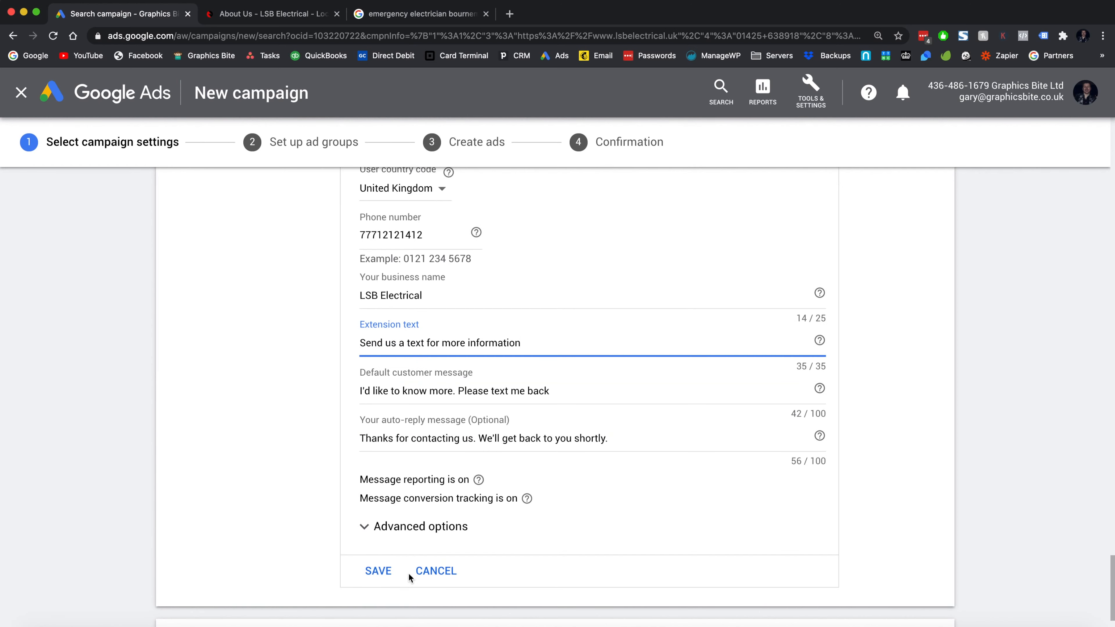
left_click(424, 571)
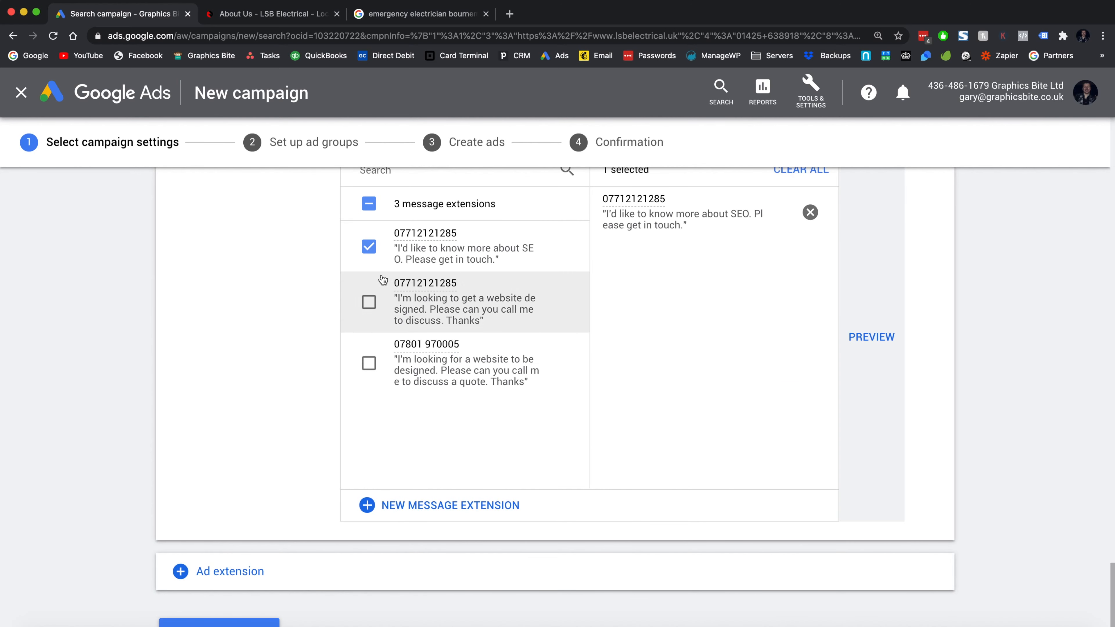
left_click(369, 247)
scroll(496, 268, "up", 5)
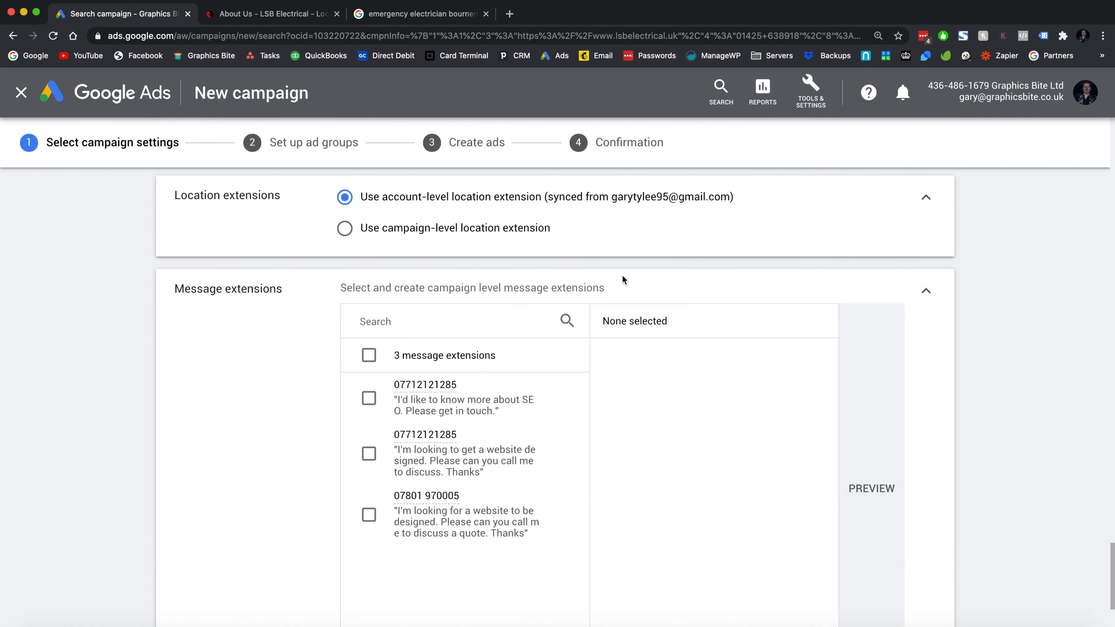
left_click(923, 290)
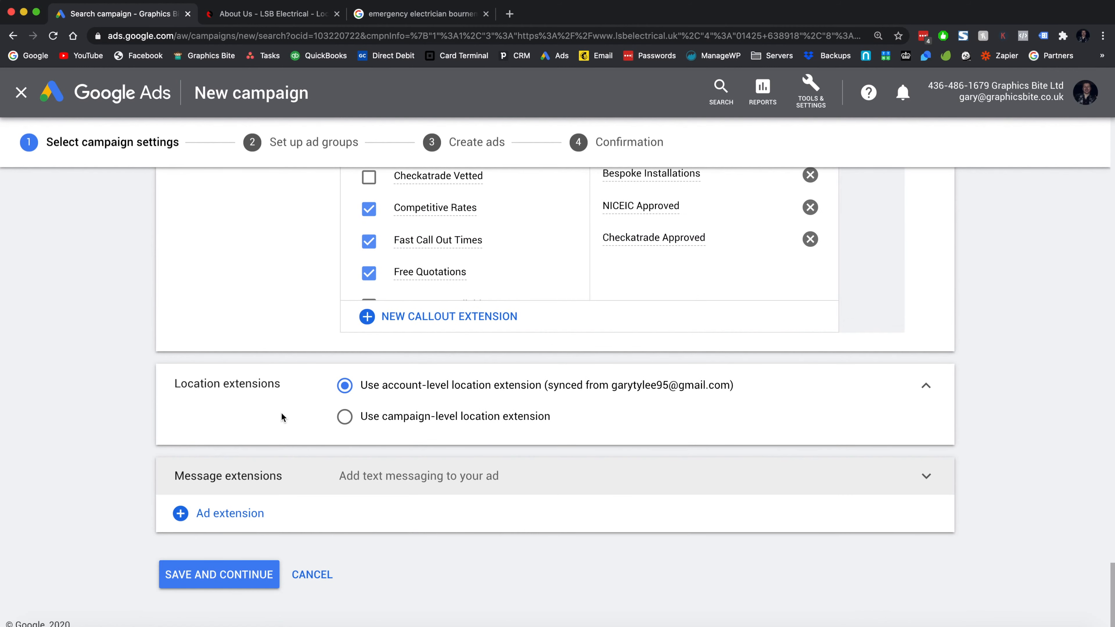
- Add a Structured snippet extensions section and open a blank new structured snippet form
left_click(270, 516)
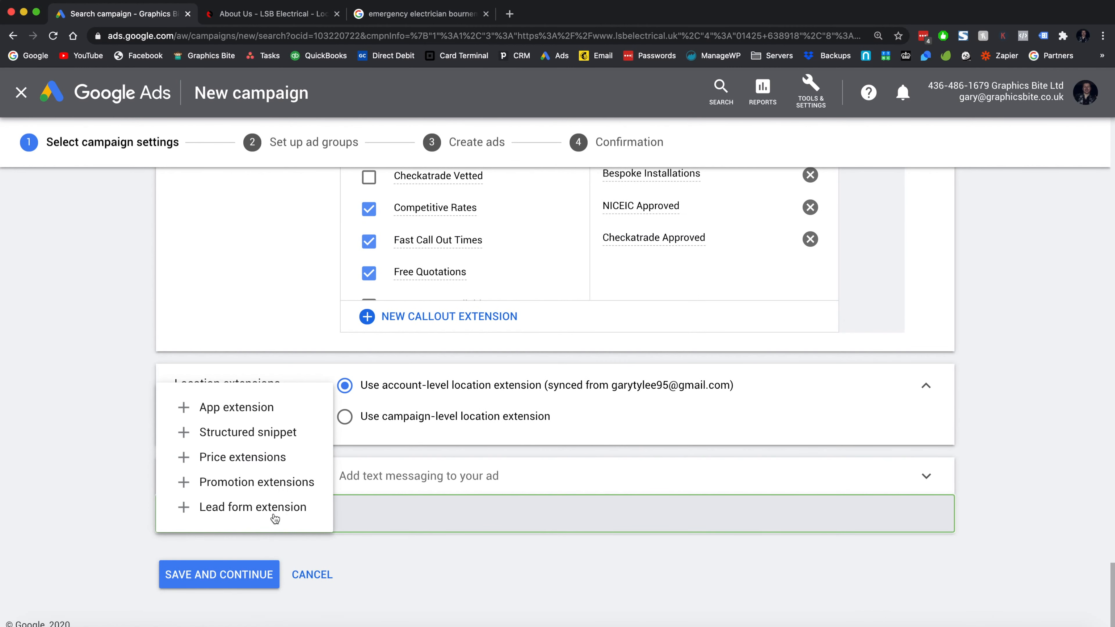
left_click(95, 455)
scroll(95, 455, "up", 10)
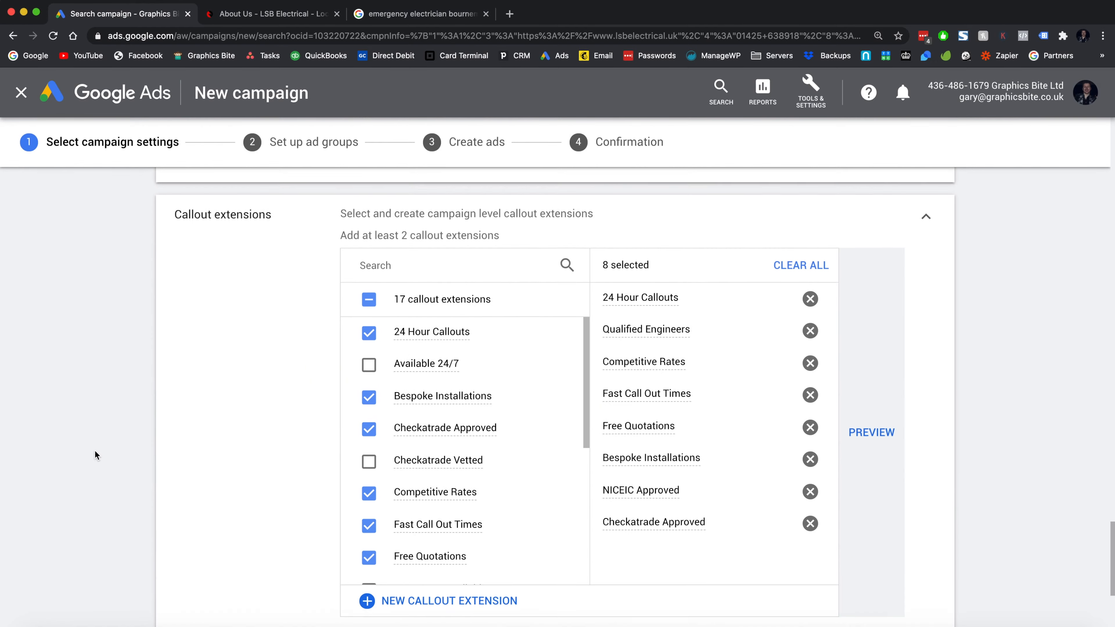
scroll(265, 313, "up", 15)
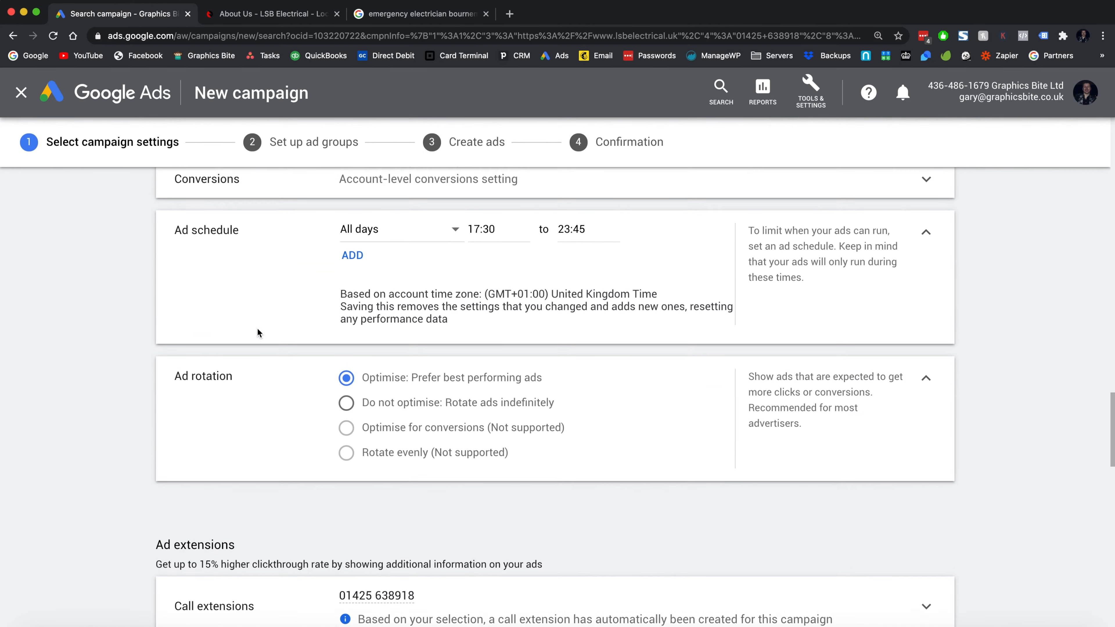
scroll(254, 601, "down", 5)
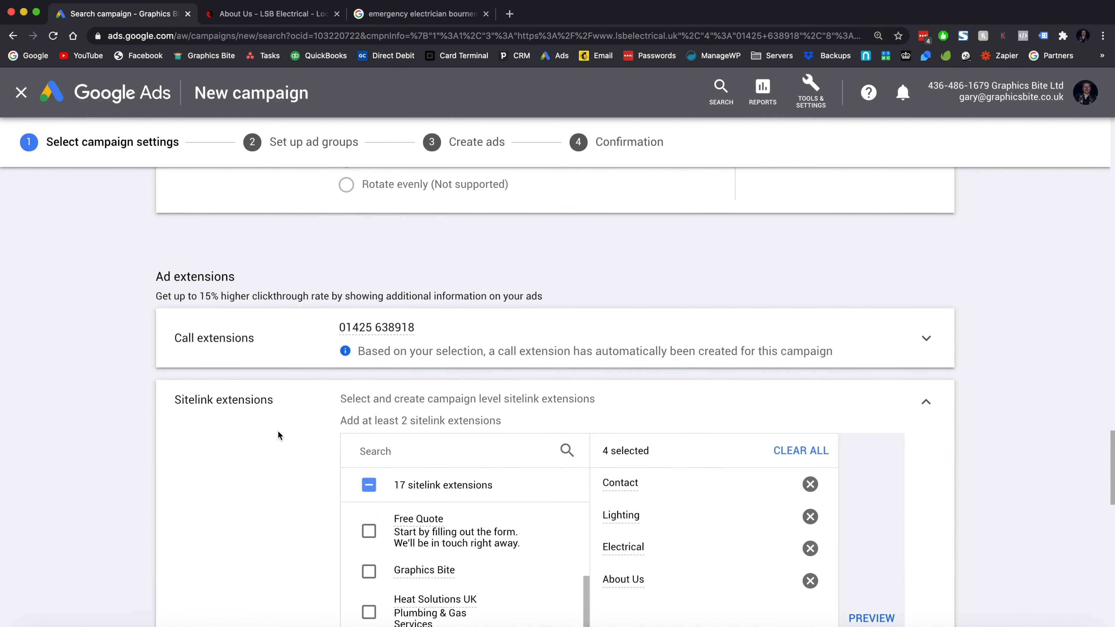
scroll(277, 432, "down", 15)
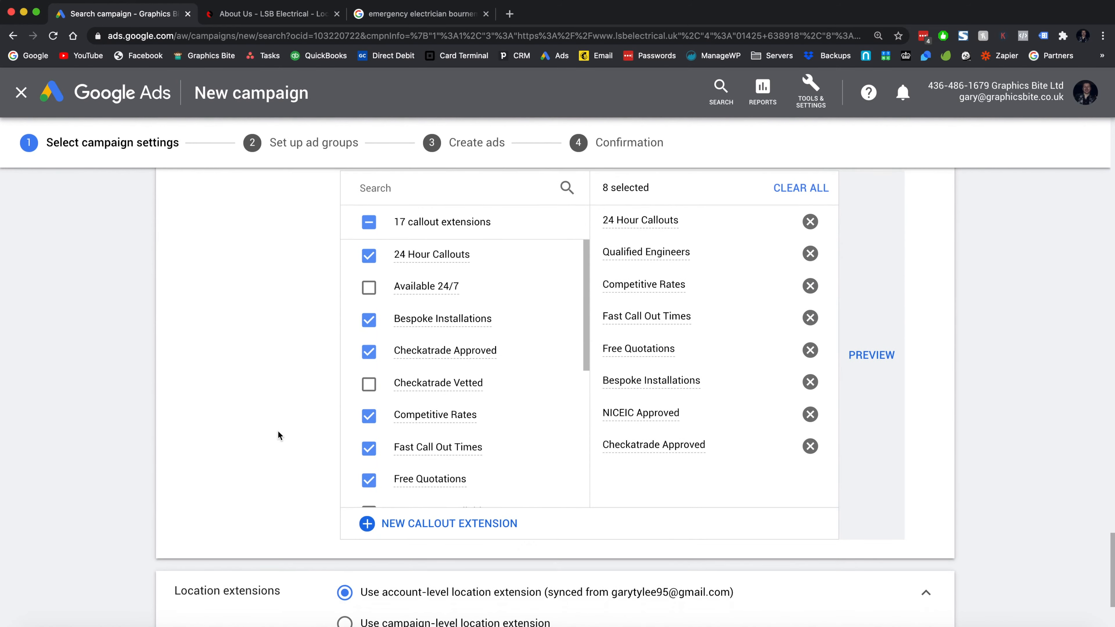
scroll(278, 435, "down", 4)
left_click(280, 519)
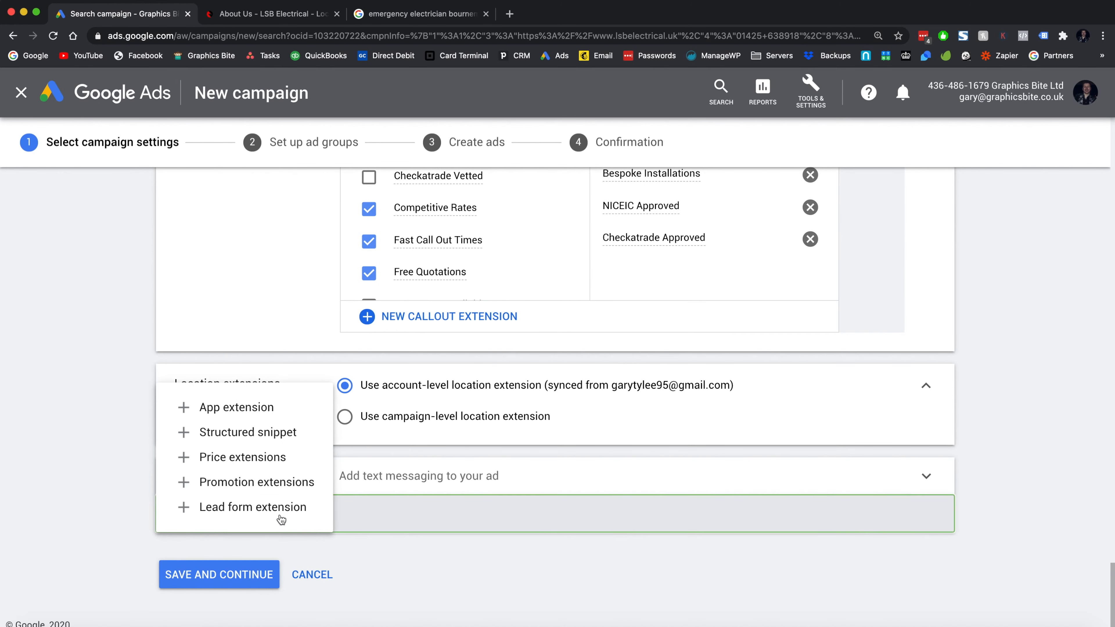
left_click(268, 434)
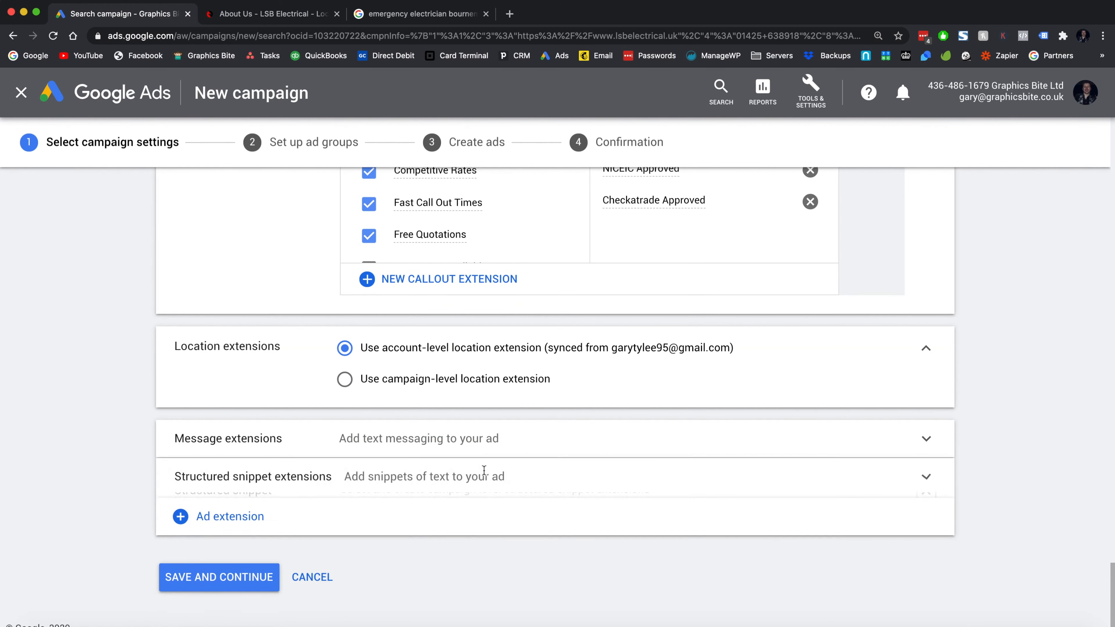
scroll(485, 471, "down", 5)
scroll(410, 407, "up", 2)
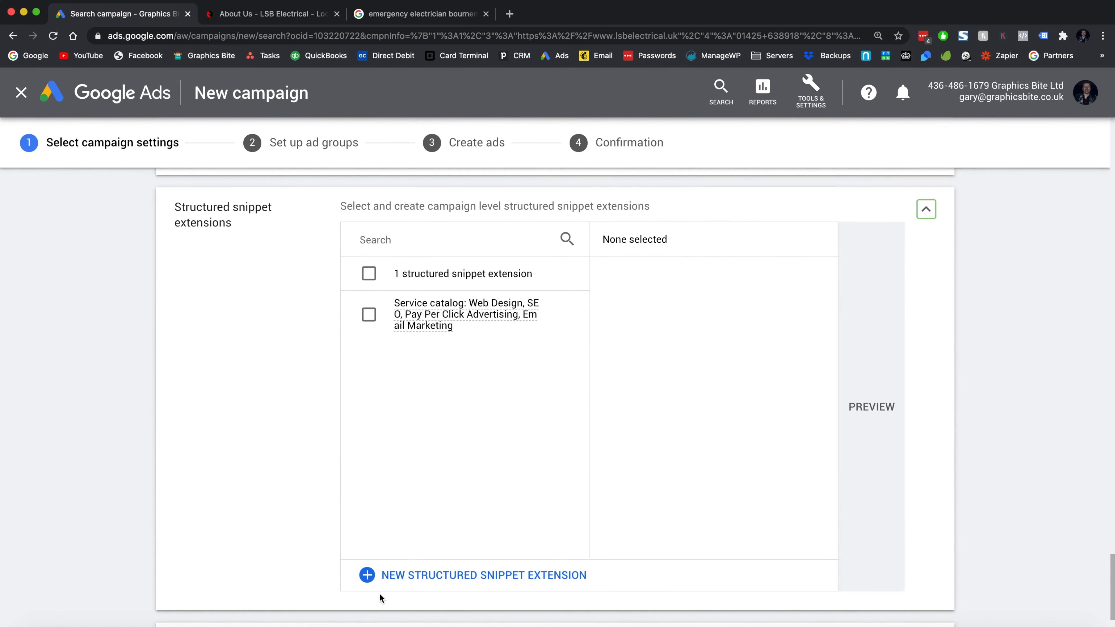
left_click(382, 575)
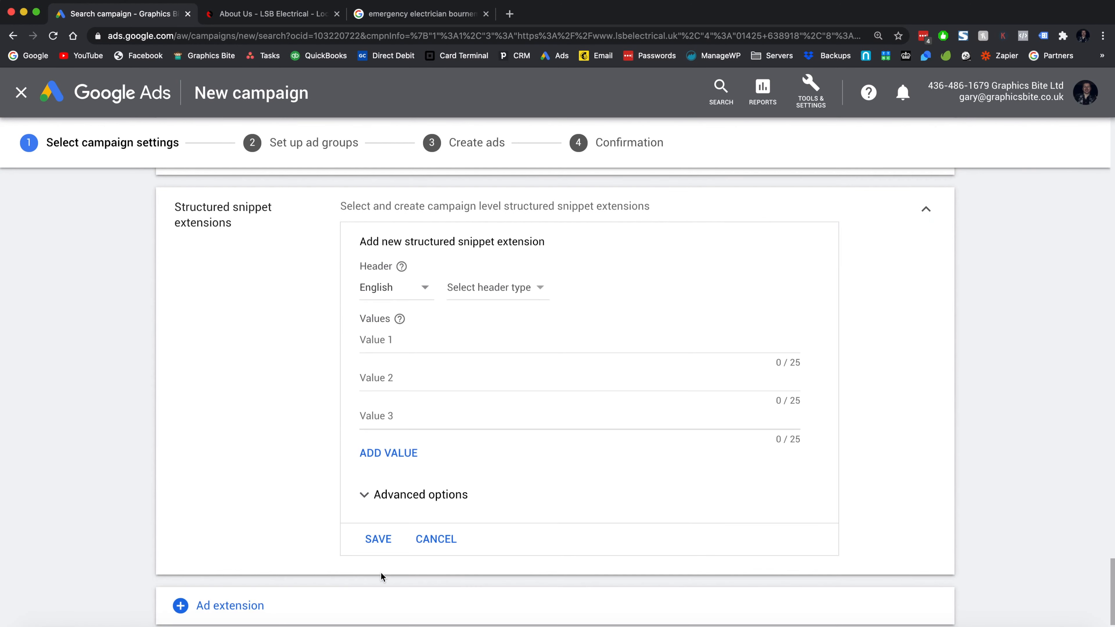
- Set the snippet header to Service catalog with values Lighting, CCTV & Alarms and Fuse Boxes
left_click(483, 288)
scroll(512, 443, "down", 1)
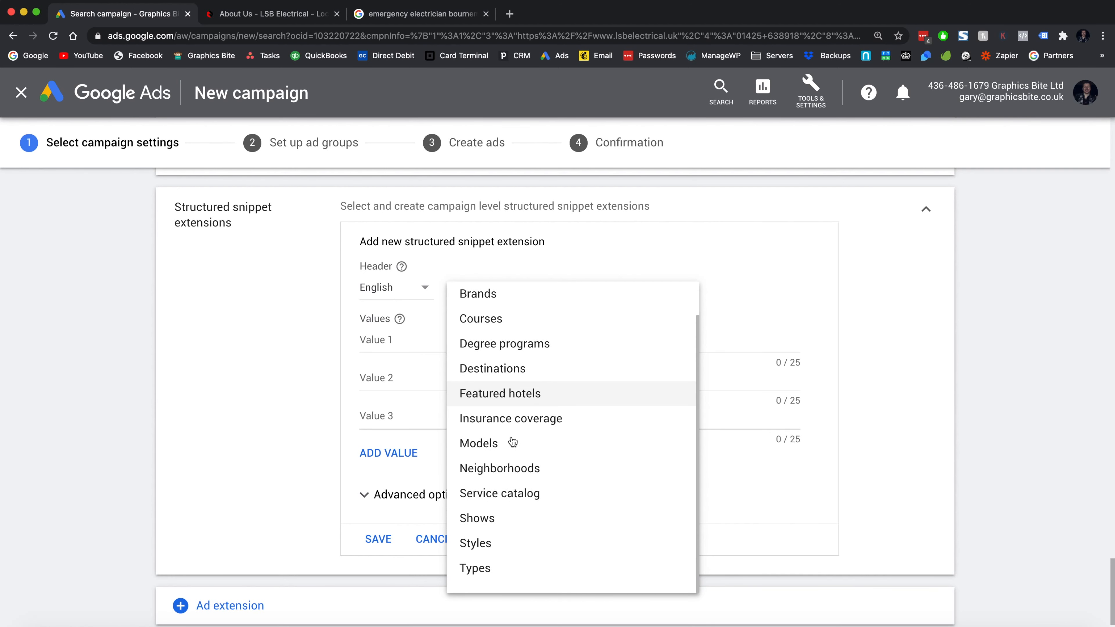
left_click(538, 493)
left_click(404, 337)
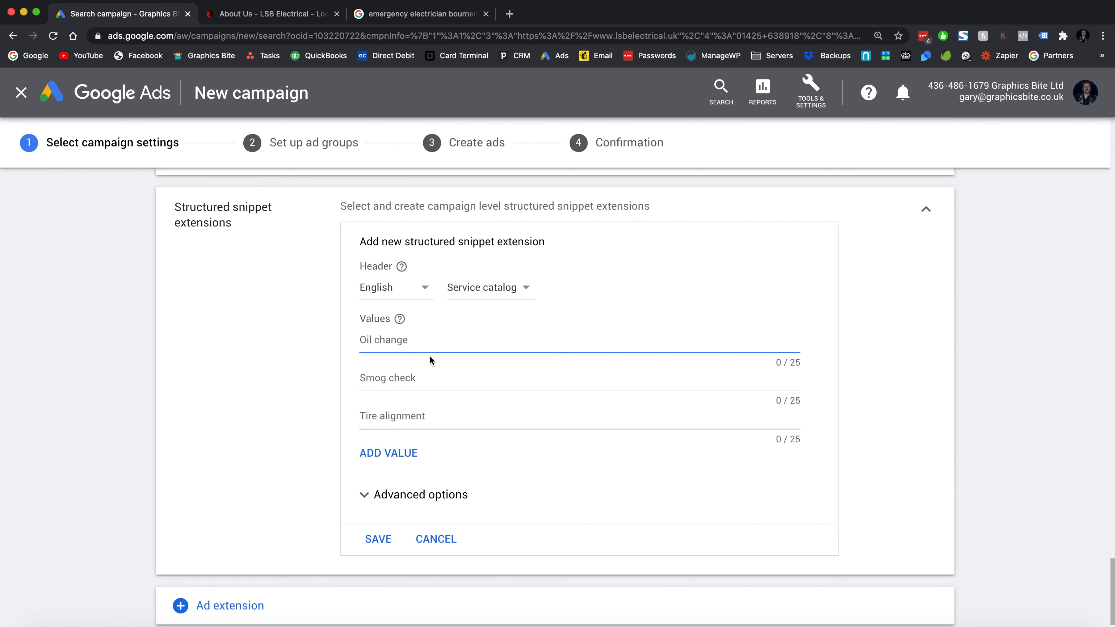
type("Lighting")
left_click(426, 379)
type("CC")
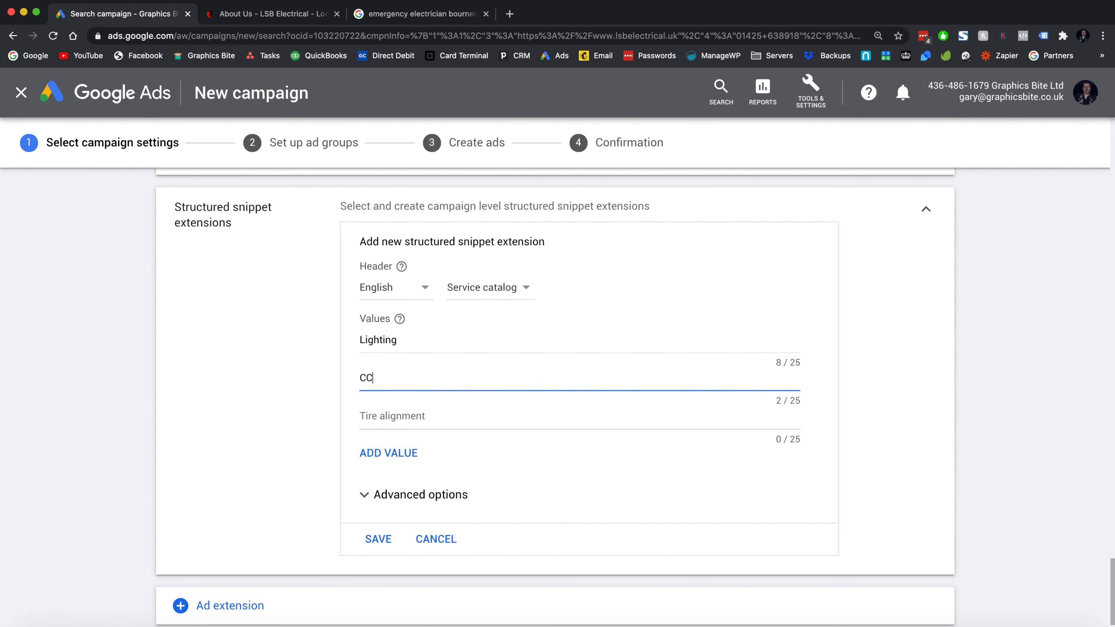
type("TV S")
type(" & Alarms")
key("Tab")
type("A")
key("BackSpace")
type("Fuse Boxes")
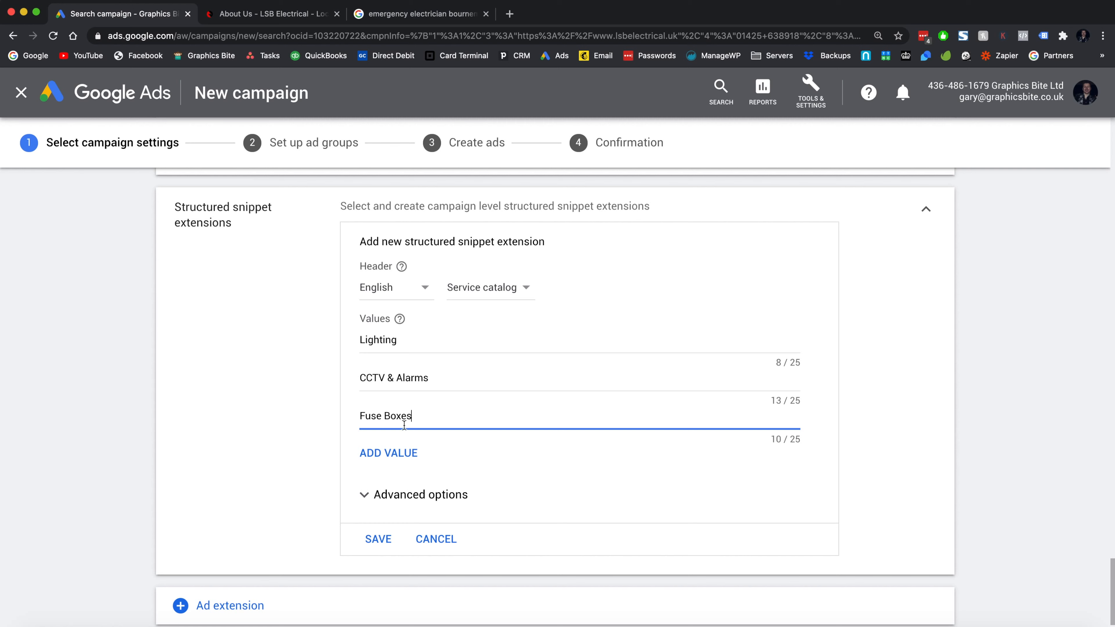
- Add values Rewires, Fire Alarms, Home Automation and Servicing, then save the snippet
left_click(409, 453)
left_click(412, 454)
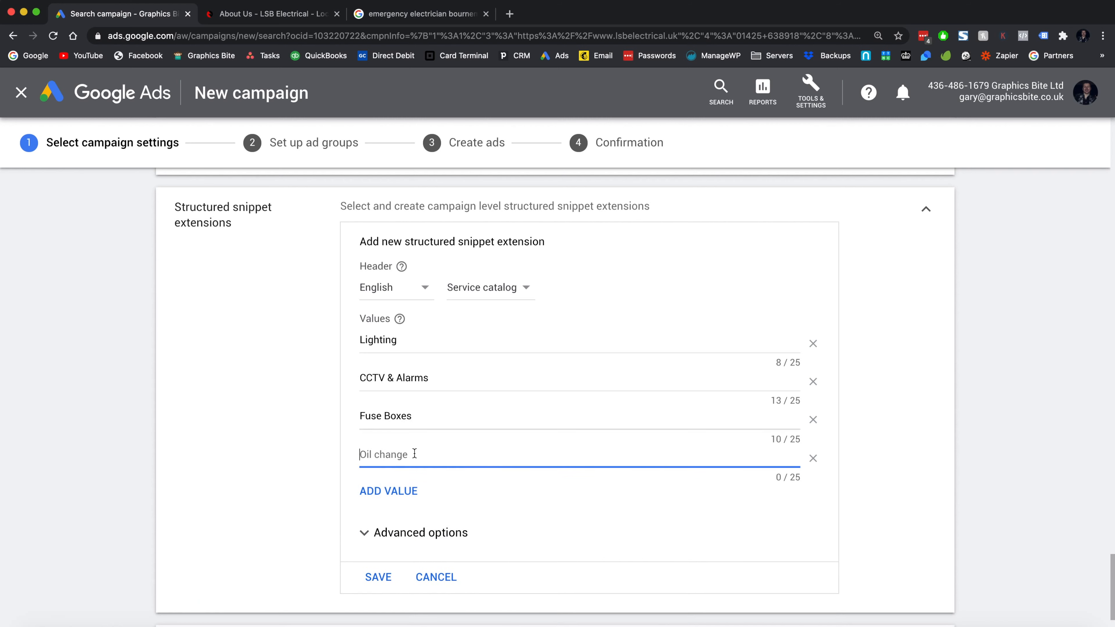
type("Rewires")
left_click(398, 492)
left_click(402, 502)
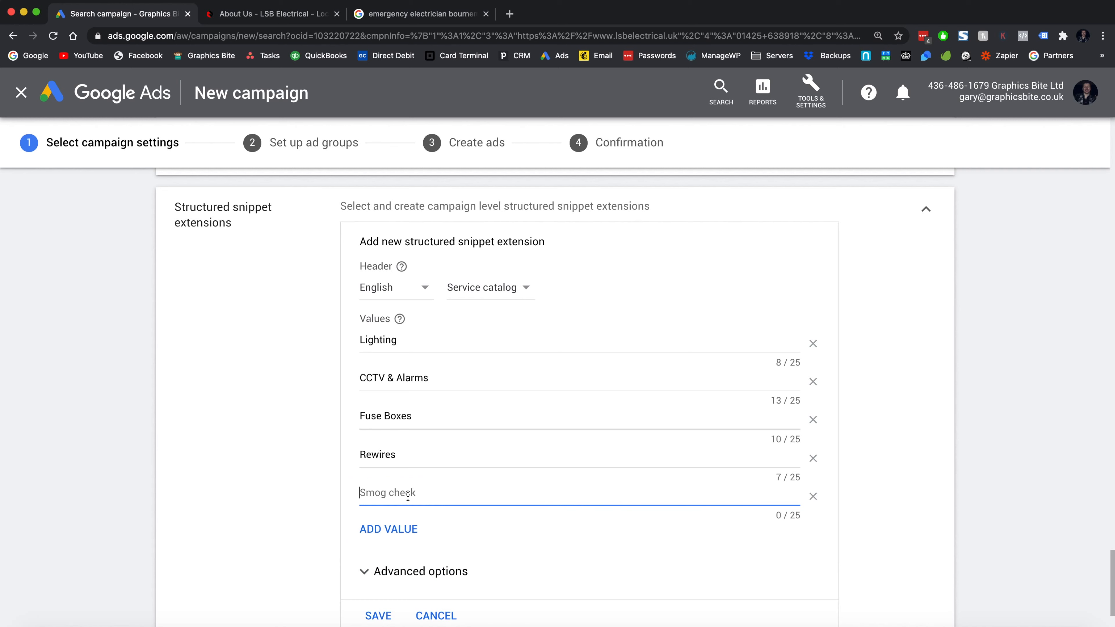
type("Fire Alarms")
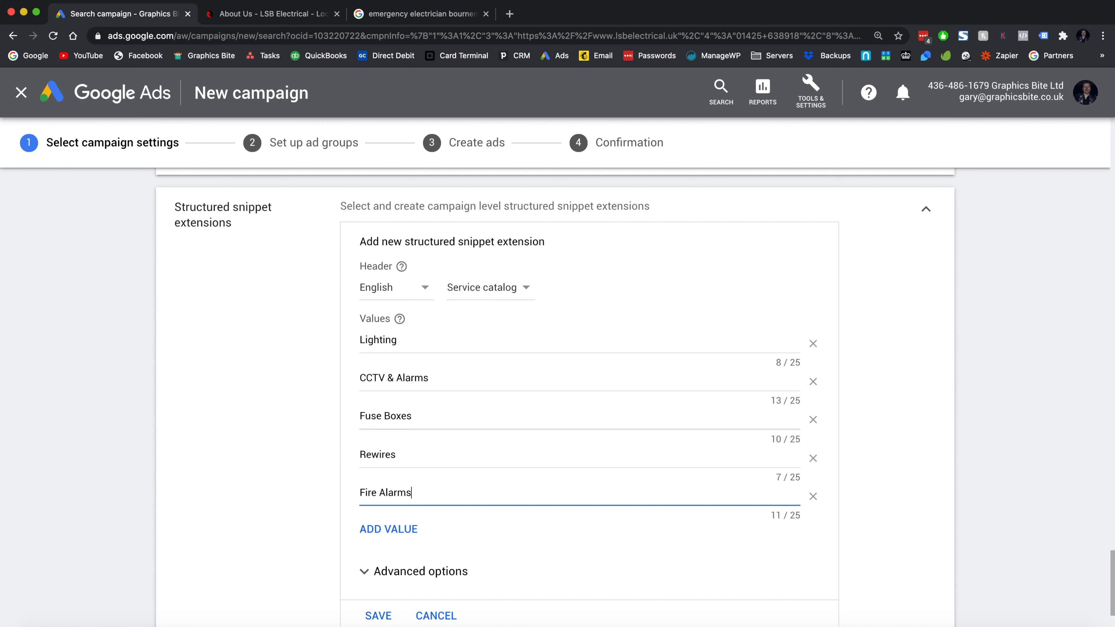
left_click(391, 531)
type("Home Automation")
left_click(395, 566)
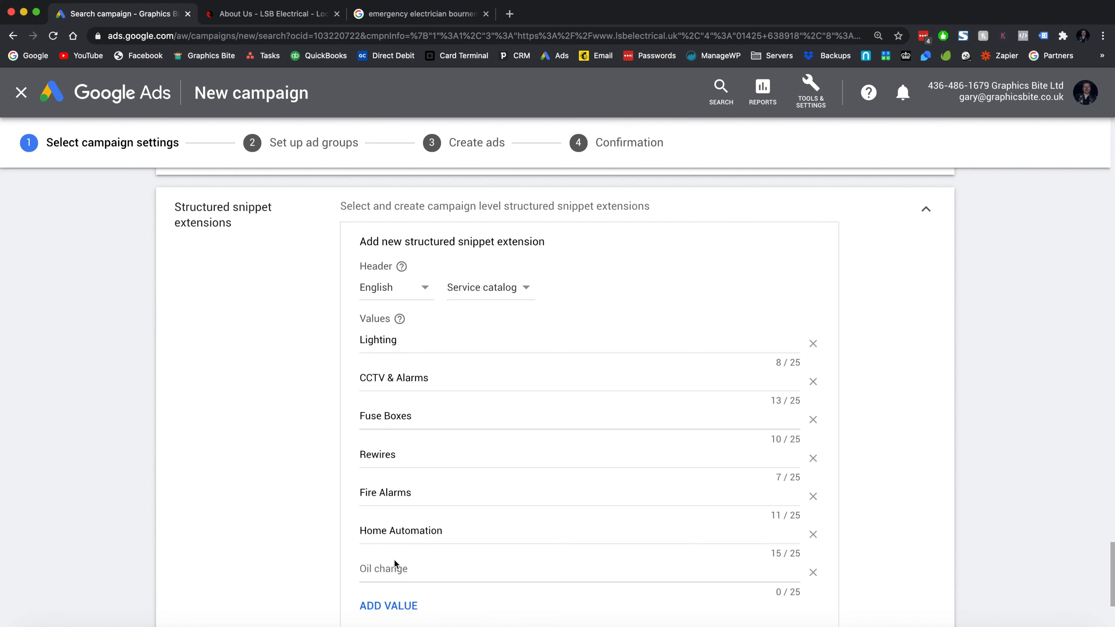
left_click(397, 565)
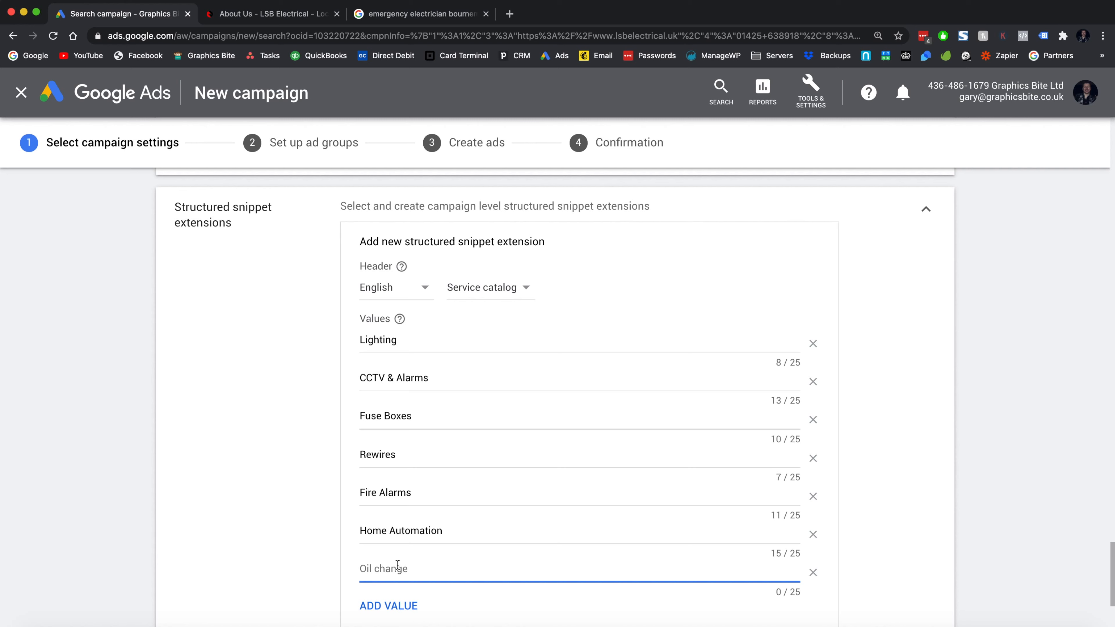
type("Servicing")
left_click(392, 565)
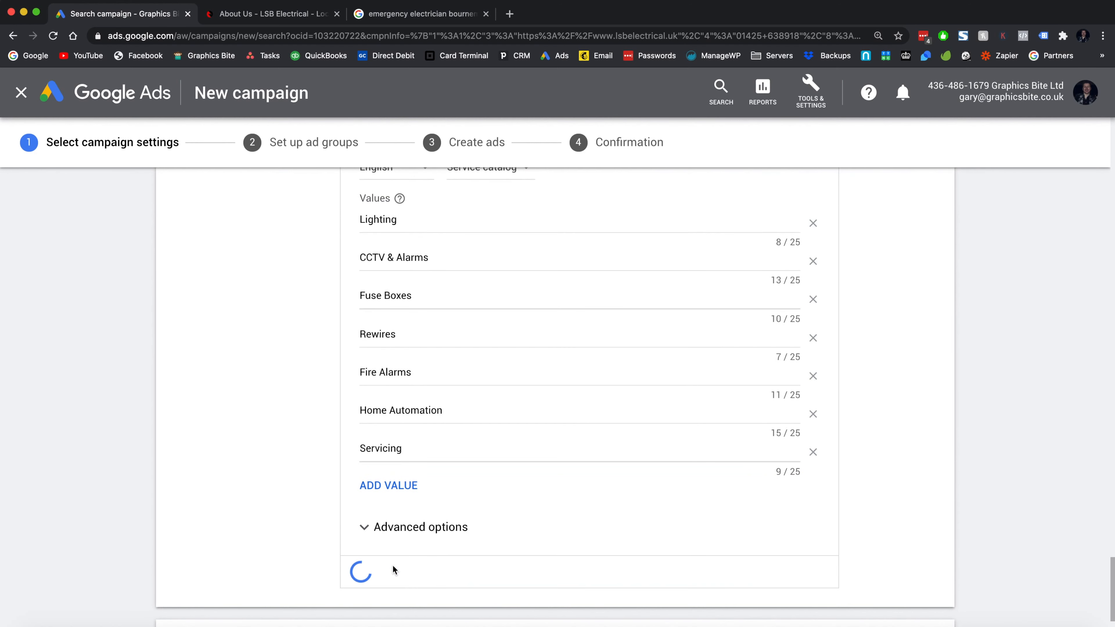
scroll(298, 470, "down", 2)
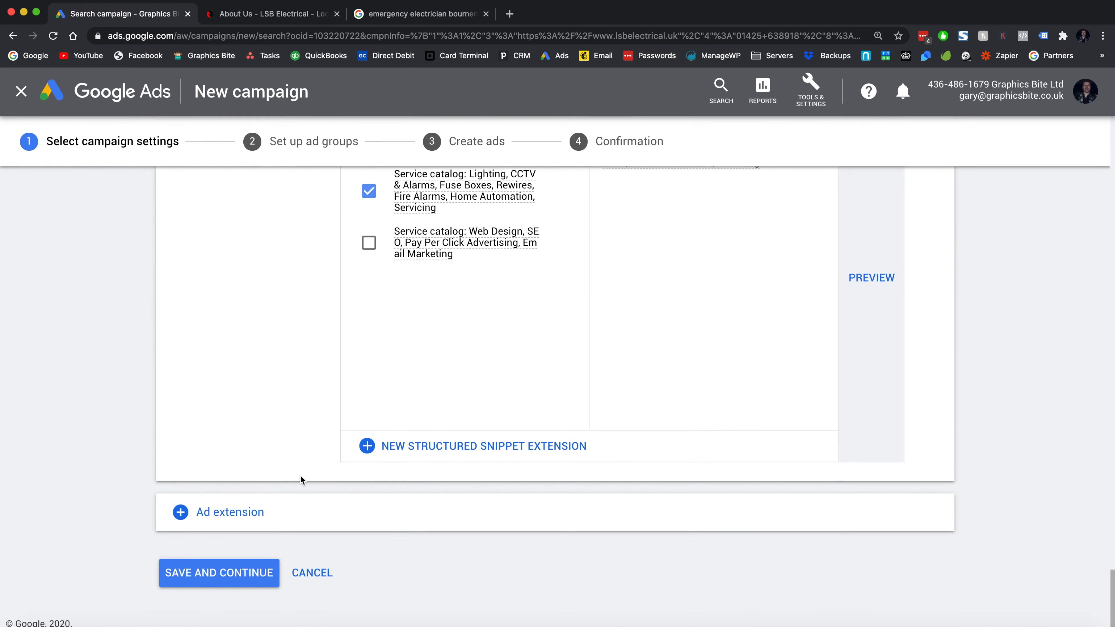
- Save the campaign settings, continue to the Set up ad groups step, and select the ad group name
left_click(246, 572)
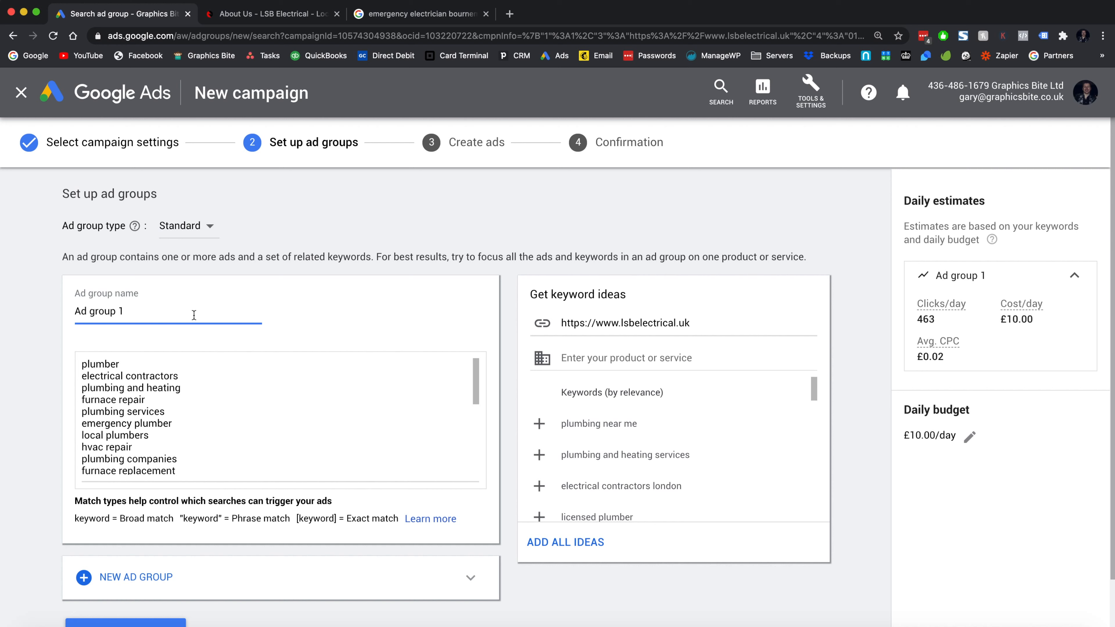
triple_click(193, 315)
- Name the ad group 'Emergency Electrician' and delete the default plumbing keywords
type("Er")
key("BackSpace")
type("mergency Eel")
key("BackSpace")
key("BackSpace")
type("lectrician")
left_click(193, 427)
key("super+a")
key("BackSpace")
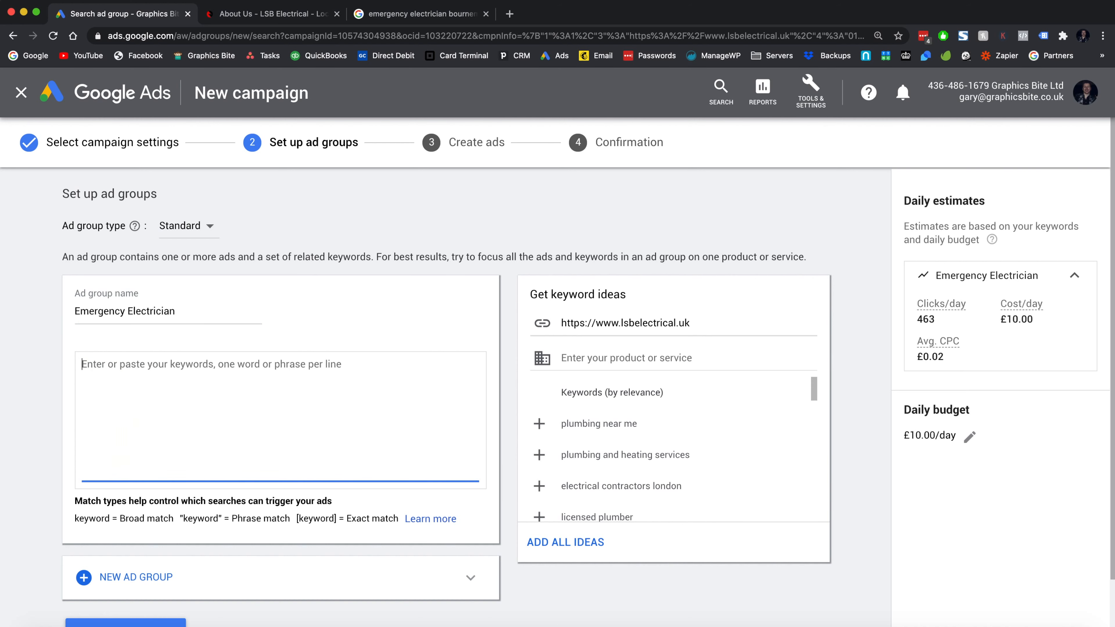
scroll(281, 413, "down", 1)
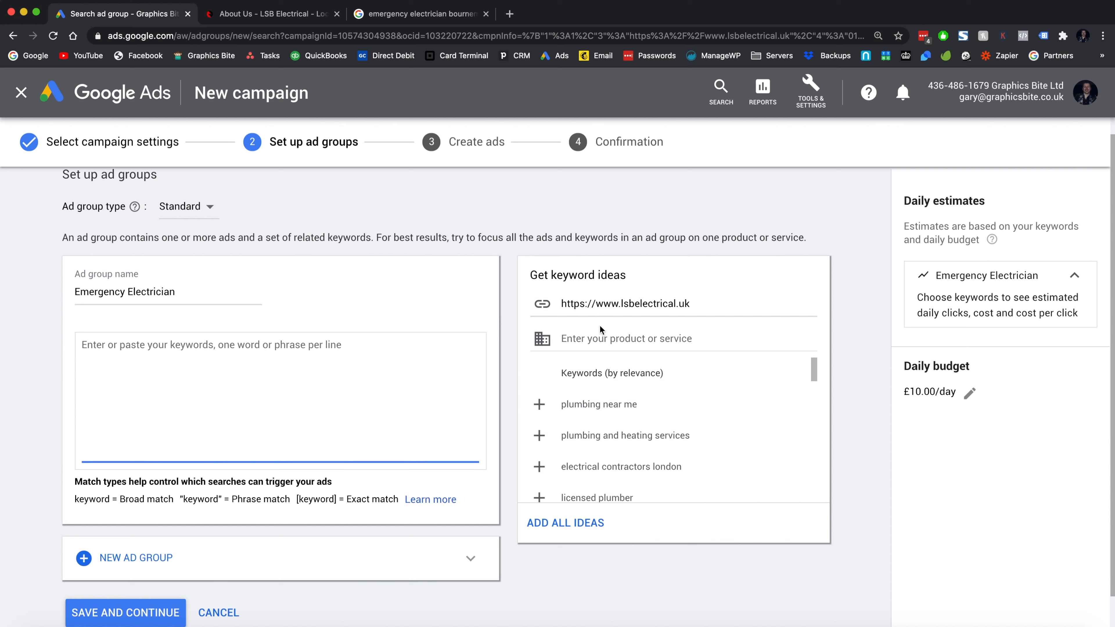
- Request keyword ideas for the product or service 'emergency electrician'
left_click(678, 310)
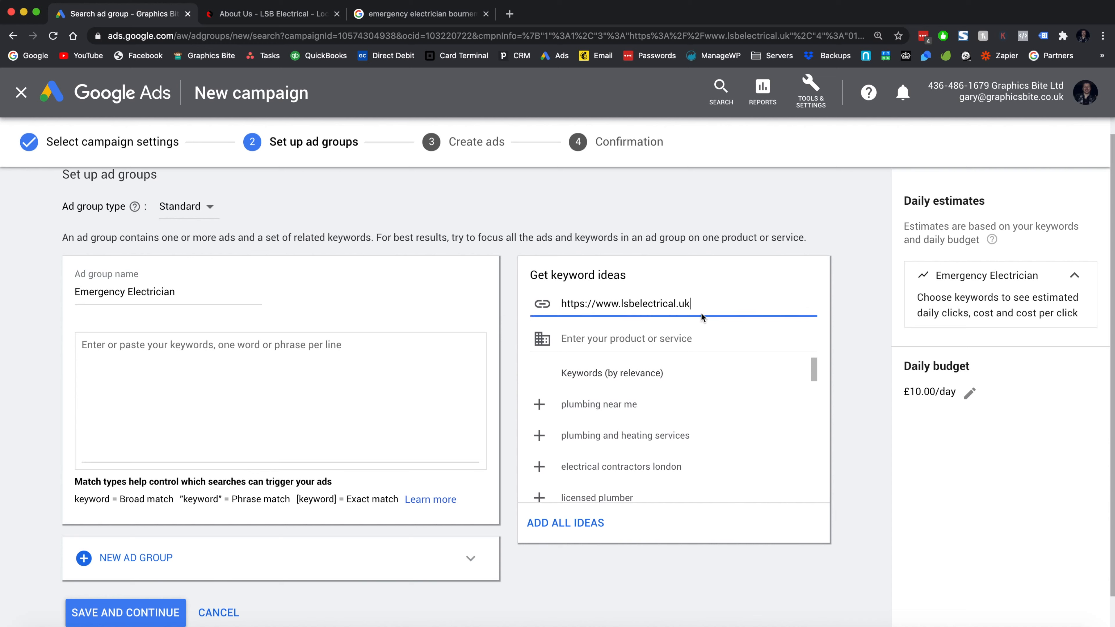
left_click(662, 334)
type("electrician ")
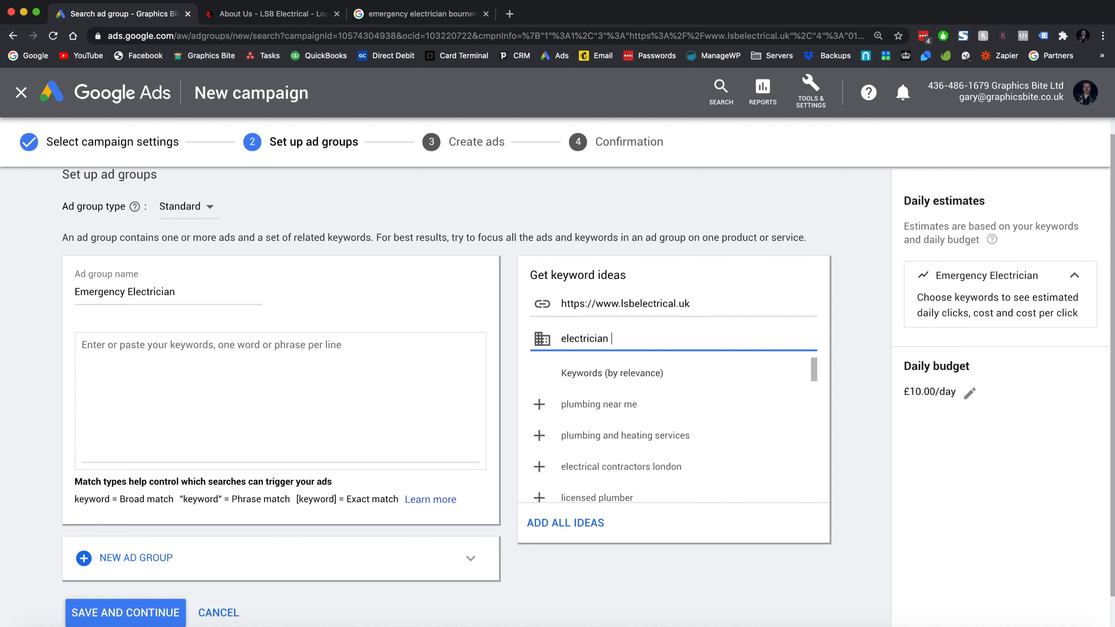
type("emerge")
key("super+a")
type("emergency electrician")
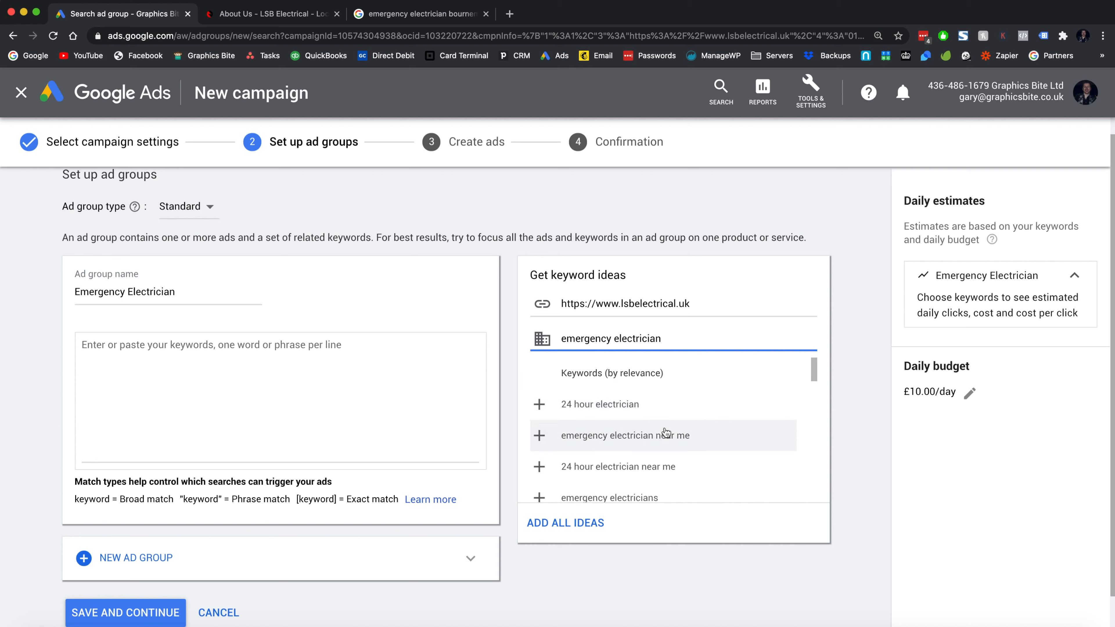
- Add suggested keywords from '24 hour electrician' to 'emergency electrical service near me' to the list
left_click(708, 416)
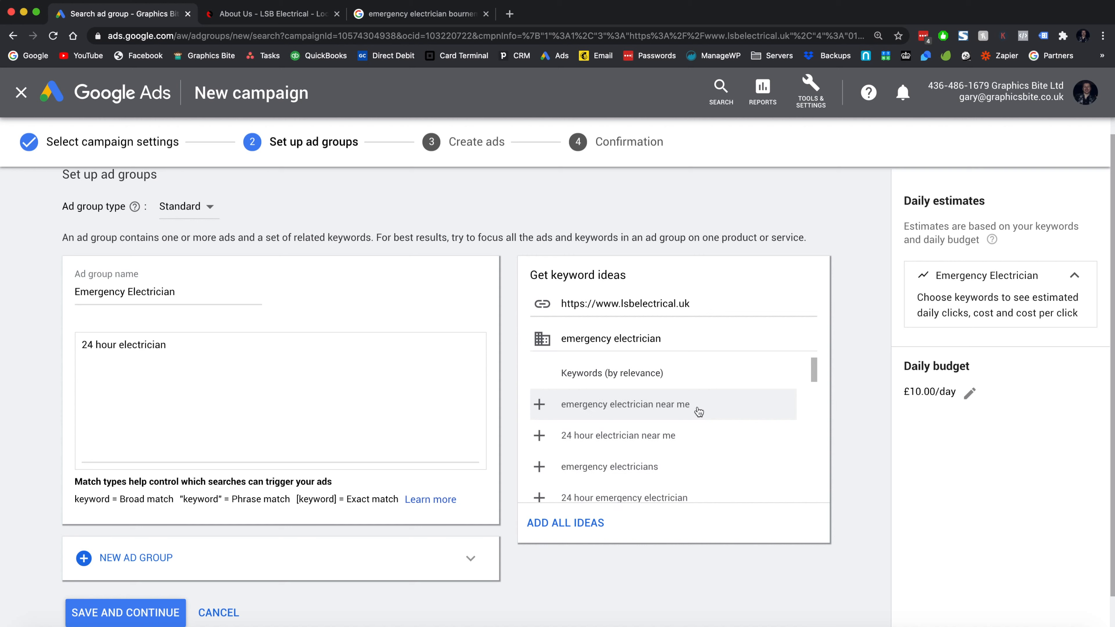
left_click(699, 411)
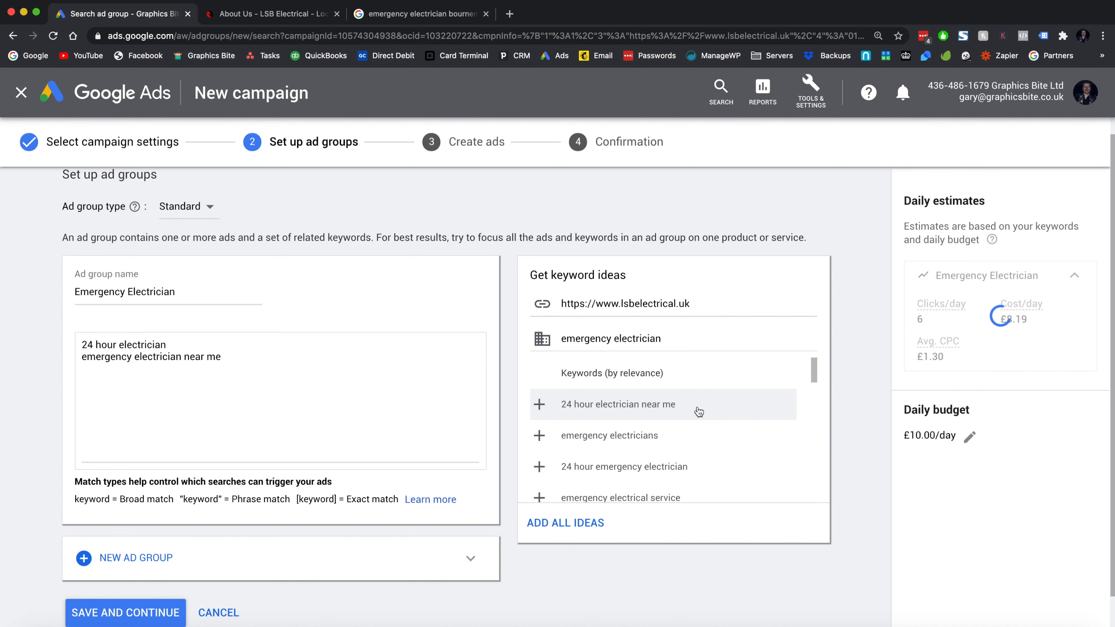
left_click(699, 412)
left_click(699, 412)
left_click(699, 411)
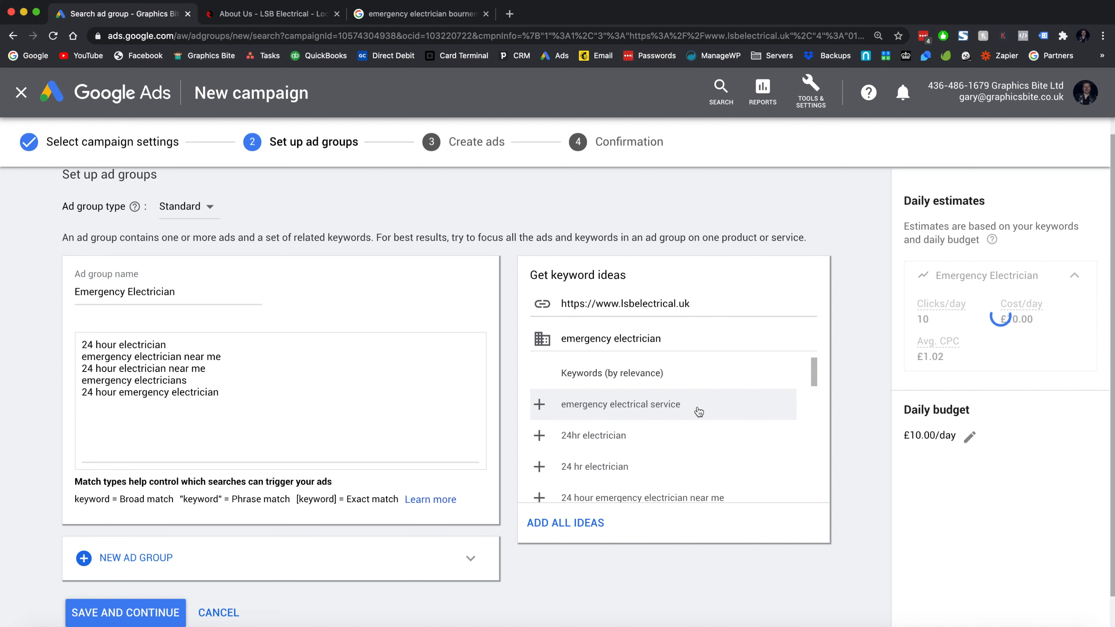
left_click(699, 412)
left_click(700, 411)
left_click(699, 412)
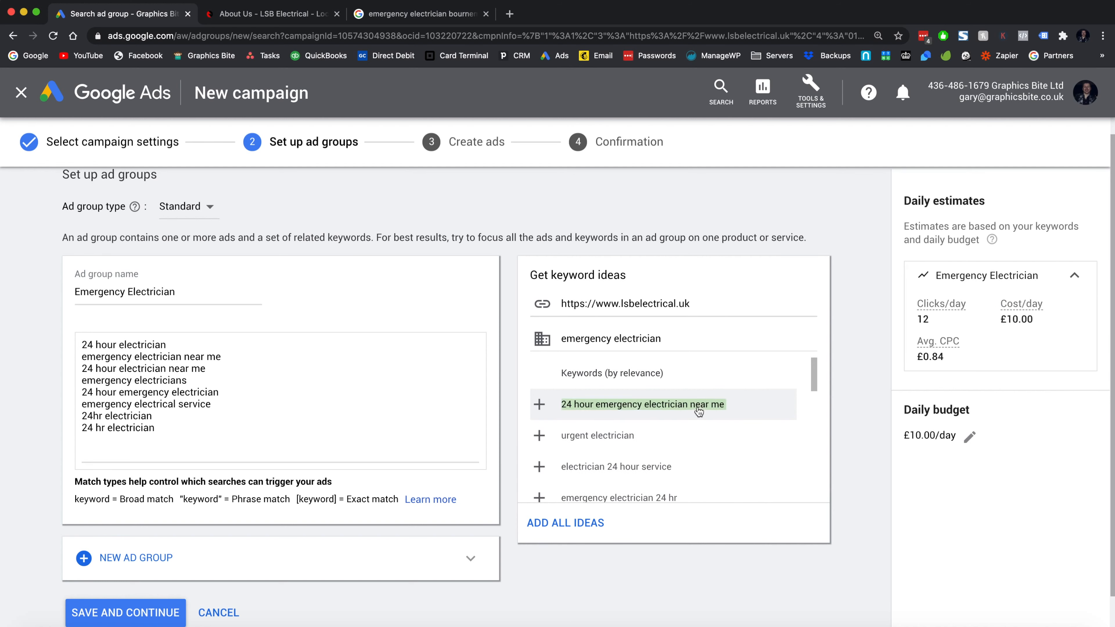
left_click(699, 410)
left_click(693, 407)
left_click(693, 406)
left_click(658, 410)
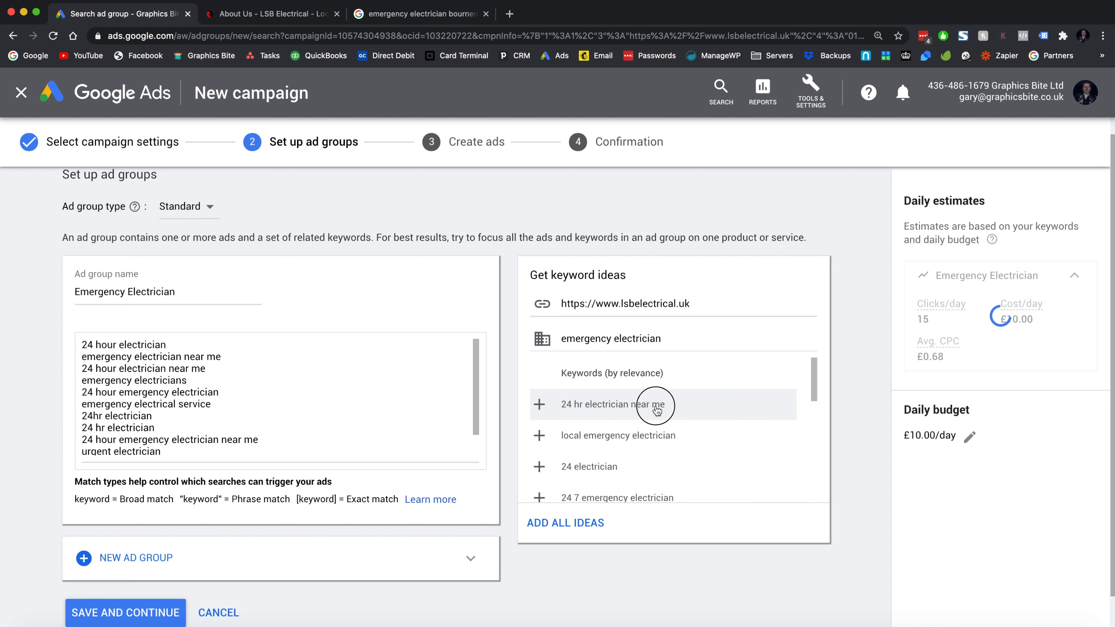
left_click(682, 406)
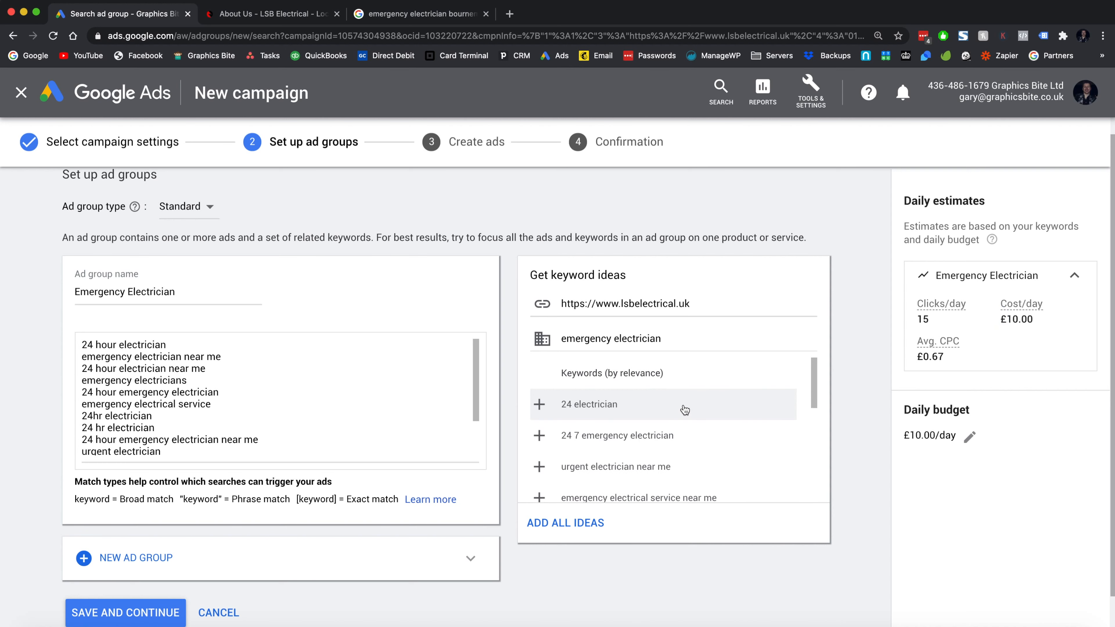
left_click(682, 451)
left_click(685, 447)
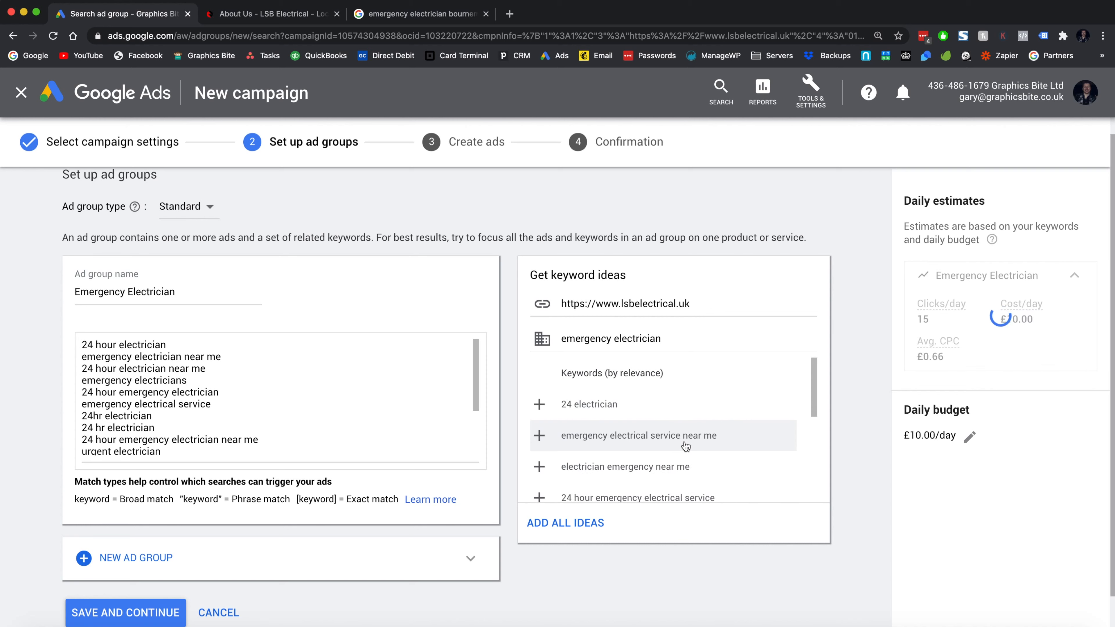
left_click(686, 447)
scroll(288, 427, "down", 5)
scroll(288, 427, "up", 6)
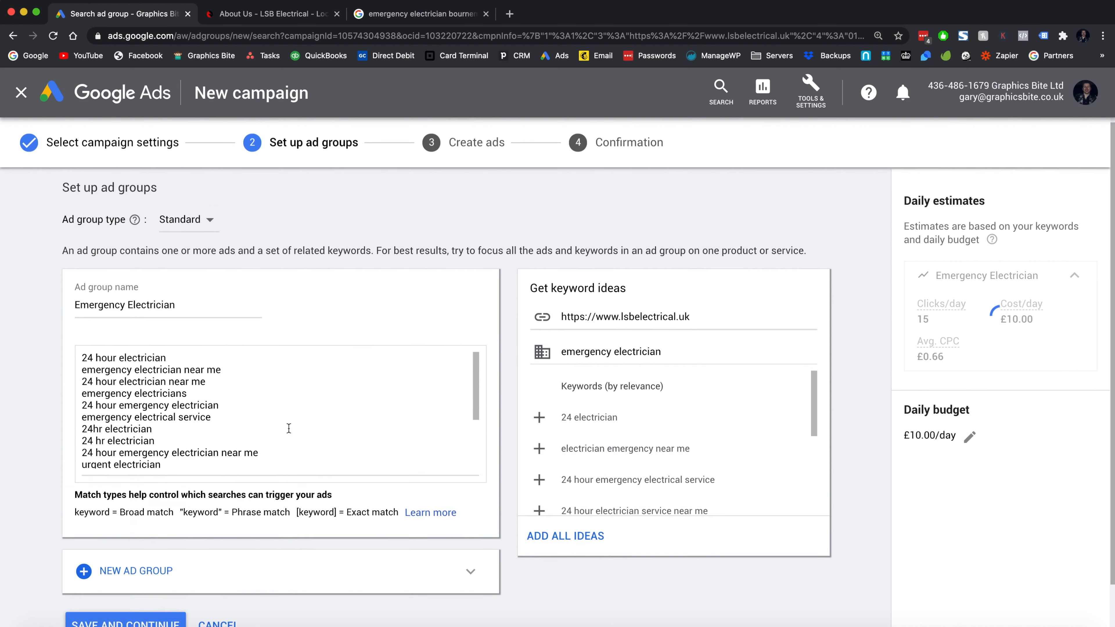
scroll(288, 427, "up", 1)
left_click(198, 358)
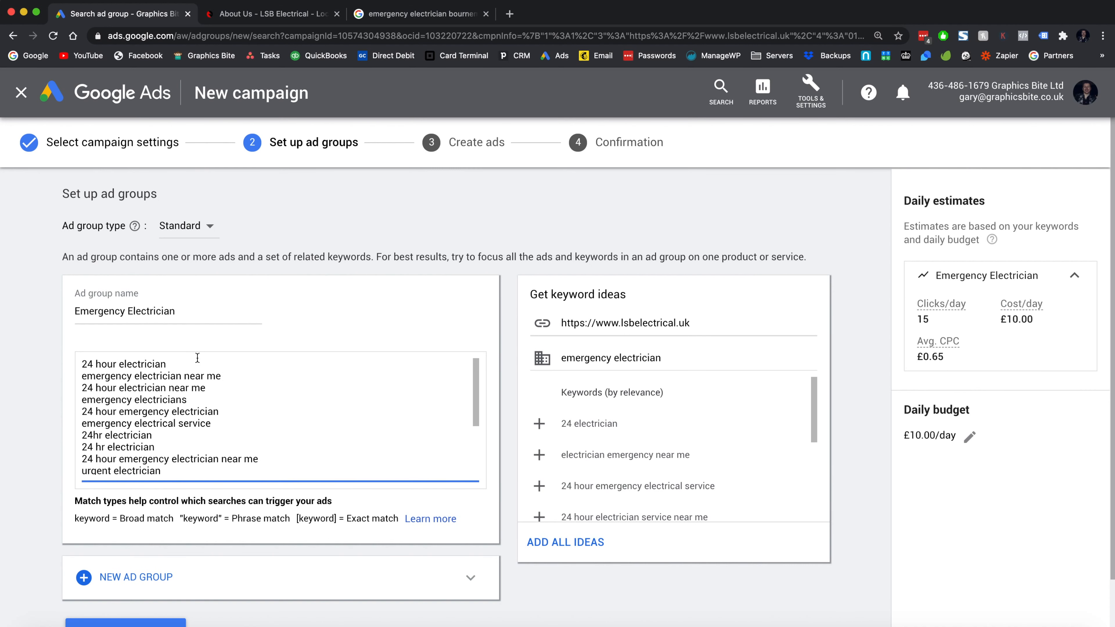
left_click(106, 527)
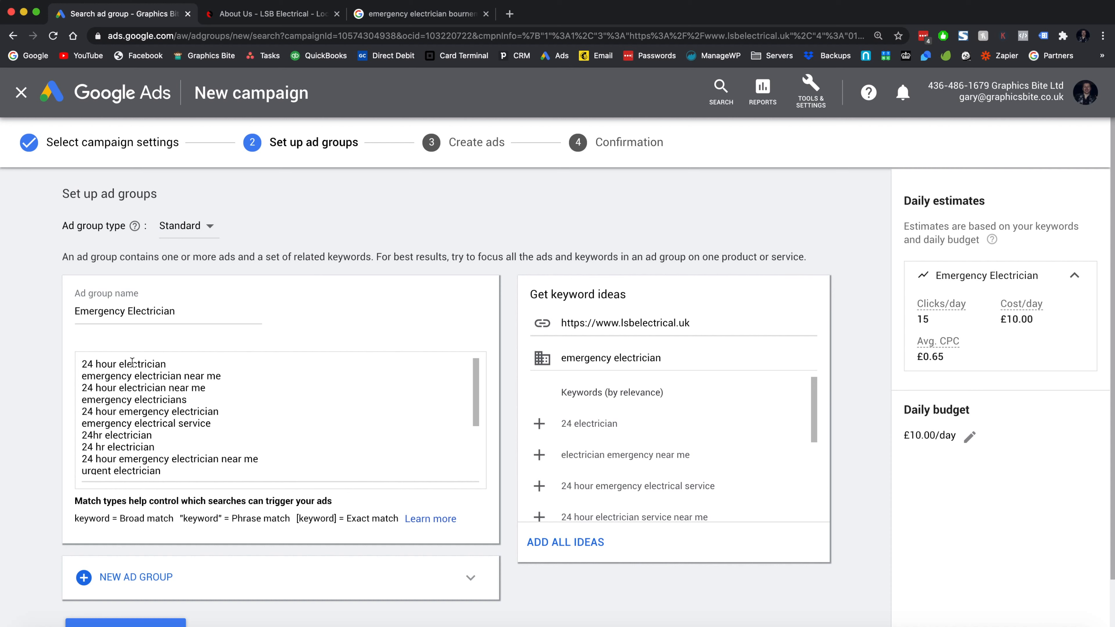
left_click(177, 365)
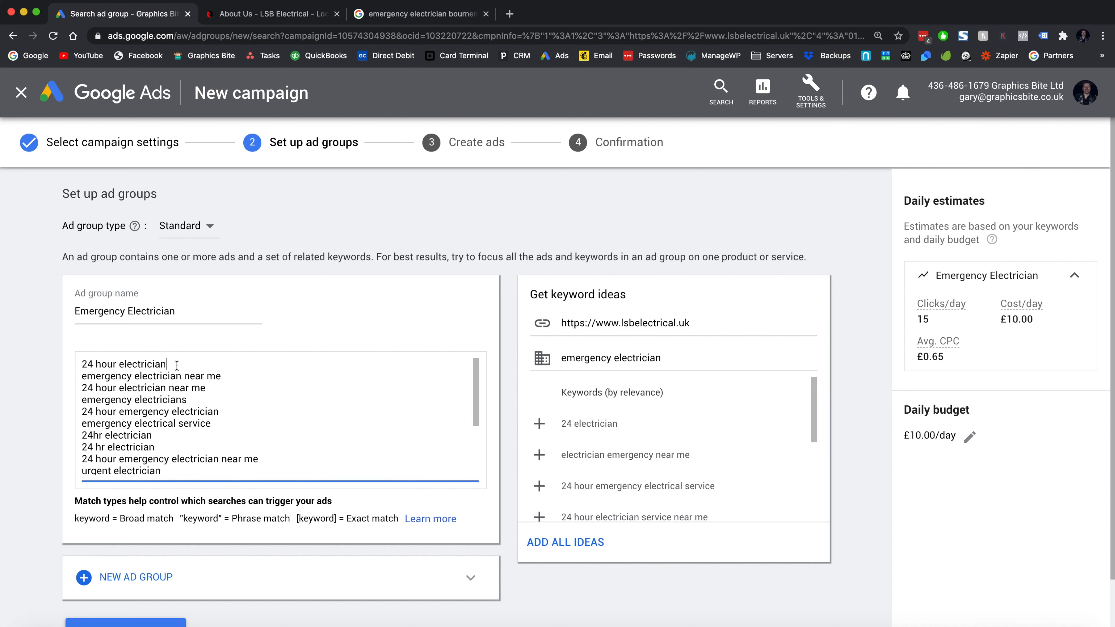
type("fr")
left_click(82, 364)
type("free")
key("BackSpace")
key("BackSpace")
key("BackSpace")
key("BackSpace")
key("BackSpace")
left_click(178, 364)
scroll(217, 392, "down", 5)
scroll(217, 392, "up", 5)
- Wrap the first three keywords in double quotation marks
left_click(193, 356)
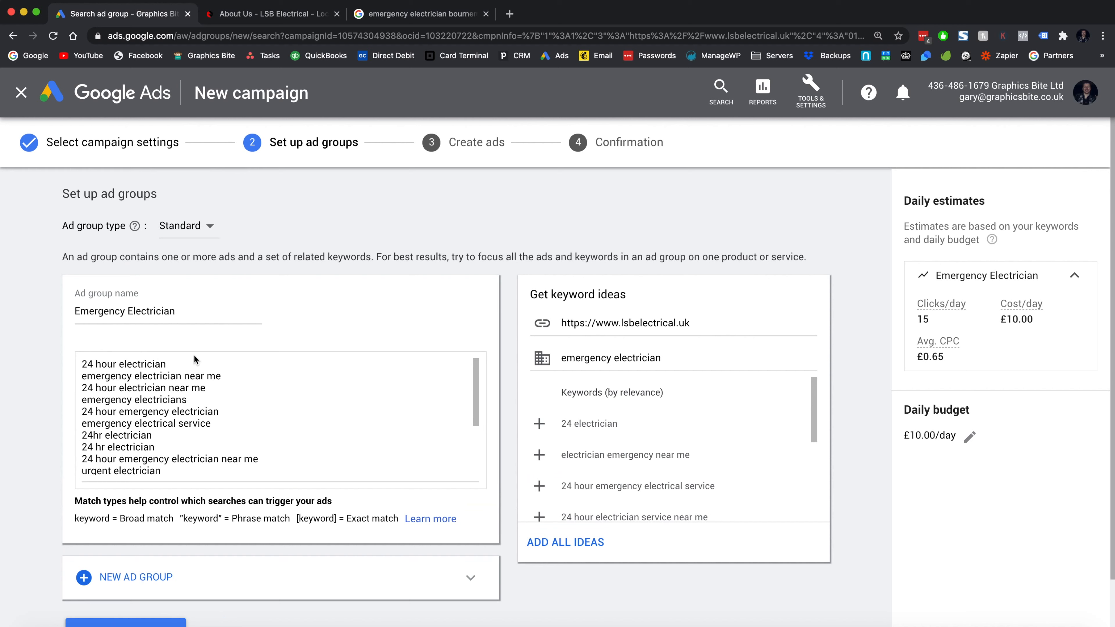
left_click(193, 356)
type("\"")
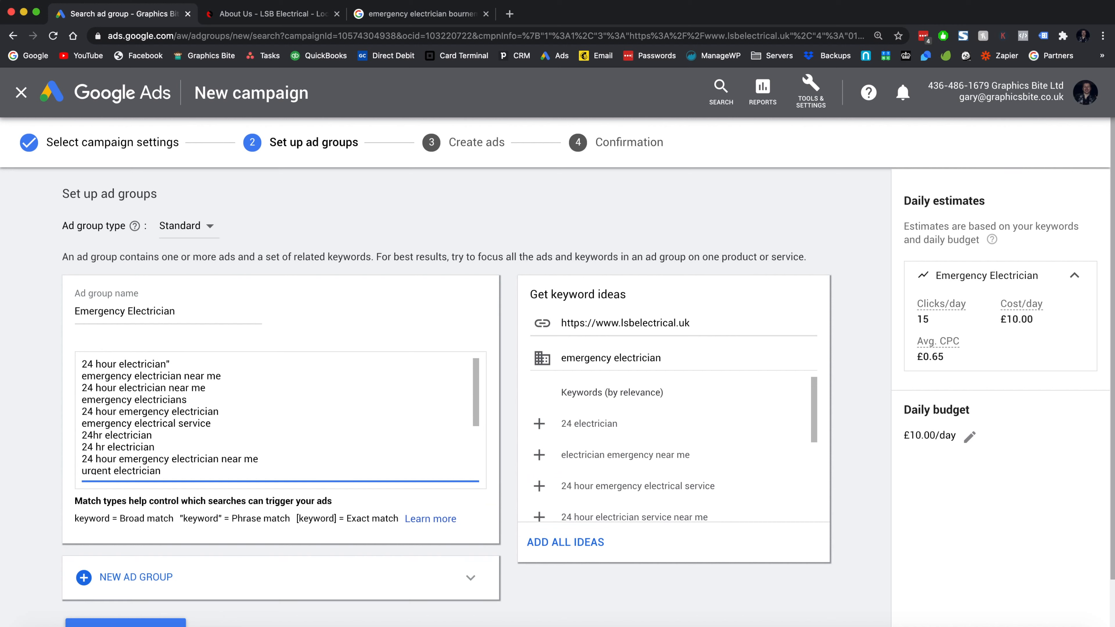
key("super+Left")
type("\" \"")
left_click(244, 379)
type("\"")
left_click(229, 387)
type("\"")
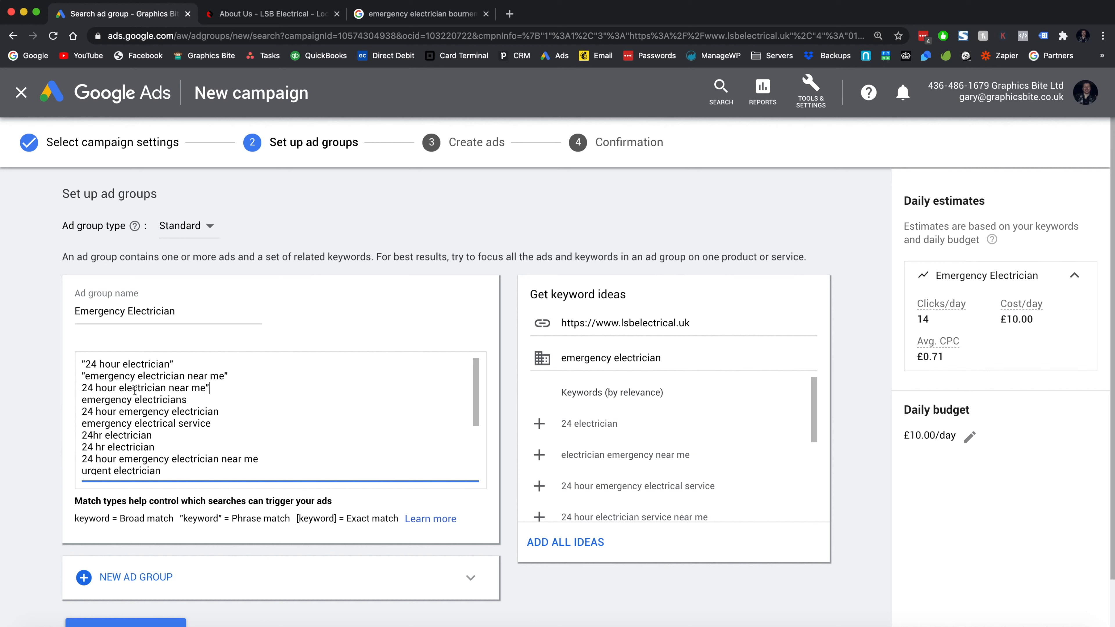
left_click(80, 387)
type("\"")
- Add an opening double quote to the start of each remaining keyword line
key("Down")
key("Left")
type("\"")
key("Down")
key("Left")
type("\"")
key("Down")
key("Left")
type("\"")
key("Down")
key("Left")
type("\"")
key("Down")
key("Left")
type("\"")
key("Down")
key("Left")
type("\"")
key("Down")
key("Left")
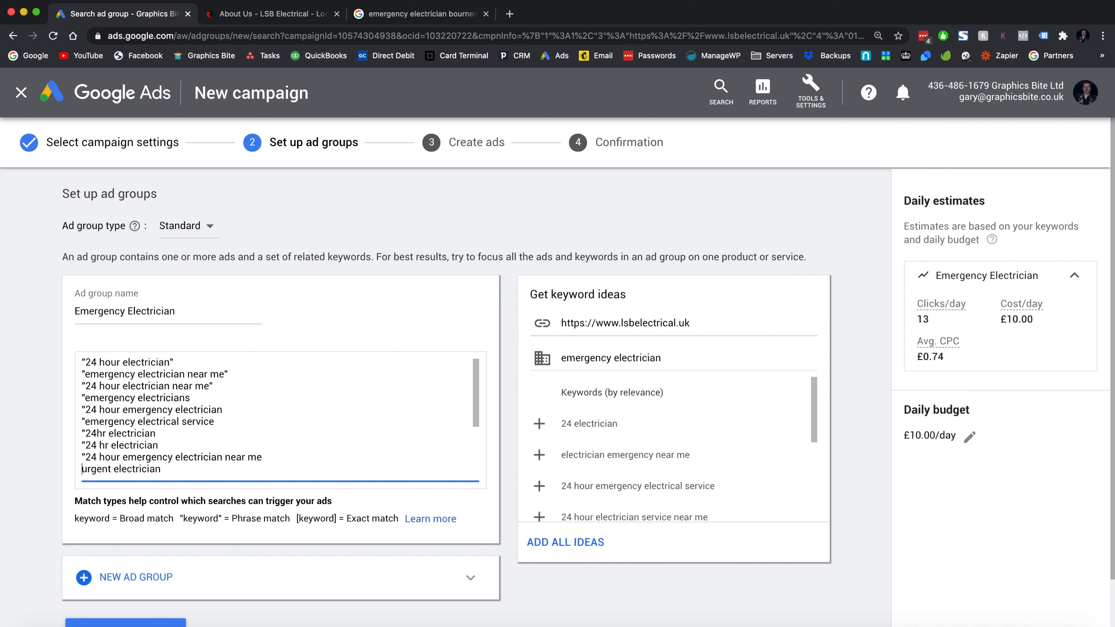
type("\"")
key("Down")
key("Left")
type("\"")
key("Down")
key("Left")
type("\"")
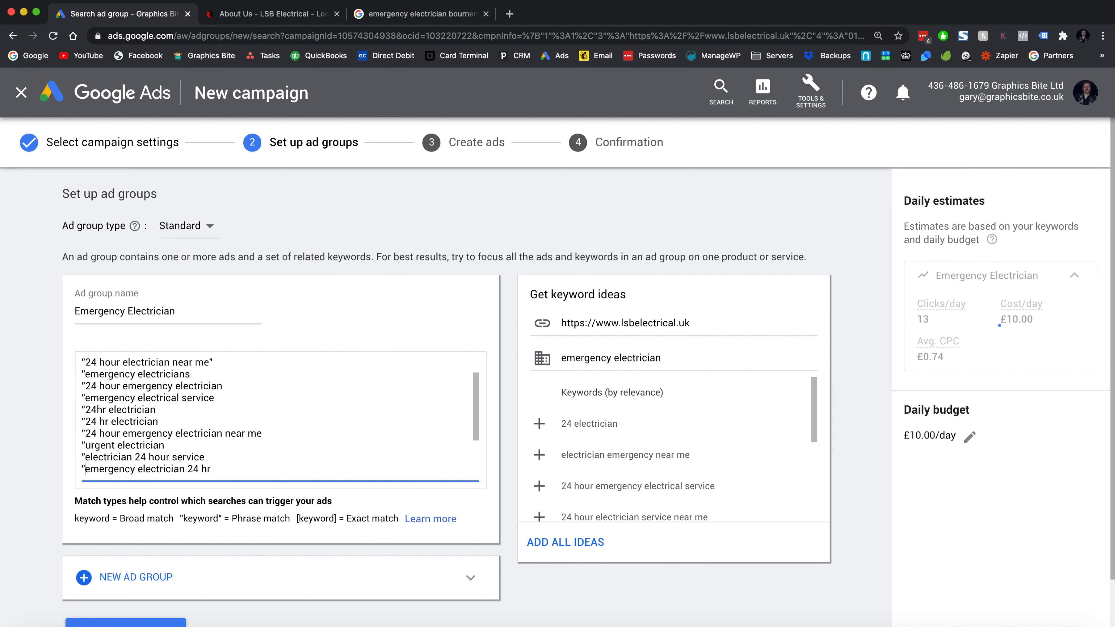
key("Down")
key("Left")
type("\"")
key("Down")
key("Left")
type("\"")
key("Down")
key("Left")
type("\"")
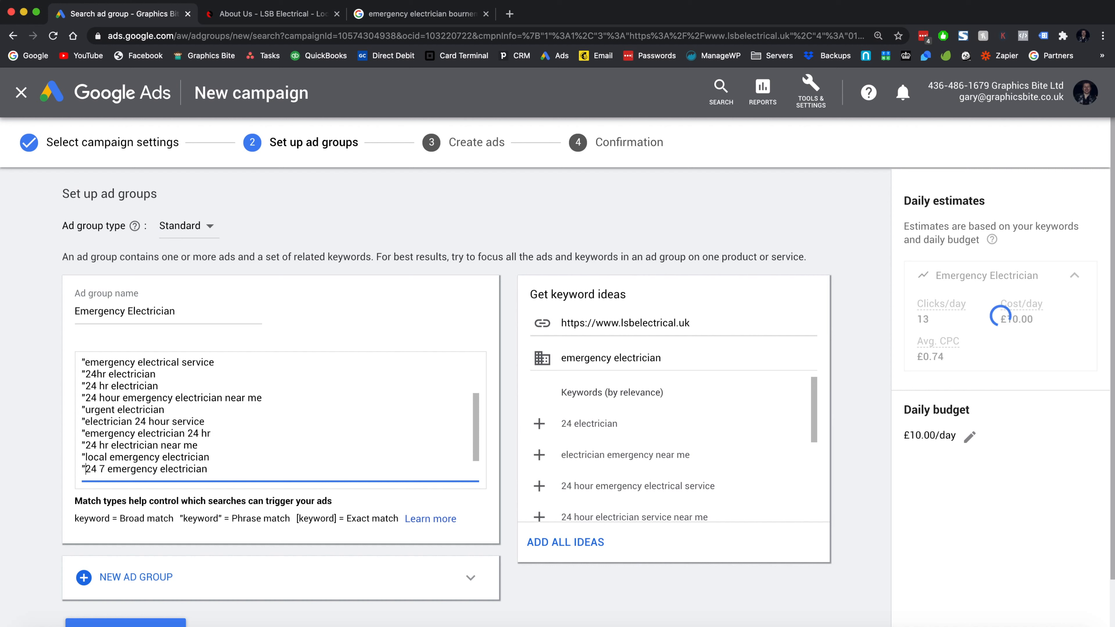
key("Down")
key("Left")
type("\"")
key("Down")
key("Left")
type("\"")
- Add closing double quotes after the remaining keywords, such as '24 hour emergency electrician' and 'emergency electricians'
key("Down")
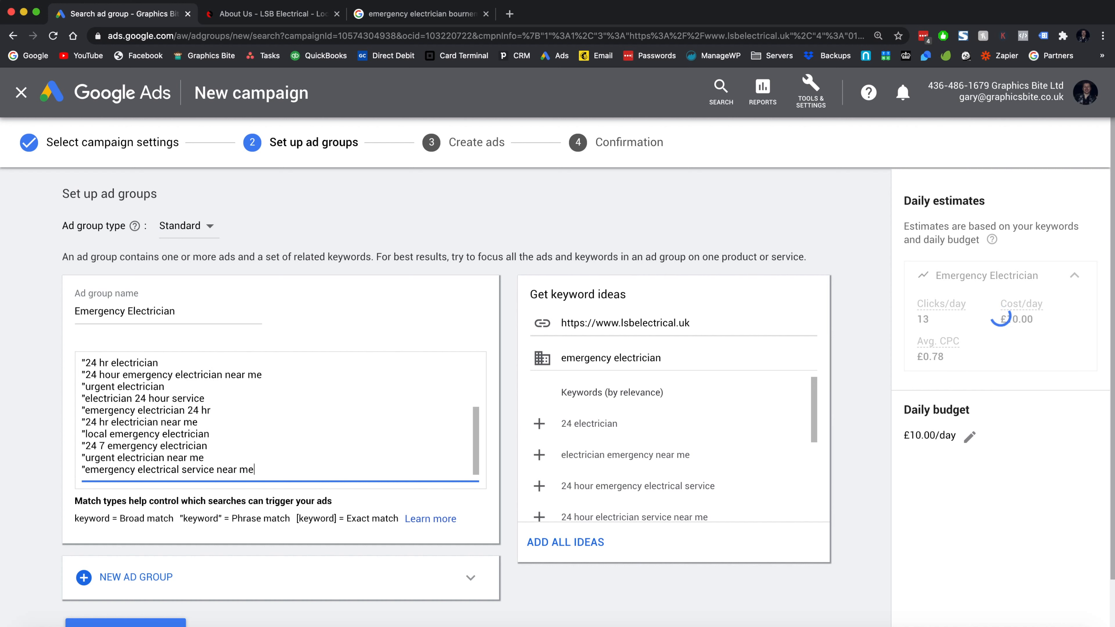
type("\"")
key("Up")
type("\"")
key("Up")
type("\"")
key("Up")
type("\"")
key("Up")
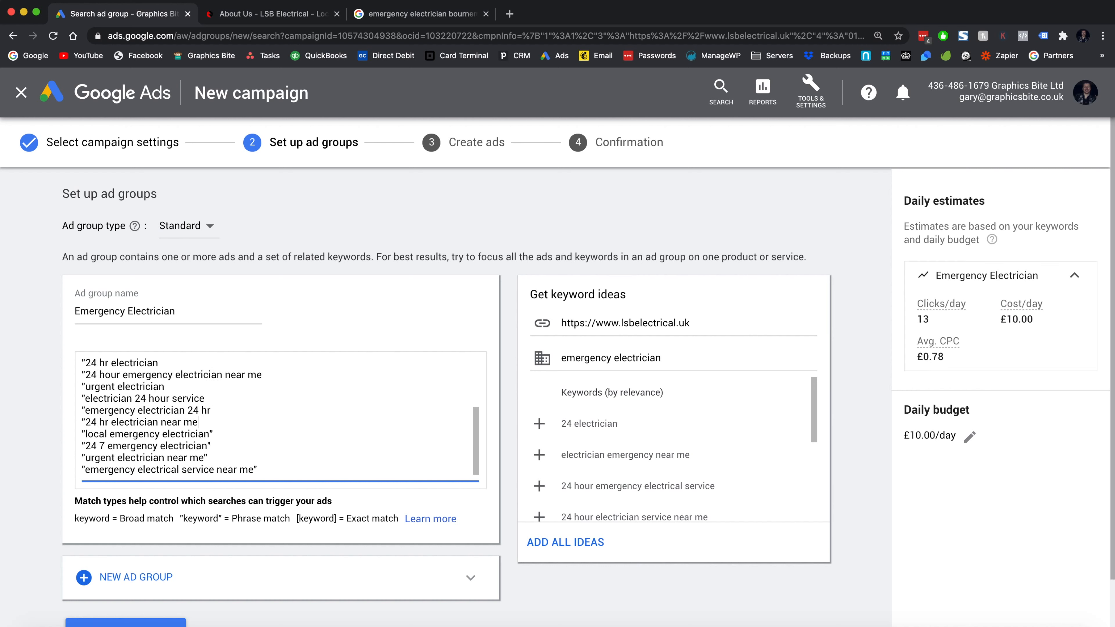
key("Right")
key("Right")
type("\"")
key("Up")
type("\"")
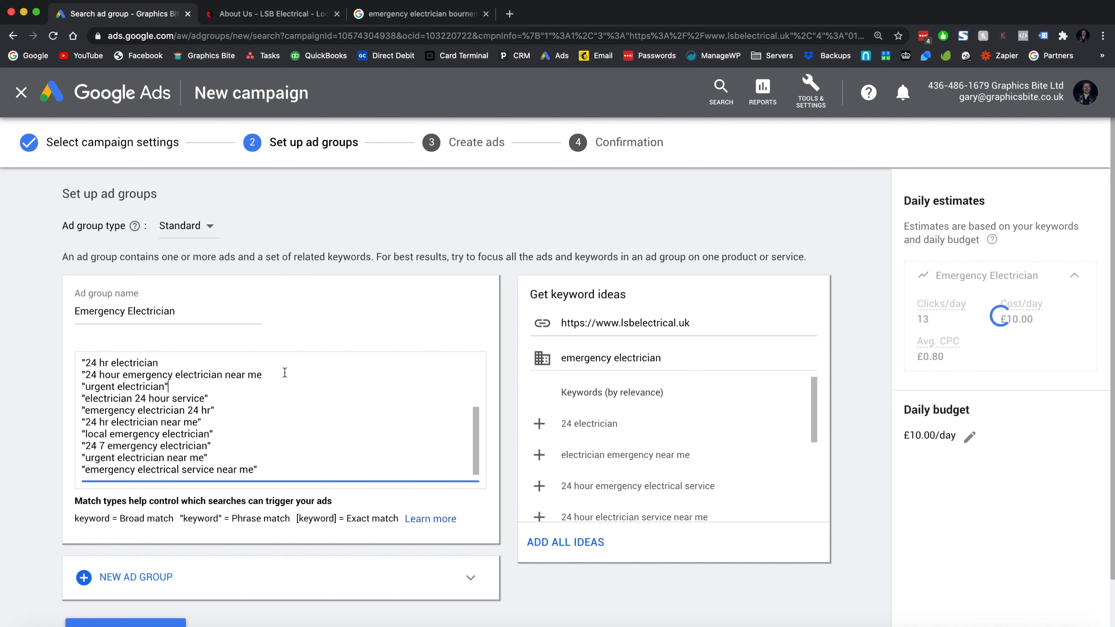
left_click(288, 370)
type("\"")
scroll(288, 370, "up", 2)
left_click(210, 395)
type("\"")
left_click(202, 385)
type("\"")
left_click(231, 372)
type("\"")
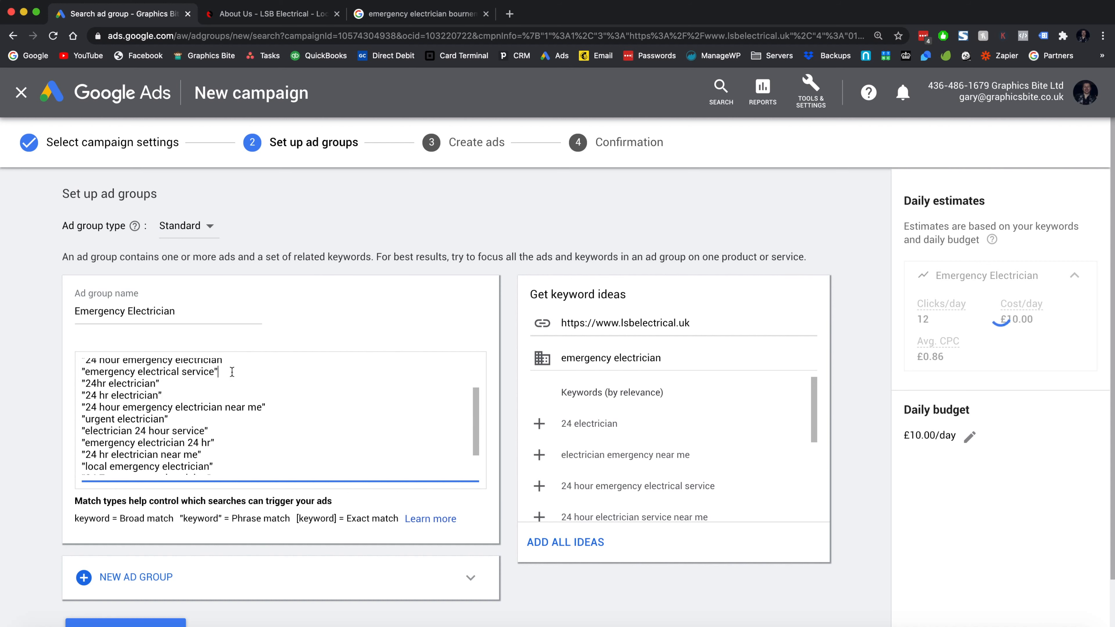
scroll(231, 372, "up", 3)
left_click(235, 408)
type("\"")
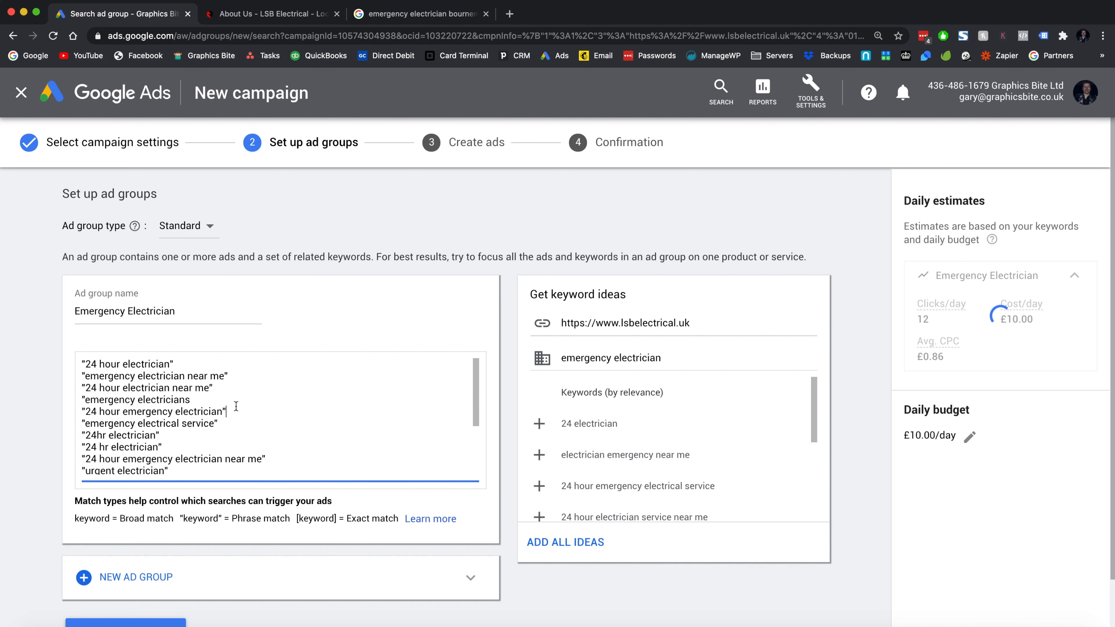
left_click(243, 400)
type("\"")
- Test 'near me' and other trial text after '24 hour electrician', then delete it again
left_click_drag(84, 364, 169, 364)
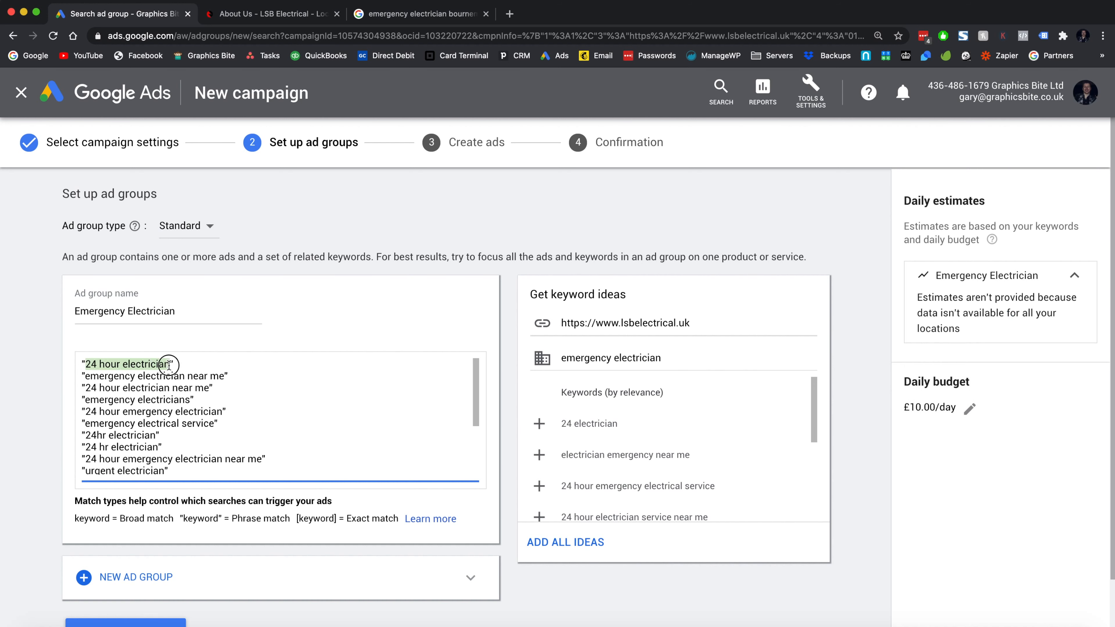
left_click(174, 365)
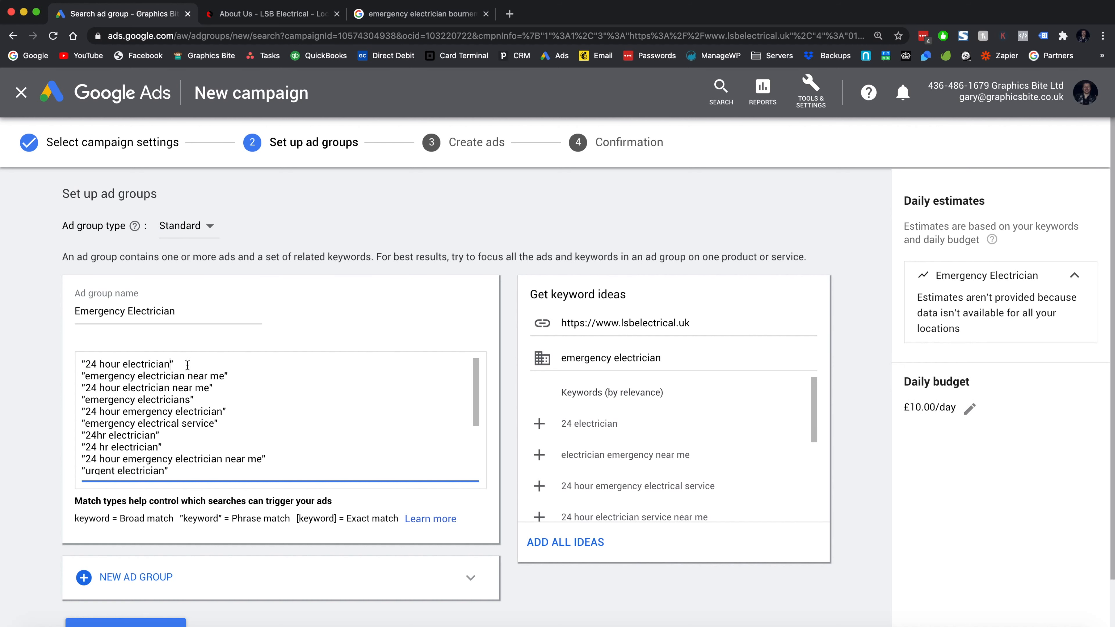
type("near me")
key("BackSpace")
key("BackSpace")
key("BackSpace")
key("BackSpace")
key("BackSpace")
key("BackSpace")
key("BackSpace")
left_click_drag(297, 519, 397, 519)
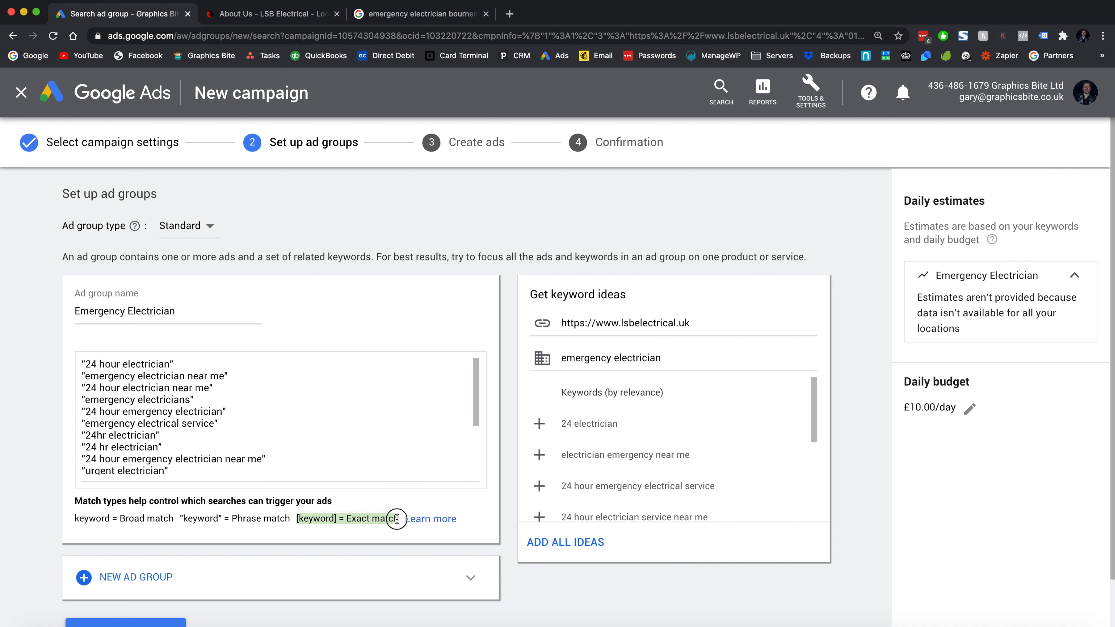
left_click(236, 389)
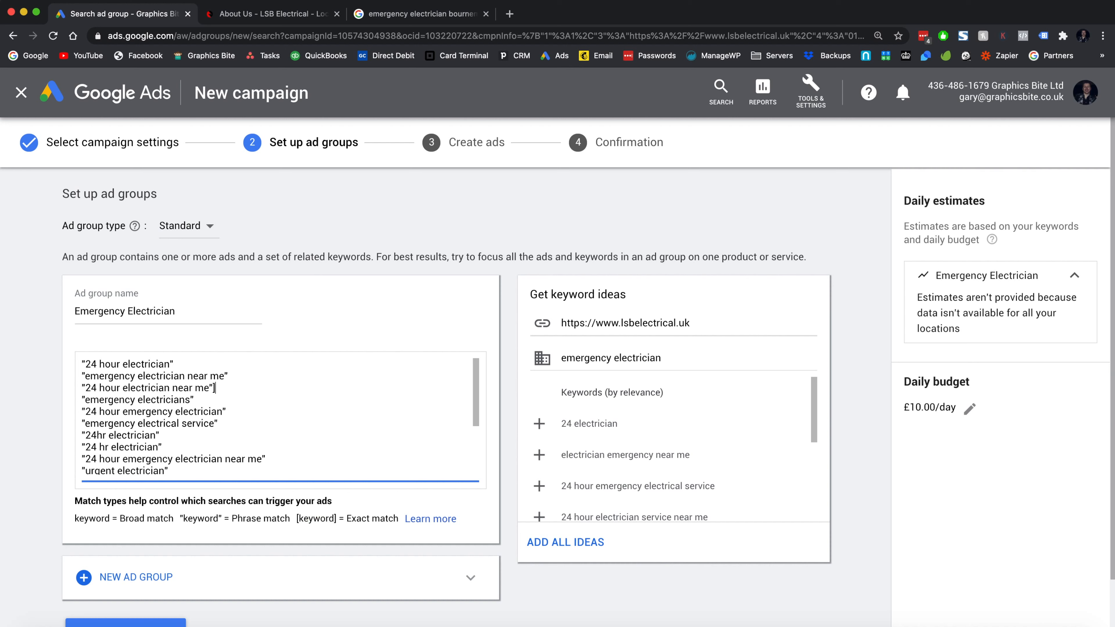
key("BackSpace")
left_click(187, 364)
type("fchris")
key("BackSpace")
key("BackSpace")
key("BackSpace")
key("BackSpace")
key("BackSpace")
type("bourn")
key("BackSpace")
key("BackSpace")
key("BackSpace")
key("BackSpace")
key("BackSpace")
scroll(283, 447, "down", 3)
scroll(283, 447, "down", 2)
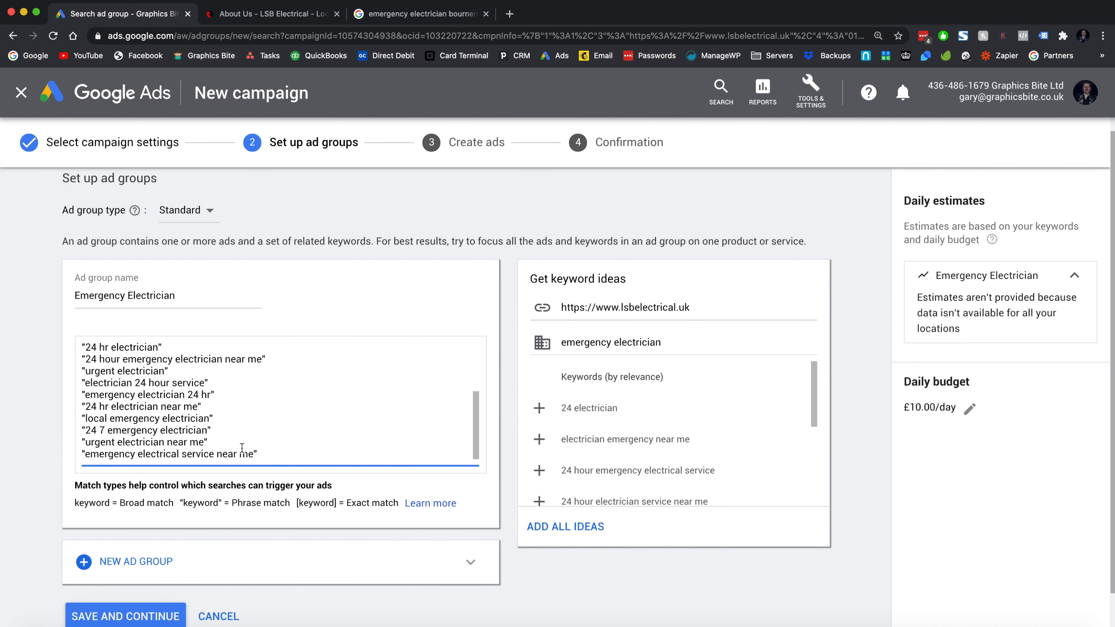
scroll(243, 448, "down", 2)
- Save the Emergency Electrician ad group and begin editing the new text ad's final URL
left_click(124, 570)
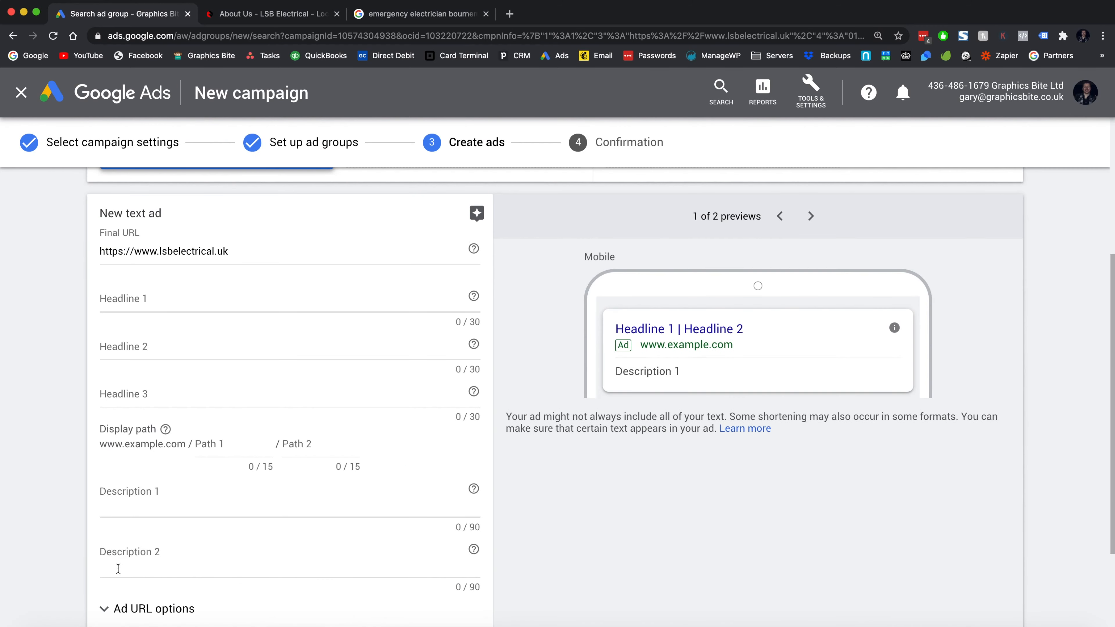
left_click(250, 253)
scroll(250, 252, "up", 2)
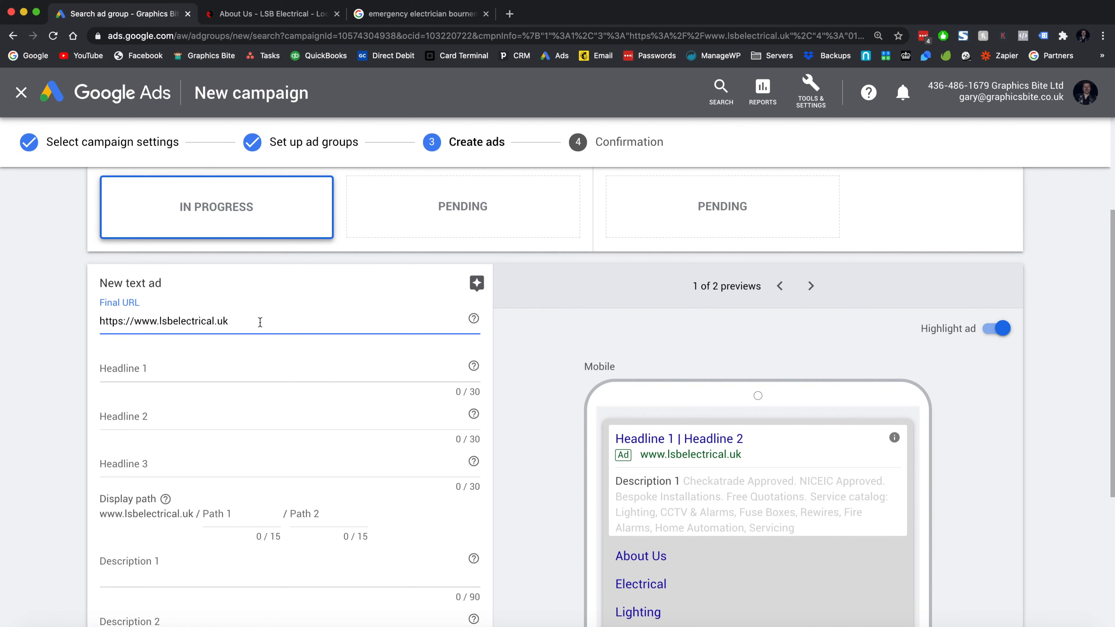
- Review the LSB Electrical Plumbing and home pages, then return to Ads to start Headline 1
left_click(251, 16)
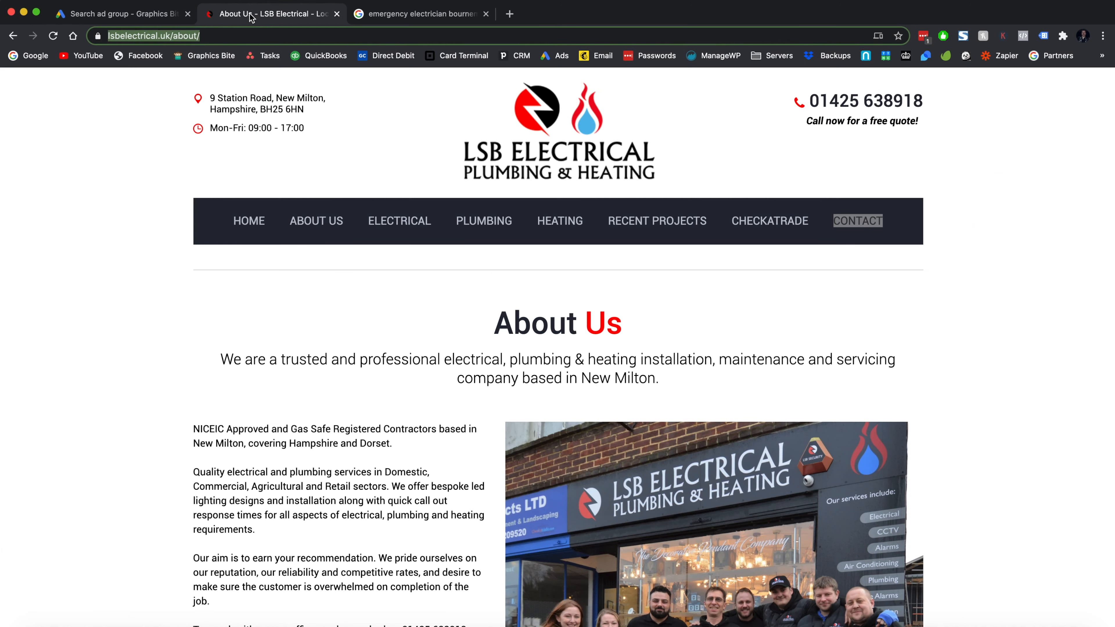
left_click(485, 224)
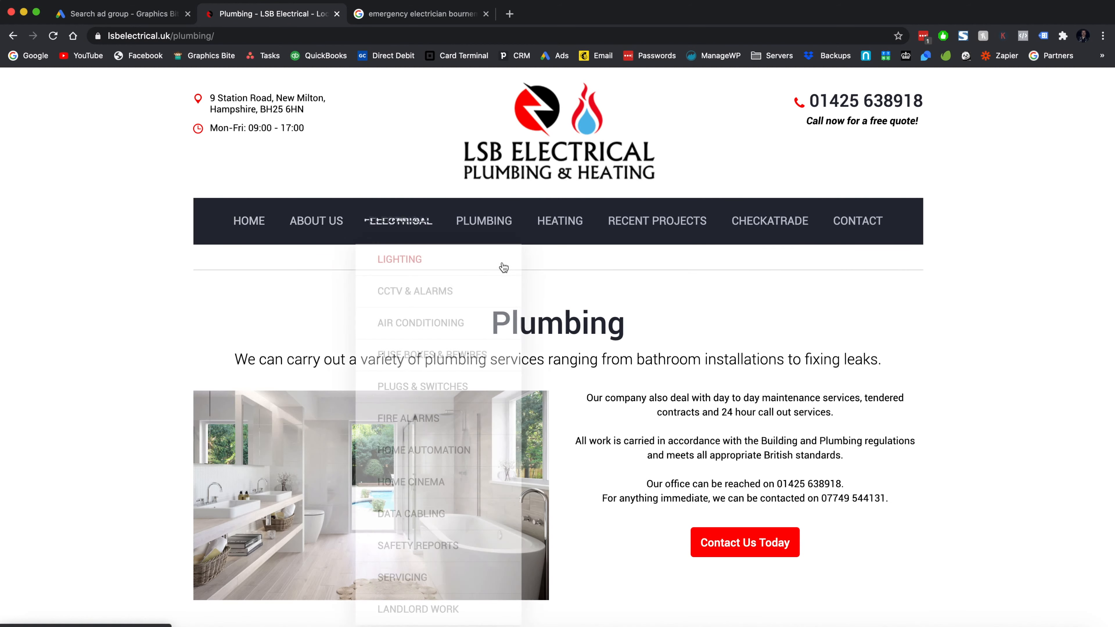
mouse_move(508, 235)
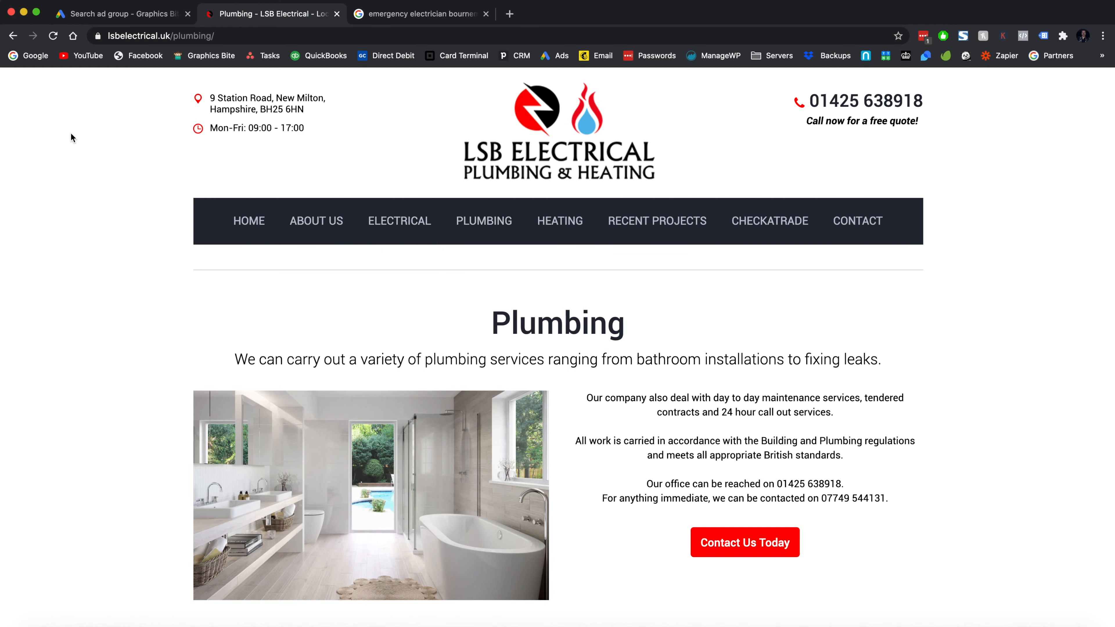
left_click(497, 123)
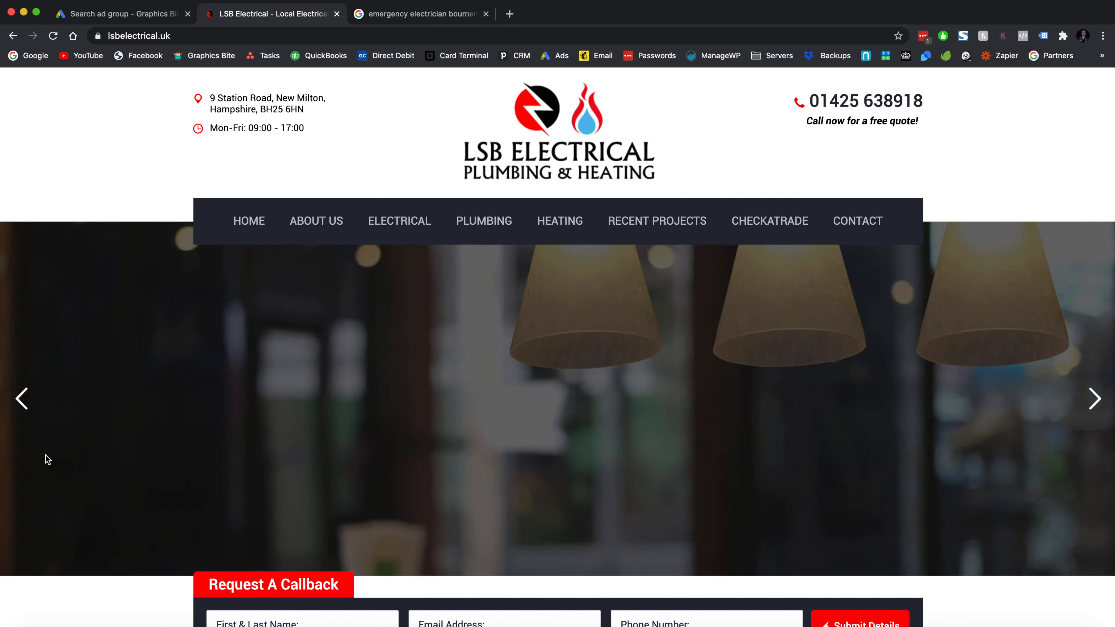
scroll(91, 243, "down", 5)
scroll(90, 243, "down", 5)
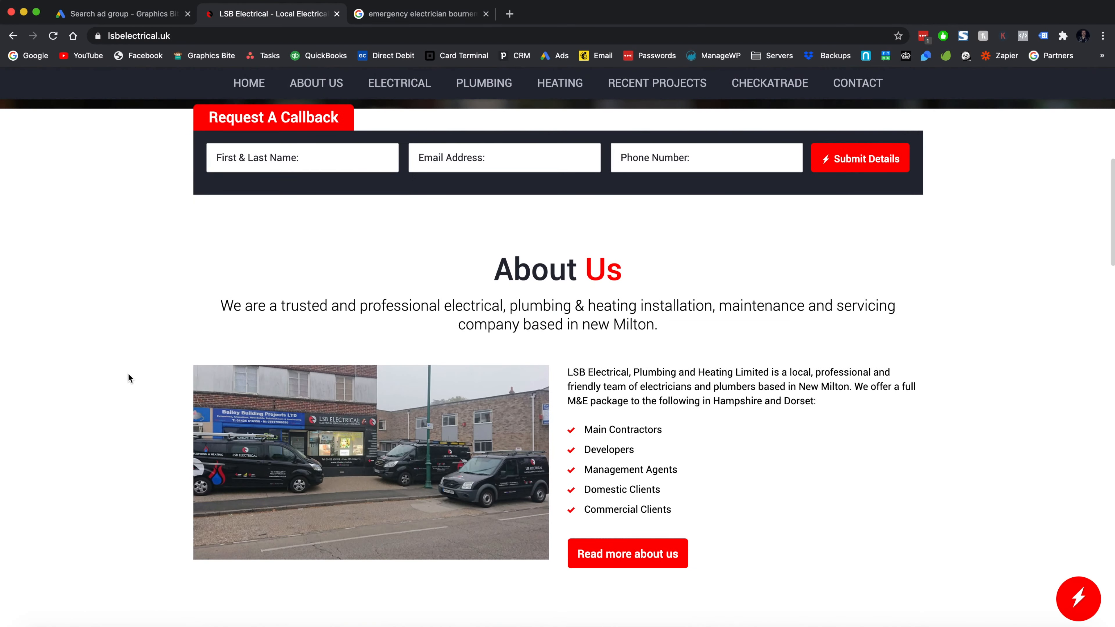
scroll(87, 316, "up", 10)
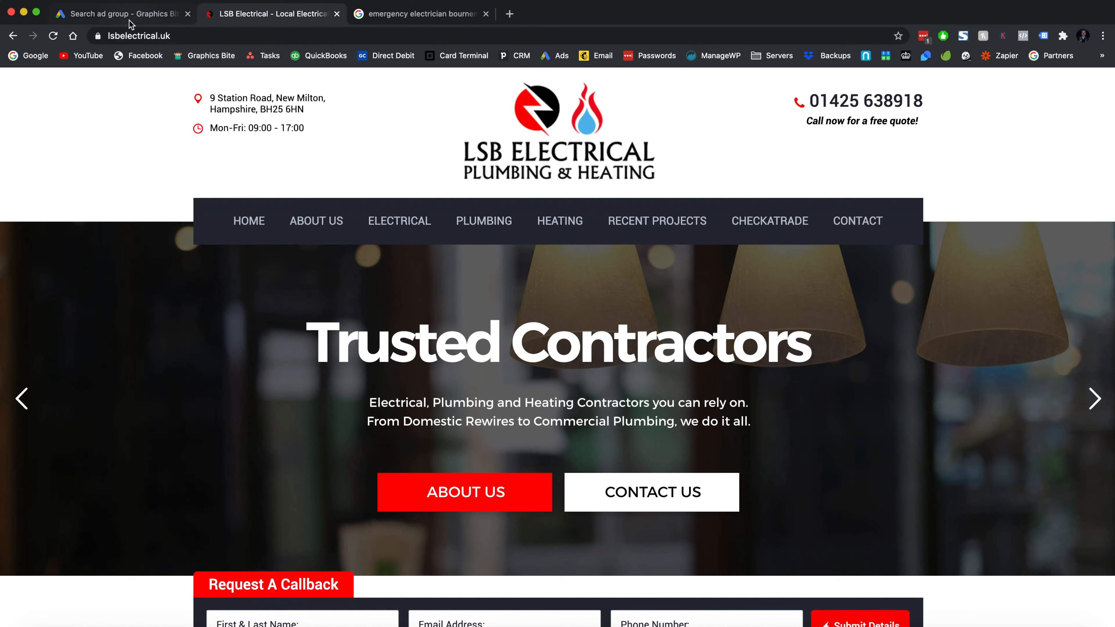
left_click(127, 15)
left_click(183, 380)
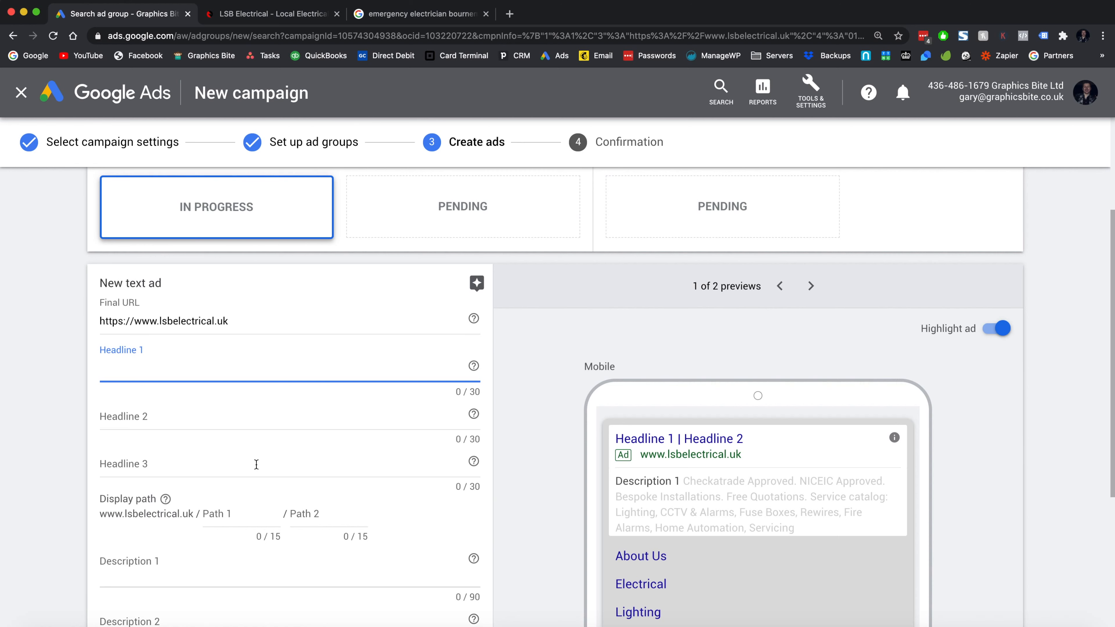
scroll(256, 464, "up", 3)
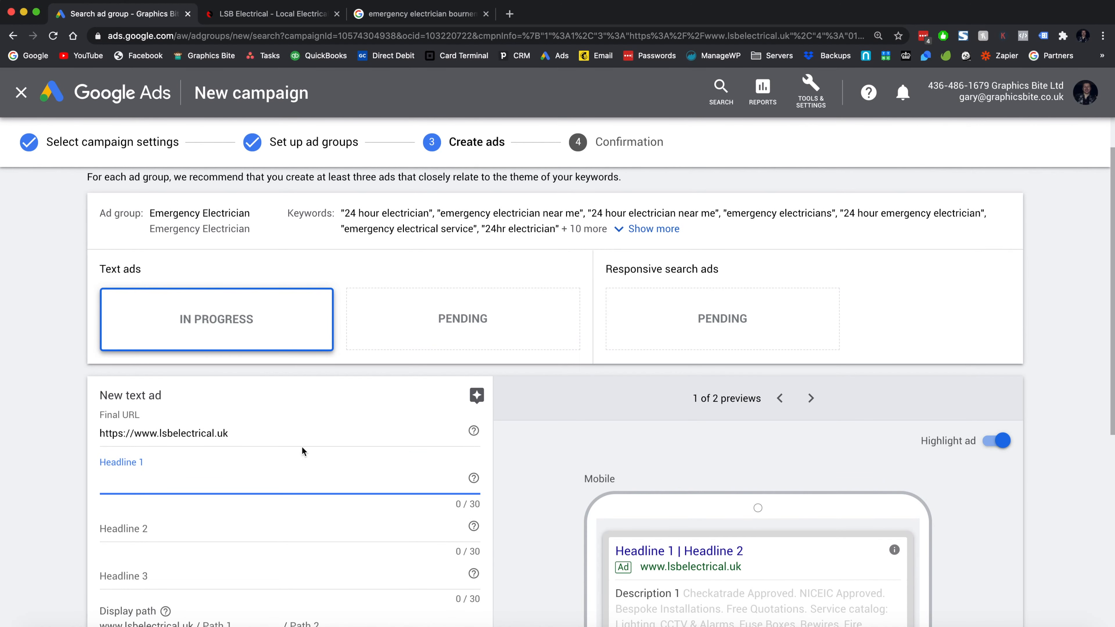
scroll(312, 442, "down", 3)
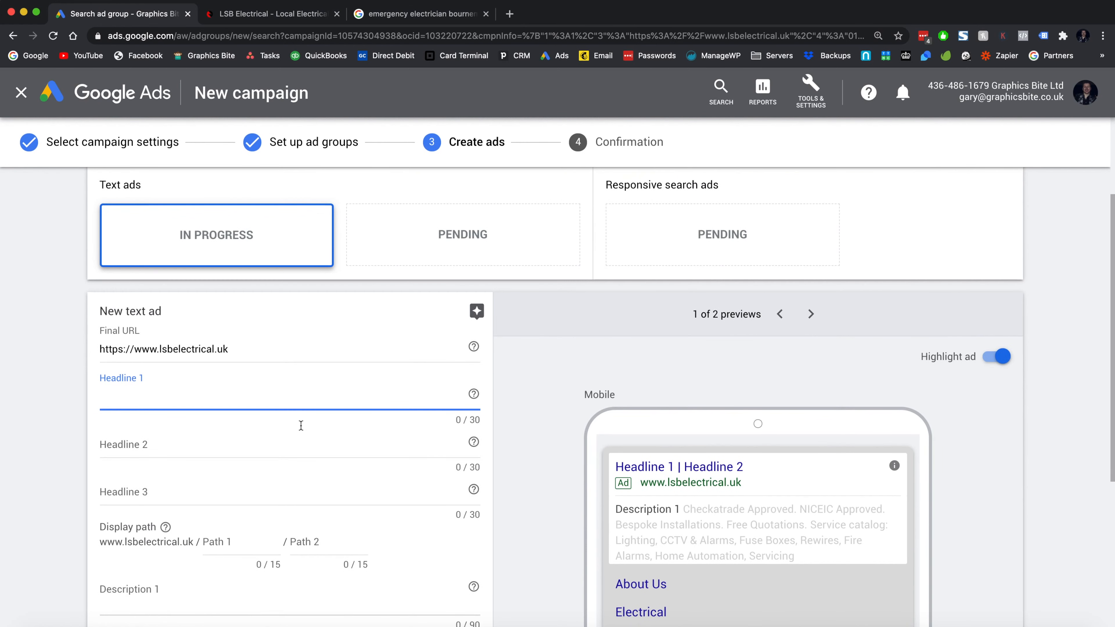
scroll(247, 394, "down", 2)
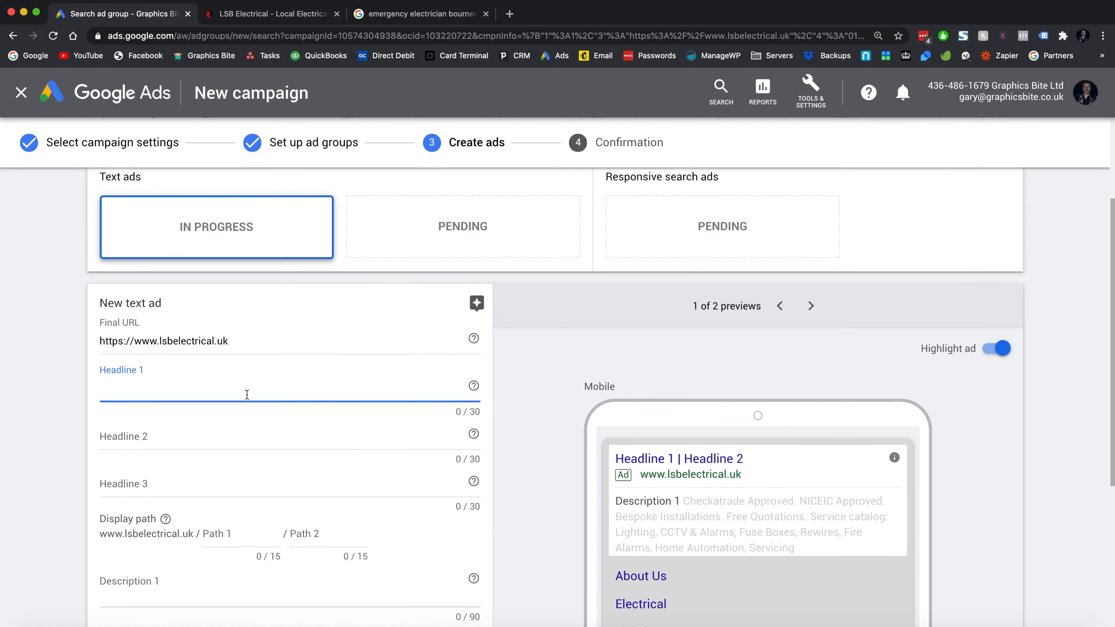
left_click(204, 395)
left_click(185, 437)
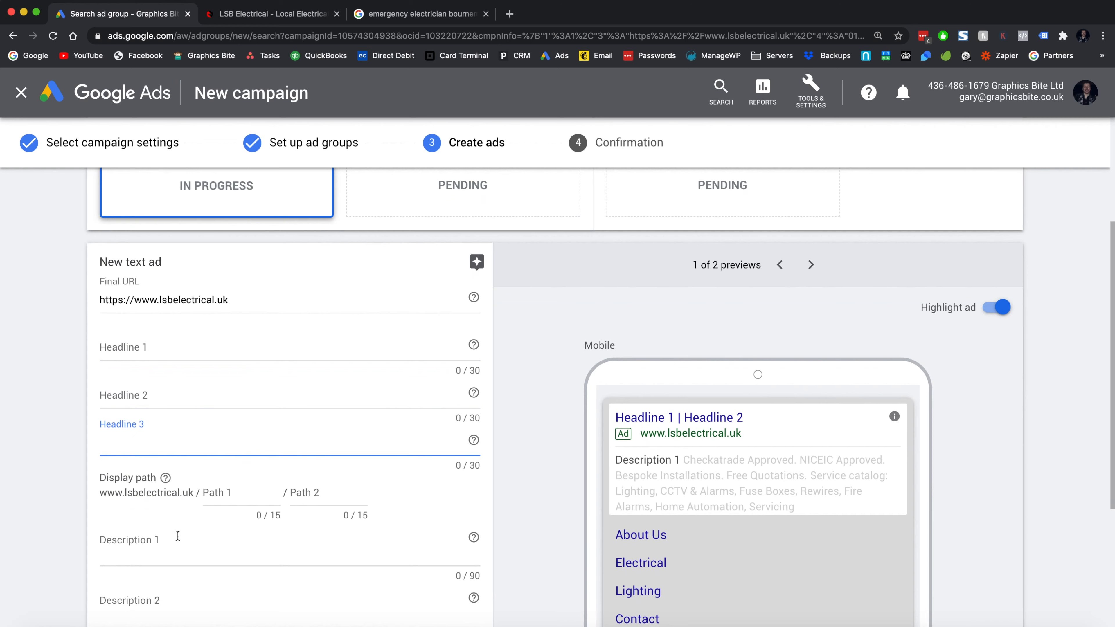
scroll(483, 382, "up", 4)
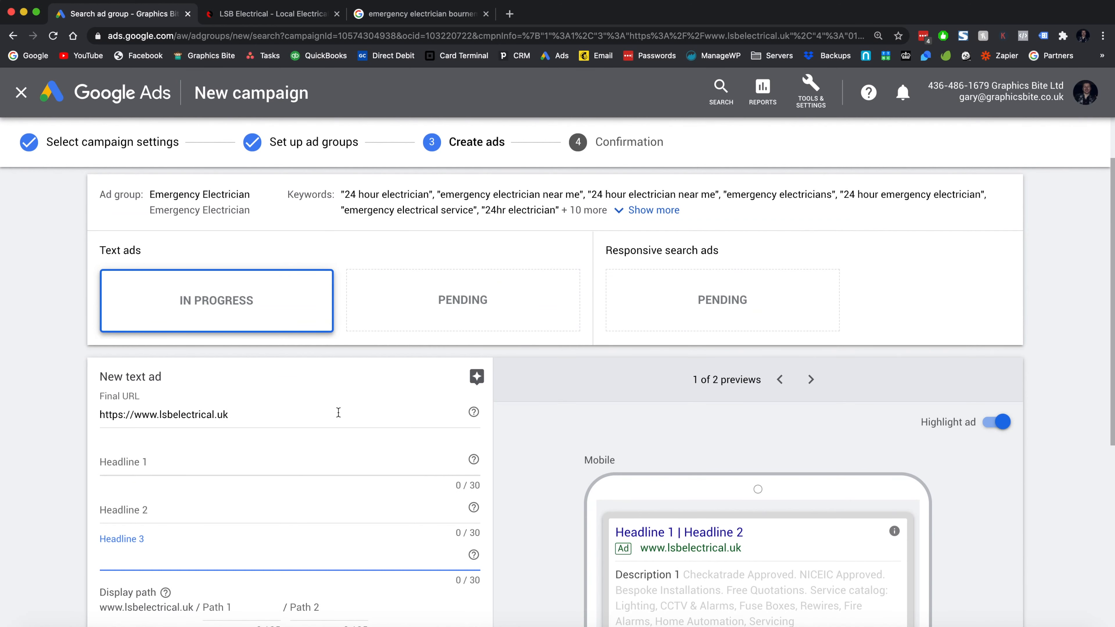
scroll(339, 412, "down", 2)
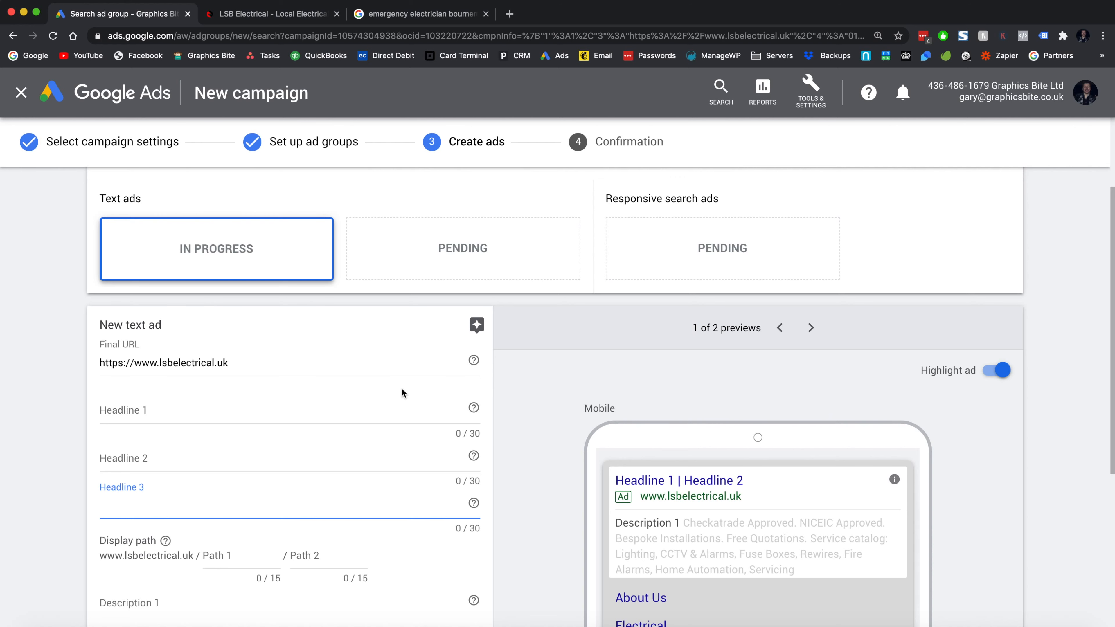
- Enter 'Fast Response Electrician' as Headline 1 of the new text ad
scroll(402, 389, "up", 2)
scroll(402, 389, "down", 1)
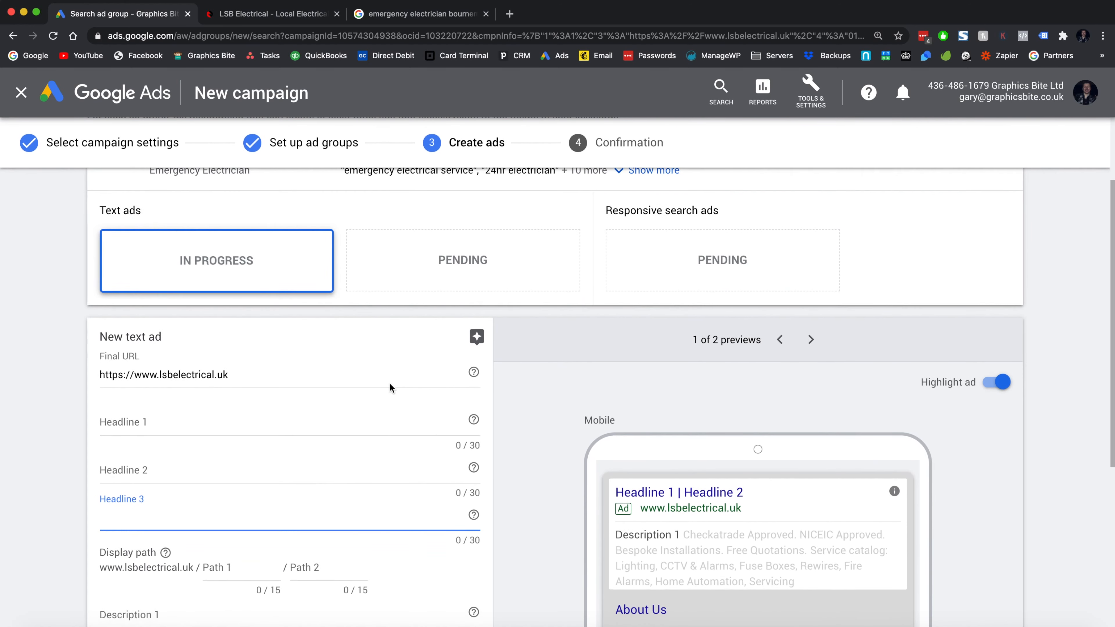
left_click(407, 271)
left_click(295, 420)
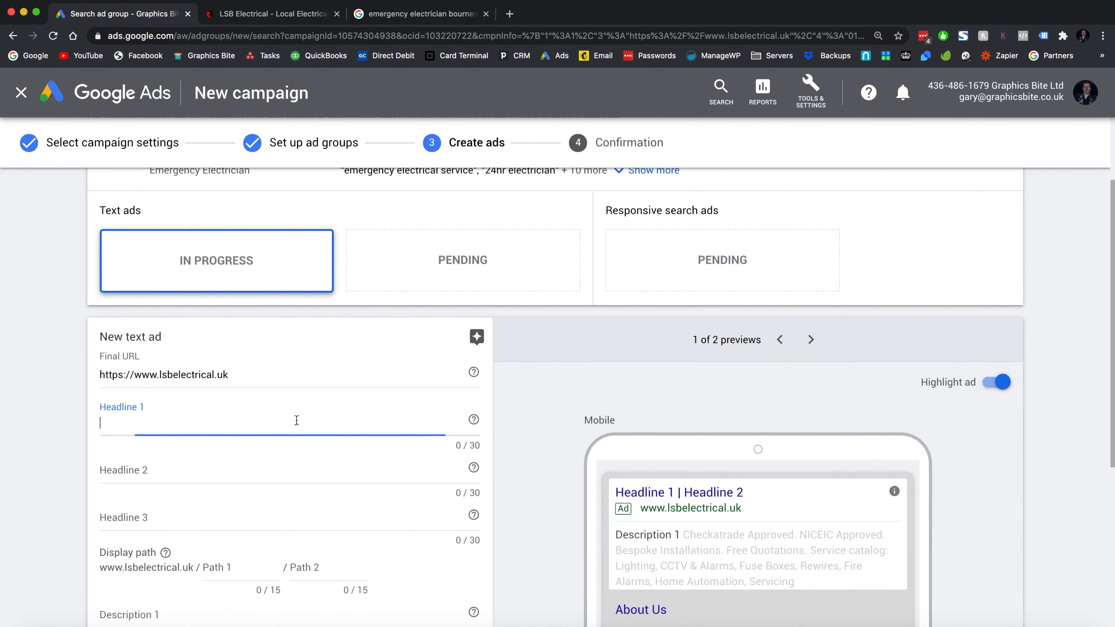
left_click(253, 472)
left_click(224, 517)
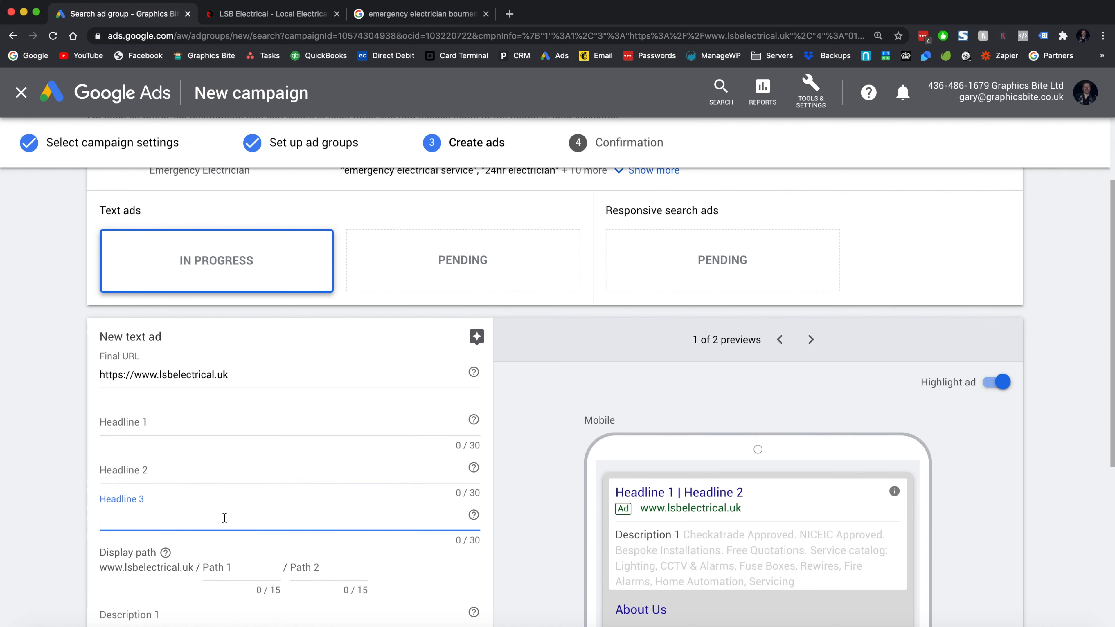
scroll(224, 517, "down", 2)
scroll(772, 199, "up", 1)
left_click(747, 267)
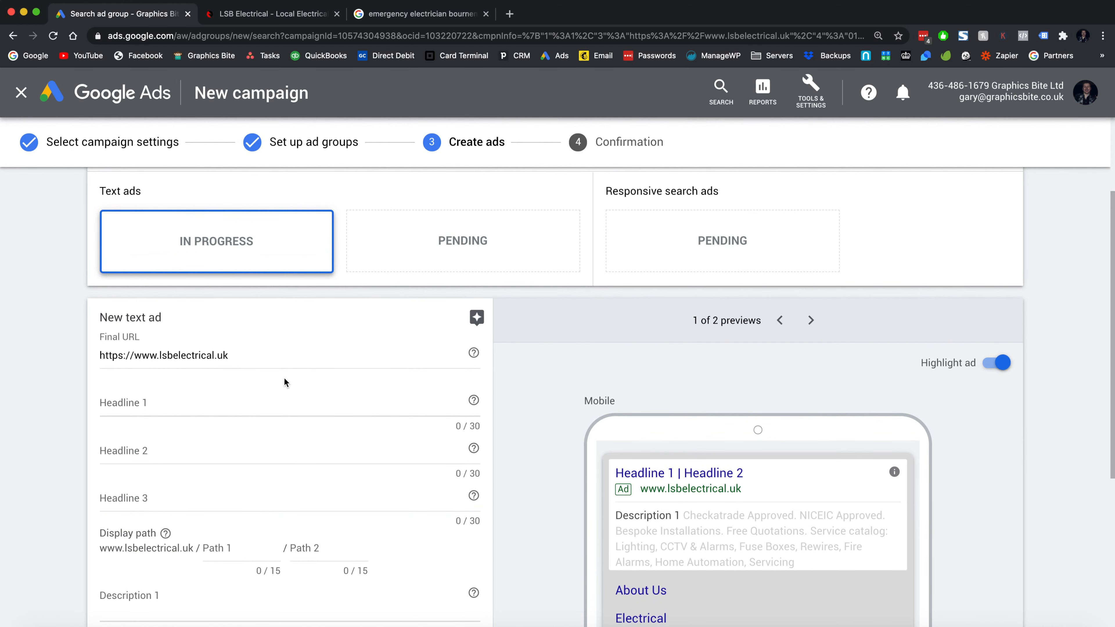
left_click(243, 408)
scroll(244, 411, "down", 1)
scroll(244, 409, "down", 2)
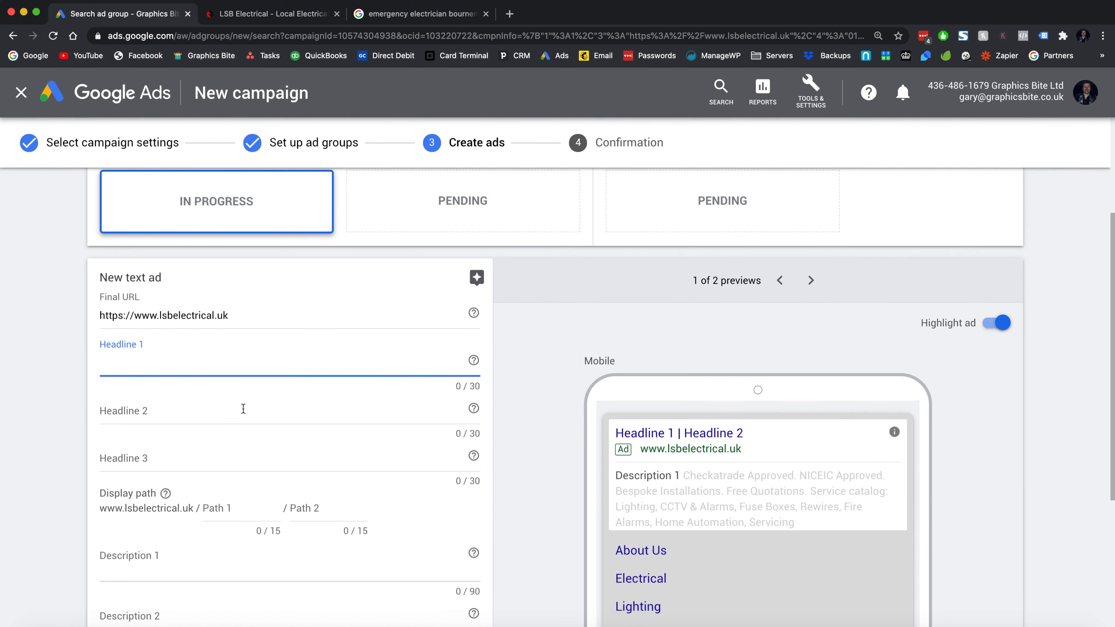
scroll(242, 405, "up", 2)
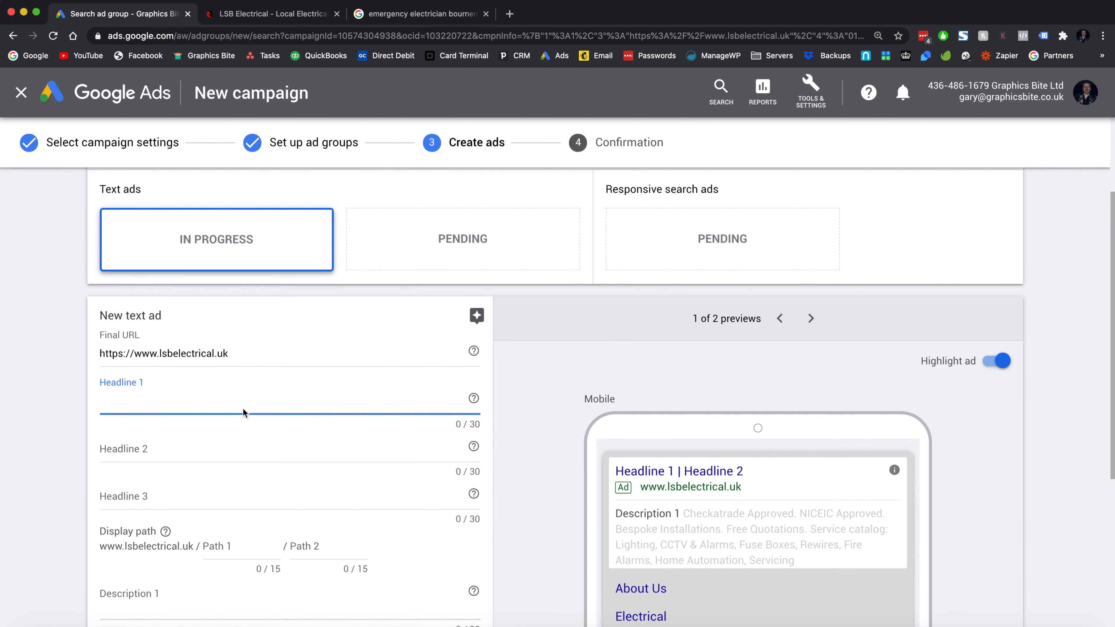
type("Fas")
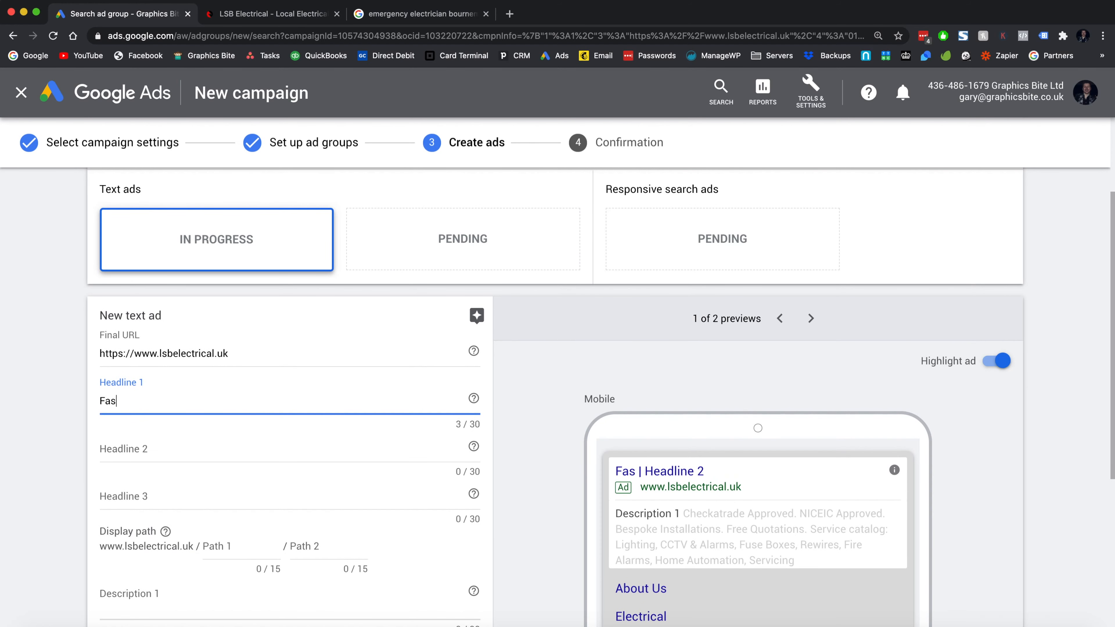
type("t Response El")
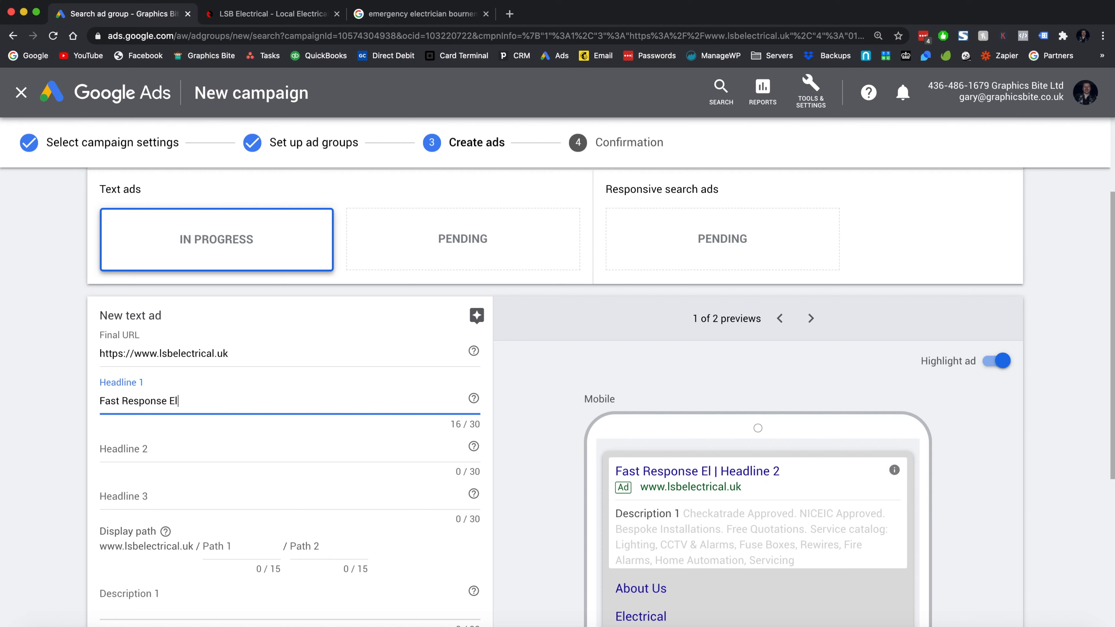
type("ectirician")
- Fill Headline 2 with 'Local Call Outs' and Headline 3 with 'NICEIC Approved'
key("Tab")
type("Local Call Ou")
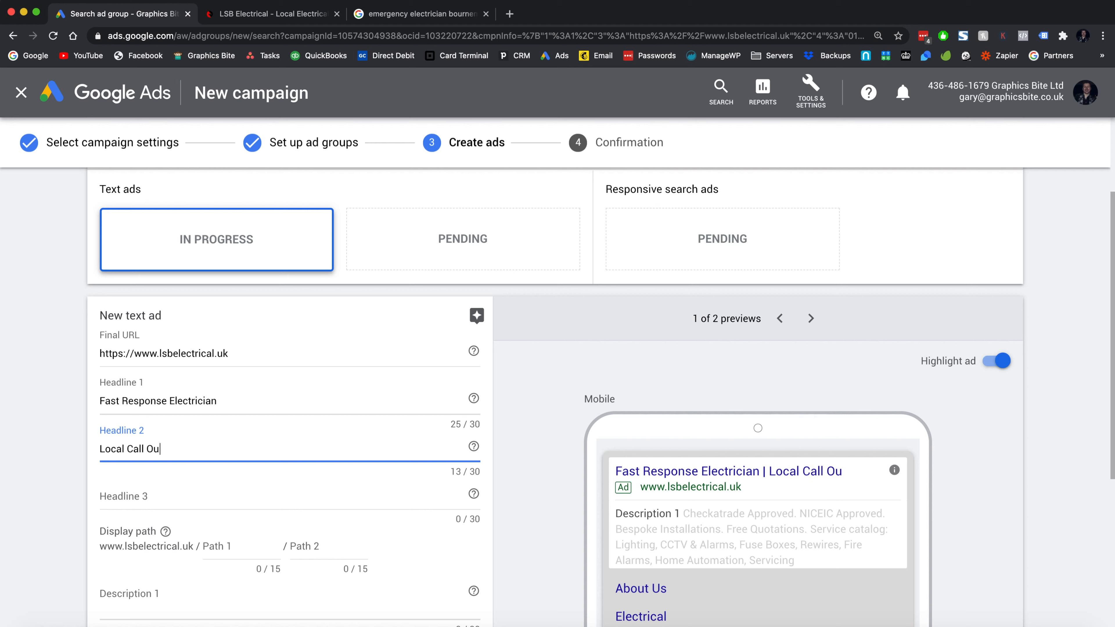
type("ts")
key("Tab")
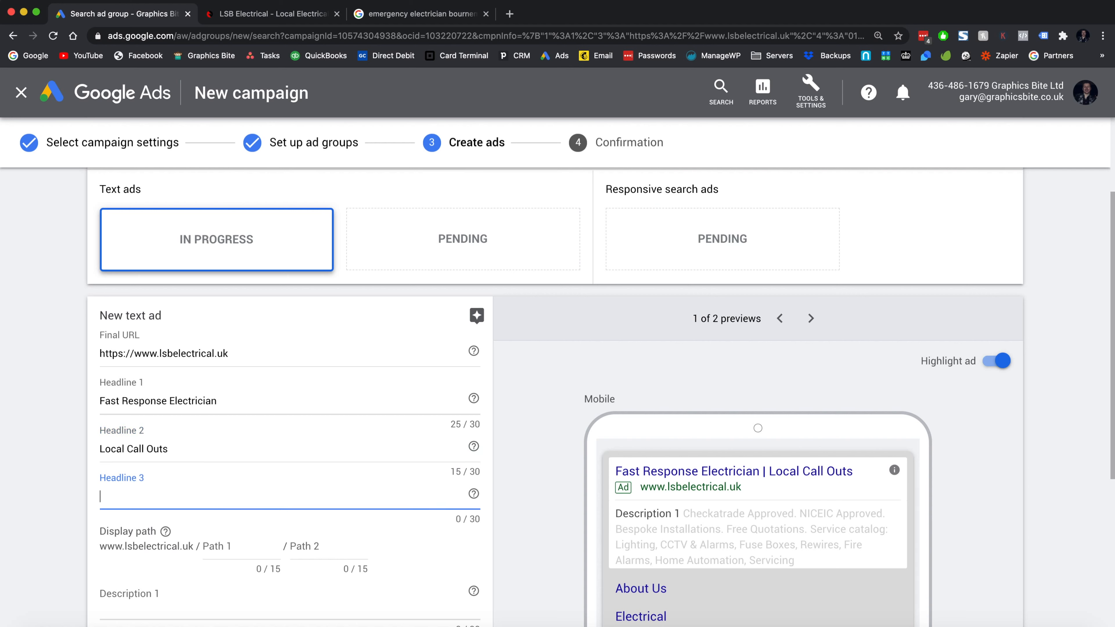
type("NICEIC A")
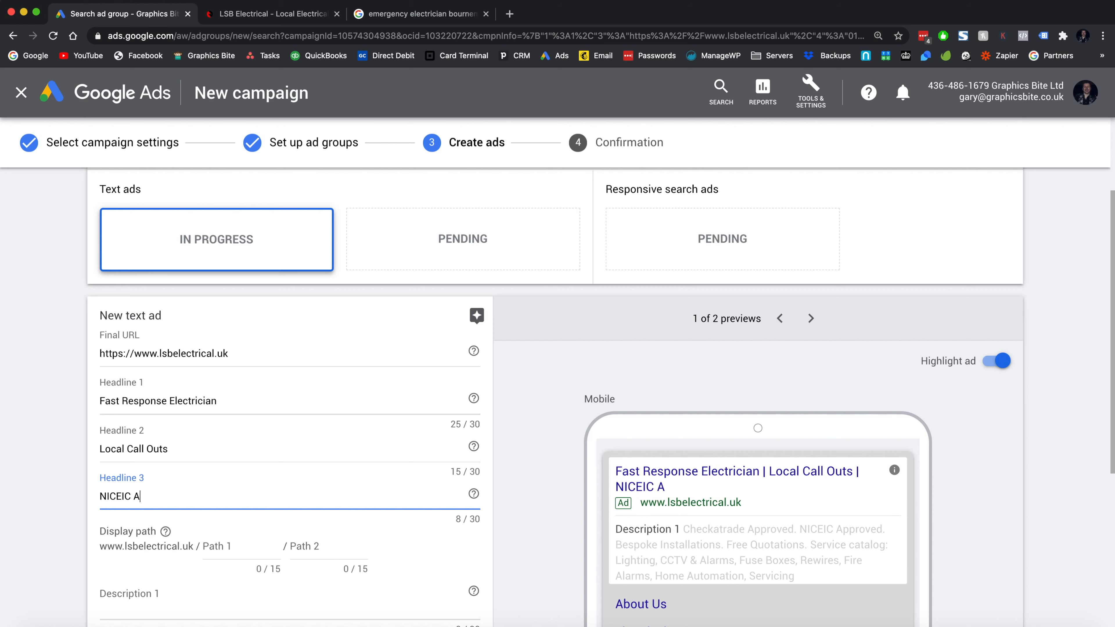
type("pproved")
scroll(715, 412, "down", 3)
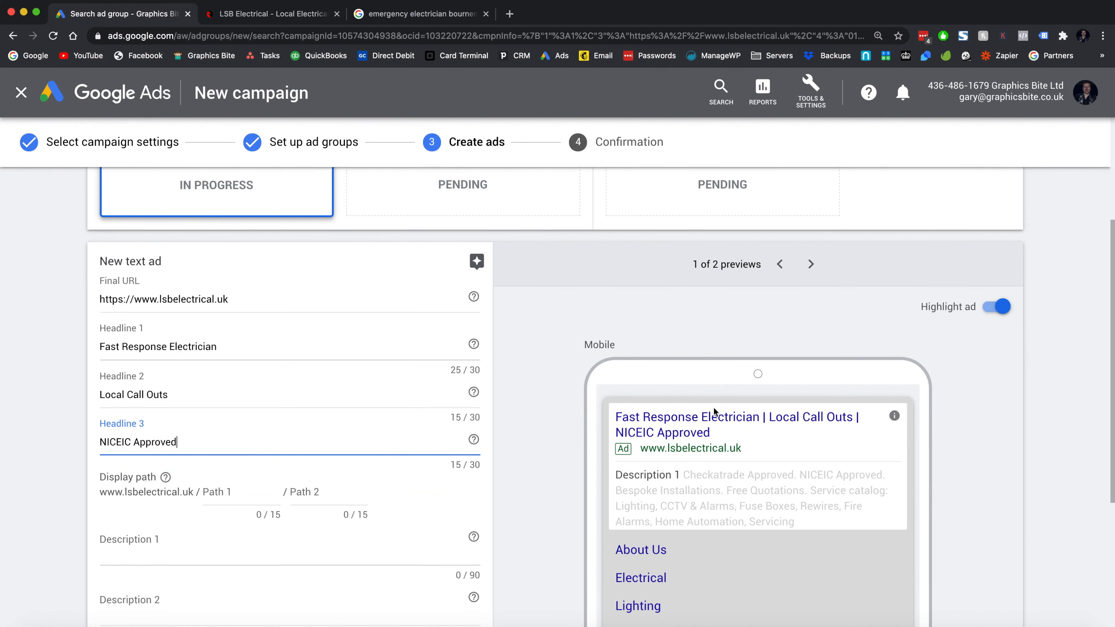
scroll(714, 411, "down", 1)
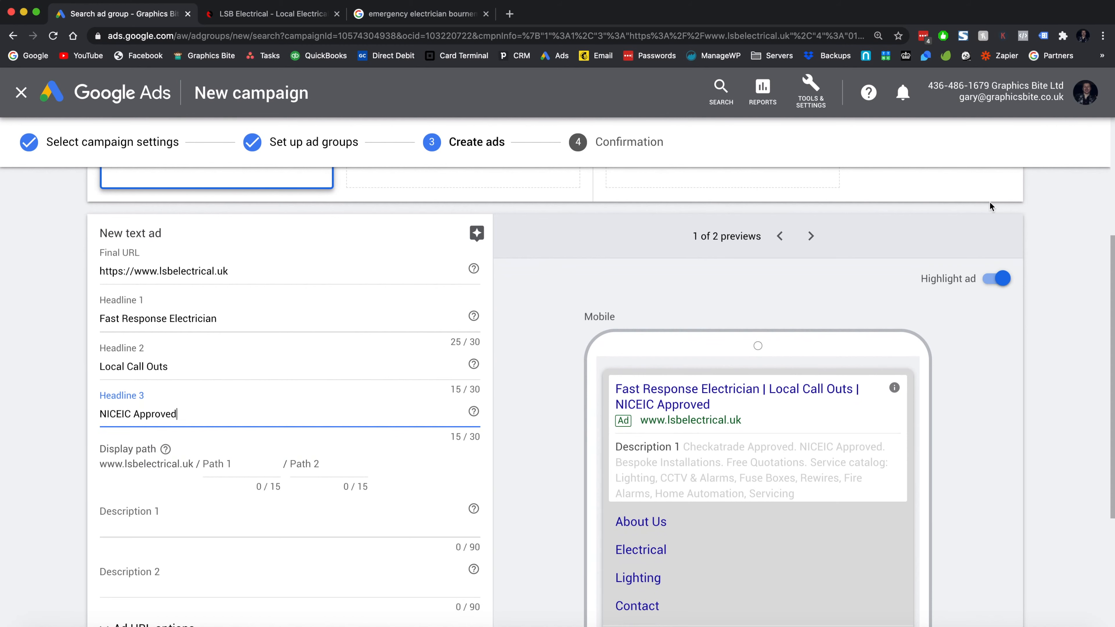
left_click(811, 236)
left_click(782, 238)
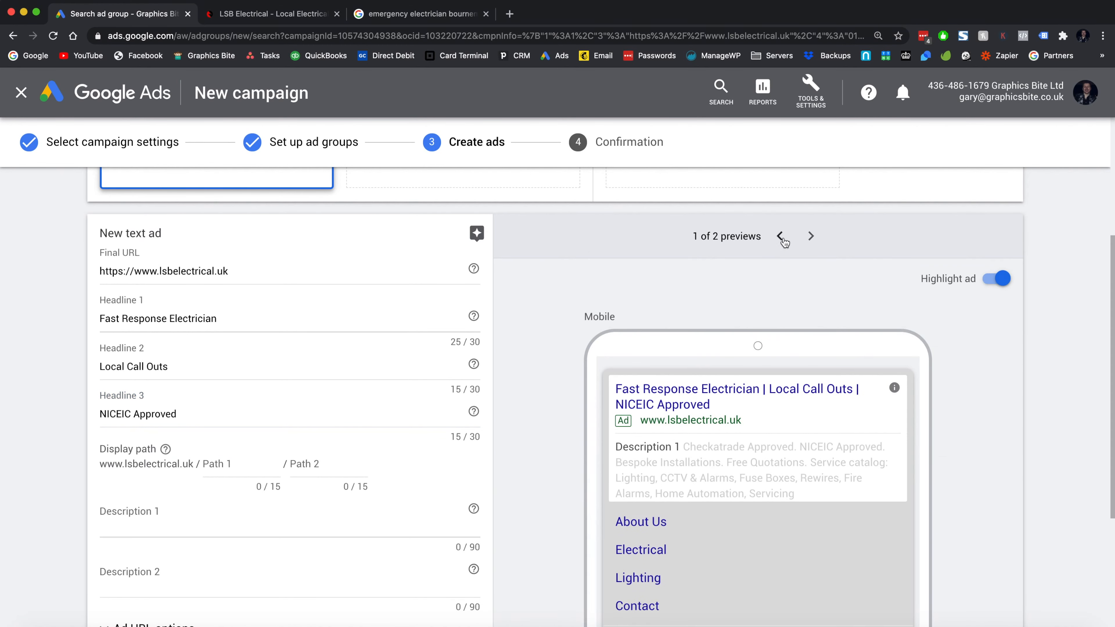
left_click(811, 235)
left_click(780, 237)
left_click(222, 462)
type("bournemouth")
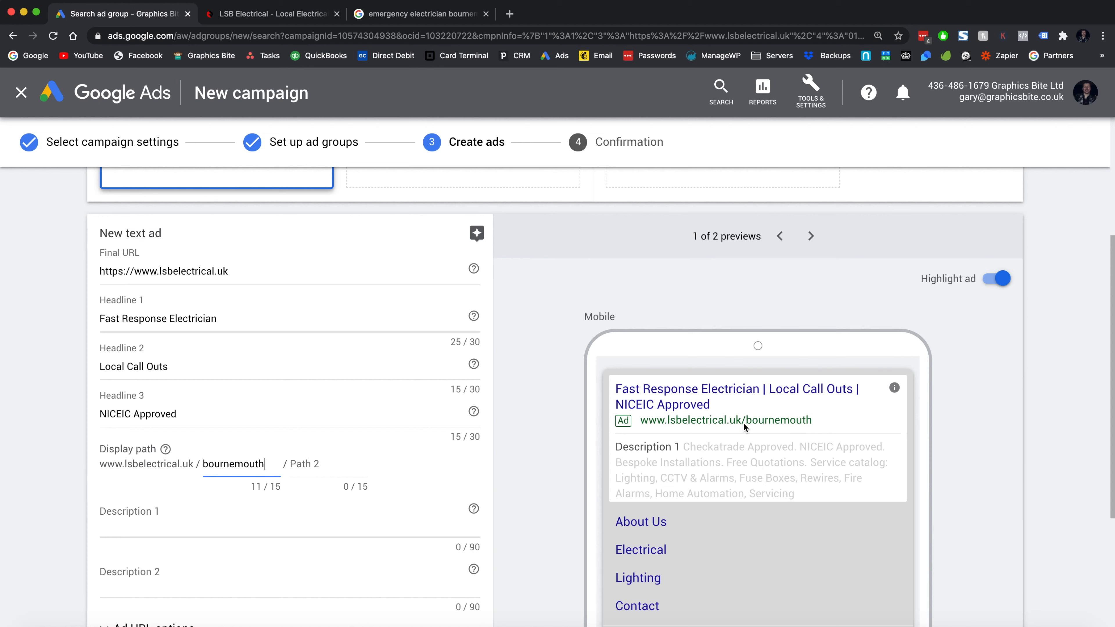
left_click_drag(745, 423, 811, 425)
left_click(812, 423)
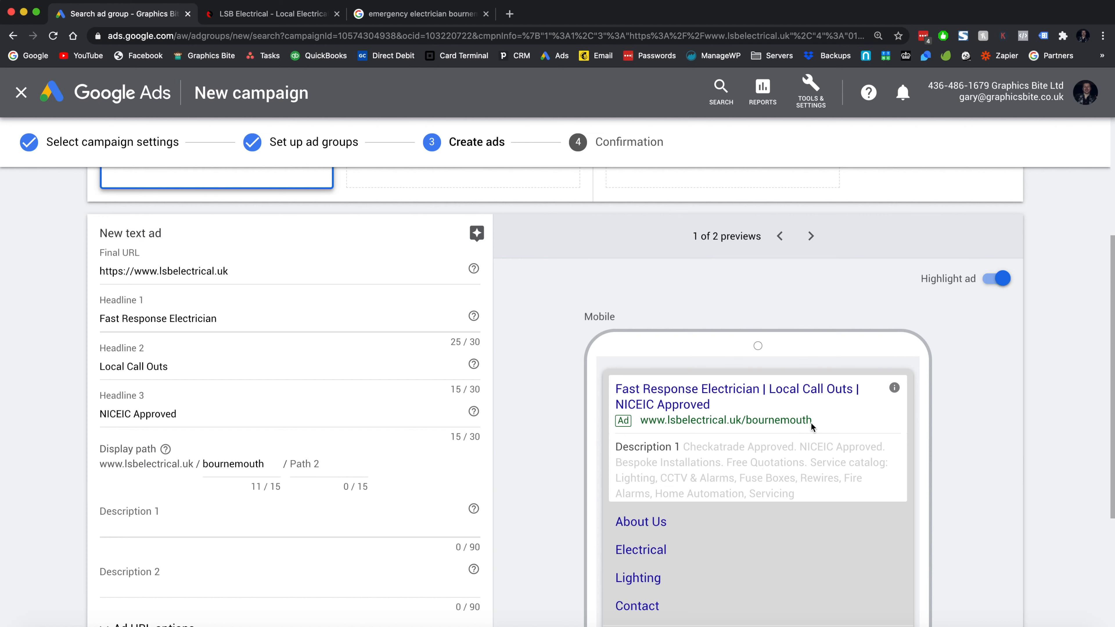
double_click(235, 465)
key("BackSpace")
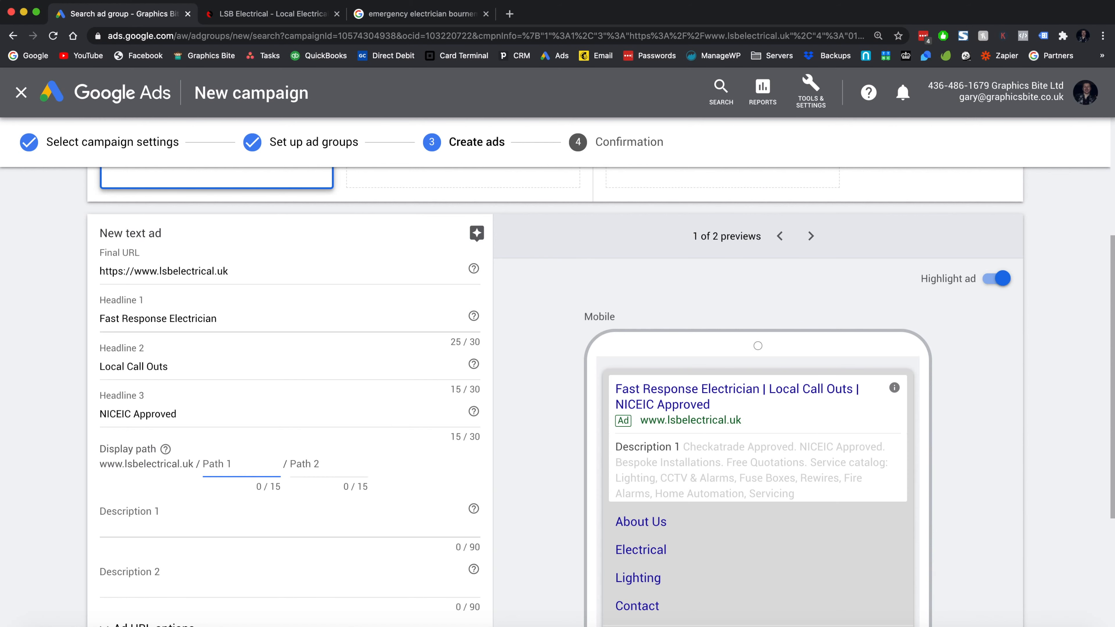
scroll(190, 470, "down", 2)
left_click(192, 438)
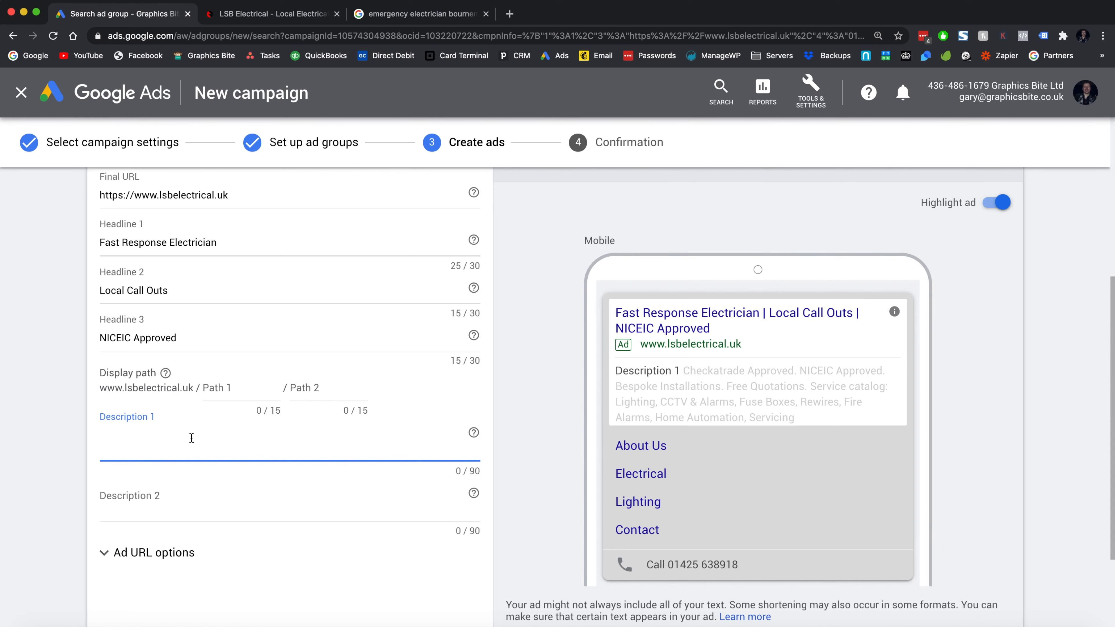
- Paste the LSB Electrical About Us intro sentence into Description 1, currently 133/90 characters
left_click(236, 19)
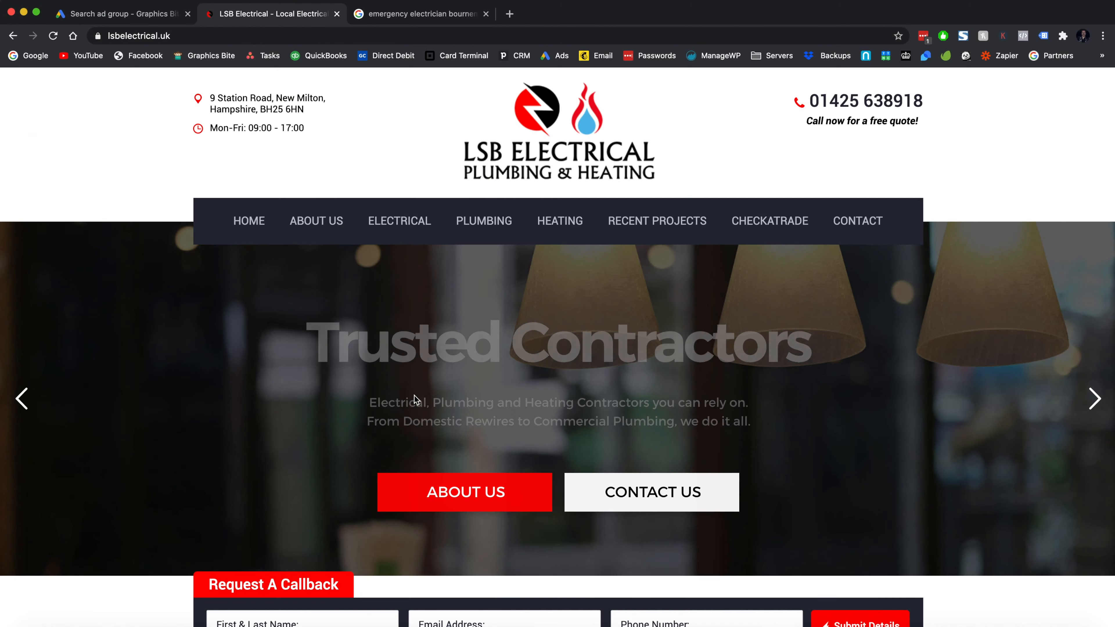
scroll(295, 389, "down", 9)
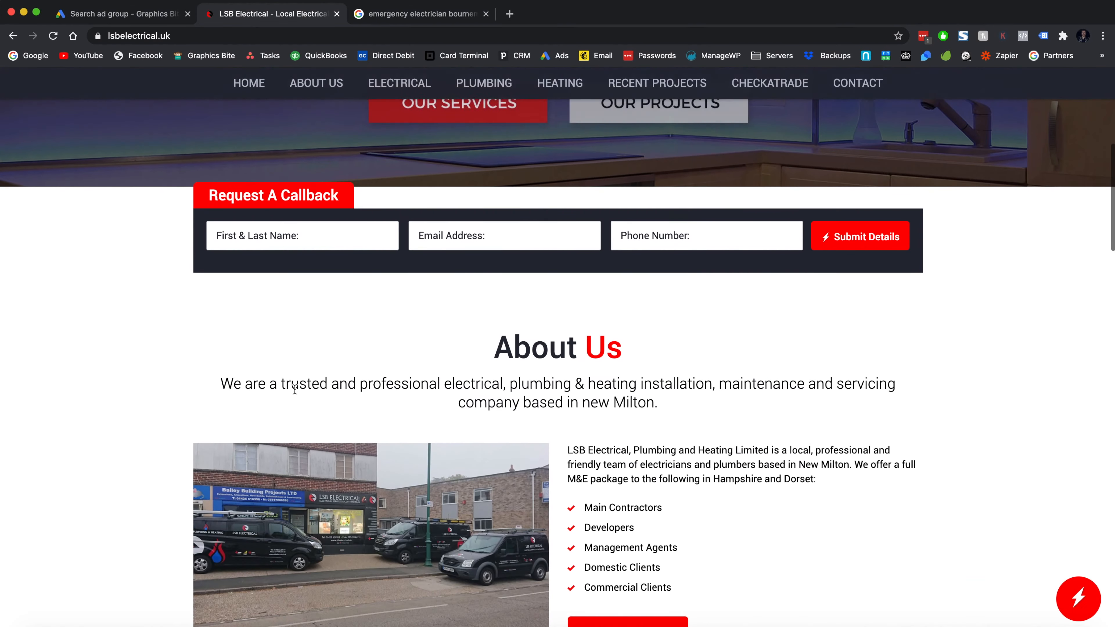
left_click_drag(219, 381, 705, 393)
key("super+c")
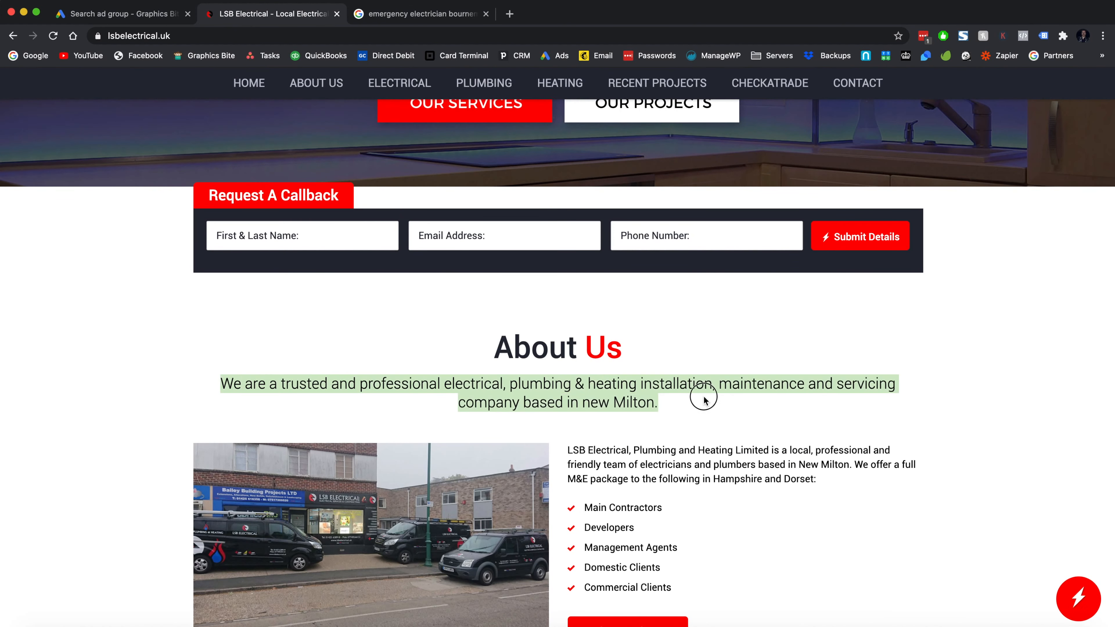
left_click(151, 16)
key("super+v")
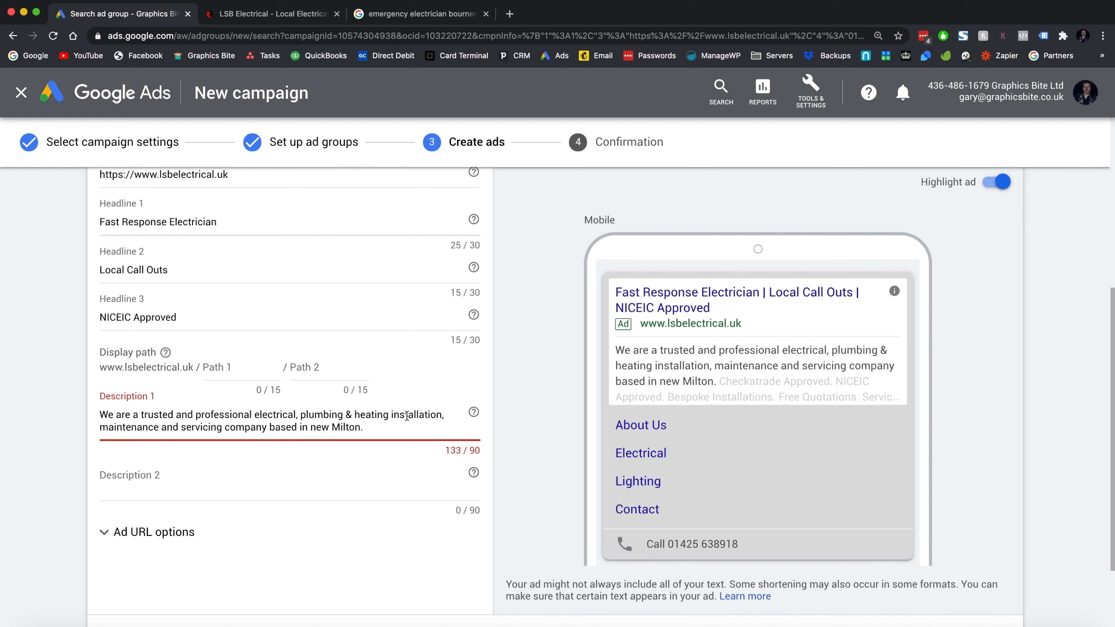
- Trim Description 1 to 'We are a trusted and professional electrical company based in Bournemouth.' (74/90)
left_click_drag(300, 414, 442, 415)
key("BackSpace")
key("BackSpace")
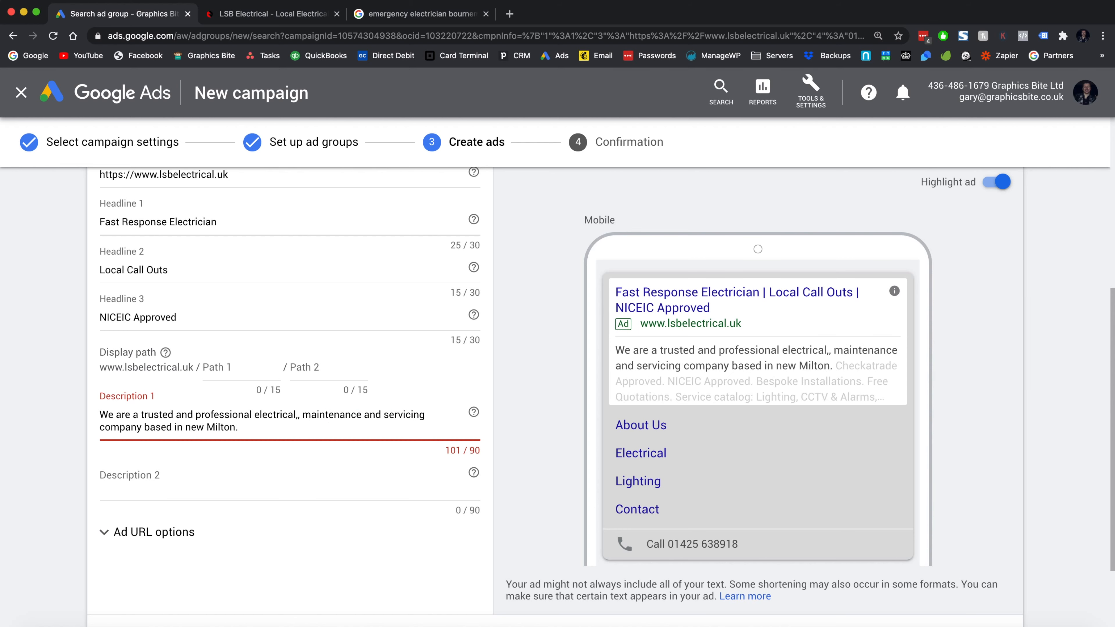
key("BackSpace")
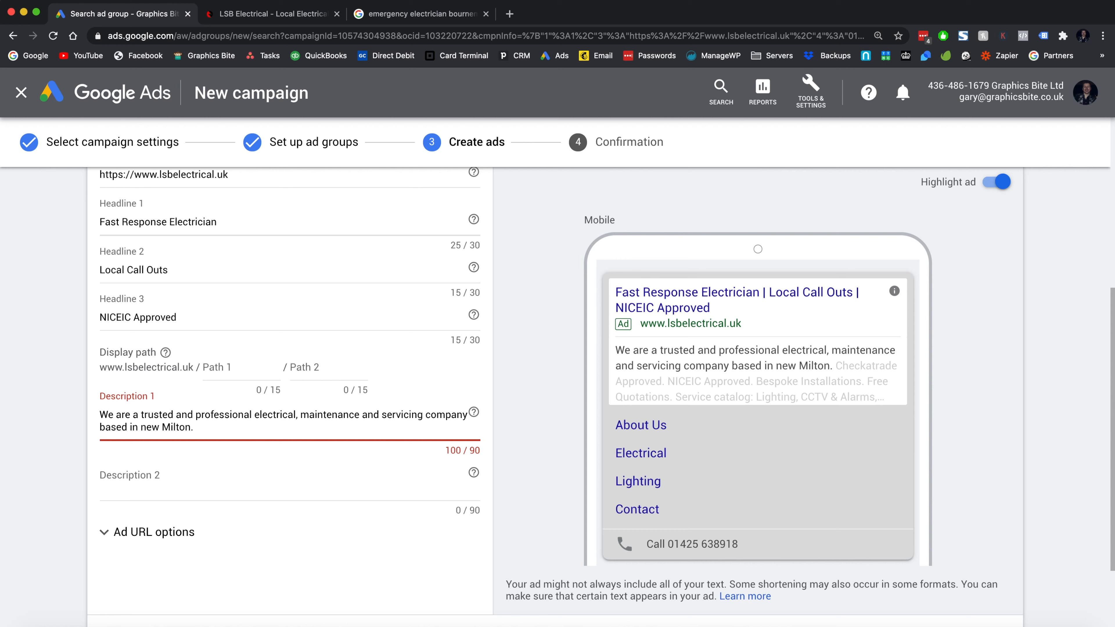
key("BackSpace")
key("BackSpace")
key("BackSpace")
key("BackSpace")
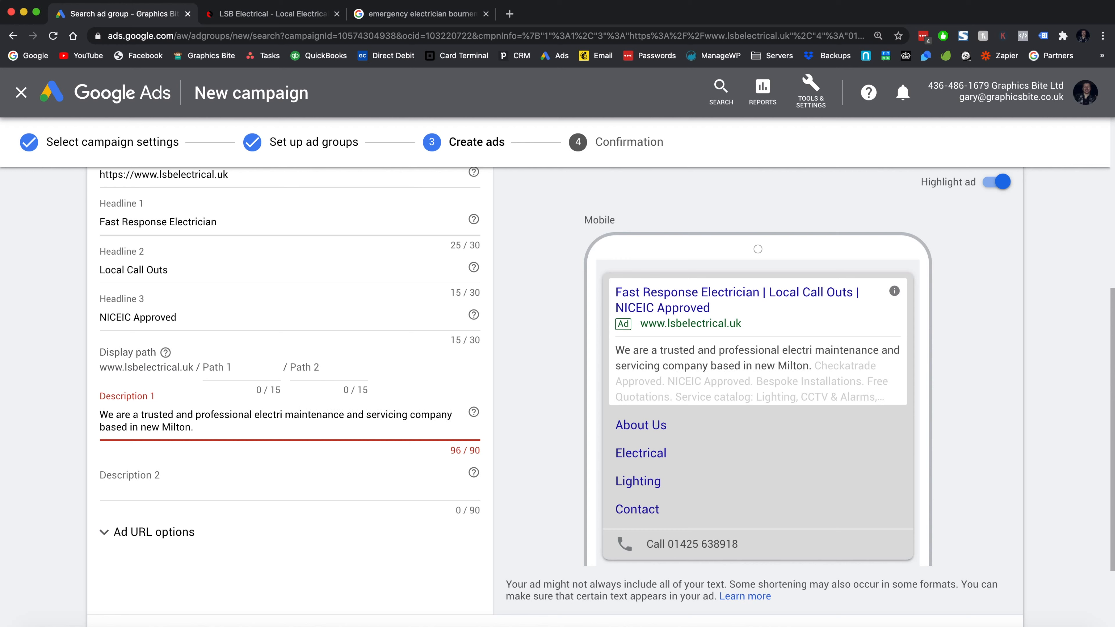
type("cal company based in")
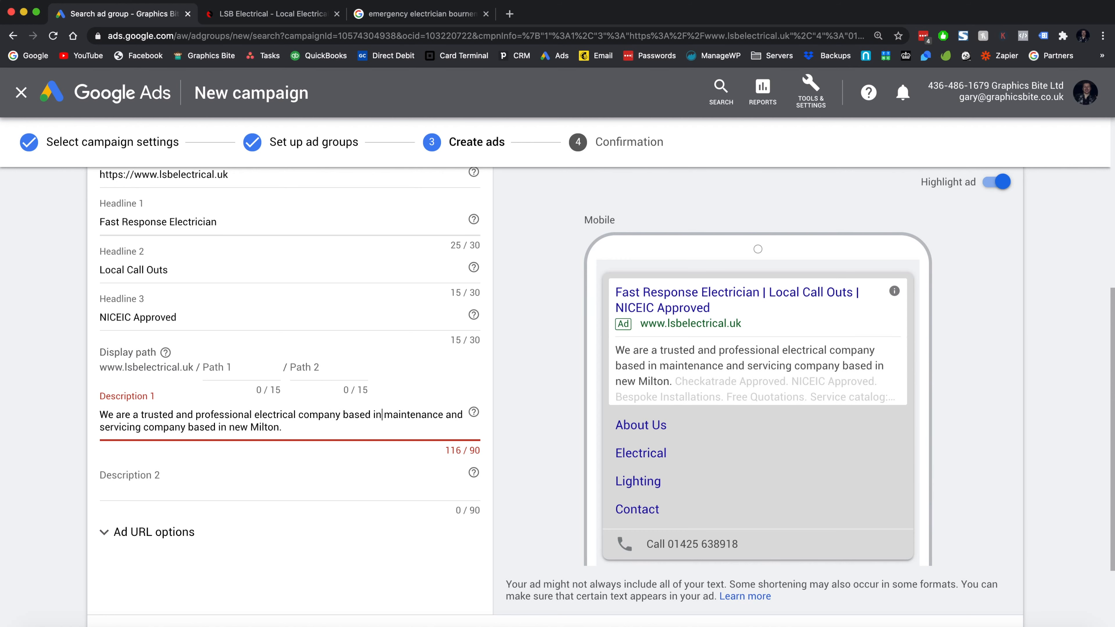
type(" Bournemouth.")
key("shift+Down")
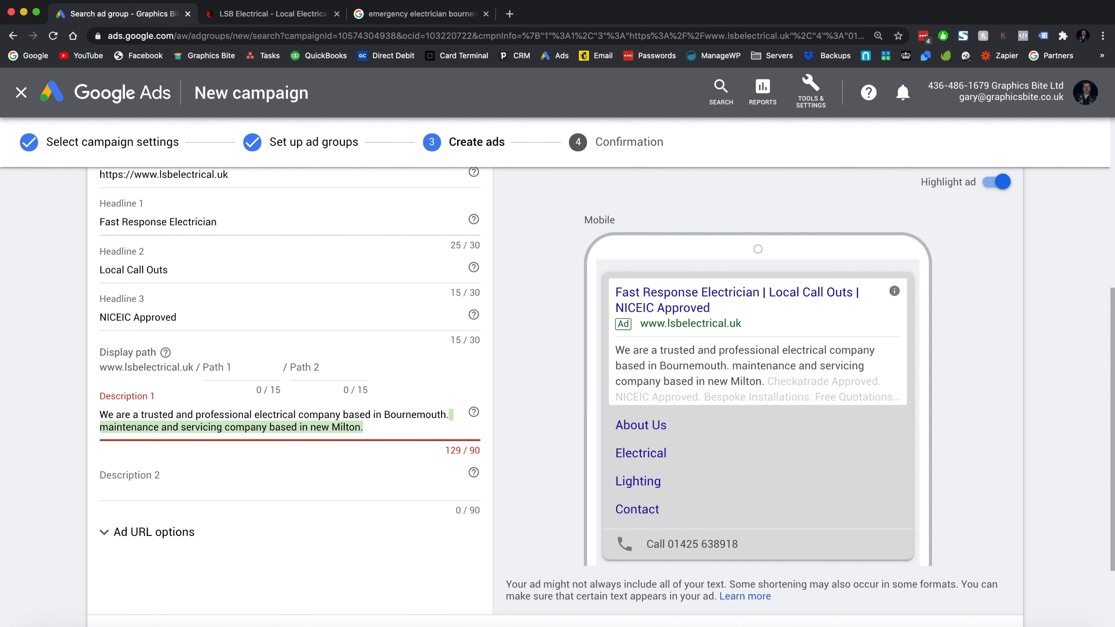
key("BackSpace")
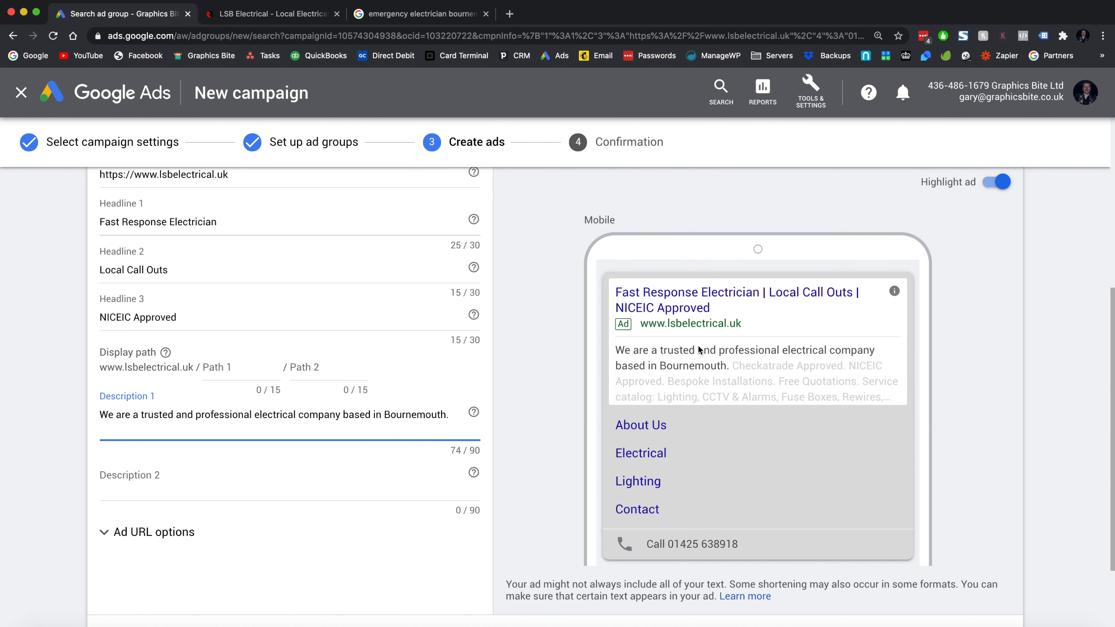
left_click(693, 367)
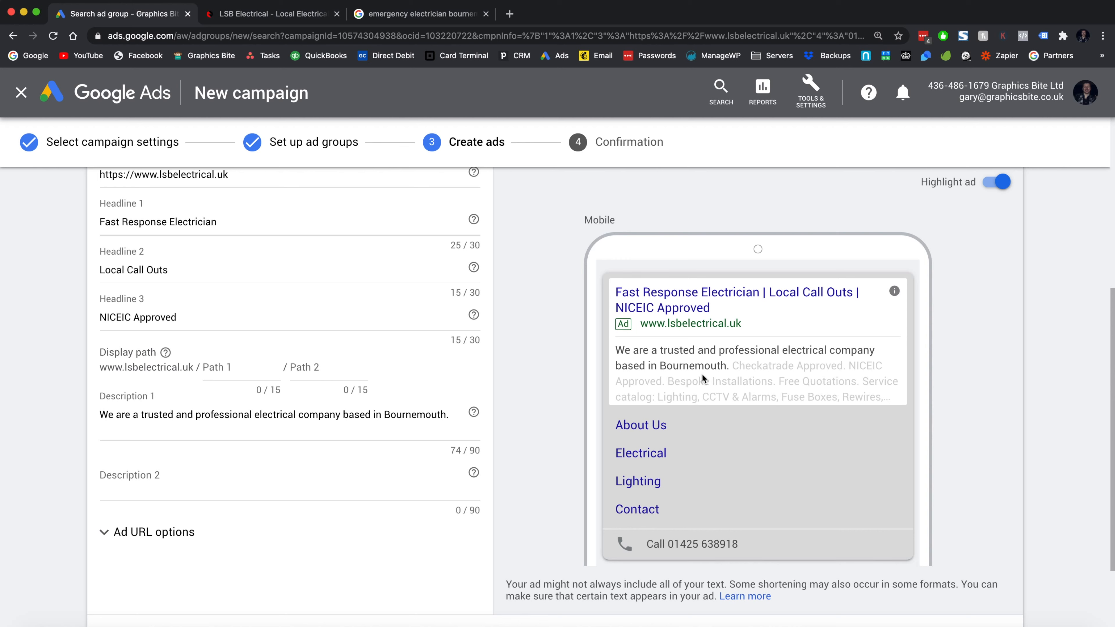
- Enter 'Get in touch for a free quotation or for emergency call outs.' as Description 2
left_click(285, 478)
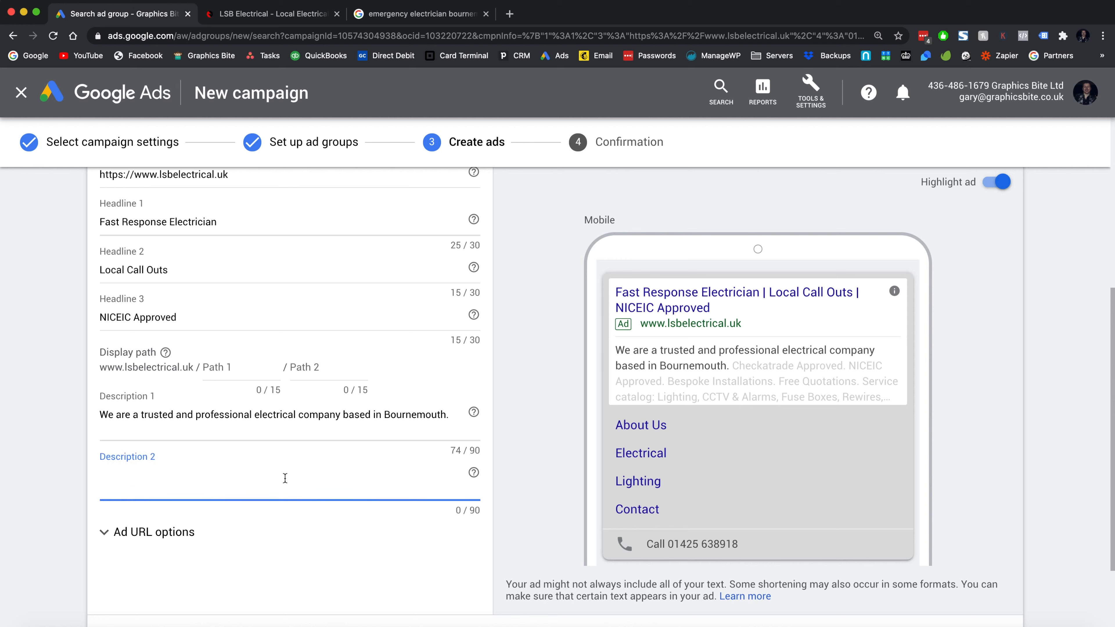
type("Call")
key("BackSpace")
key("BackSpace")
key("BackSpace")
key("BackSpace")
type("Get")
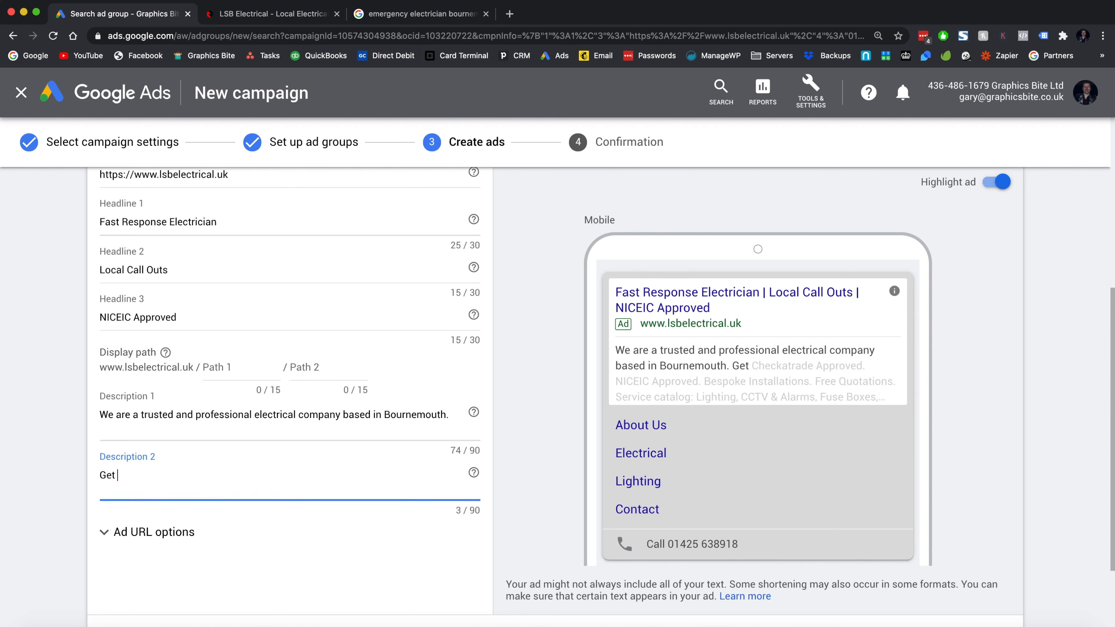
type(" in touch for a free quot")
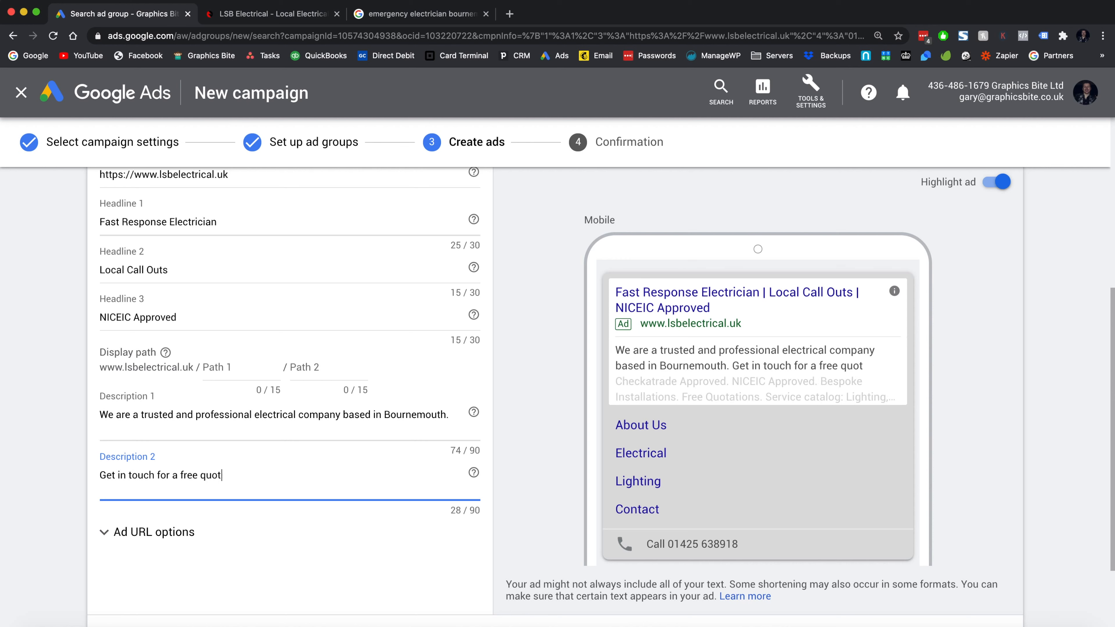
type("ation or for emergenc")
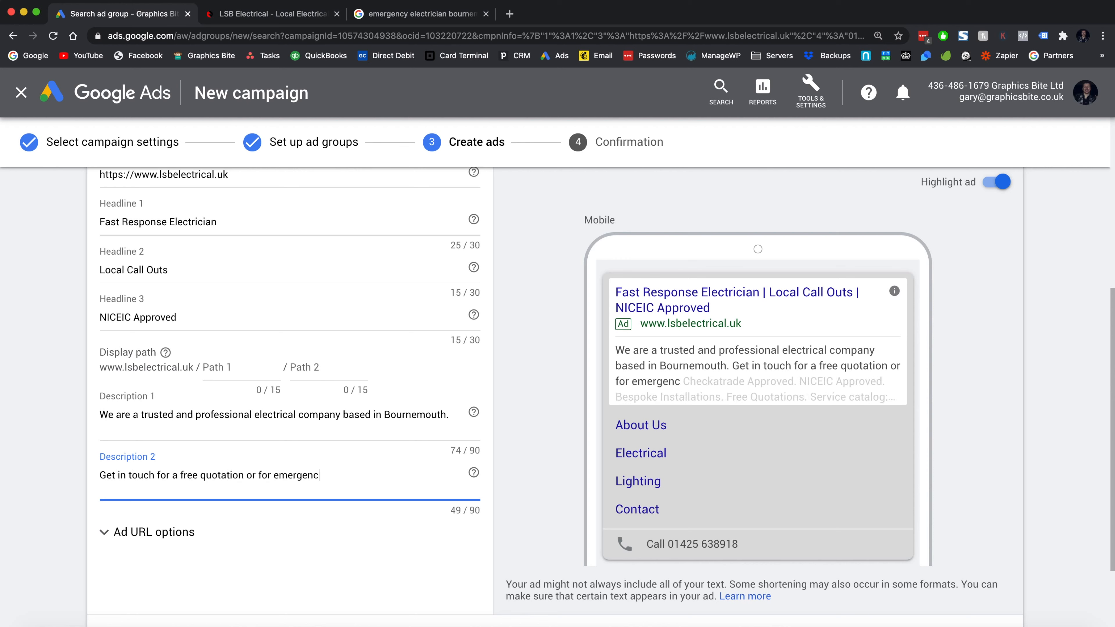
type("y call outs.")
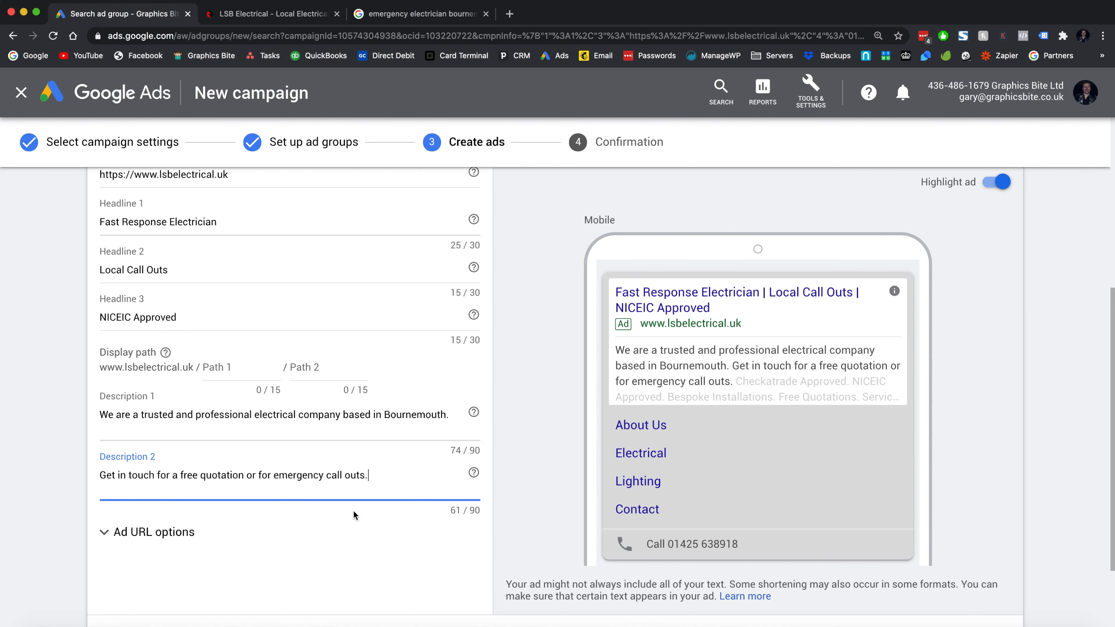
scroll(318, 530, "down", 2)
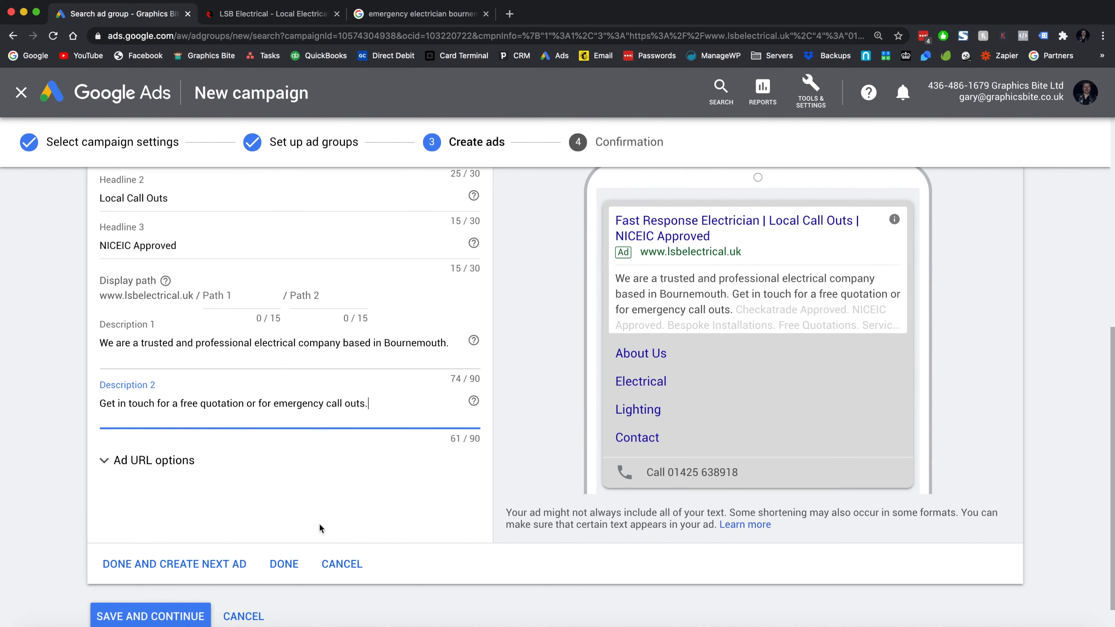
- Save the first ad, start the next one, and change Headline 1 to 'Same Day Response'
left_click(150, 566)
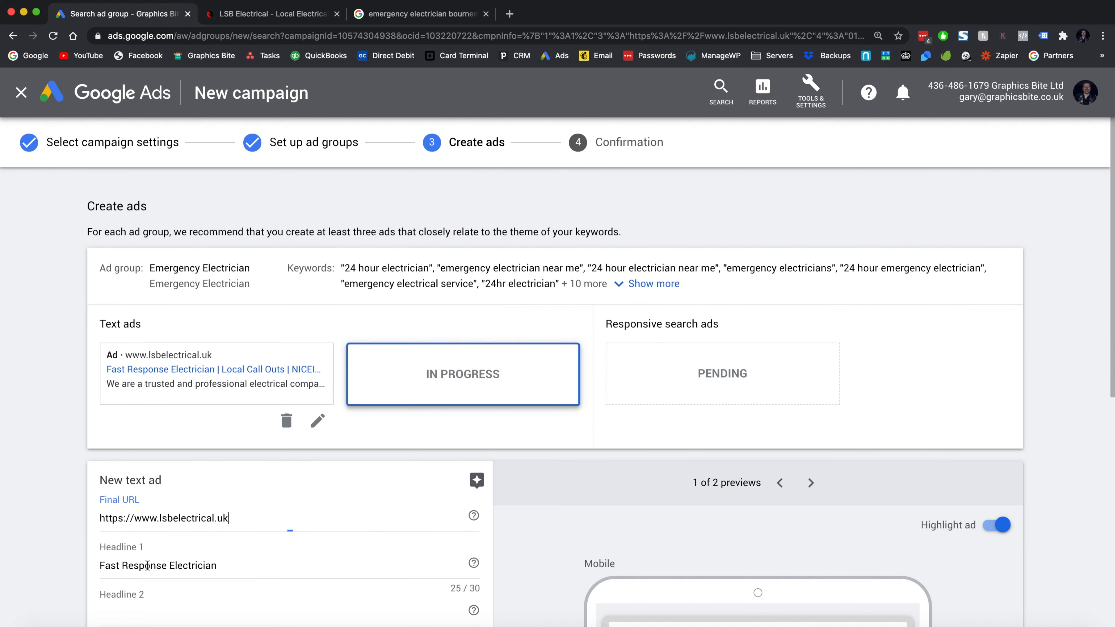
scroll(296, 506, "down", 8)
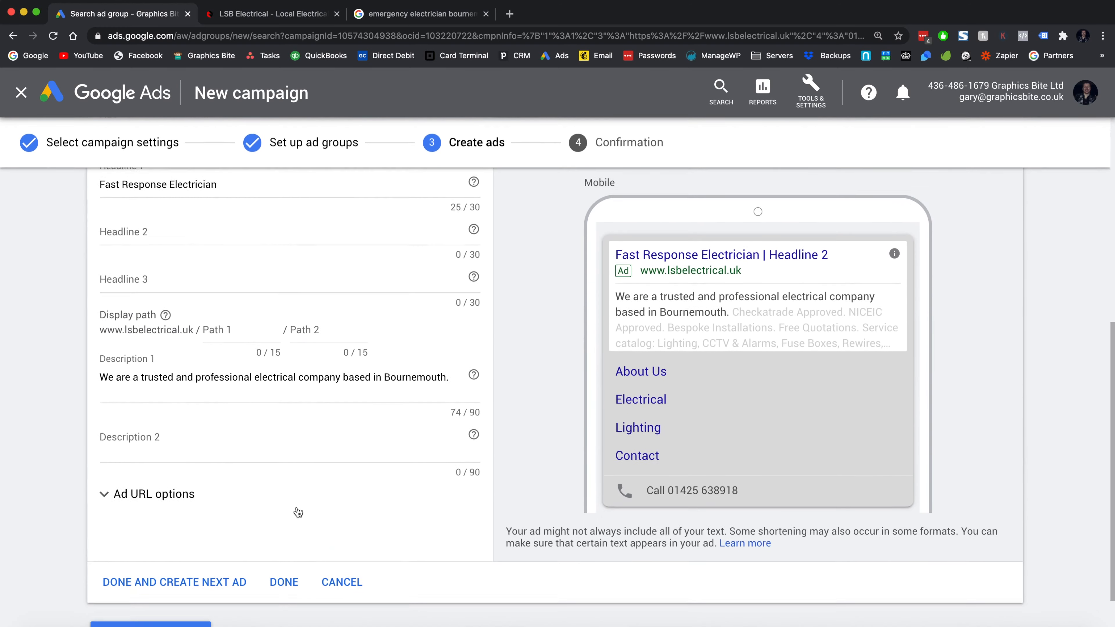
scroll(296, 509, "up", 2)
left_click(221, 303)
key("super+a")
key("BackSpace")
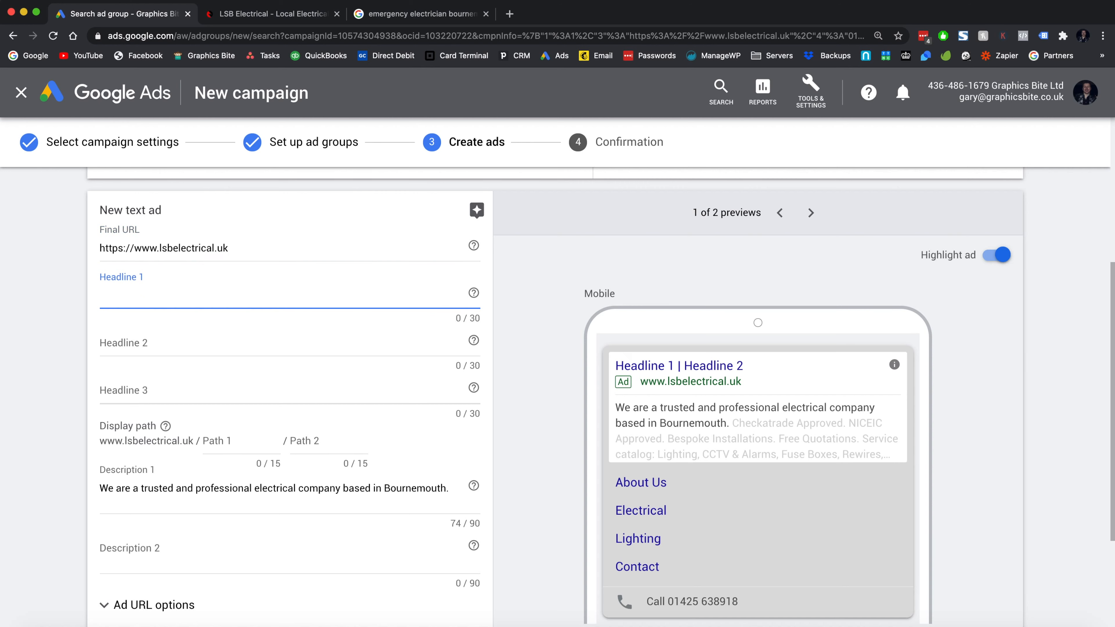
type("Sasme")
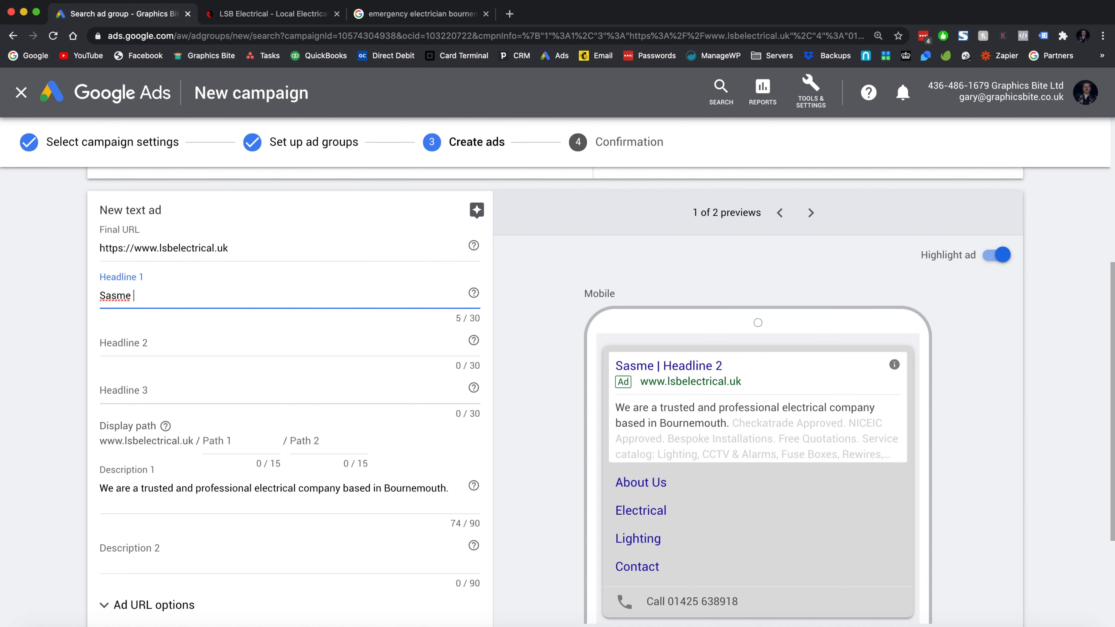
key("super+a")
type("Same Day Response")
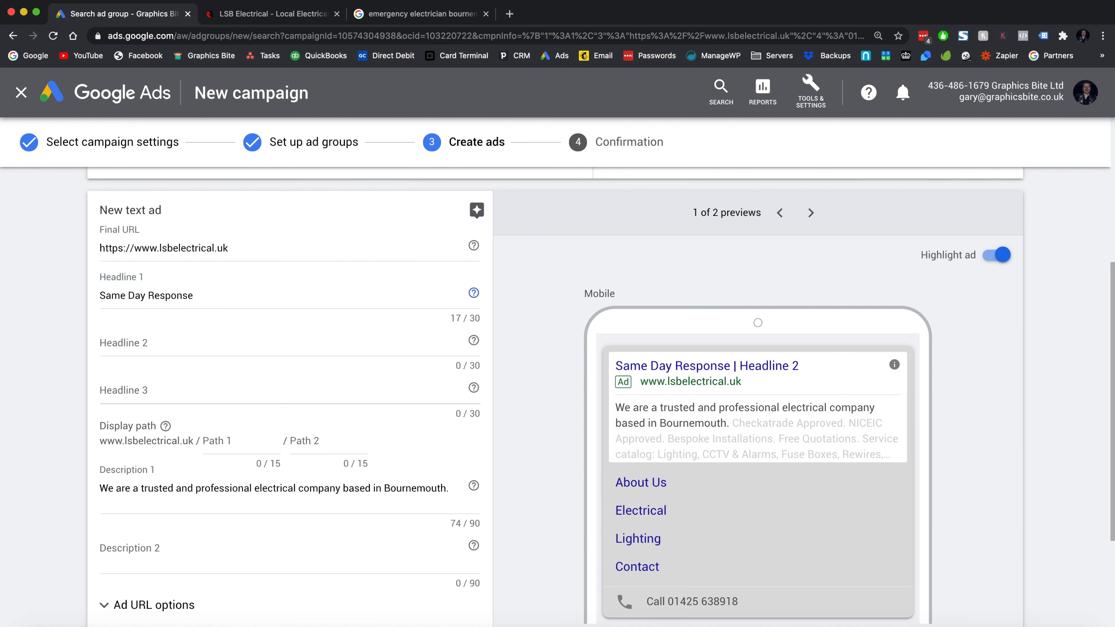
- Set Headline 3 to 'Checkatrade Approved' and Headline 2 to 'Bournemouth Based Electricians'
left_click(264, 328)
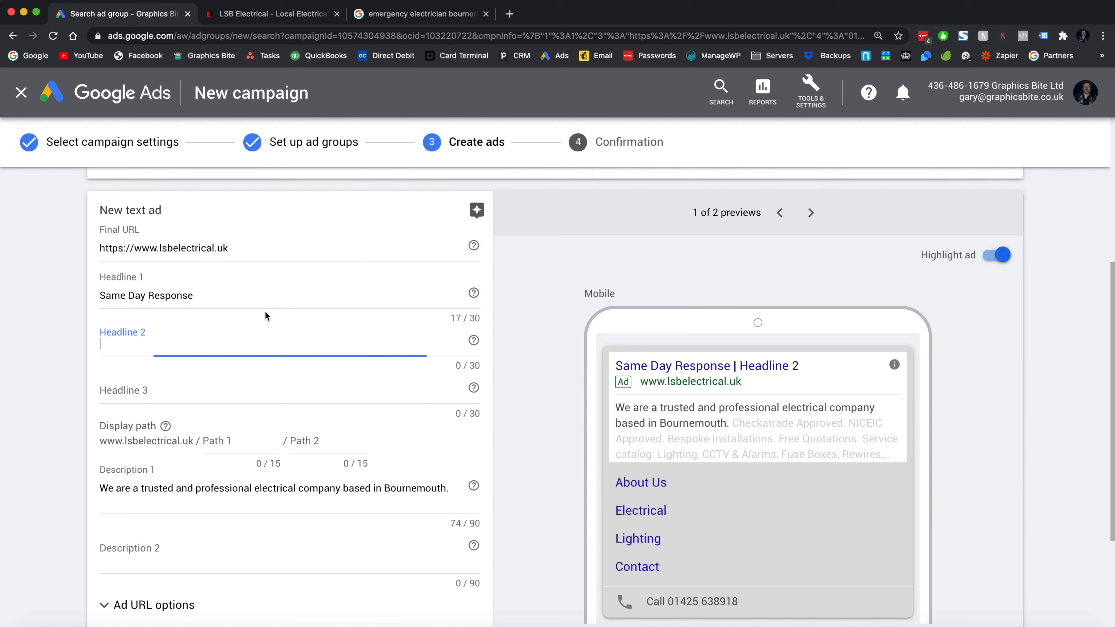
type("Checkatr")
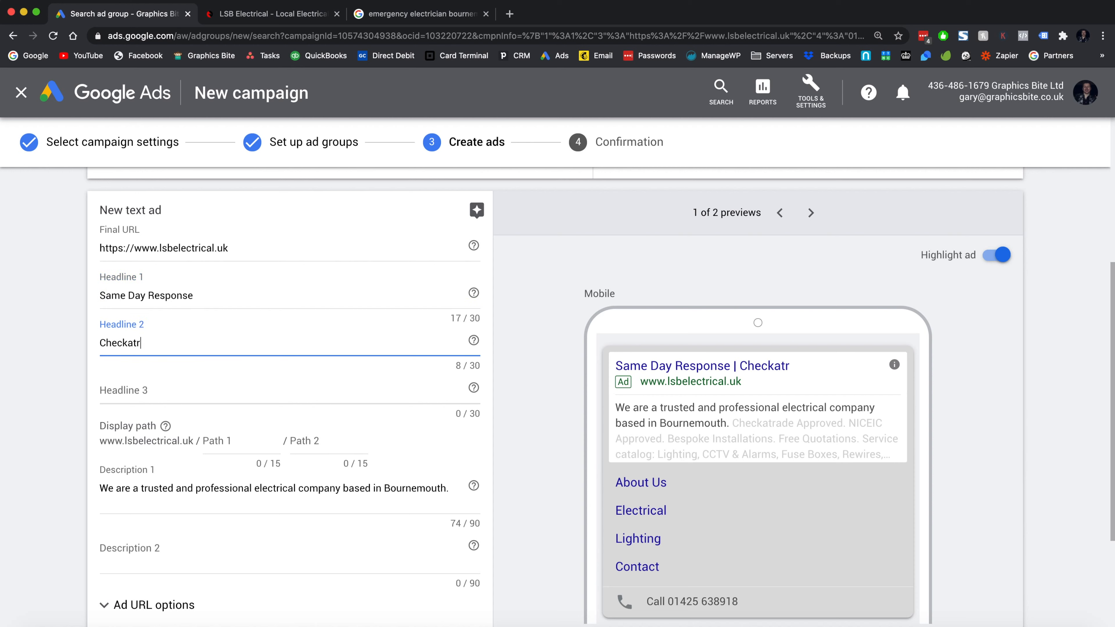
type("ade Approved Electrician")
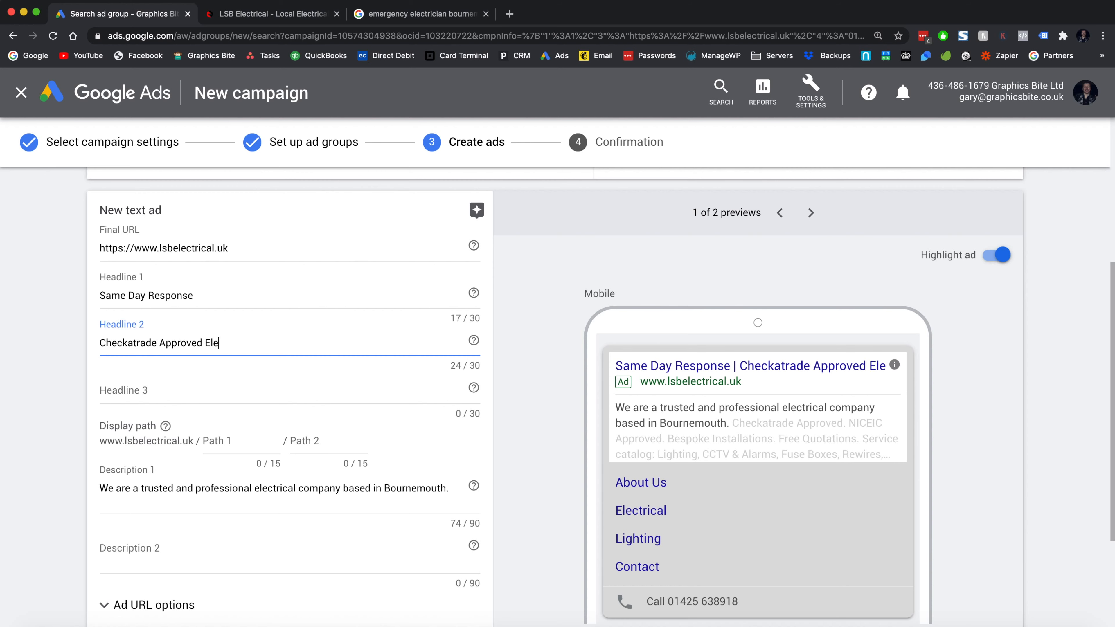
key("BackSpace")
key("BackSpace")
key("BackSpace")
key("BackSpace")
key("BackSpace")
key("BackSpace")
key("BackSpace")
key("BackSpace")
key("BackSpace")
key("BackSpace")
key("BackSpace")
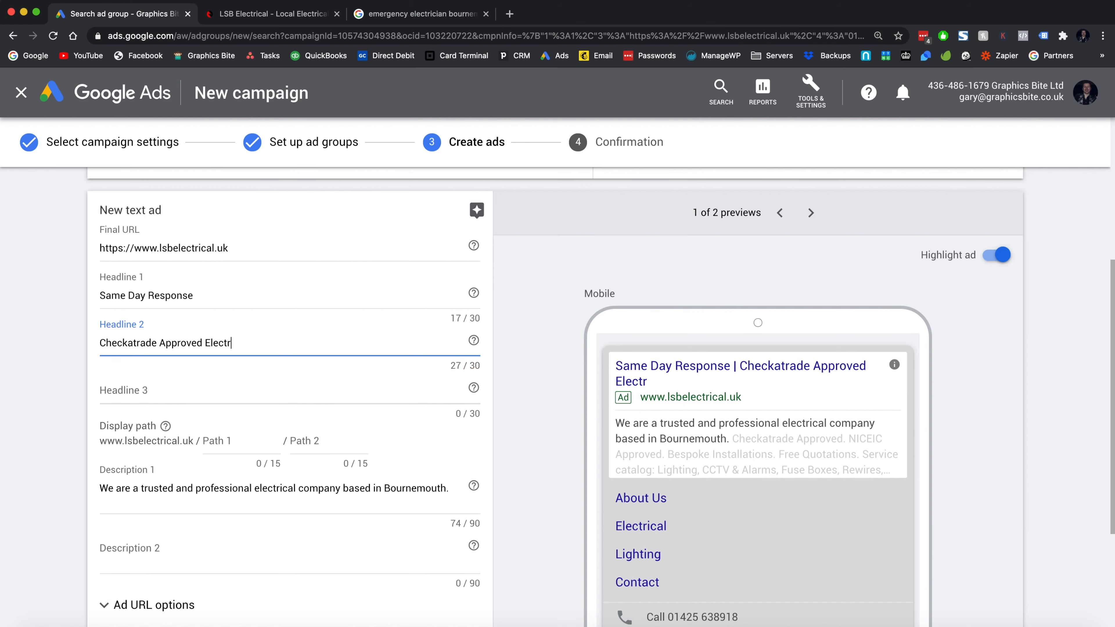
key("super+a")
key("BackSpace")
key("Tab")
left_click(237, 395)
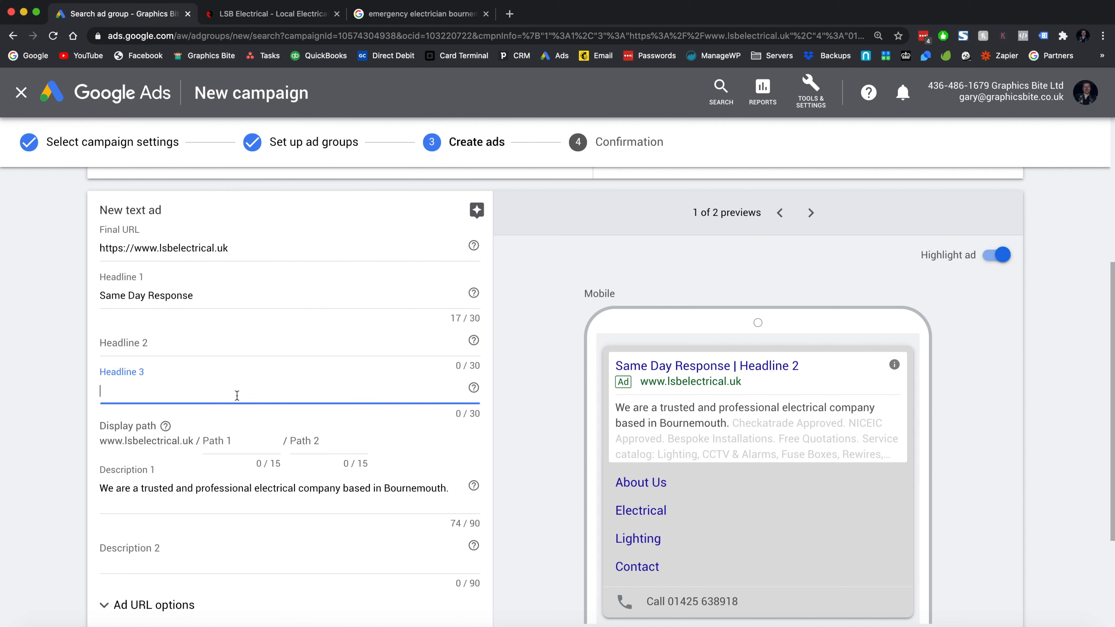
type("Checkatrade")
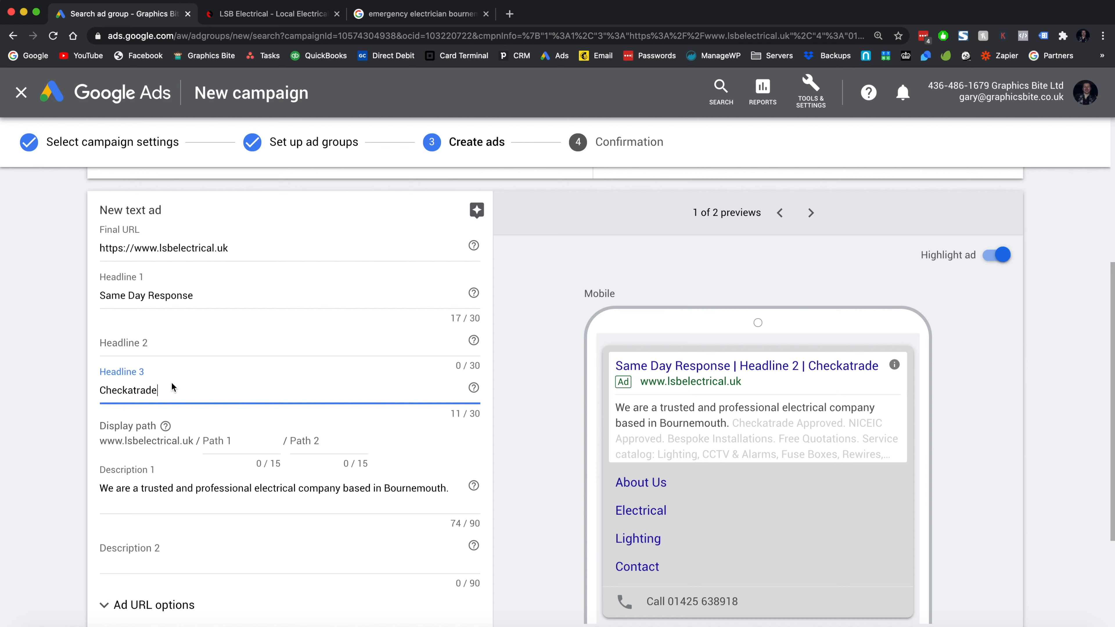
type(" Approved")
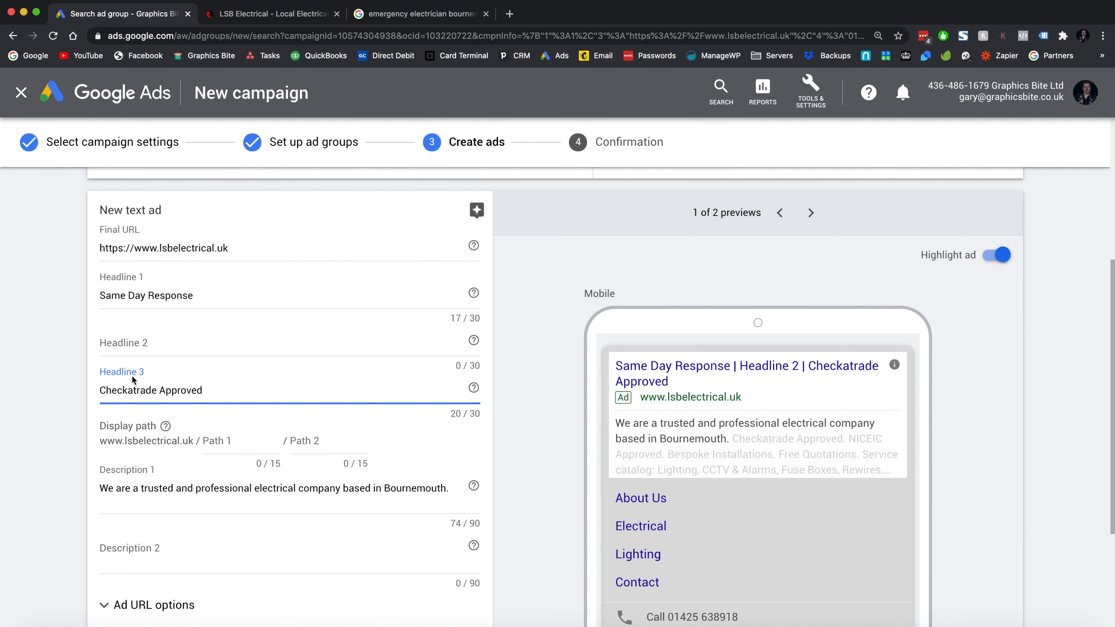
left_click(145, 342)
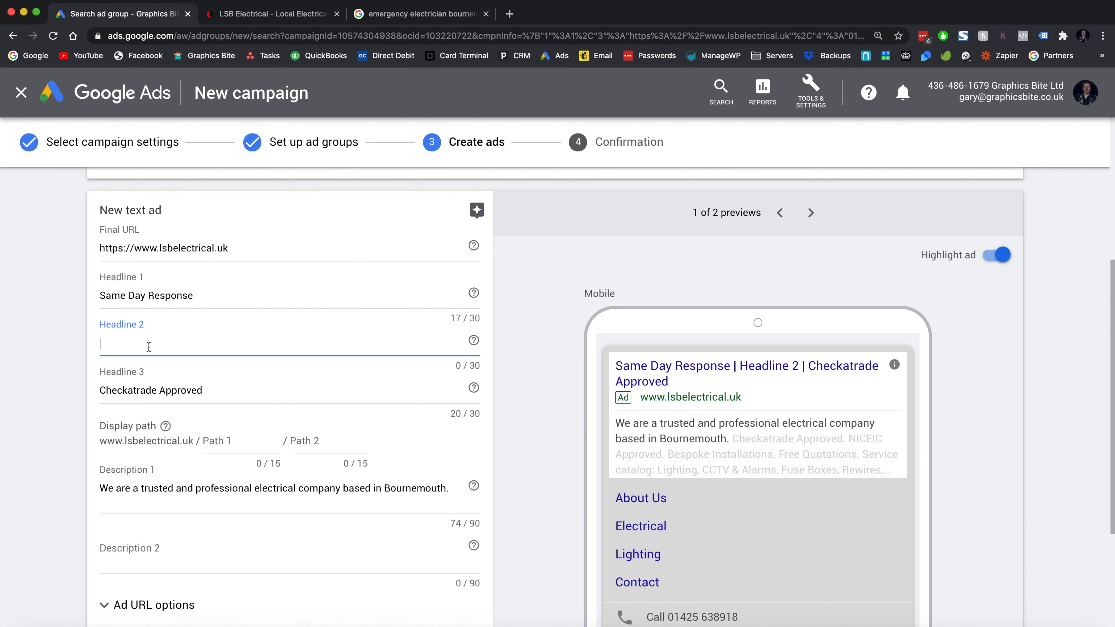
type("Bournemouthed")
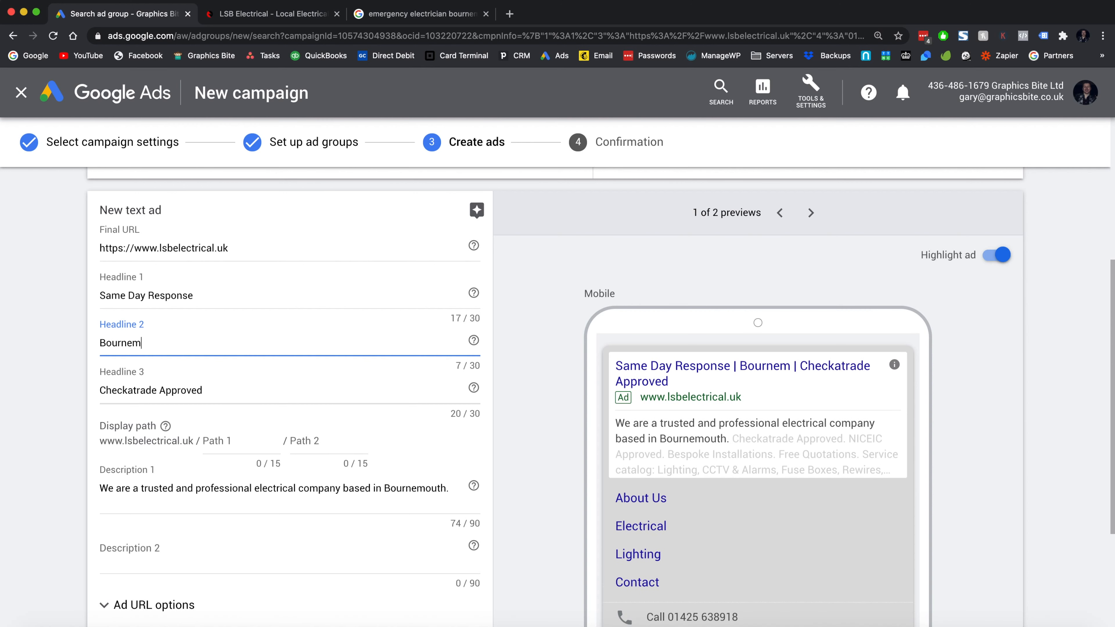
key("BackSpace")
key("BackSpace")
key("BackSpace")
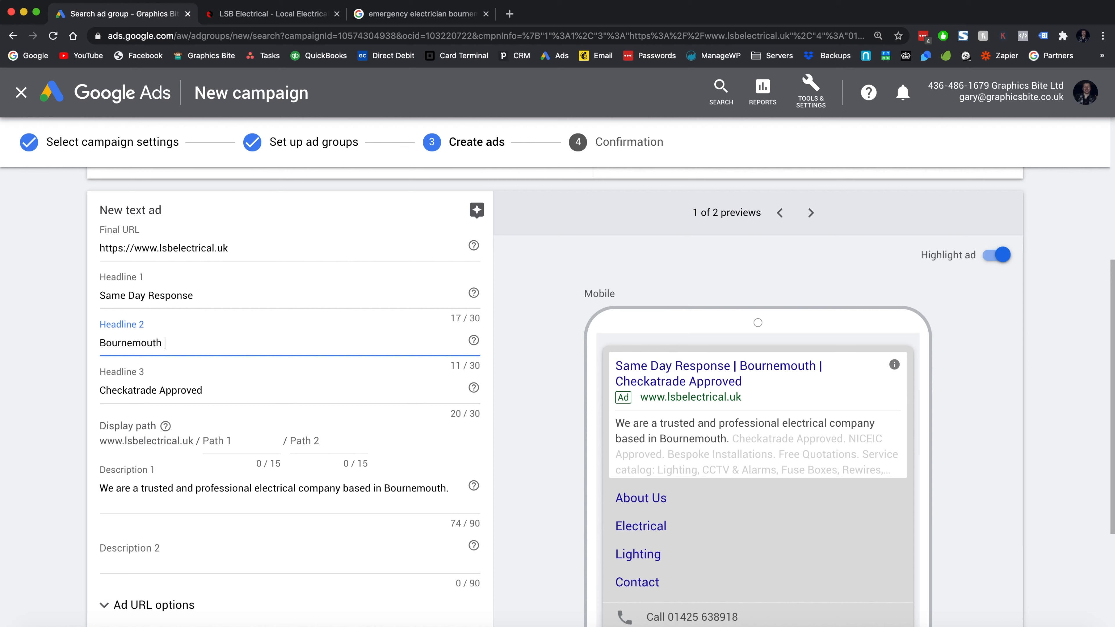
type("Based Elec")
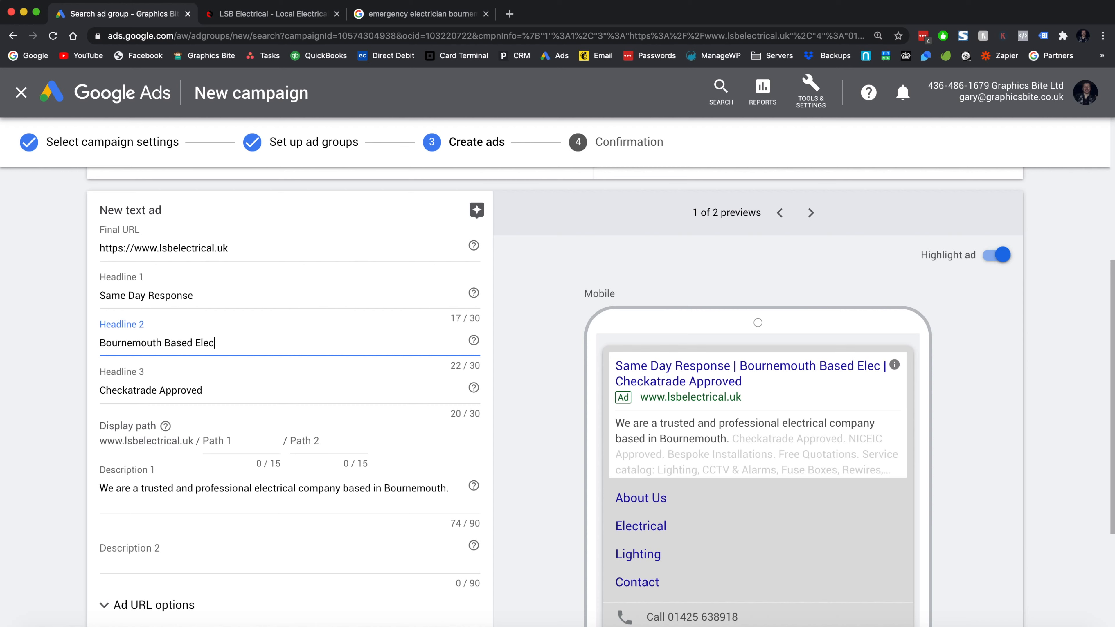
type("tricians")
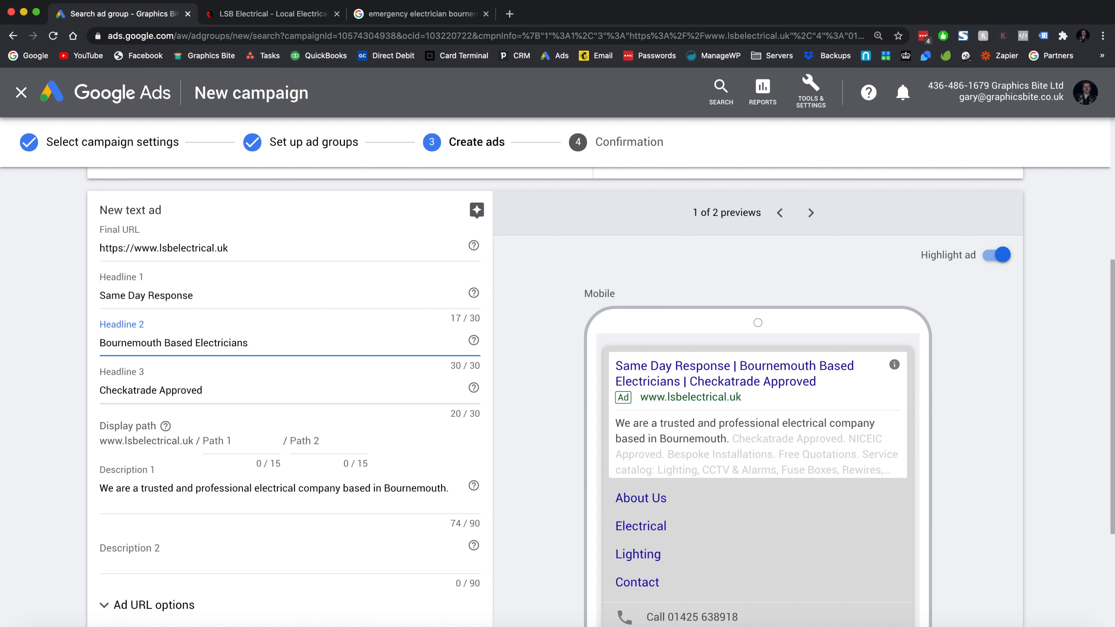
- Rewrite Description 1 as 'Need an emergency electrician' and 'Our Bournemouth electricians are available to help.'
scroll(216, 453, "down", 2)
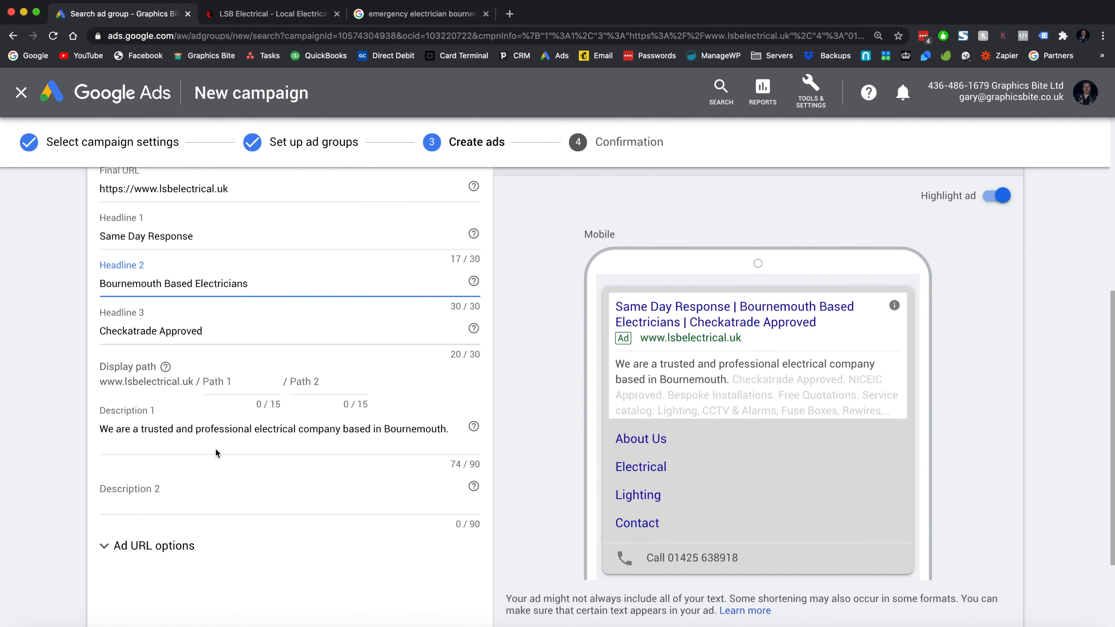
triple_click(131, 428)
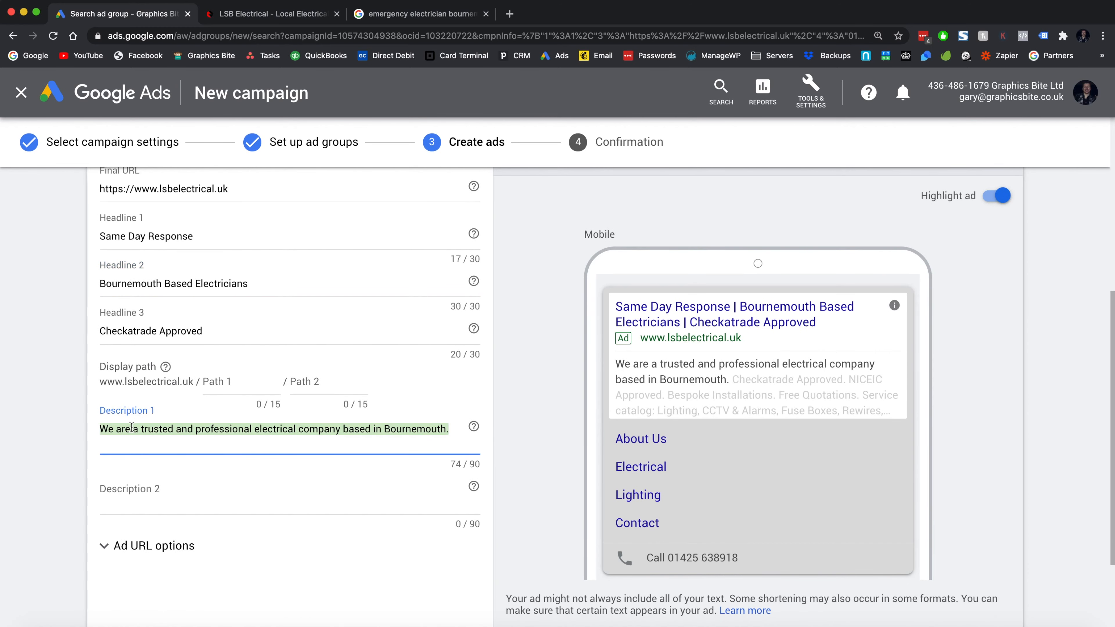
key("BackSpace")
type("Need a")
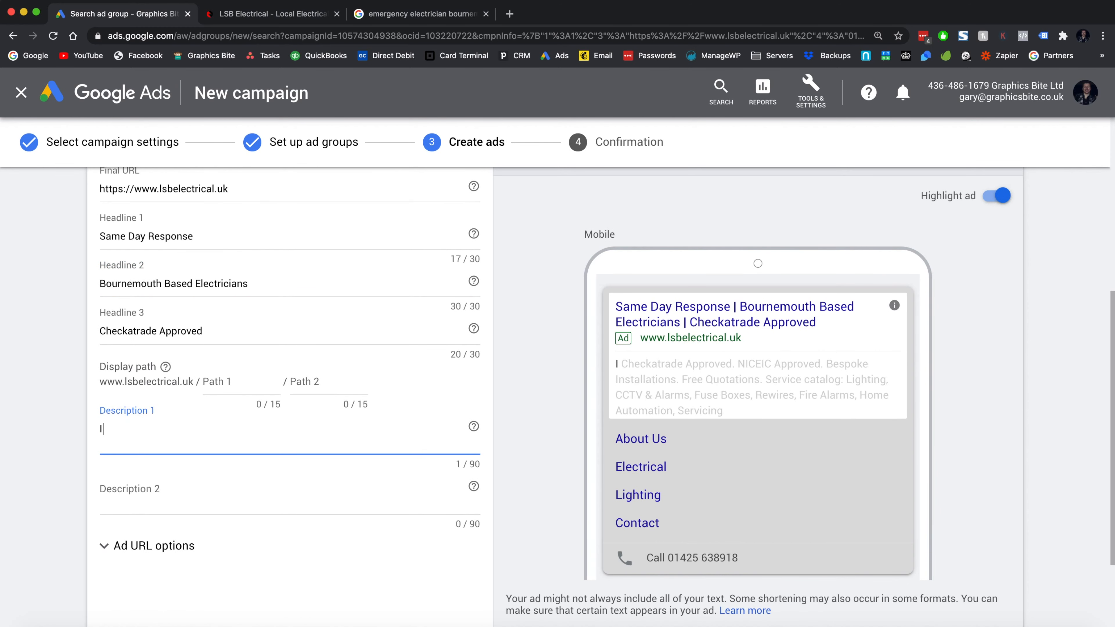
type("n emerge")
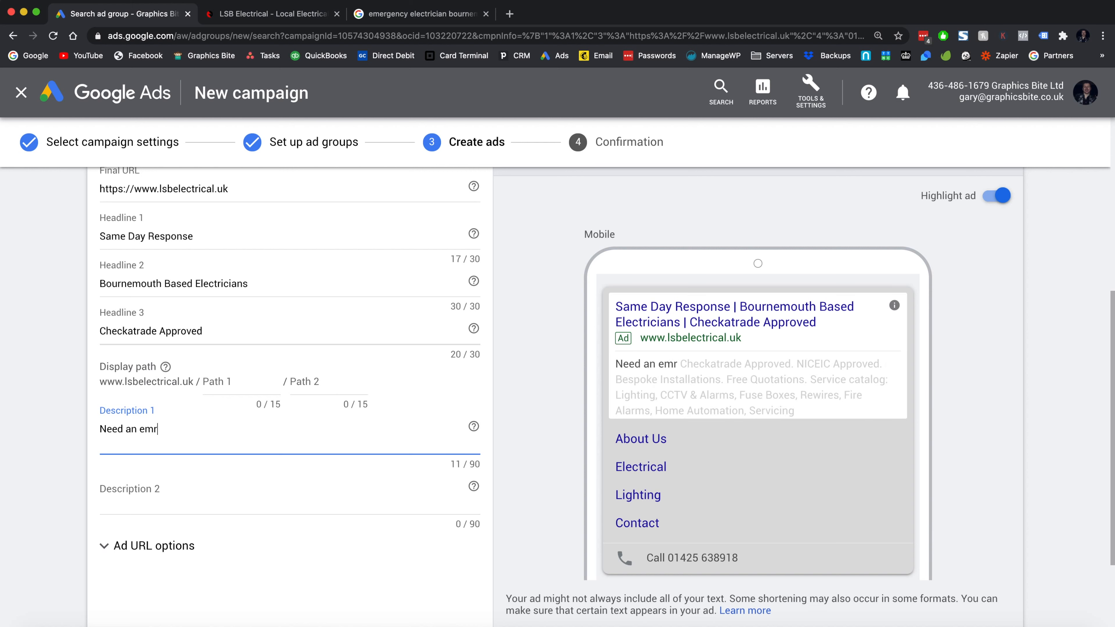
type("ncy electrician")
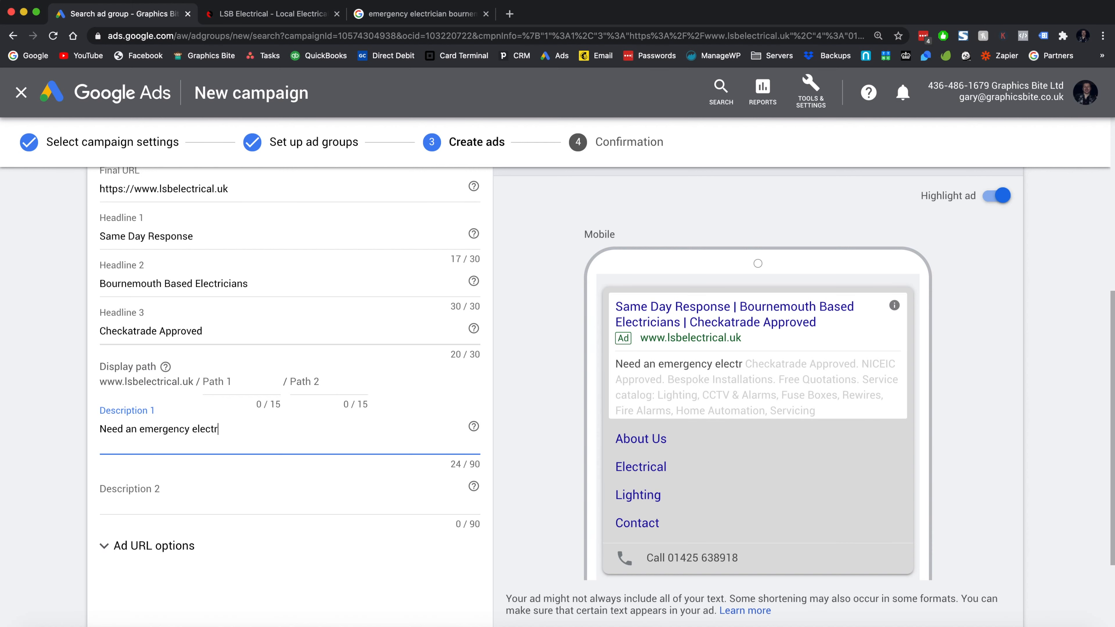
type("Our Bournemouth")
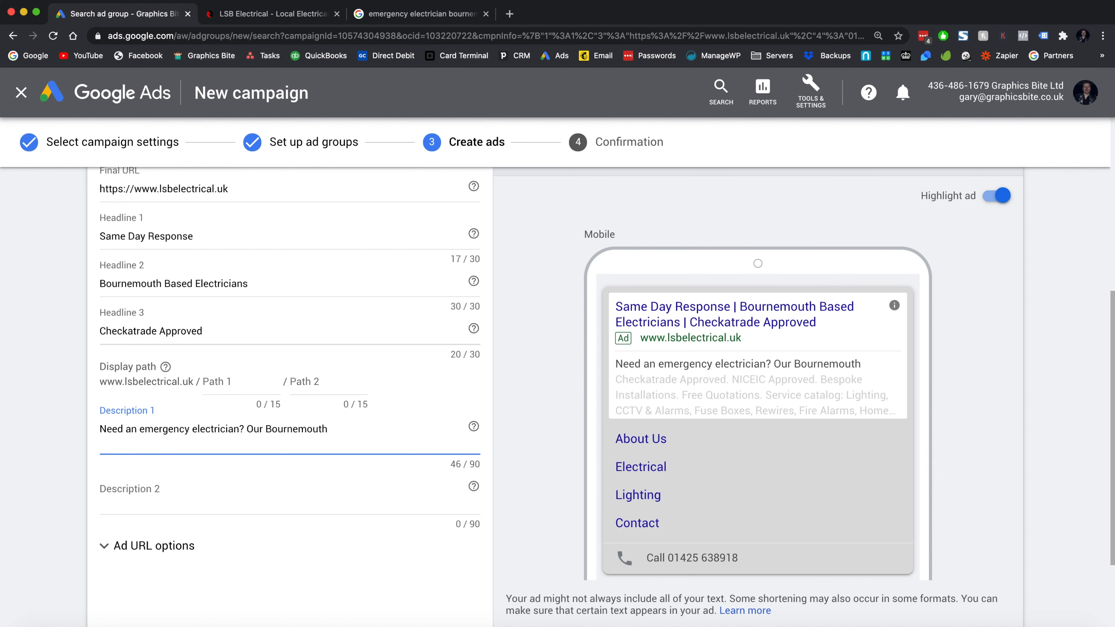
type(" e")
key("BackSpace")
type("electricians are  avaiable to help.")
left_click(421, 429)
type("l")
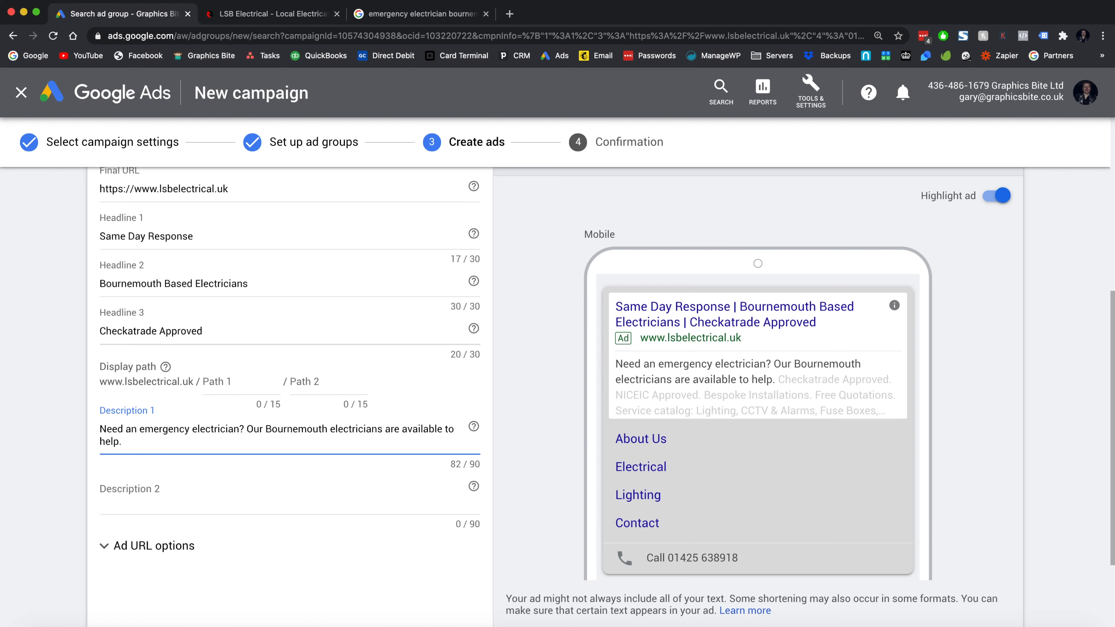
- Set Description 2 to 'We are Checkatrade and NICEIC Approved. Call for a free quotation.'
key("Tab")
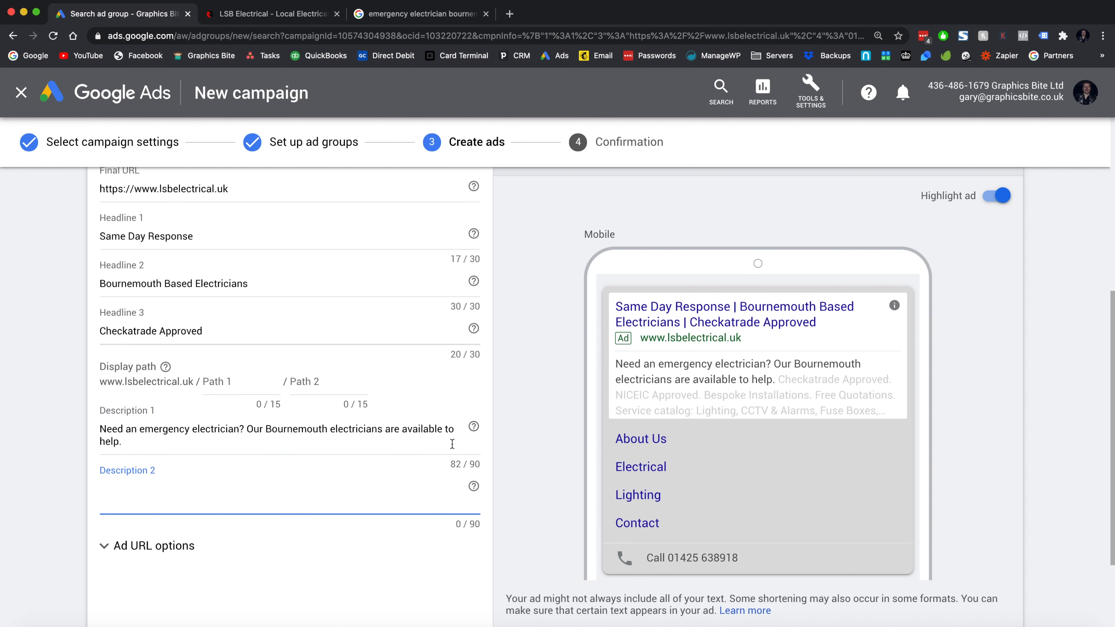
type("We are c")
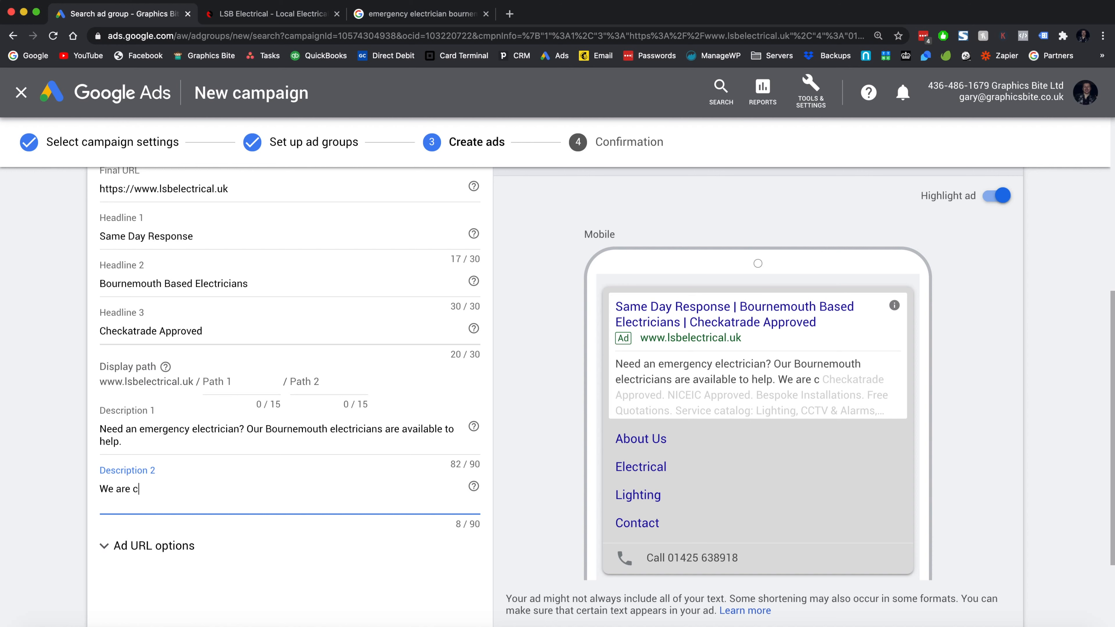
key("super+a")
type("OurC")
key("super+a")
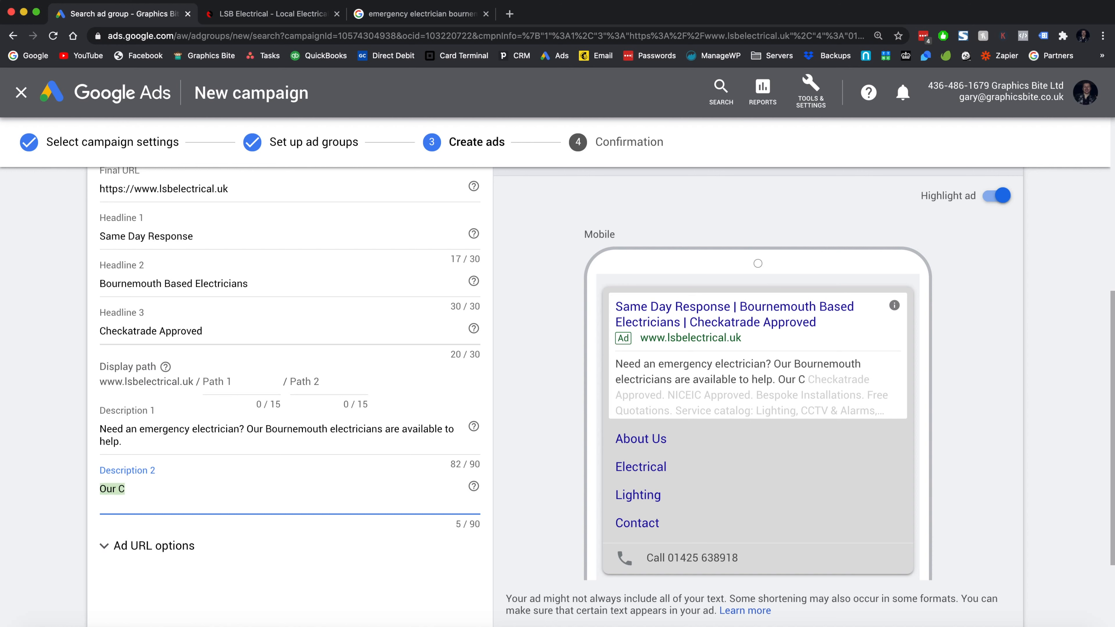
type("You can trust")
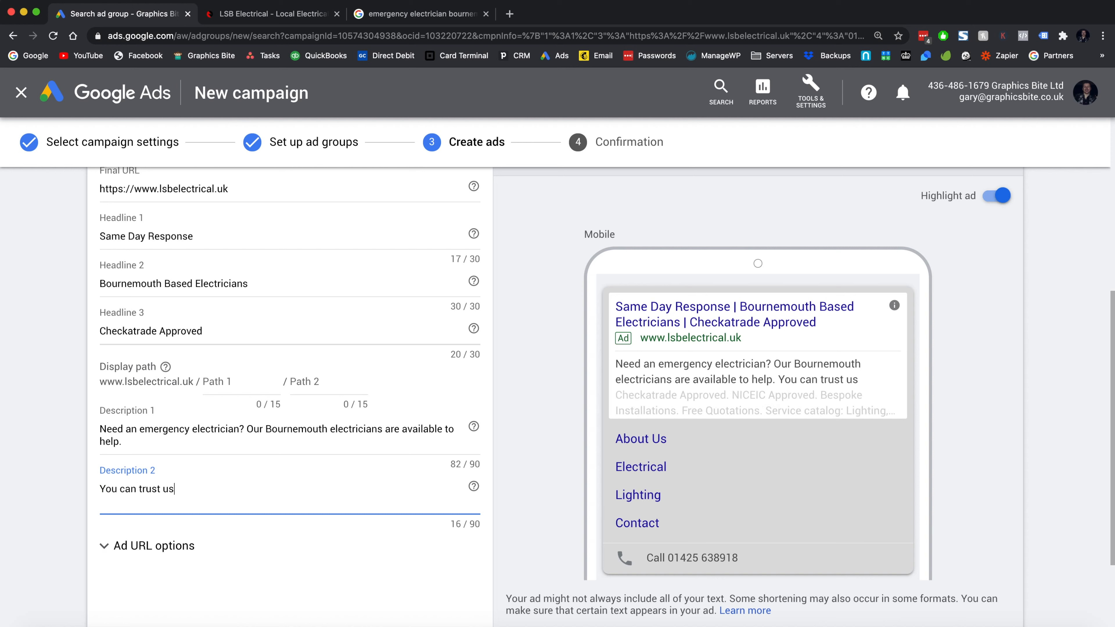
key("super+a")
key("BackSpace")
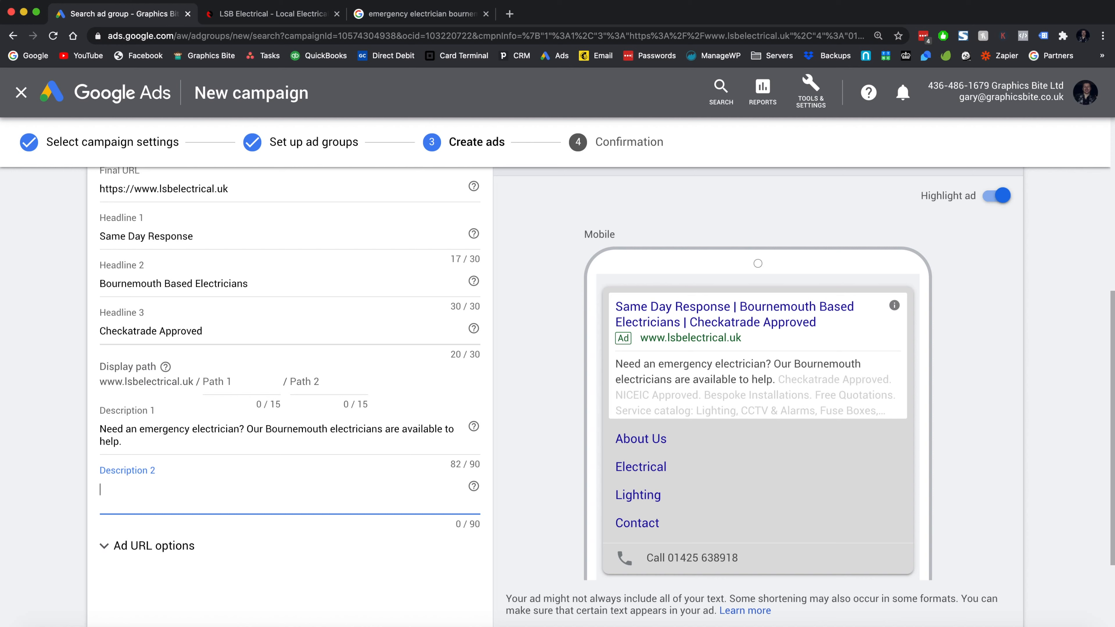
type("We're")
key("BackSpace")
key("BackSpace")
key("BackSpace")
type("are Checkatrade and")
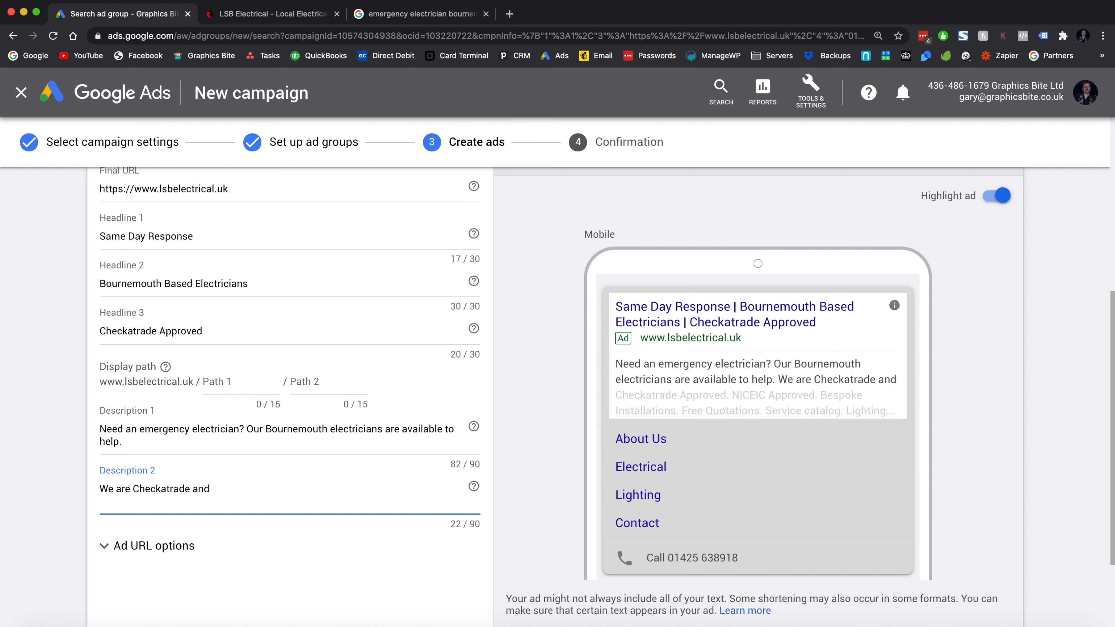
type(" NICEIC ")
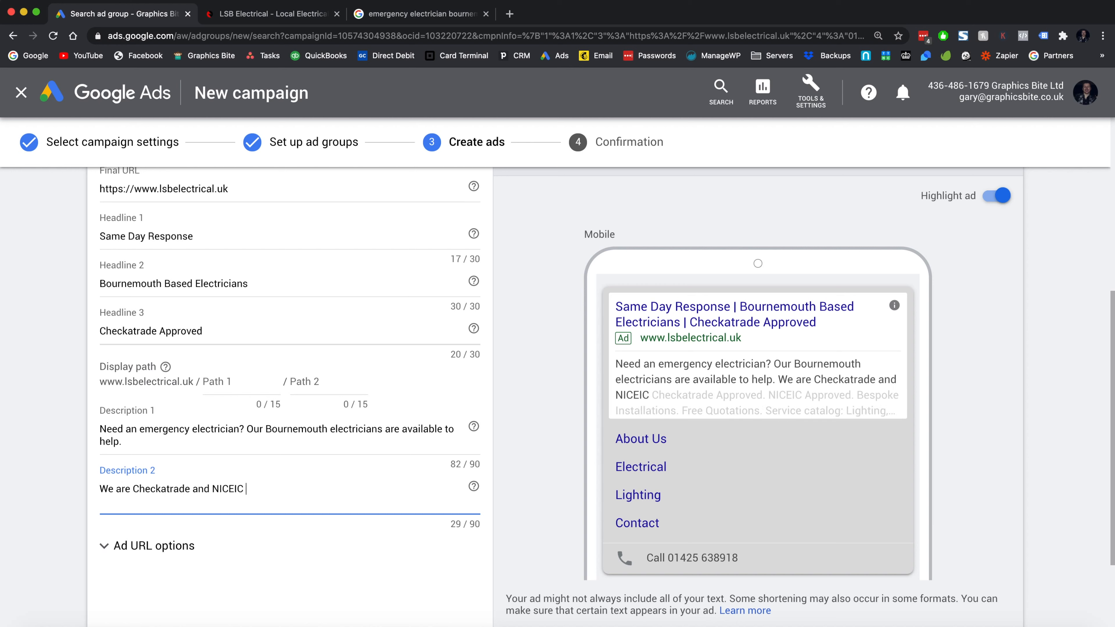
type("Approved. ")
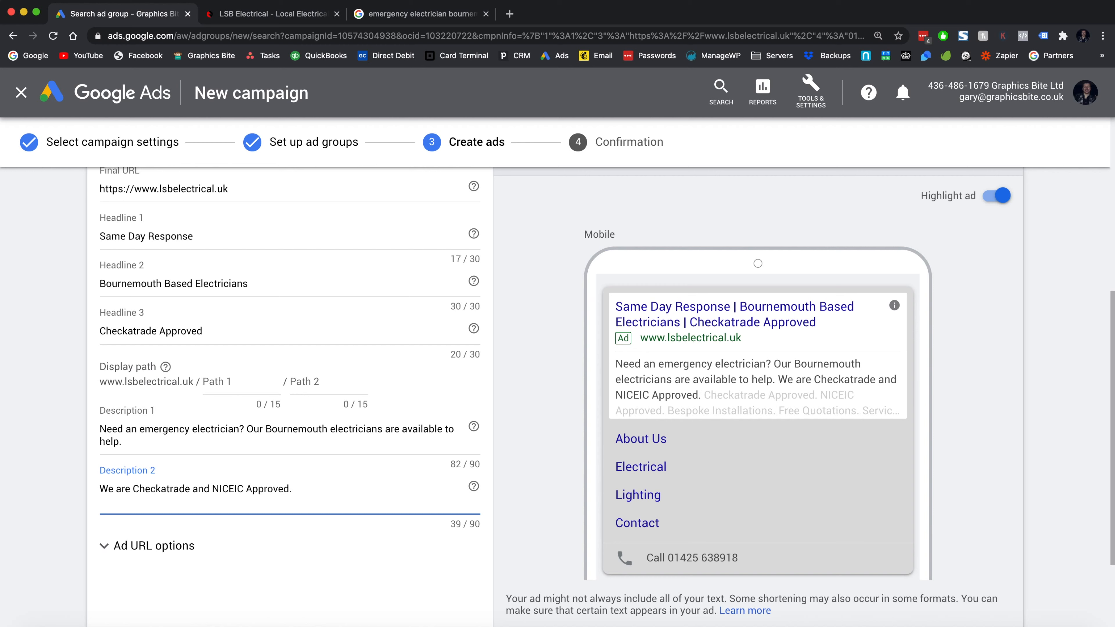
type("Call for a free ")
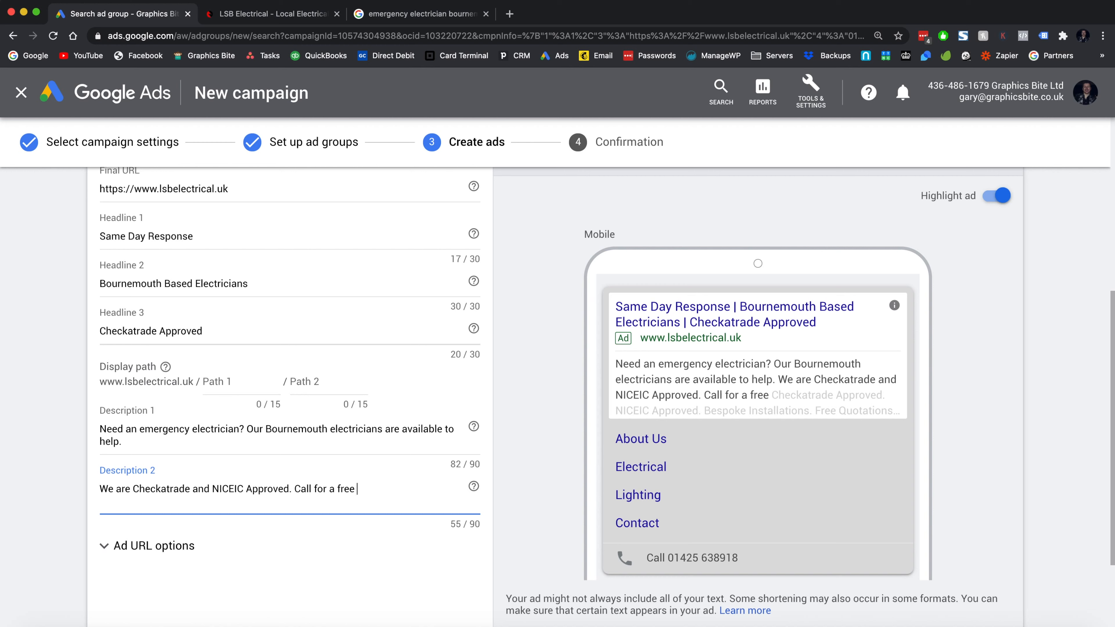
type("quotation.")
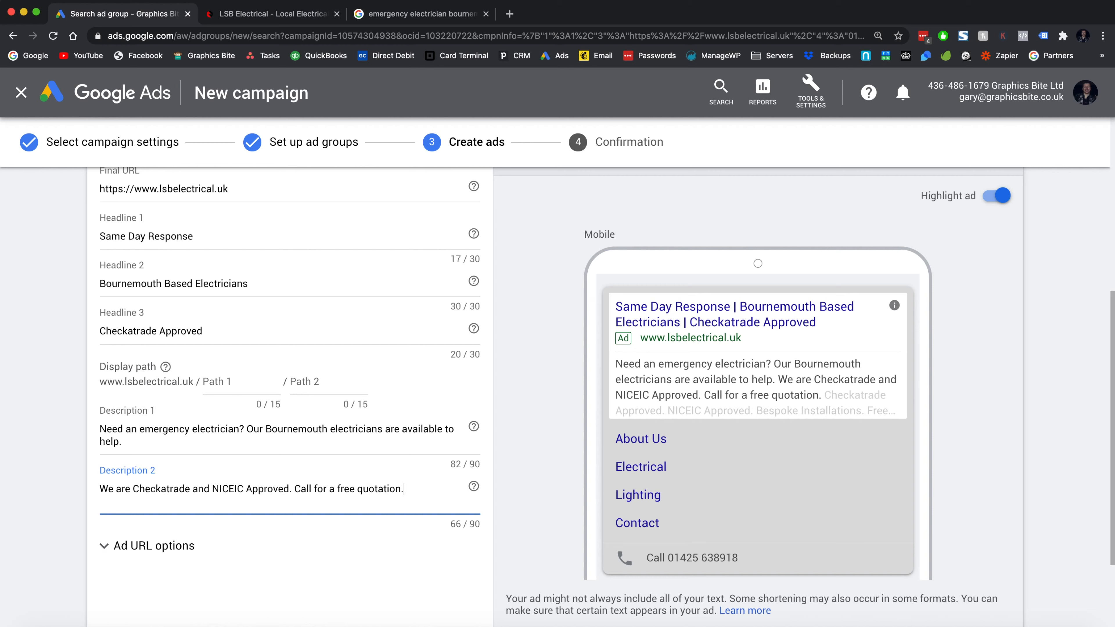
scroll(307, 532, "down", 3)
- Save the ad, start a new responsive search ad and add two extra headline fields
left_click(144, 571)
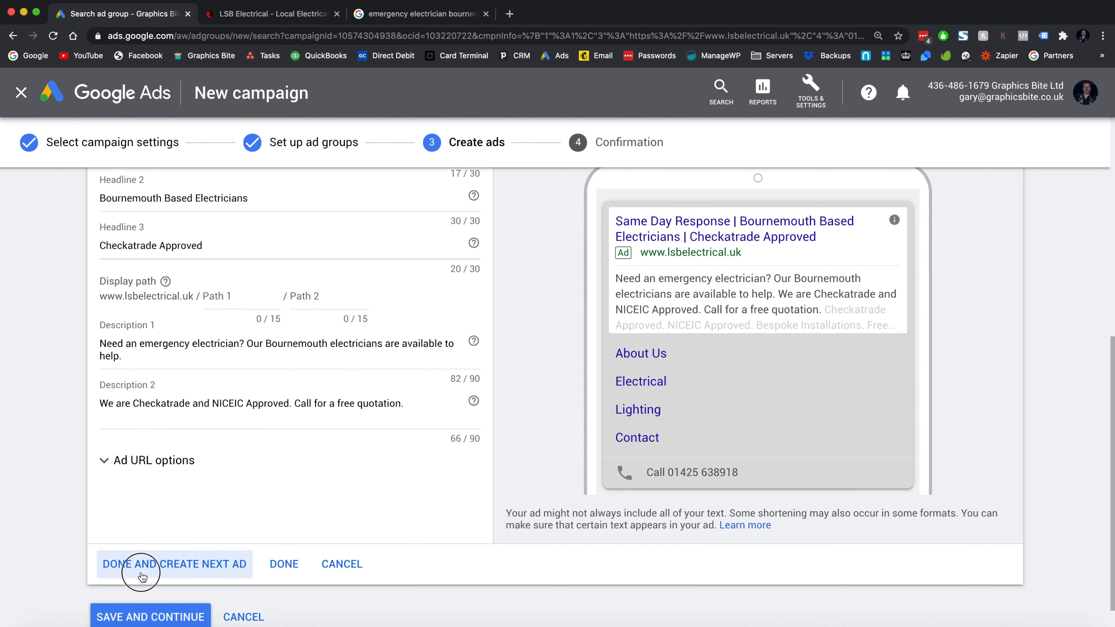
scroll(285, 466, "down", 3)
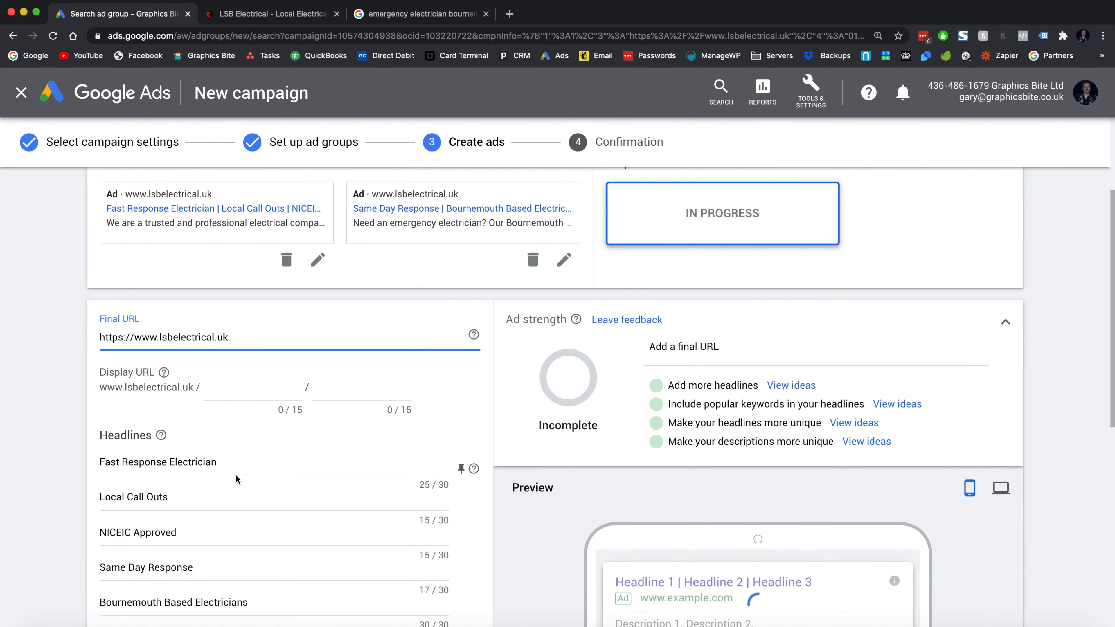
scroll(242, 476, "down", 5)
scroll(188, 508, "down", 4)
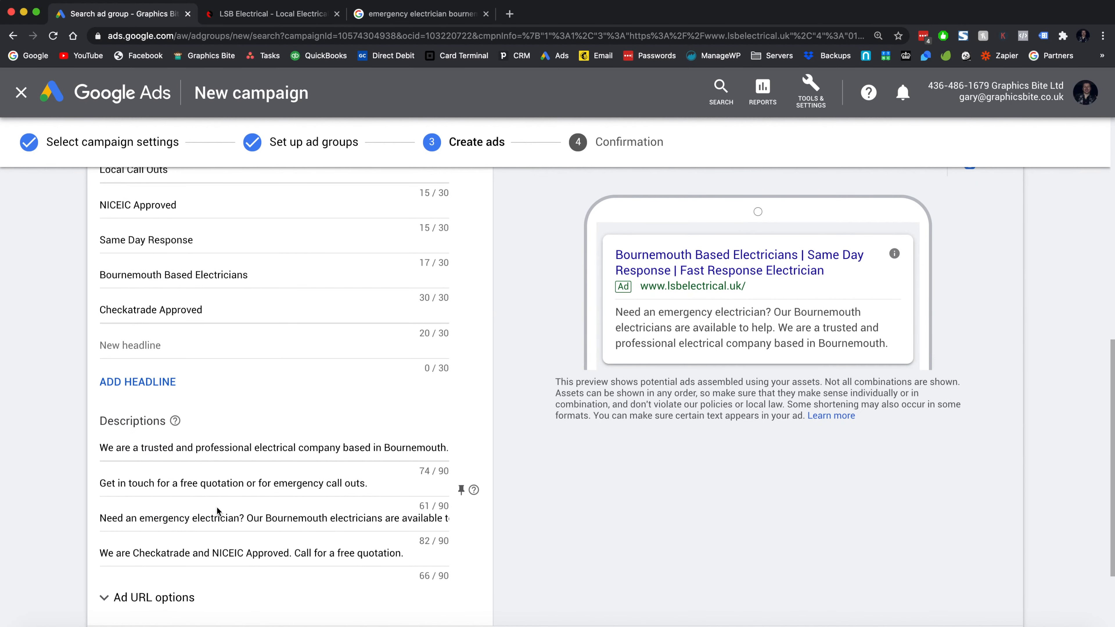
scroll(234, 417, "up", 2)
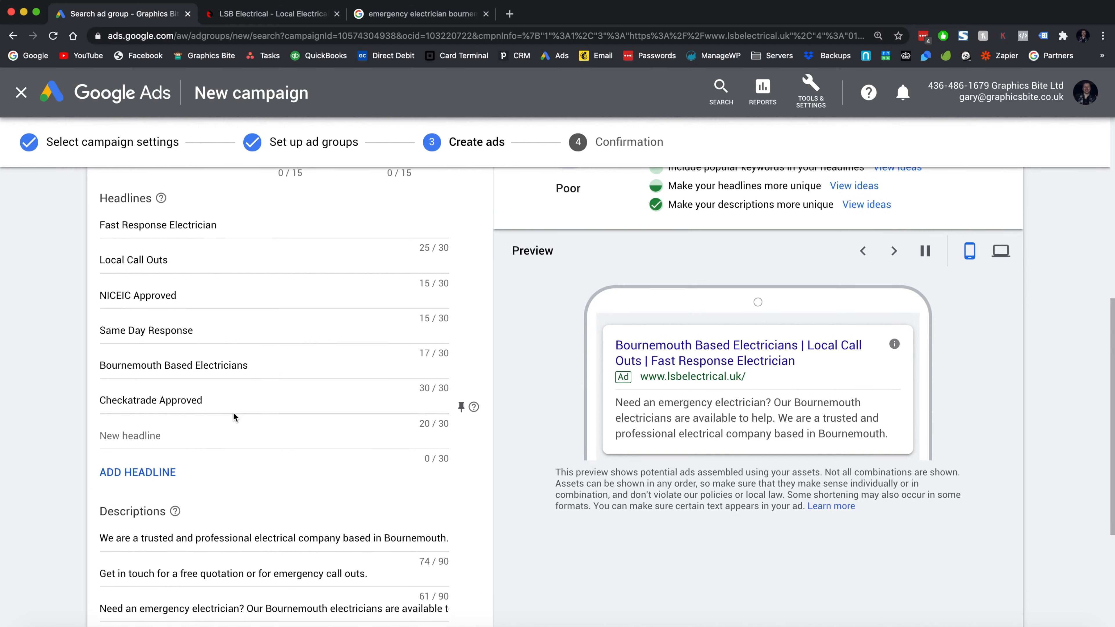
left_click(175, 473)
left_click(174, 508)
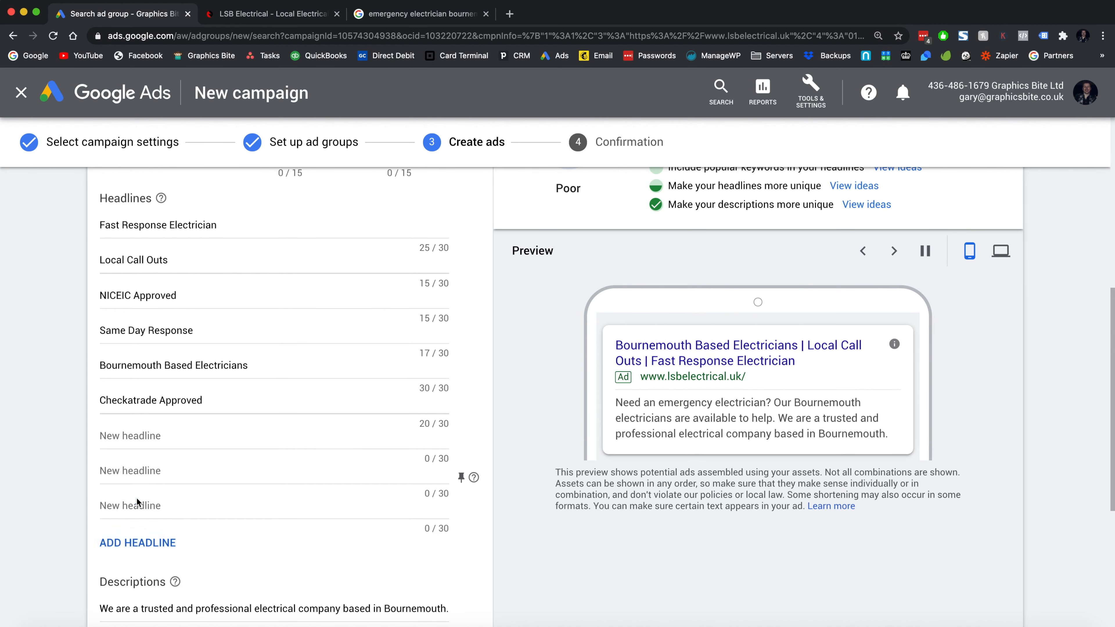
scroll(172, 545, "down", 3)
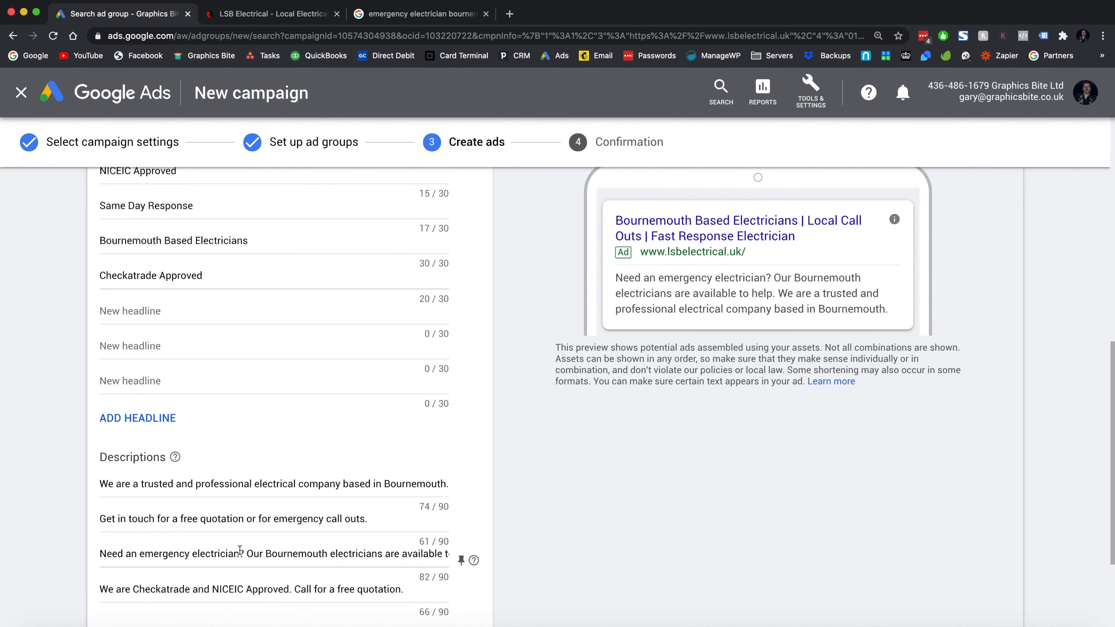
scroll(321, 477, "up", 3)
left_click(187, 469)
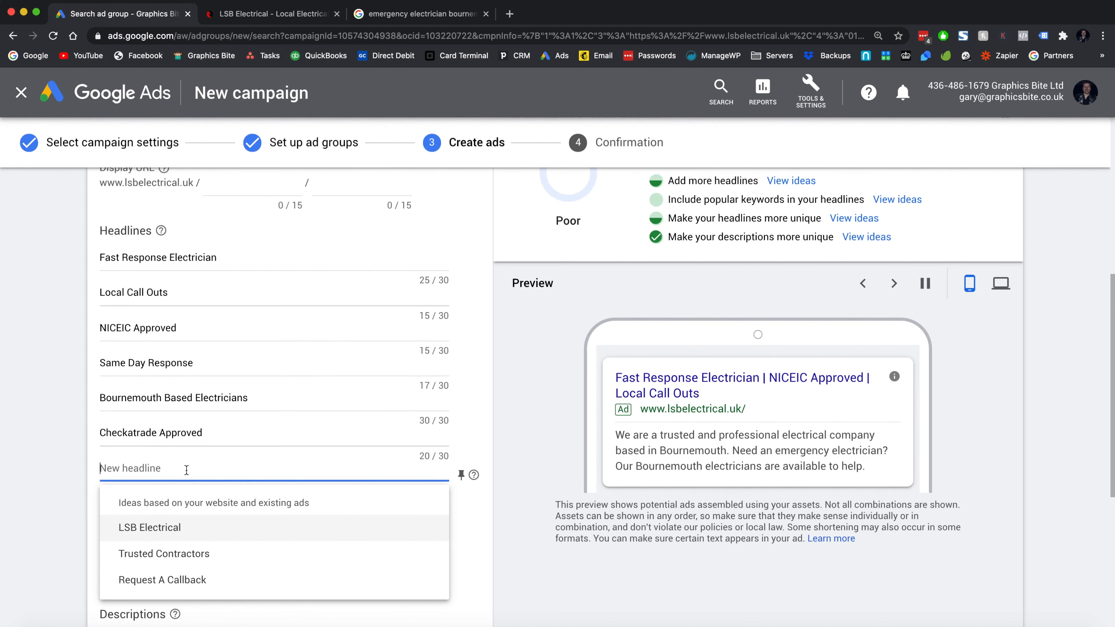
- Add headlines 'Emergency Electrician', '24 Hour Electricians' and 'No Call Out Fees'
left_click(84, 474)
left_click(118, 474)
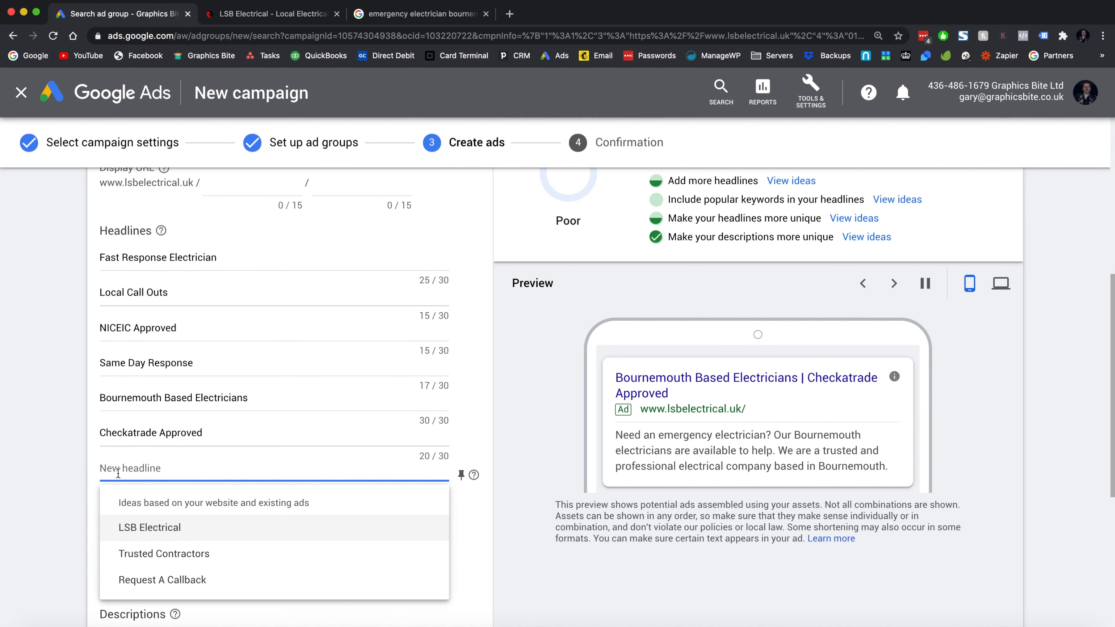
type("Emergency")
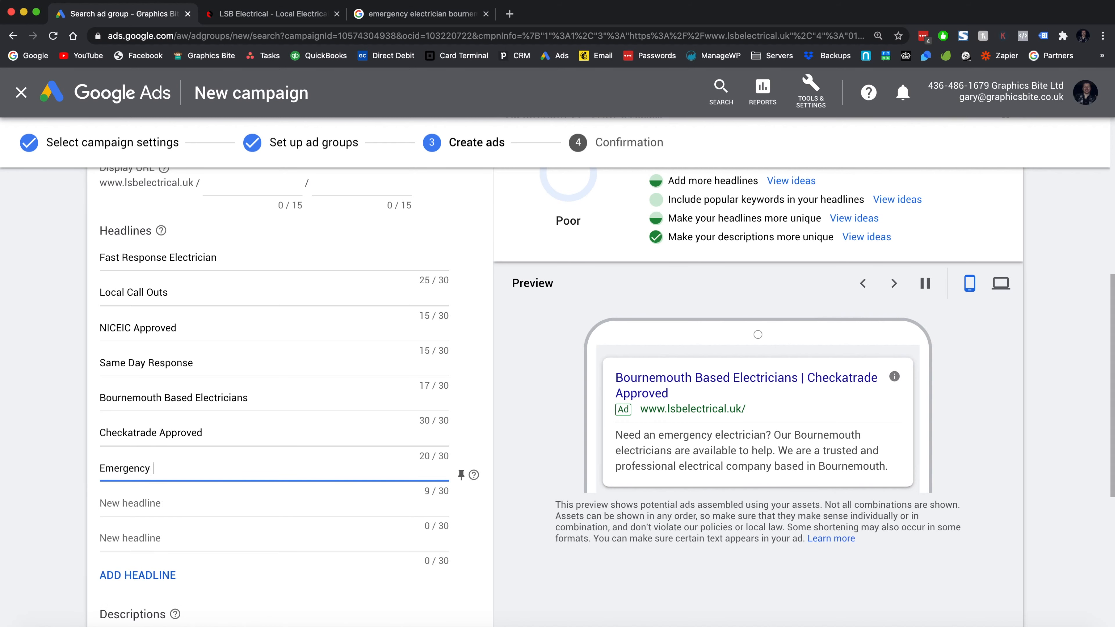
type(" Electrician")
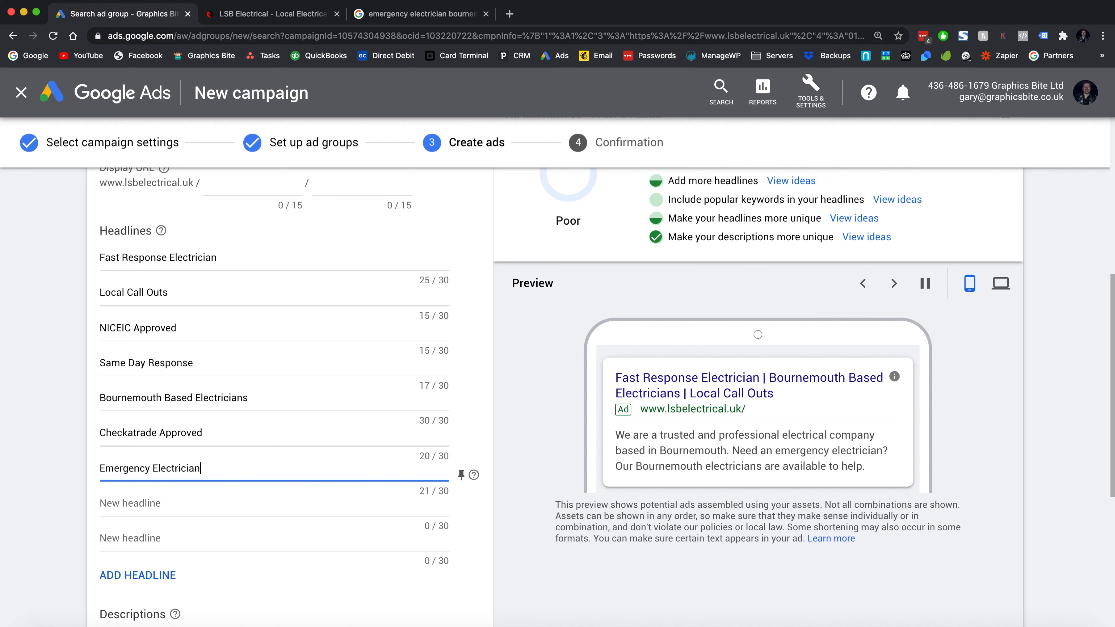
left_click(461, 475)
key("Tab")
key("Tab")
type("24")
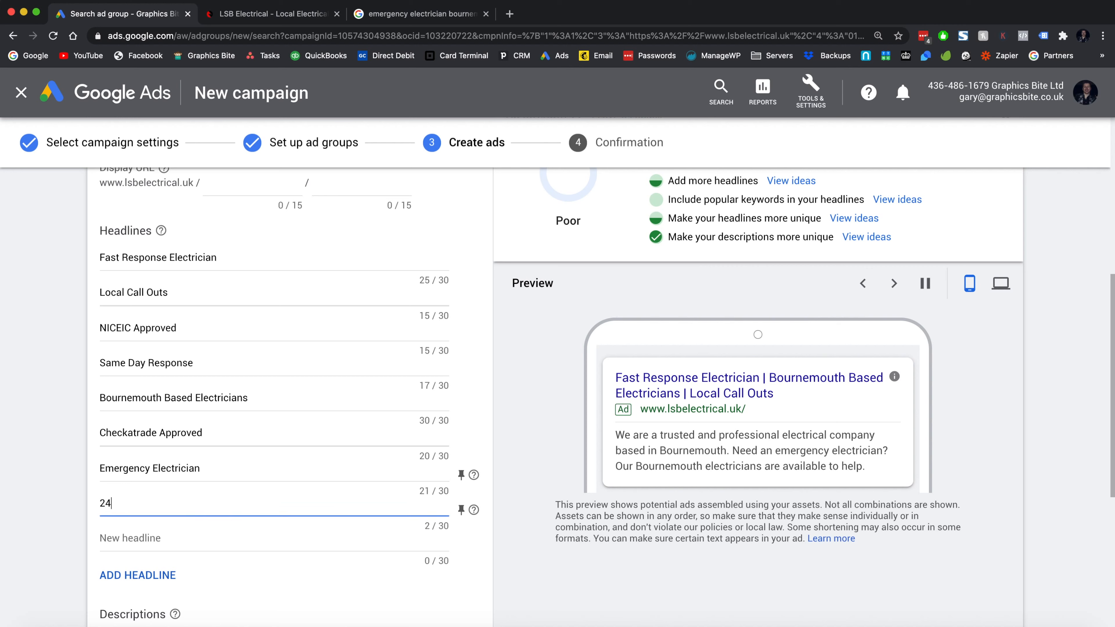
type(" Hour C")
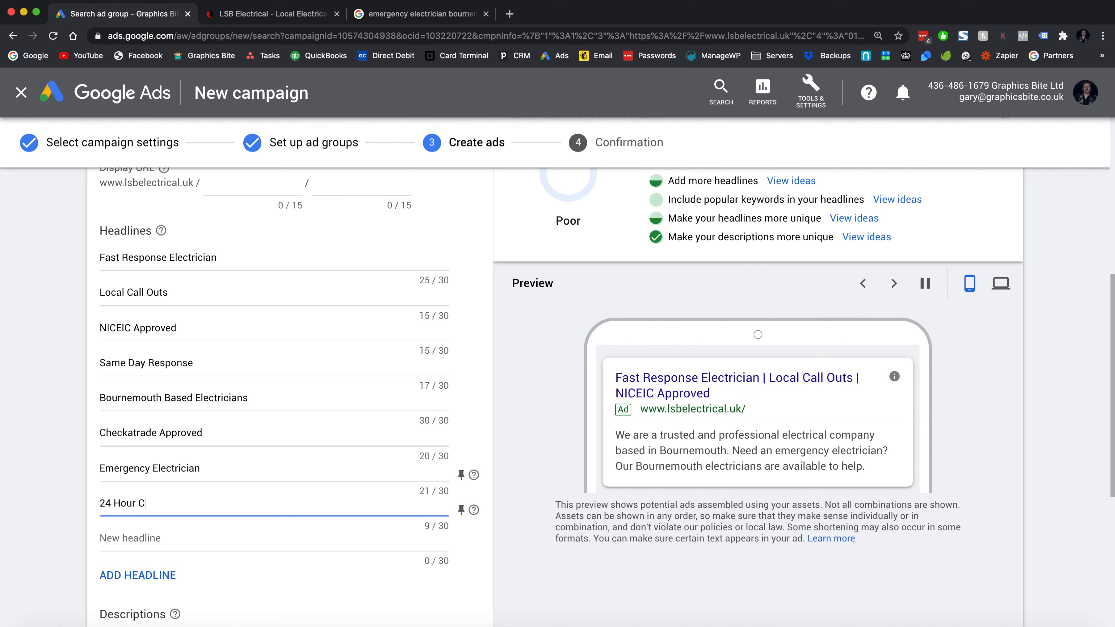
key("BackSpace")
type("Electricians")
left_click(152, 538)
type("No Call Out Fee")
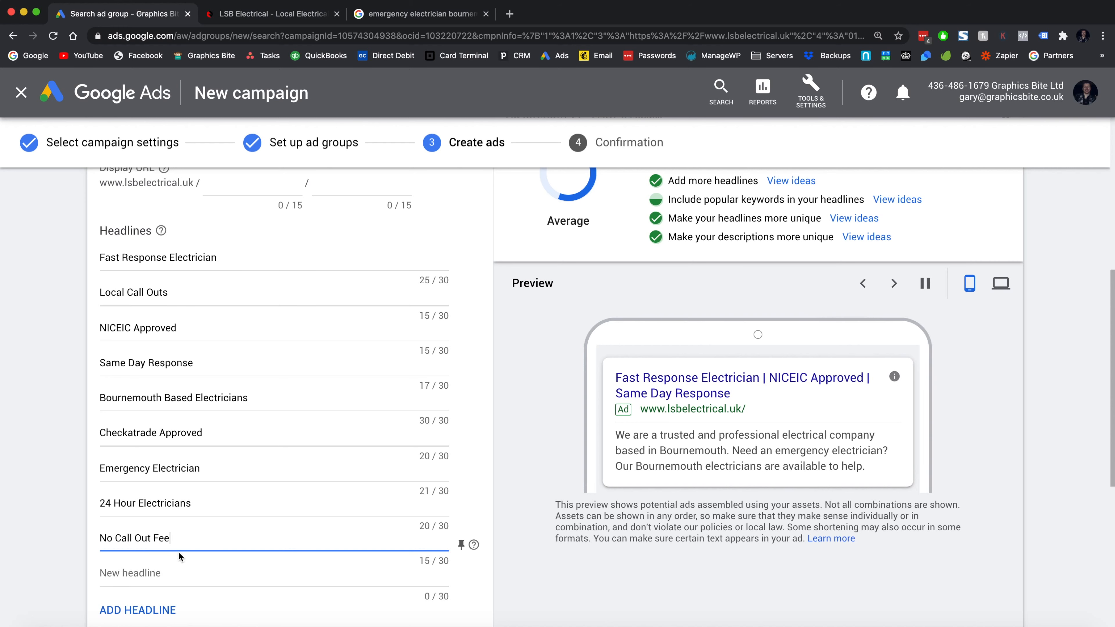
scroll(183, 557, "down", 2)
type("s")
- Add headlines 'Trusted Electricians' and 'Bournemouth Electricians', raising ad strength to Good
left_click(177, 527)
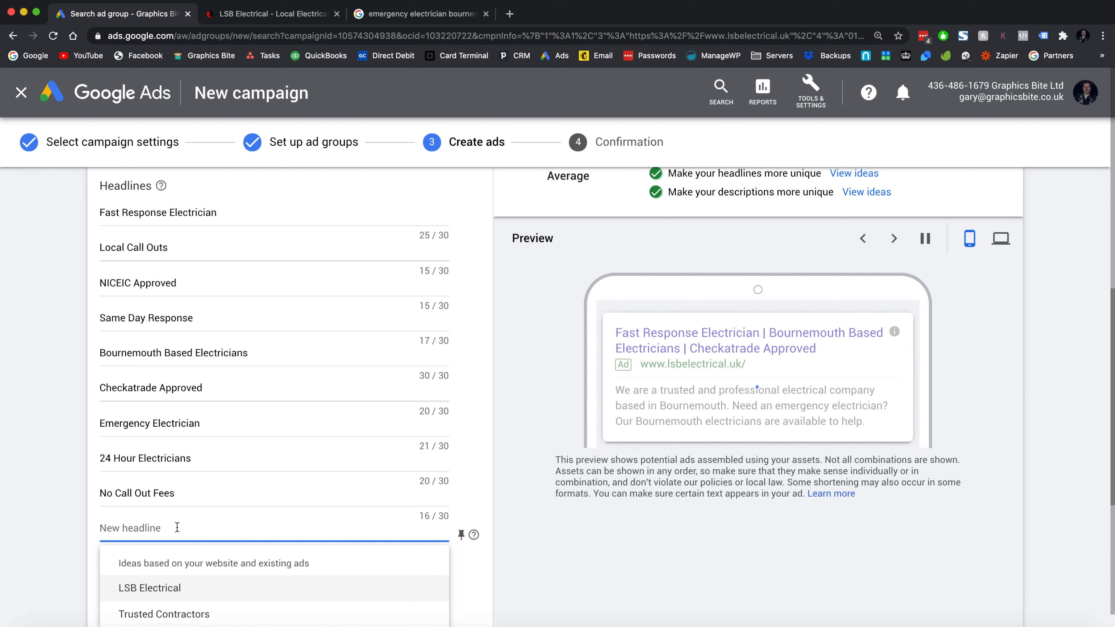
type("Qualfied")
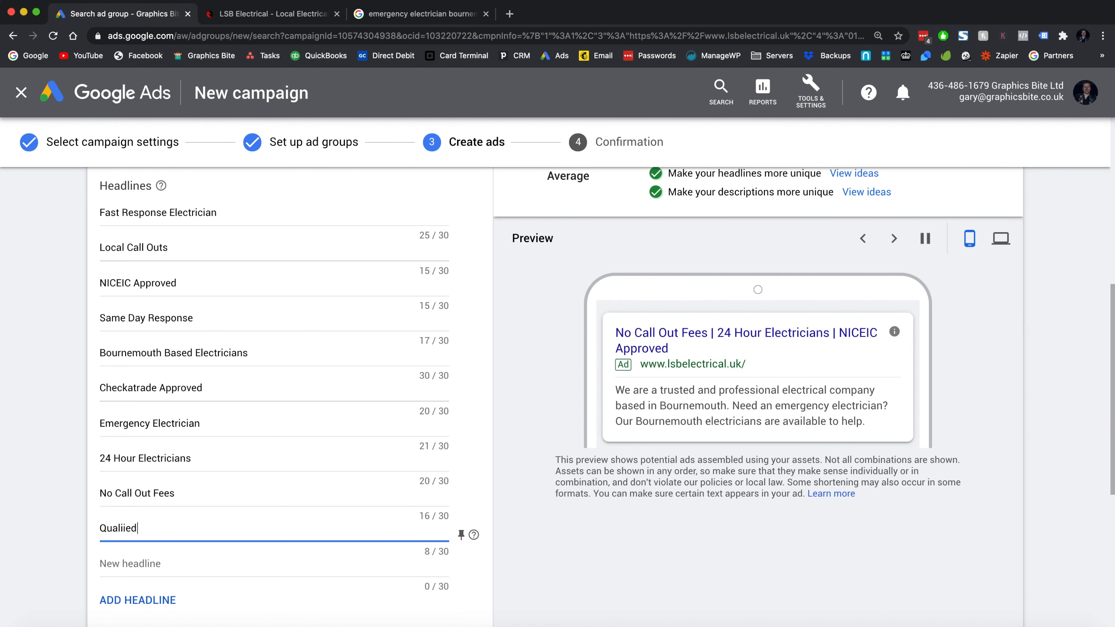
key("super+a")
type("Trusted Ele")
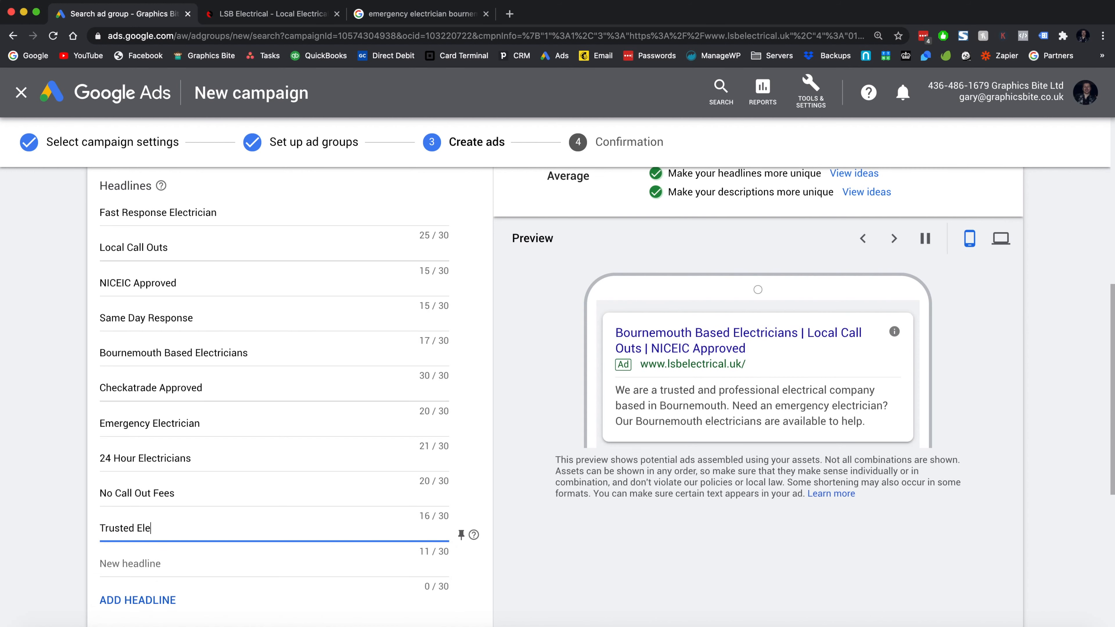
type("ctricians")
left_click(197, 562)
type("Bournemouth Electricians")
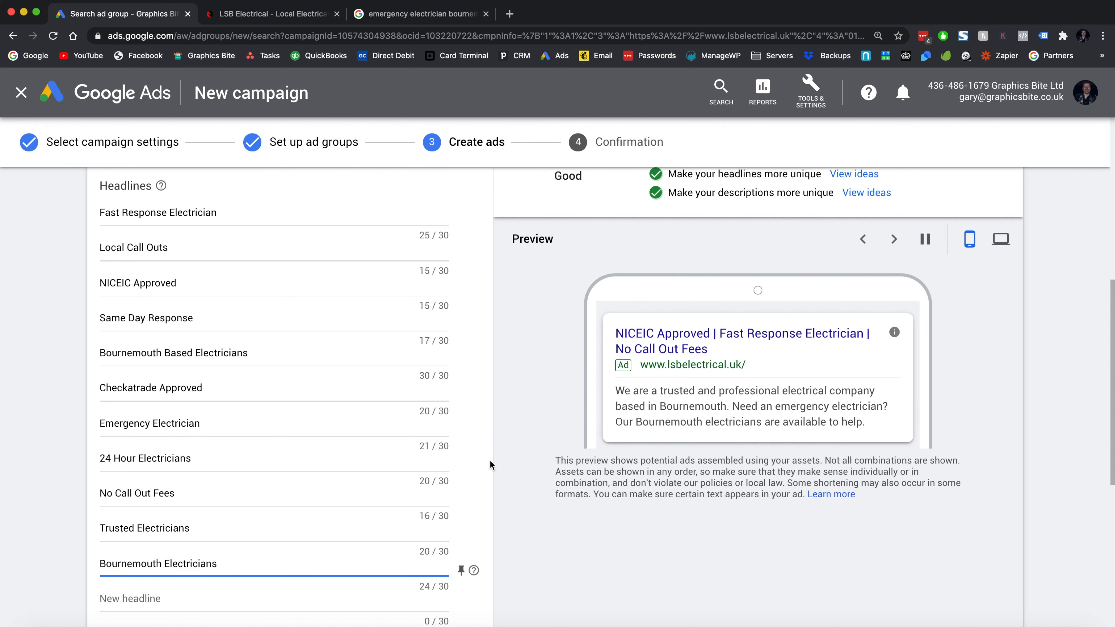
left_click(490, 424)
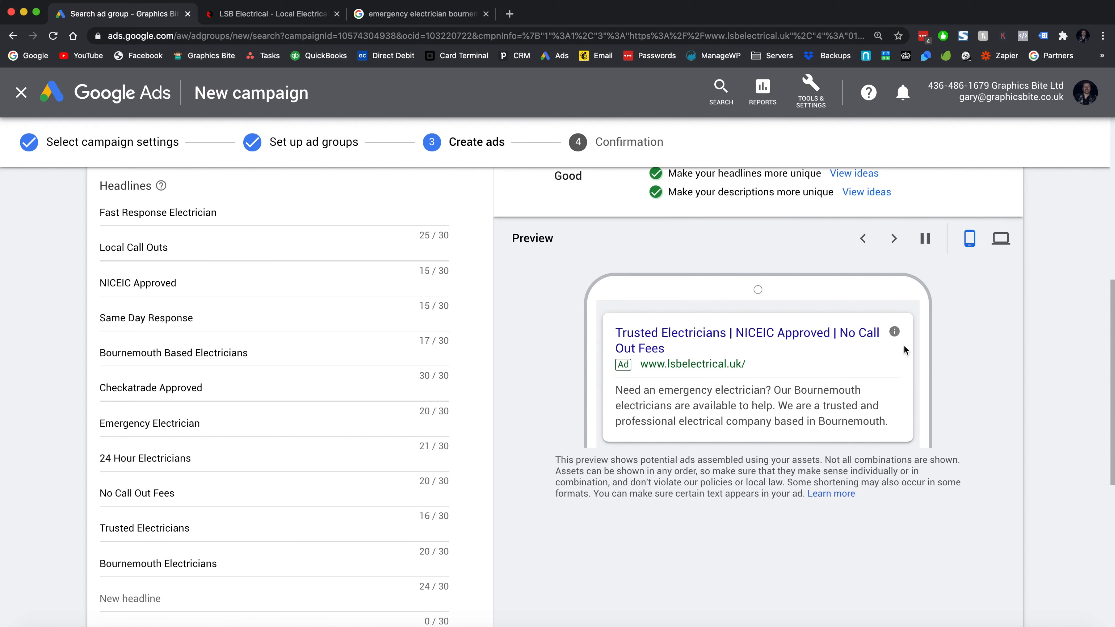
scroll(268, 410, "down", 4)
scroll(268, 411, "up", 5)
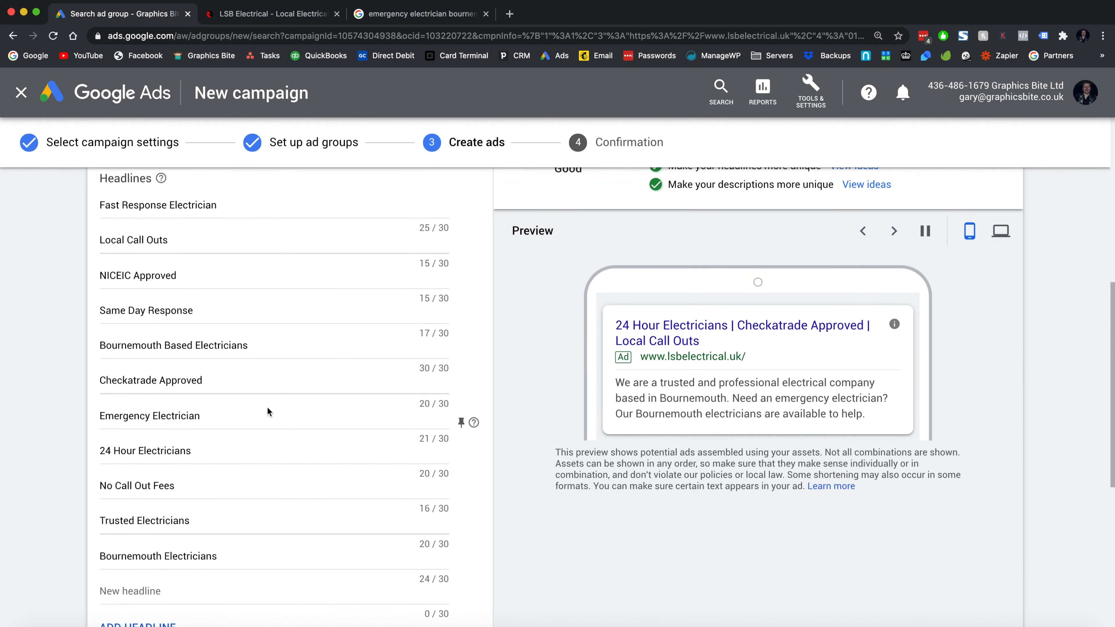
scroll(268, 411, "down", 1)
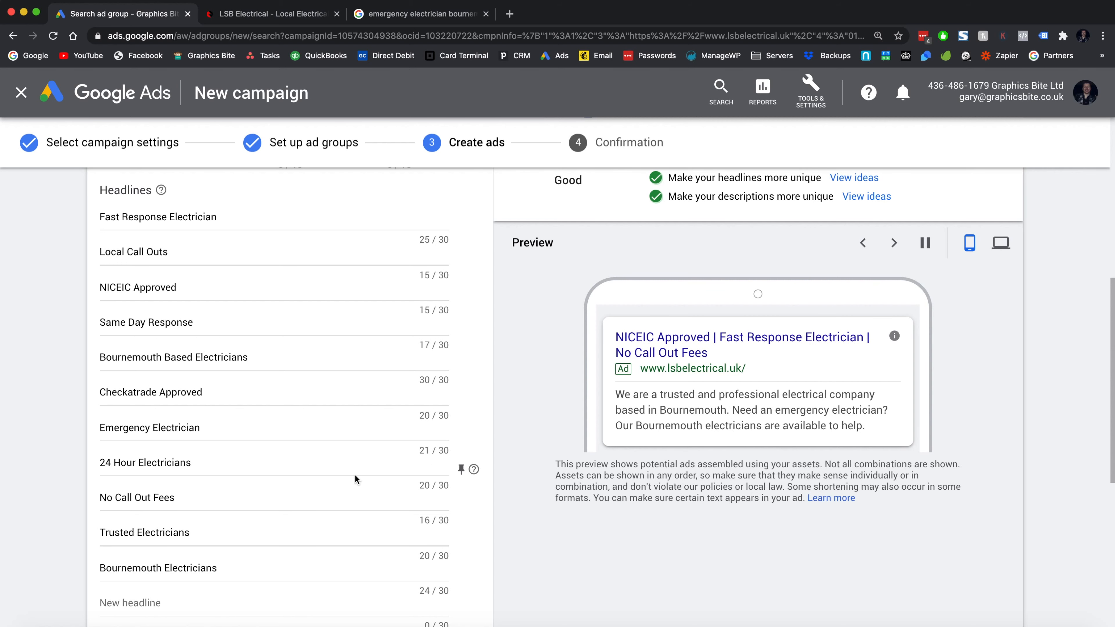
- Pin '24 Hour Electricians' to position 1, then unpin it to show in any position
left_click(461, 471)
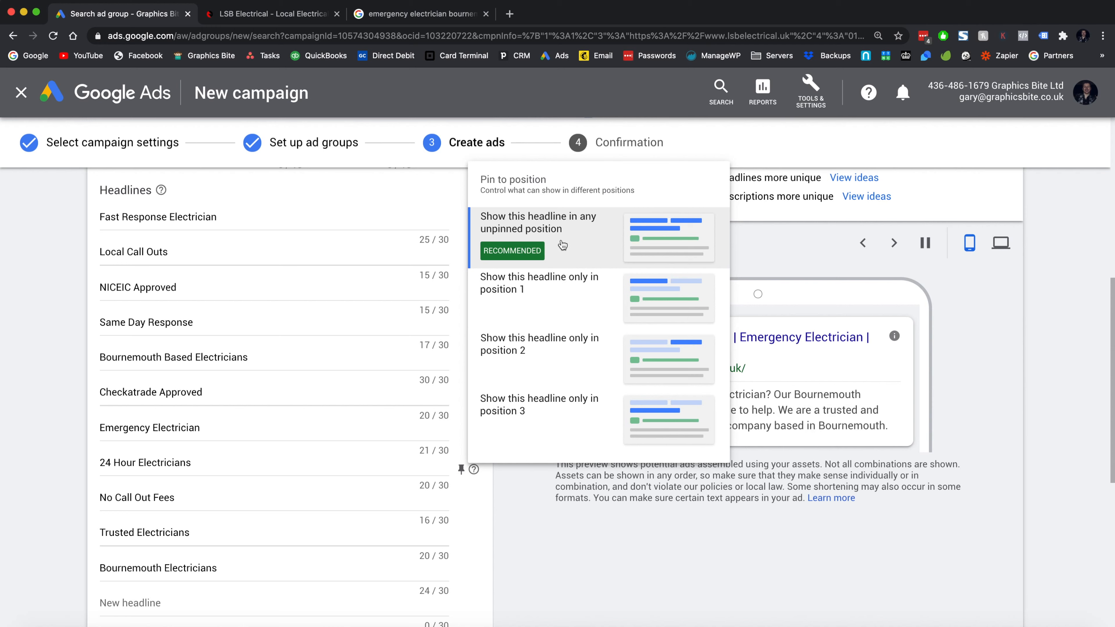
left_click(543, 293)
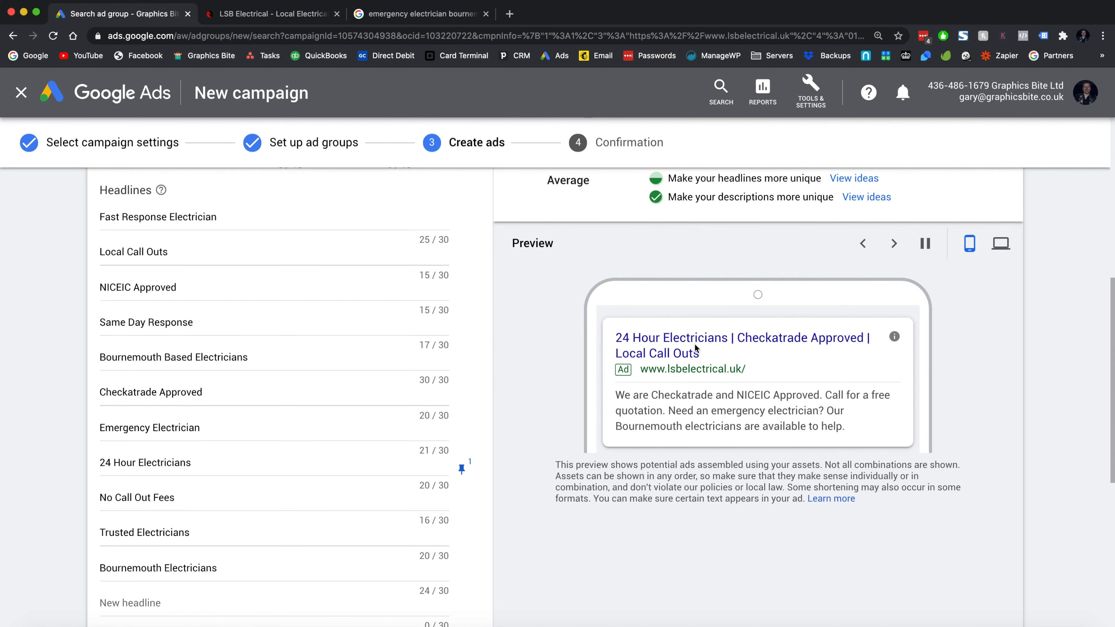
scroll(426, 480, "down", 2)
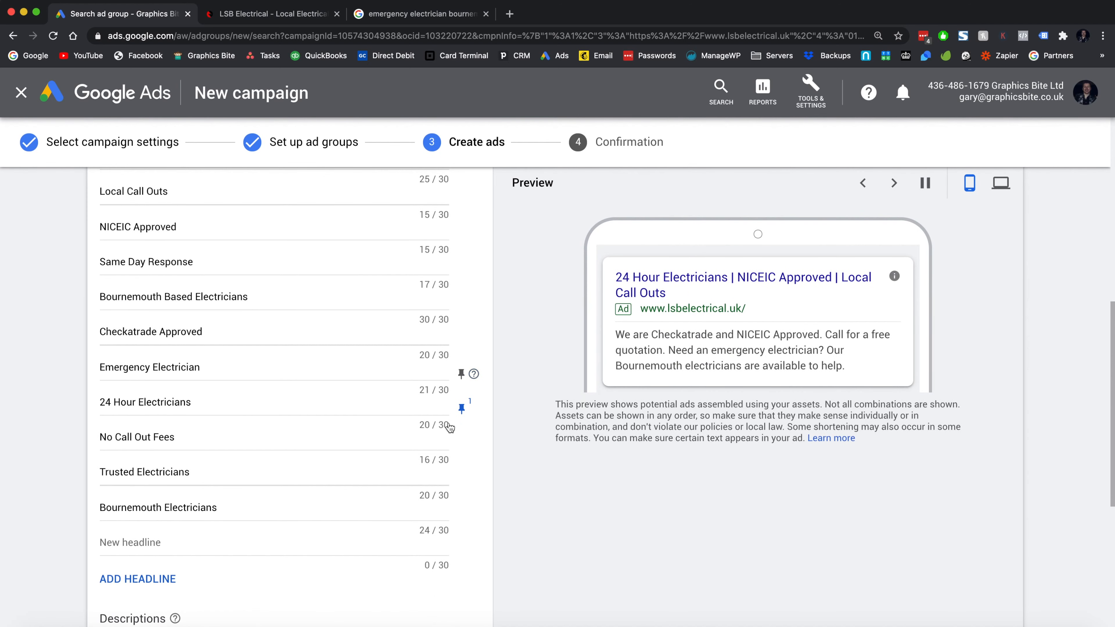
left_click(461, 408)
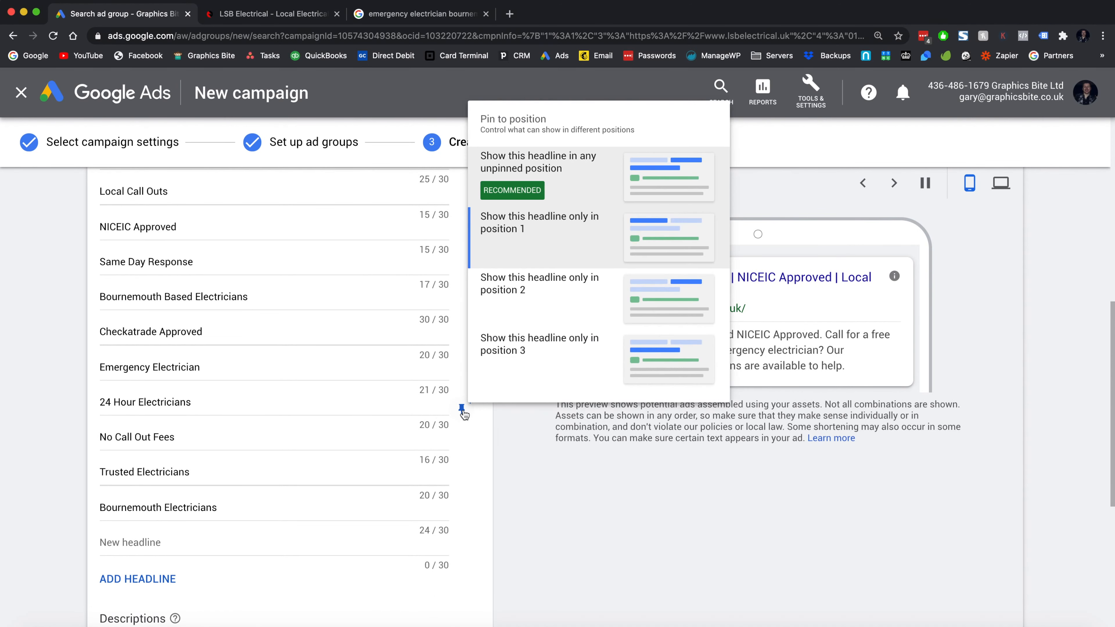
left_click(587, 188)
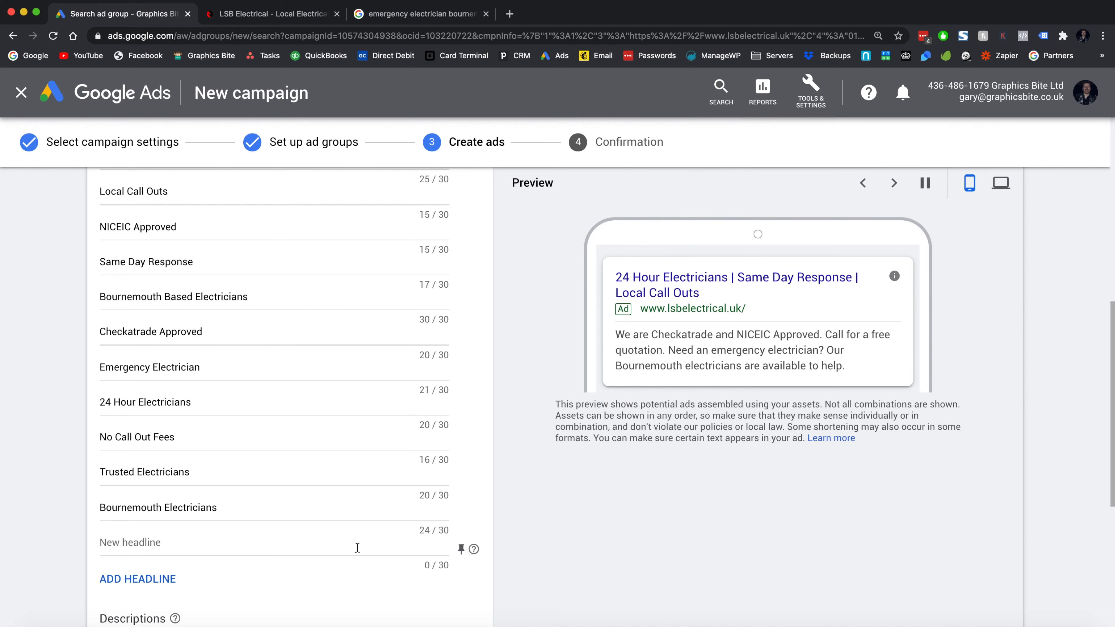
scroll(358, 553, "down", 5)
scroll(357, 553, "down", 3)
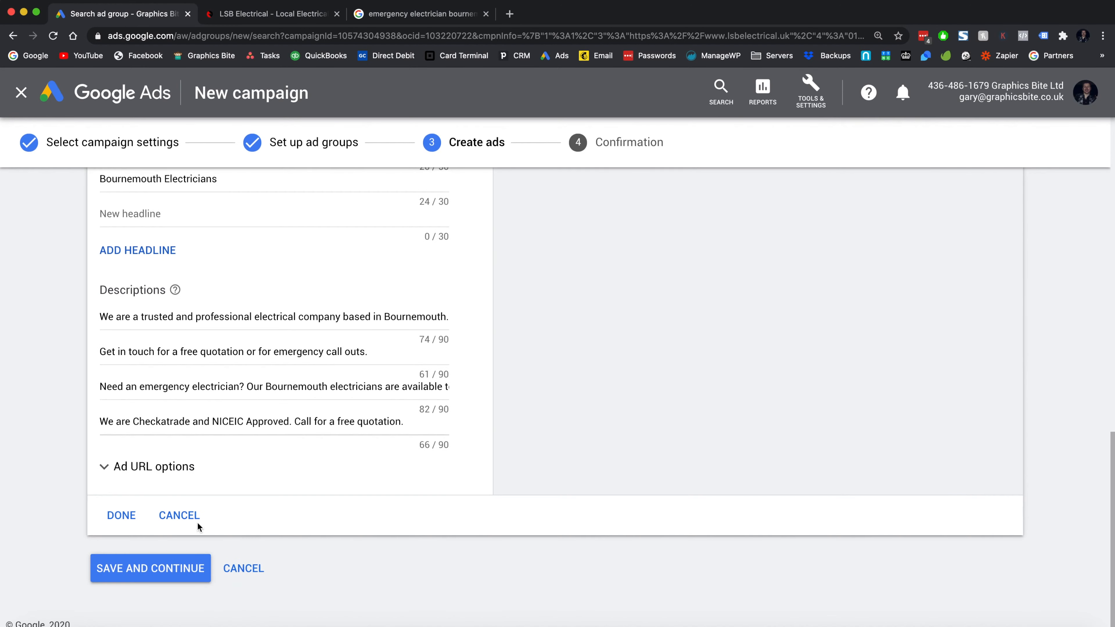
- Save the ad and Emergency Electrician campaign, then view its empty Negative Keywords list
left_click(121, 511)
left_click(157, 486)
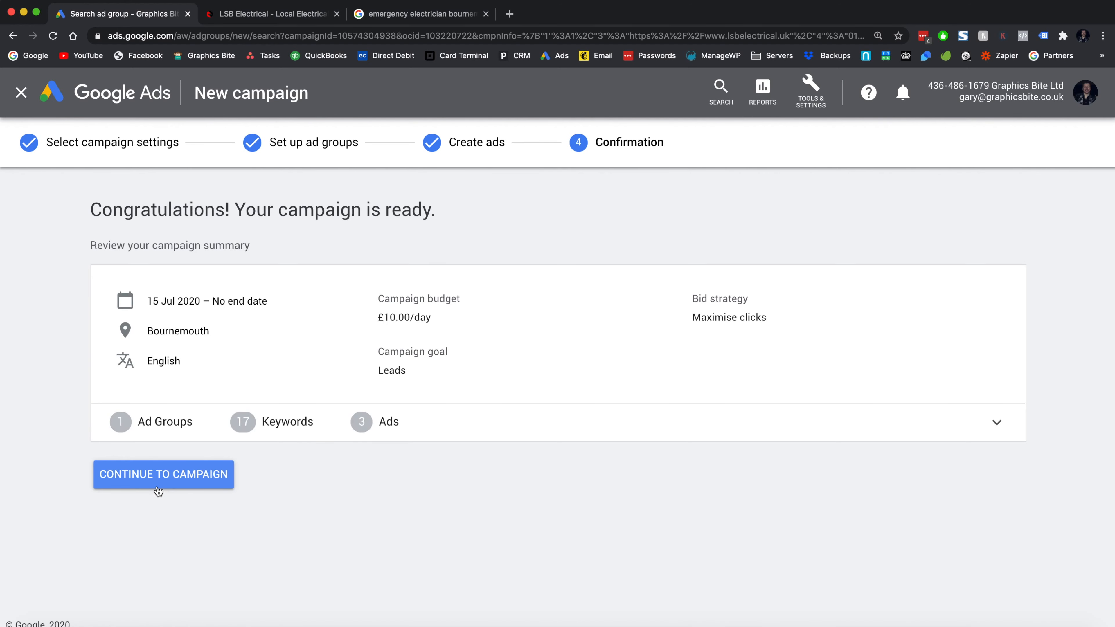
left_click(158, 490)
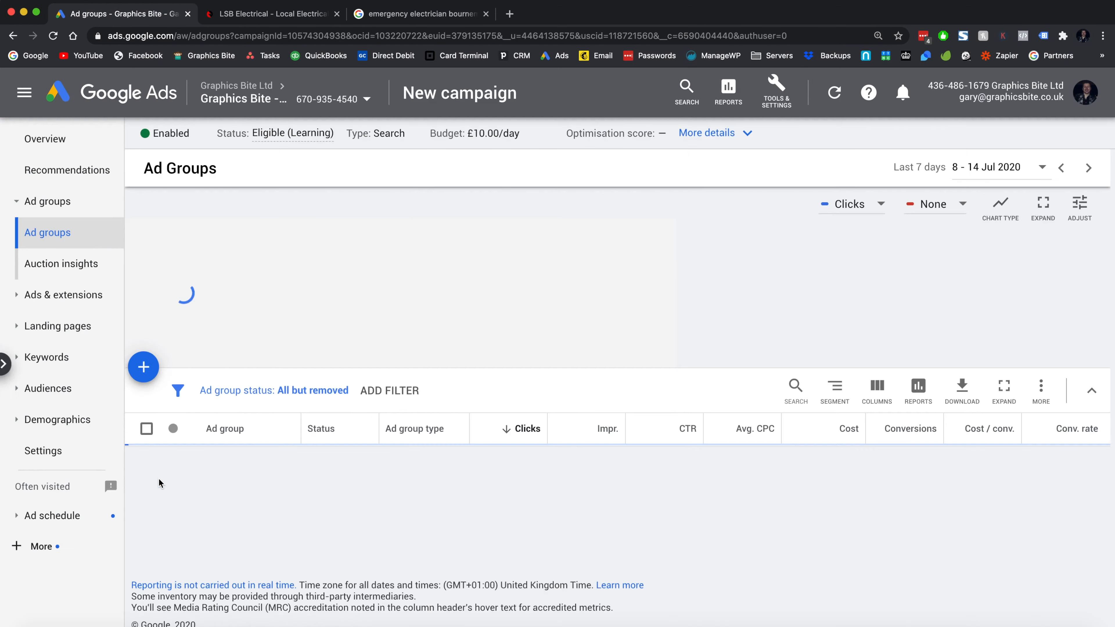
left_click(46, 357)
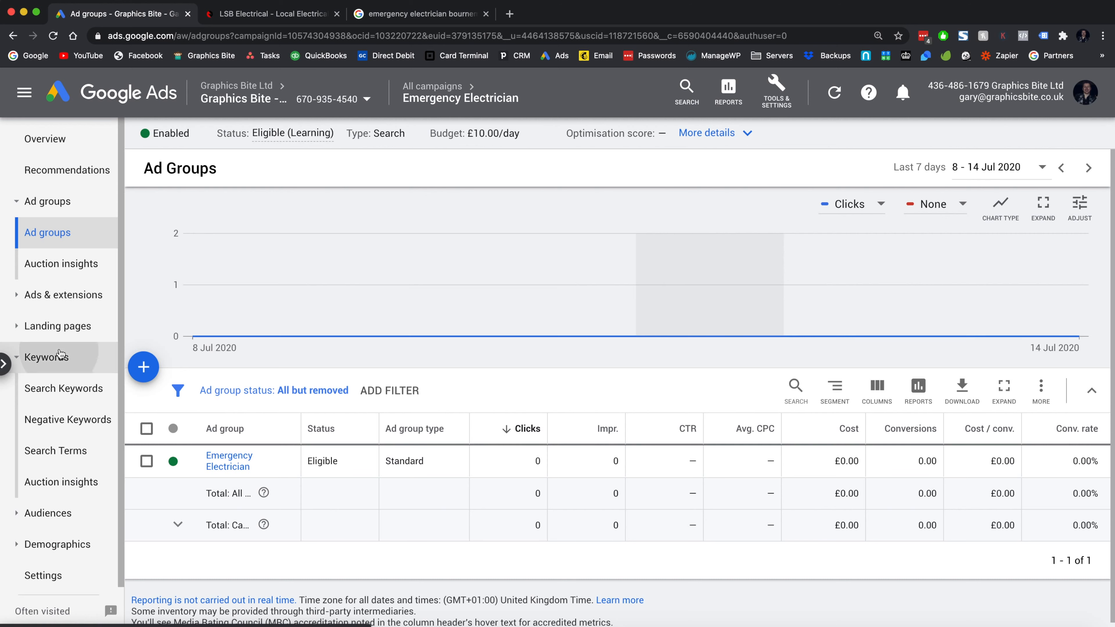
left_click(63, 421)
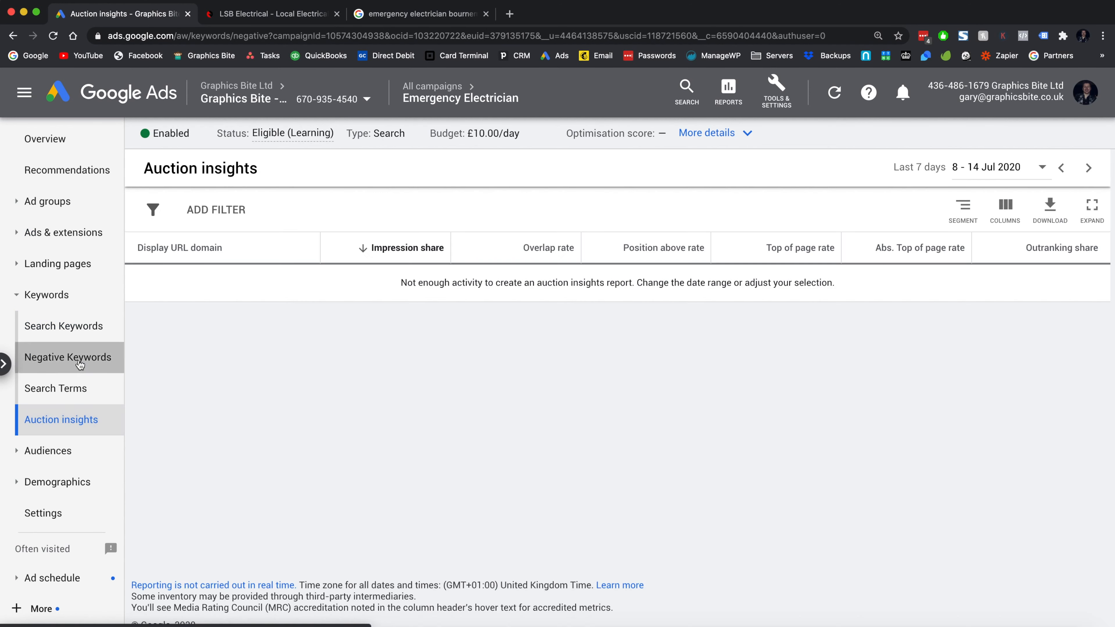
left_click(66, 357)
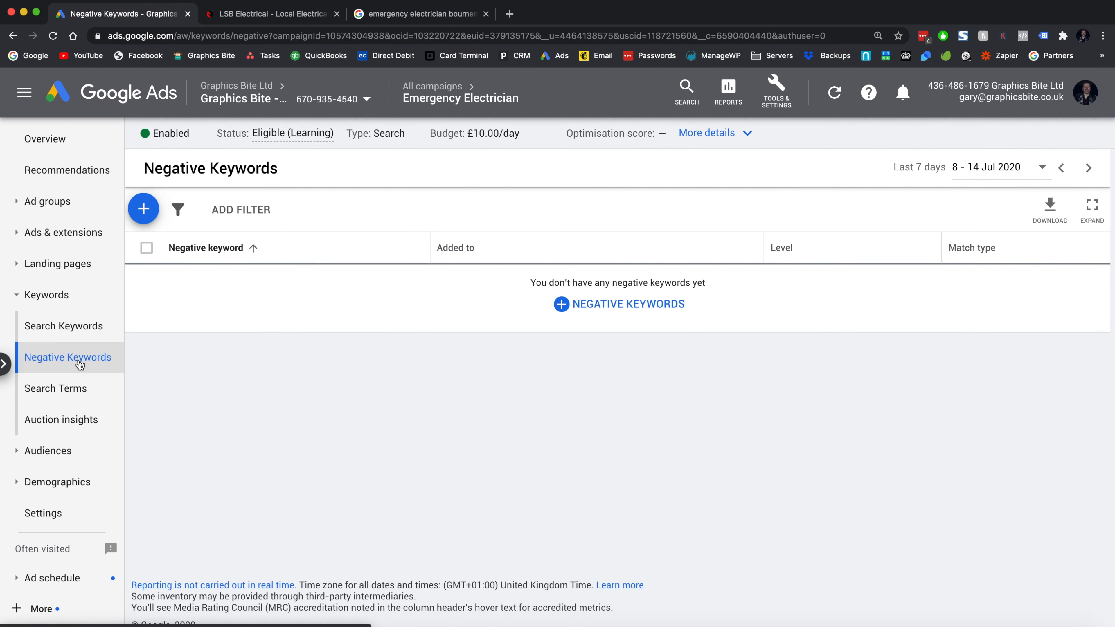
- Enter free, cheap and jobs in the campaign negative keywords box
left_click(664, 305)
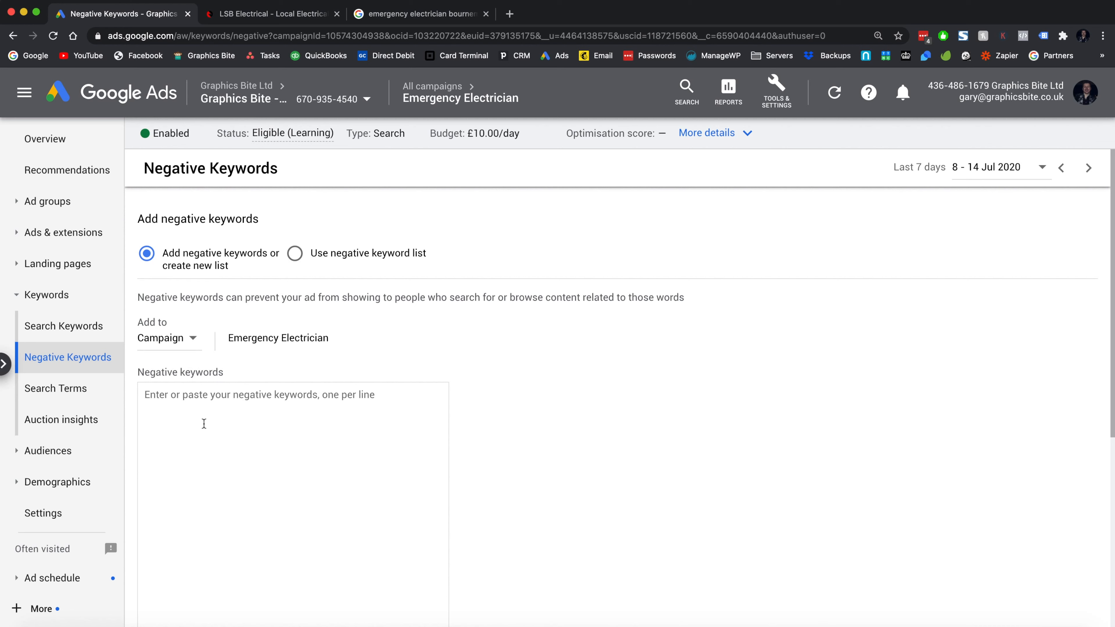
right_click(268, 521)
left_click(225, 493)
type("free")
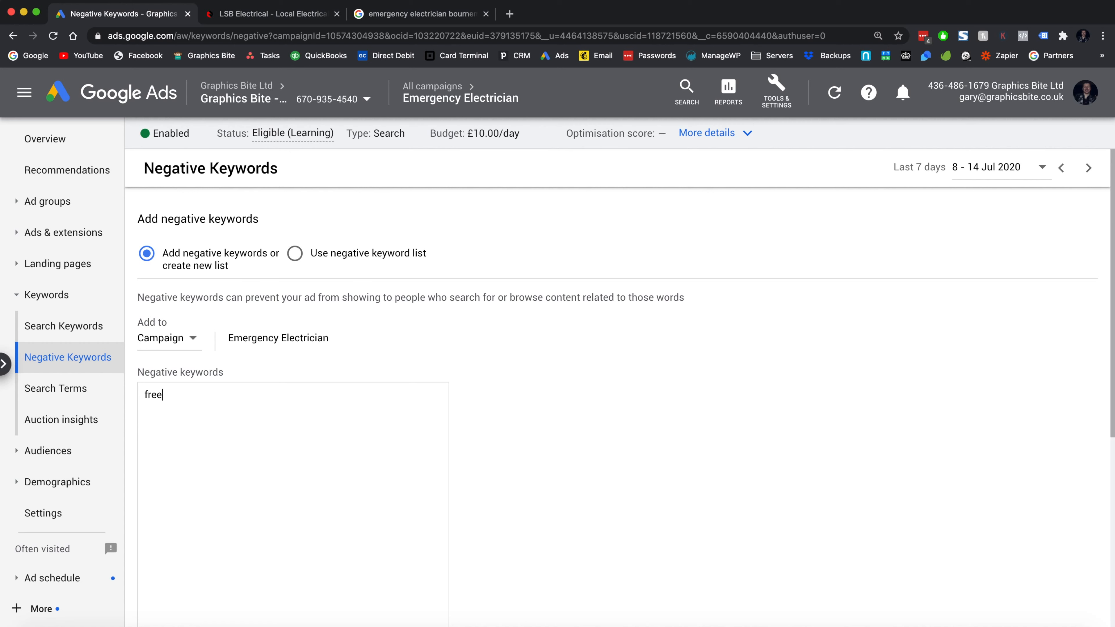
type(" cheap")
type(" jobs apprent")
key("ctrl+a")
key("BackSpace")
key("super+z")
key("super+z")
- Add how to, tutorials, guides, video guides and instructions, then save the negative keywords
type("how to ")
type("tutorials")
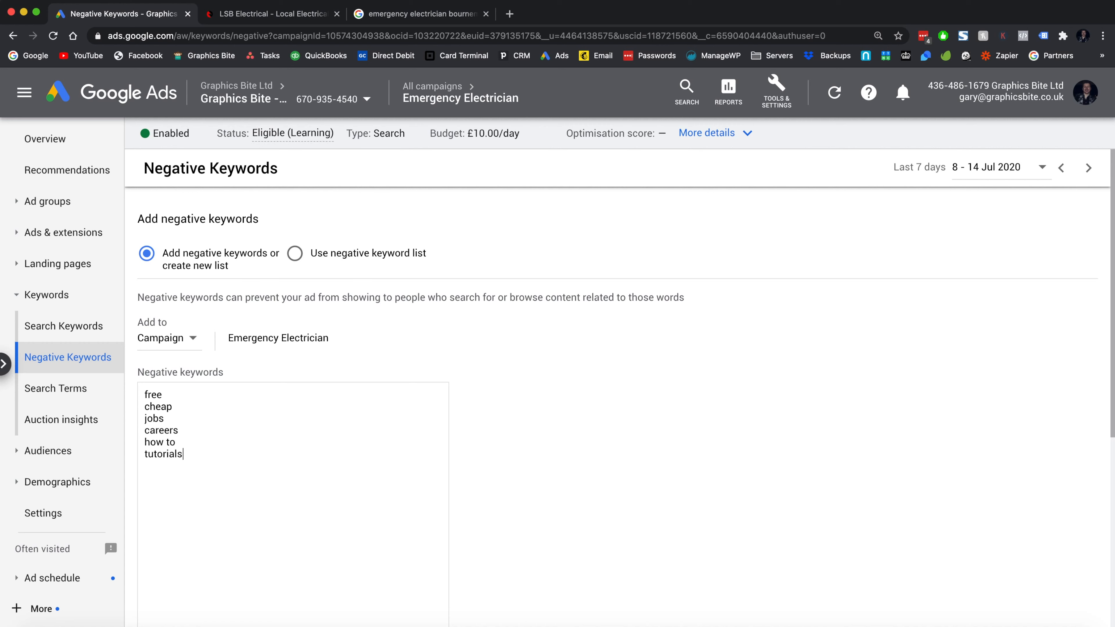
key("Return")
type("guides")
key("Return")
type("video guides")
key("Return")
type("instructions")
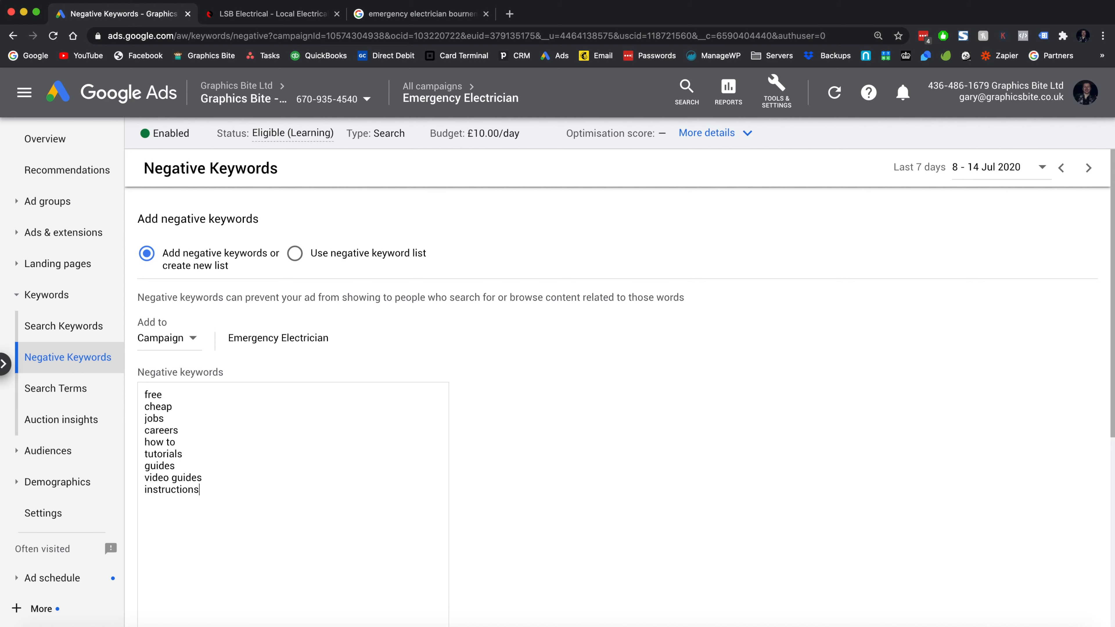
scroll(587, 527, "down", 3)
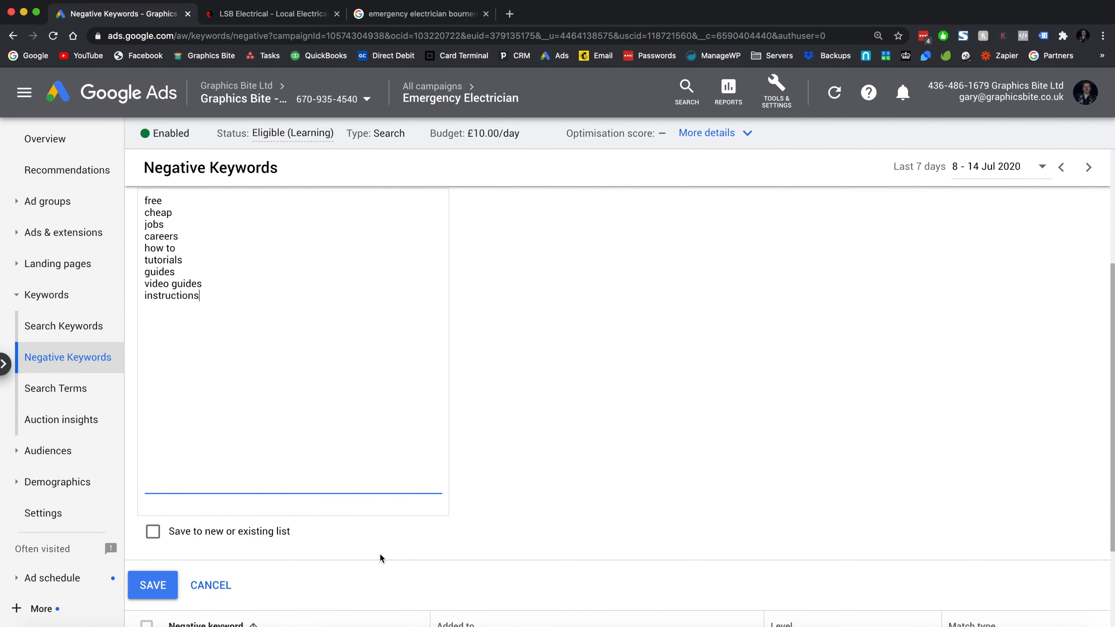
left_click(153, 586)
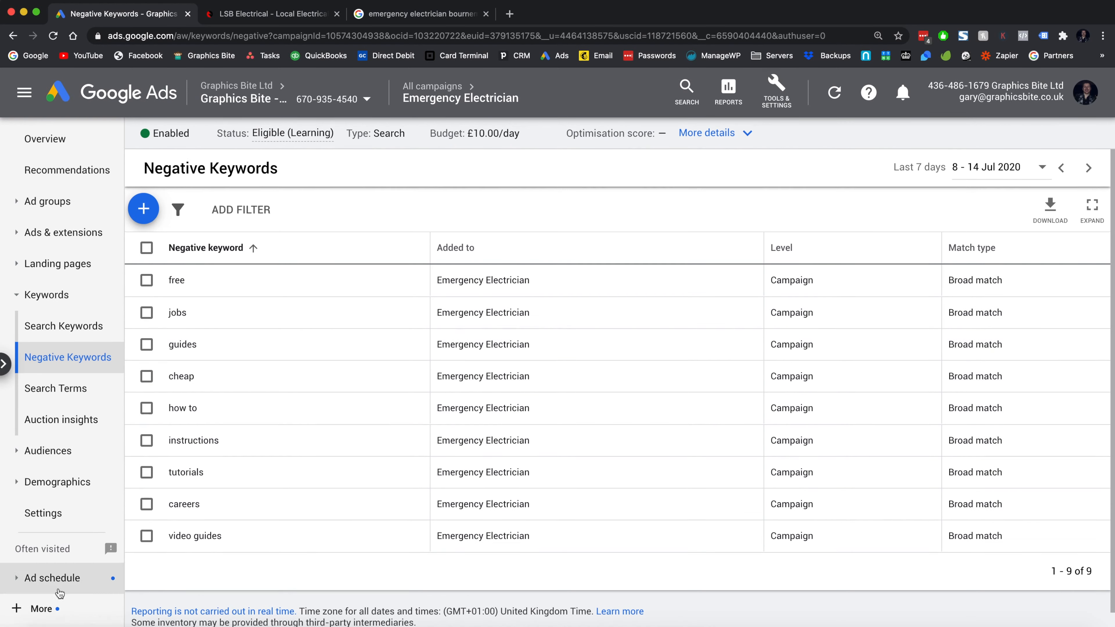
- Open the Ad schedule page and review the every-day 17:30–23:45 schedule chart
left_click(48, 608)
scroll(79, 519, "down", 3)
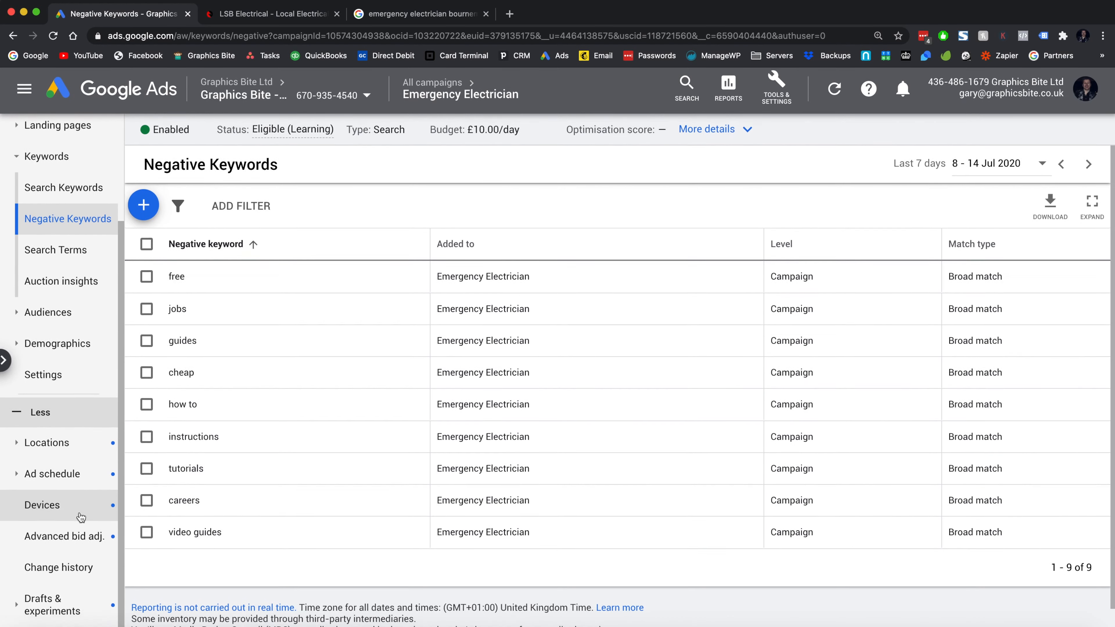
left_click(52, 475)
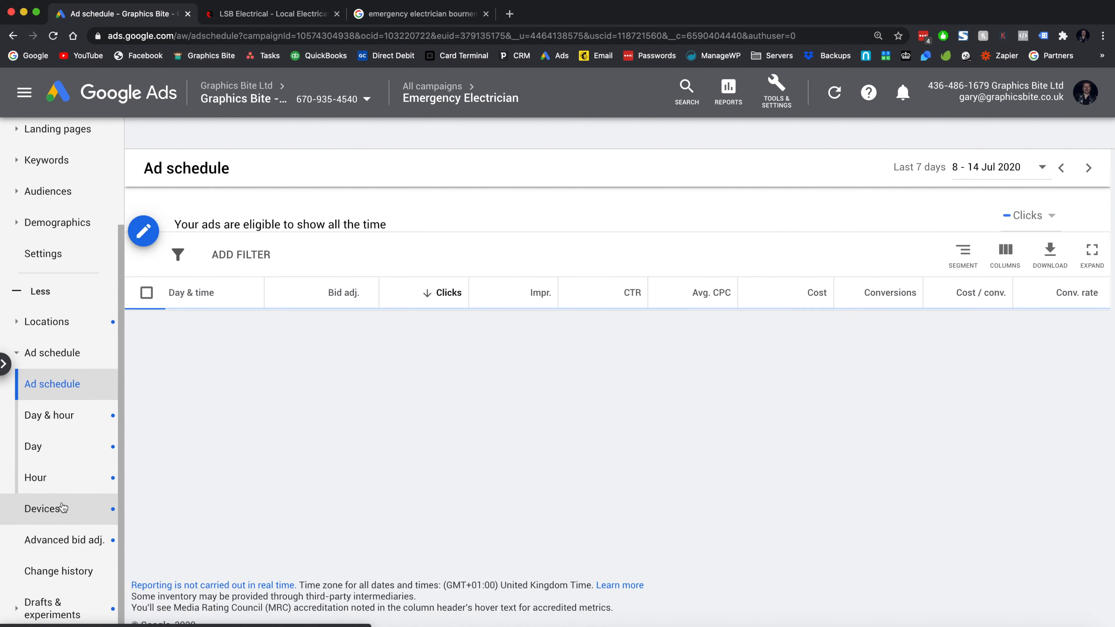
scroll(267, 504, "down", 4)
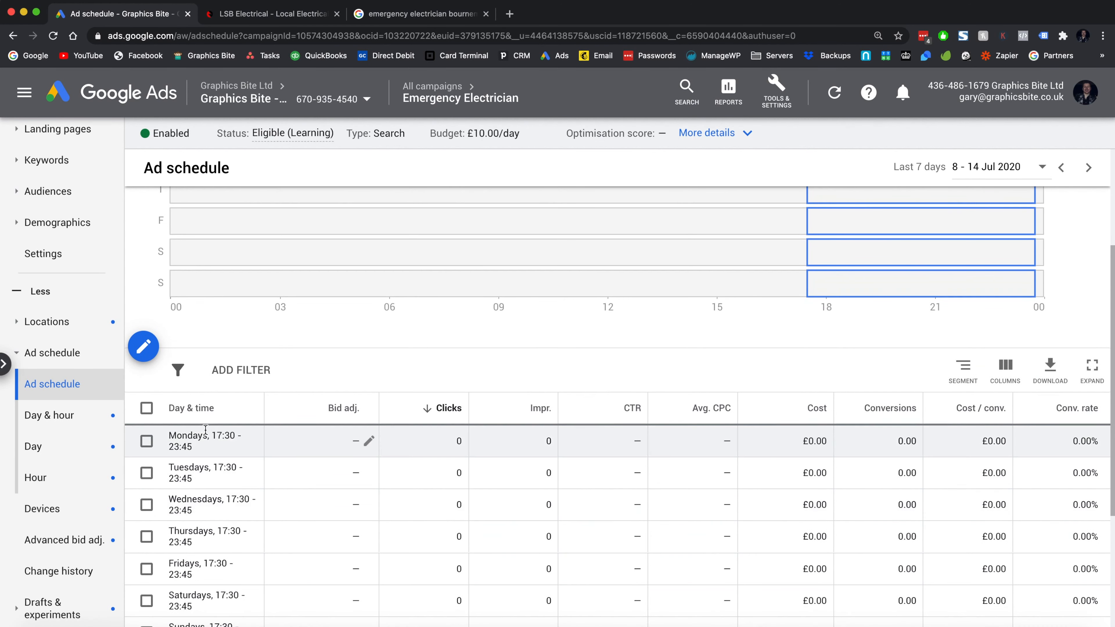
scroll(207, 429, "down", 3)
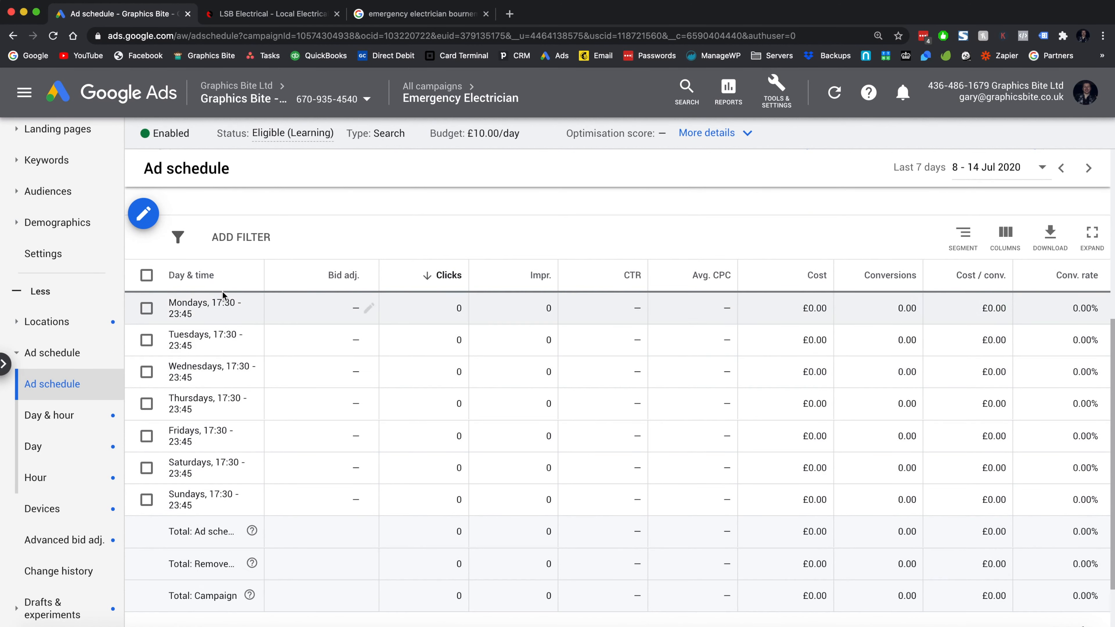
scroll(206, 434, "up", 3)
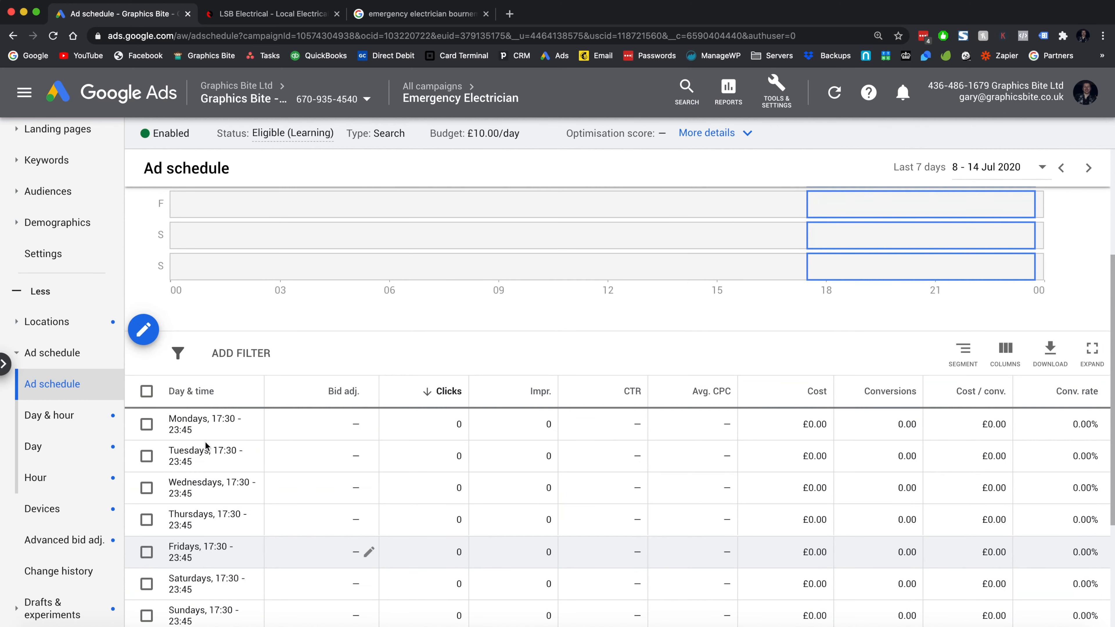
scroll(62, 422, "up", 1)
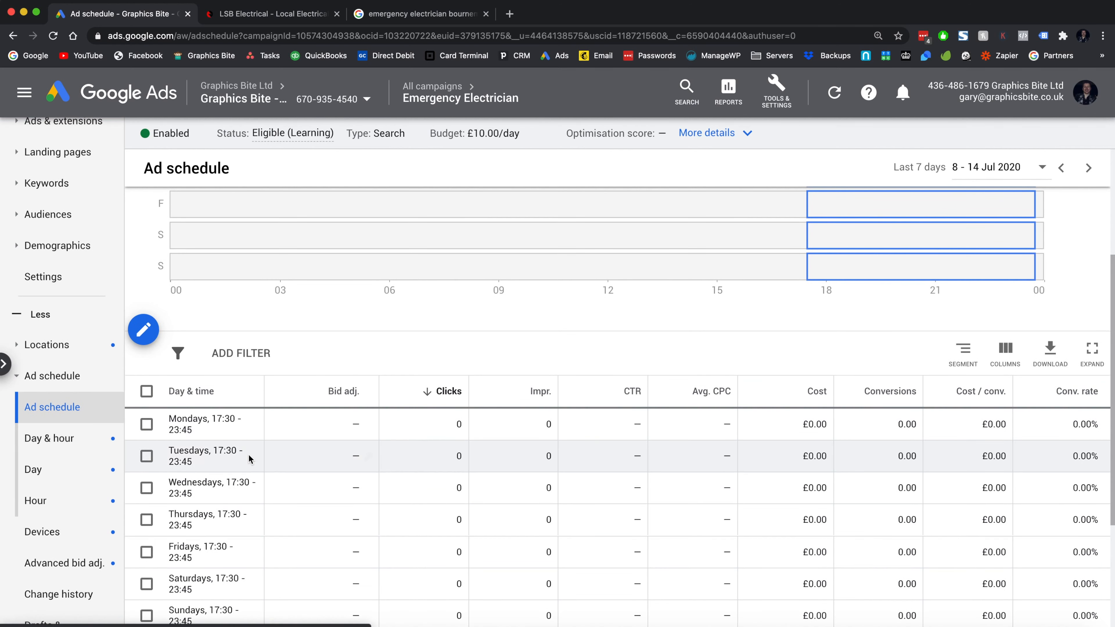
scroll(249, 455, "up", 3)
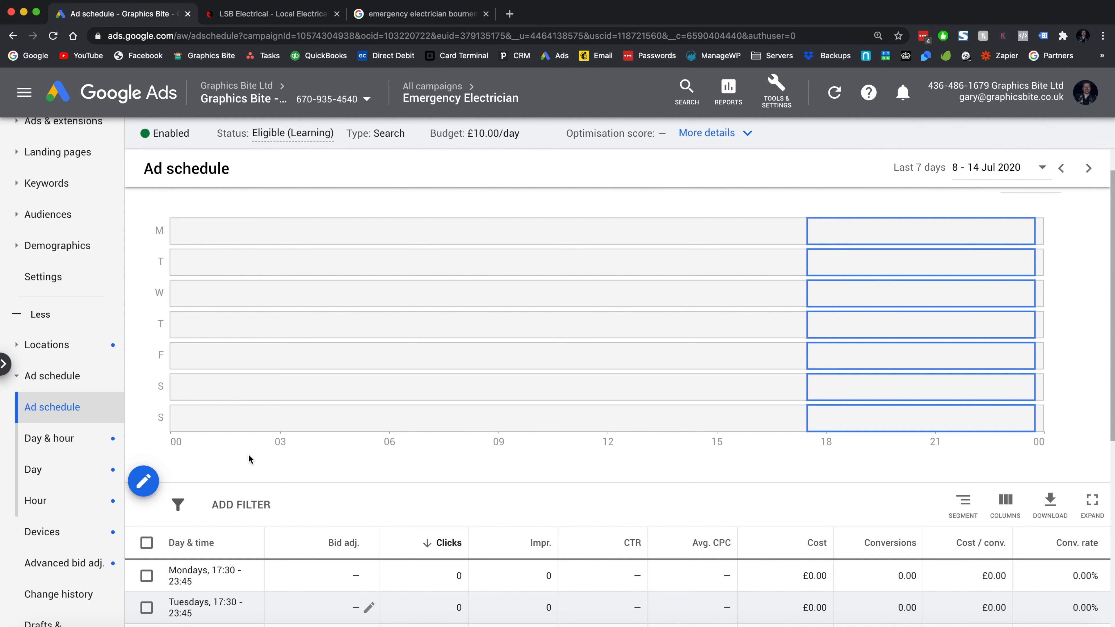
scroll(59, 364, "up", 5)
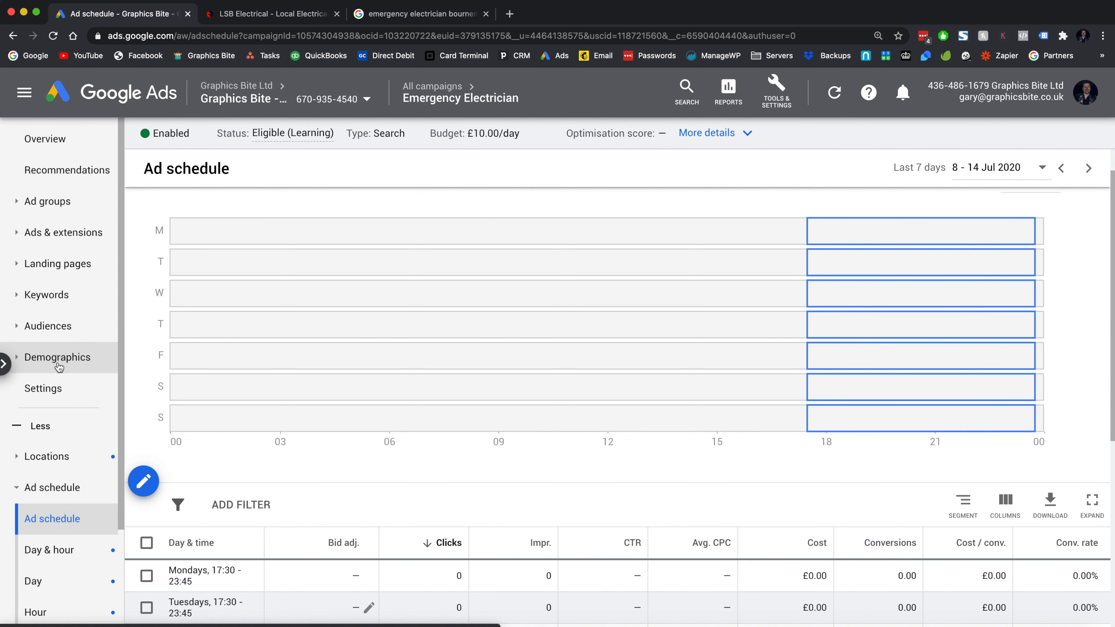
- Exclude the 18 - 24, Unknown and 25 - 34 age ranges, then view the Gender report
left_click(58, 364)
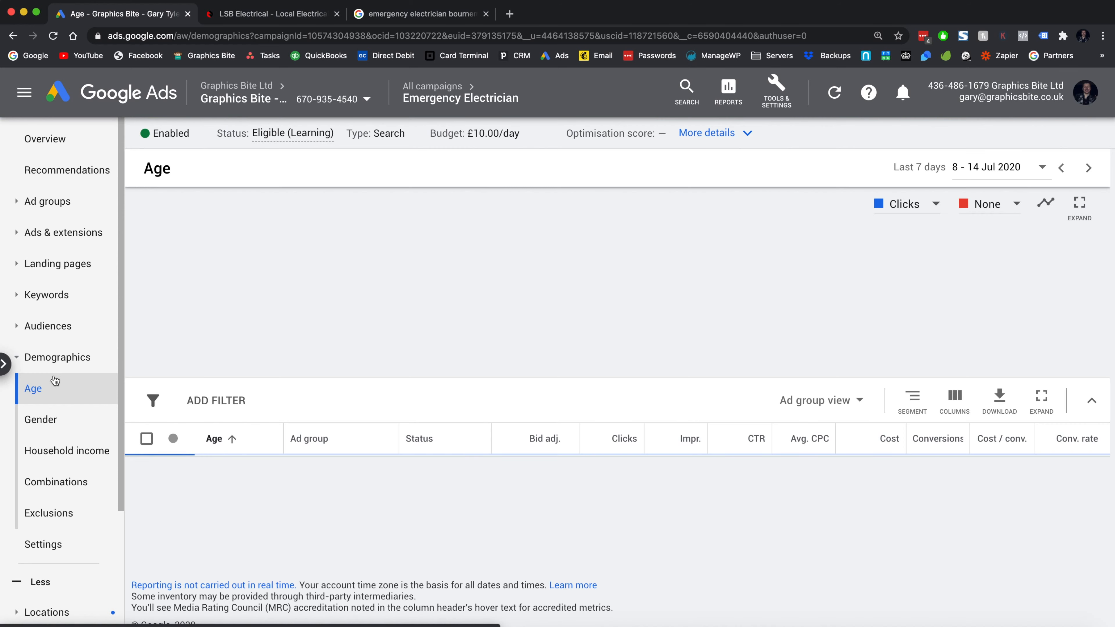
scroll(173, 452, "down", 2)
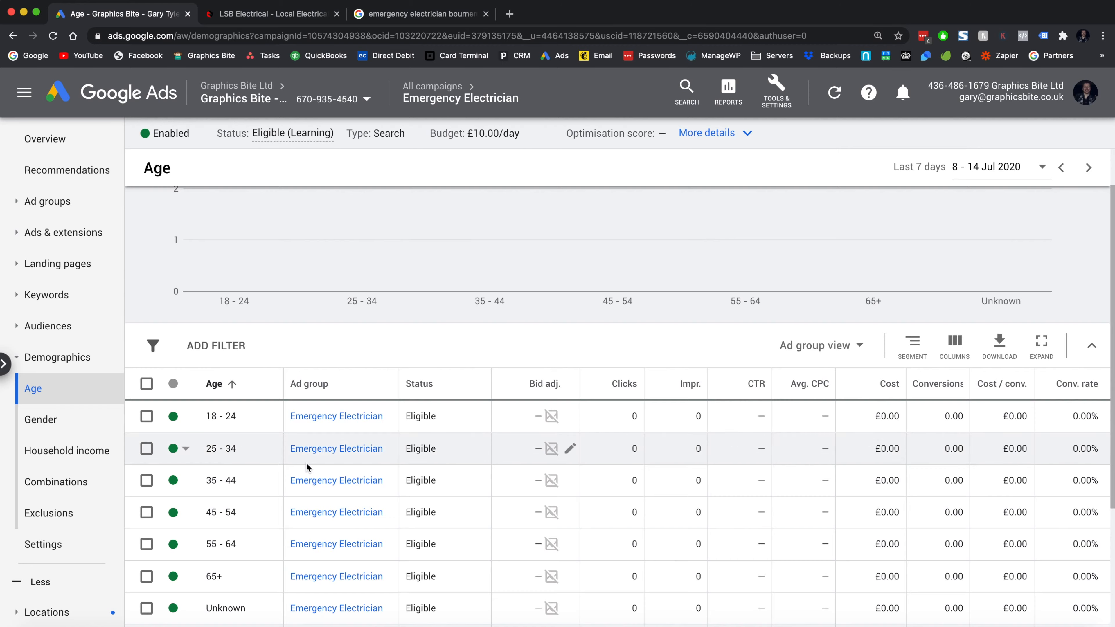
scroll(173, 452, "down", 2)
left_click(174, 362)
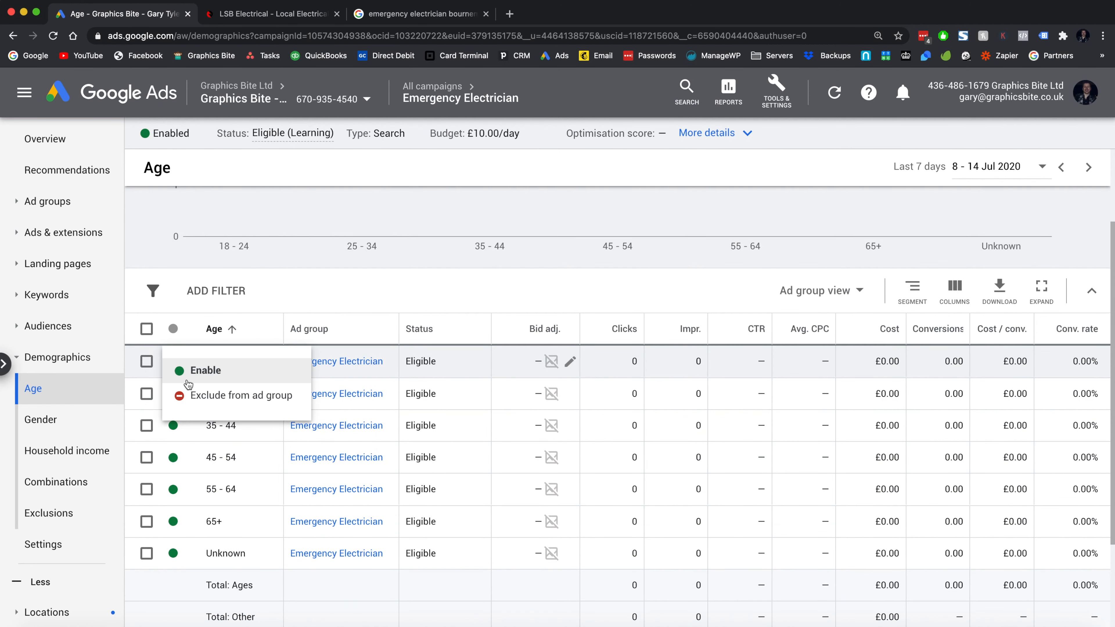
left_click(197, 395)
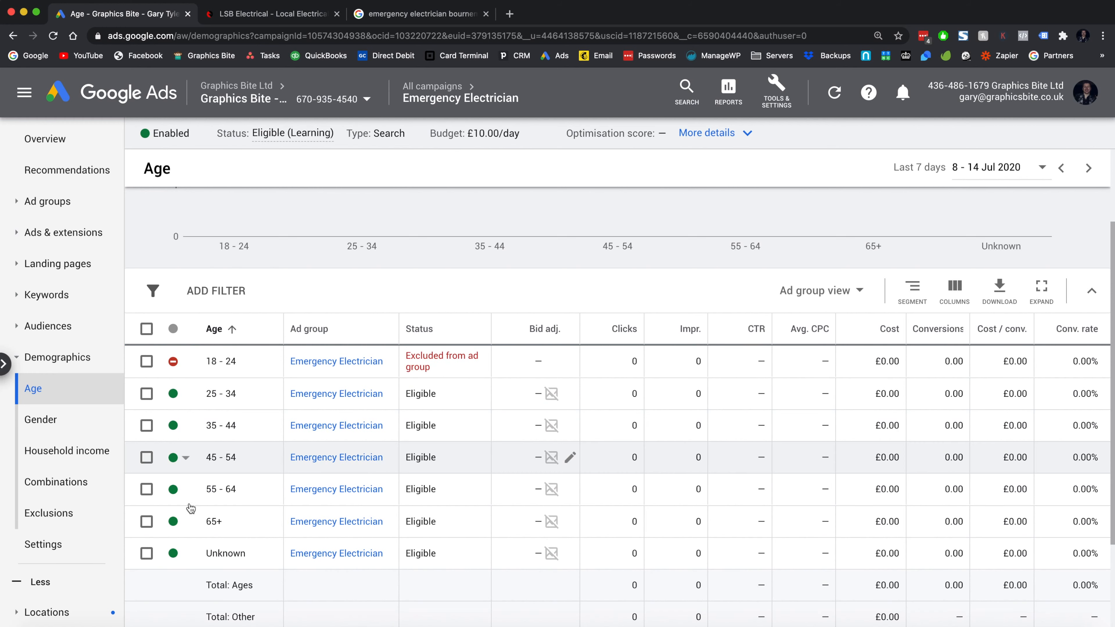
left_click(173, 553)
left_click(188, 588)
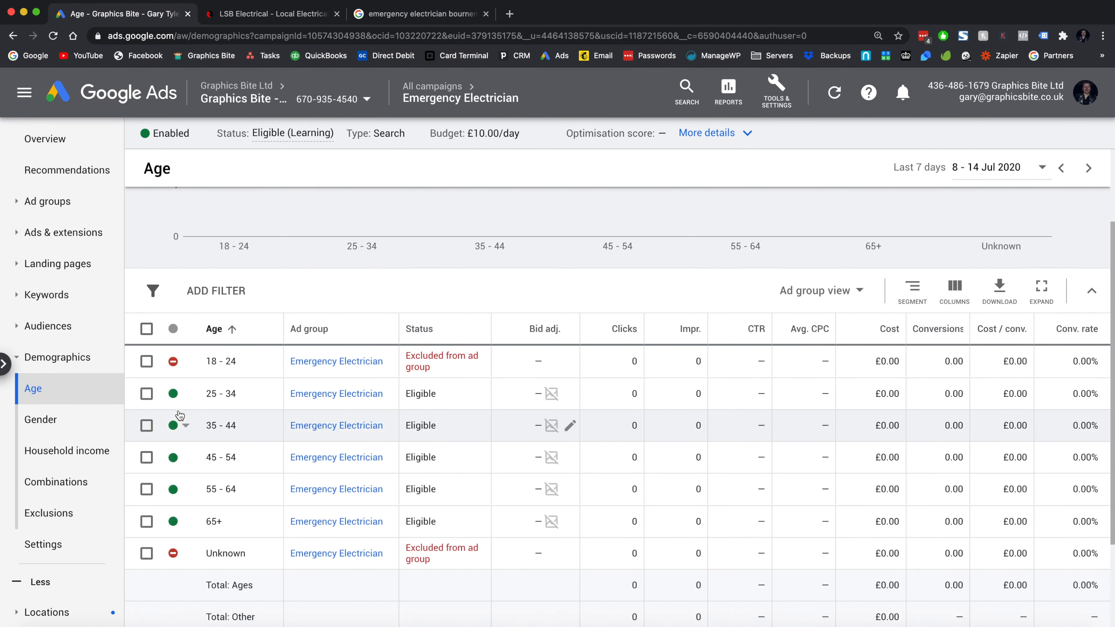
left_click(174, 395)
left_click(187, 423)
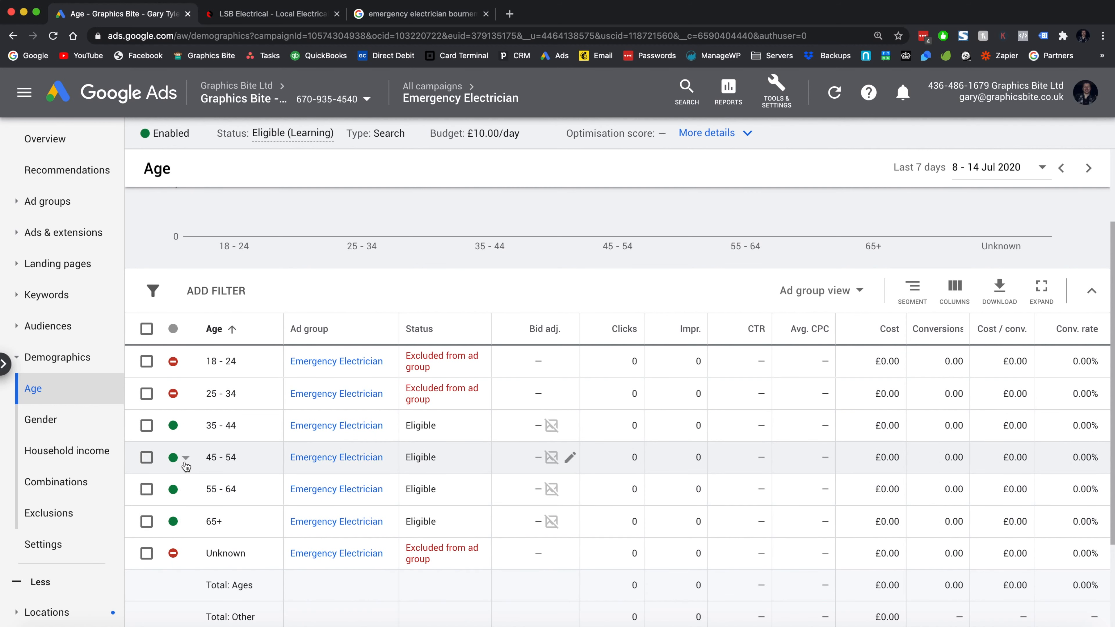
left_click(89, 421)
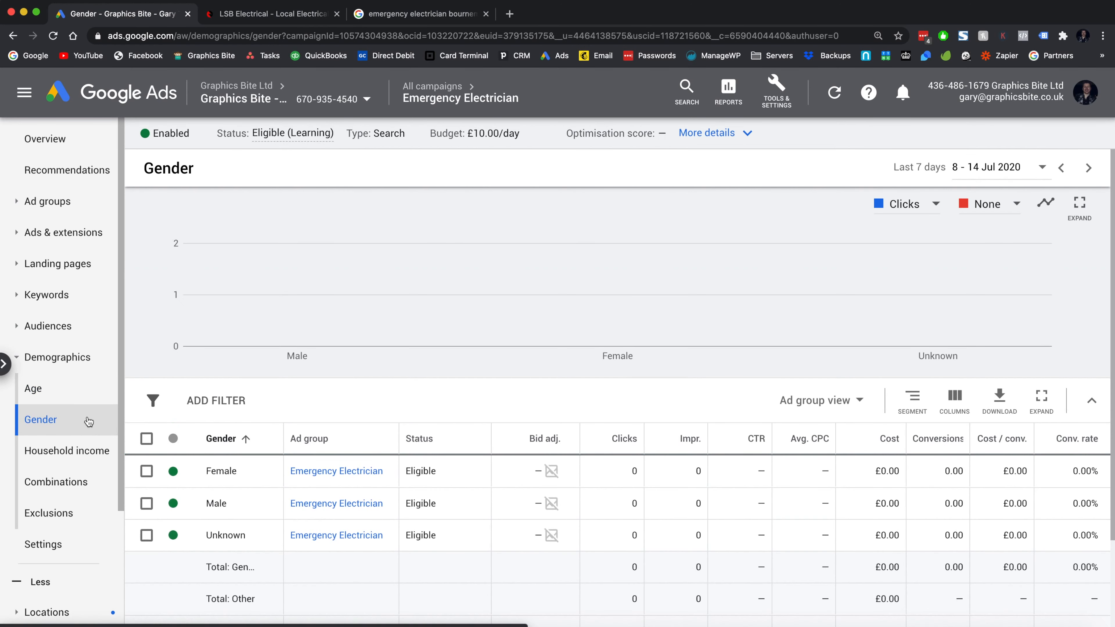
- Exclude Male and Unknown genders from the Emergency Electrician ad group
left_click(176, 507)
left_click(188, 535)
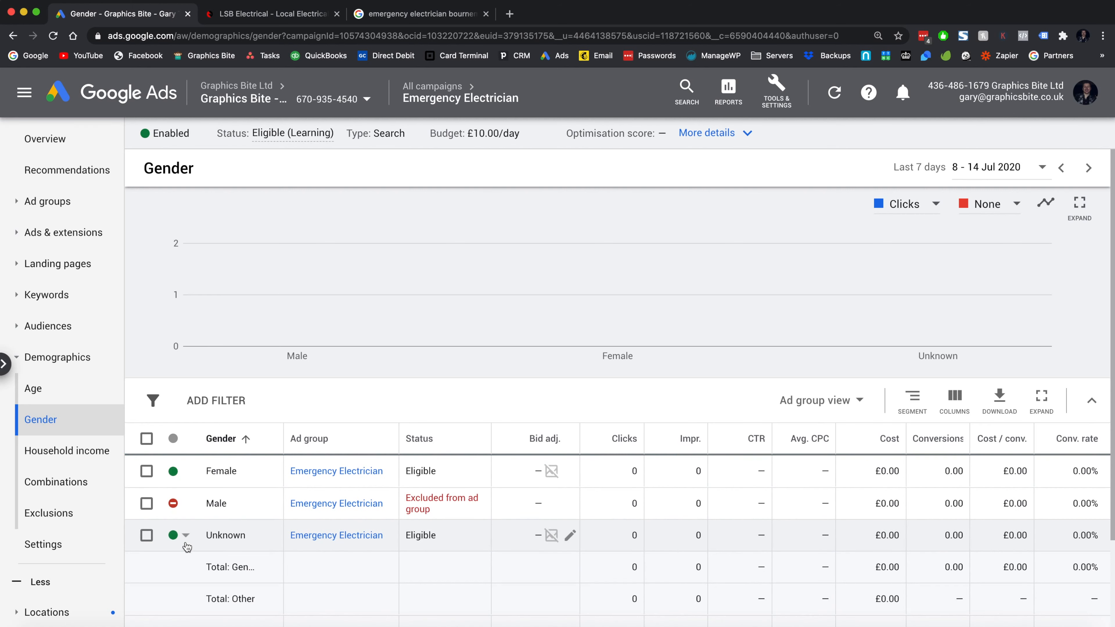
left_click(185, 535)
left_click(194, 569)
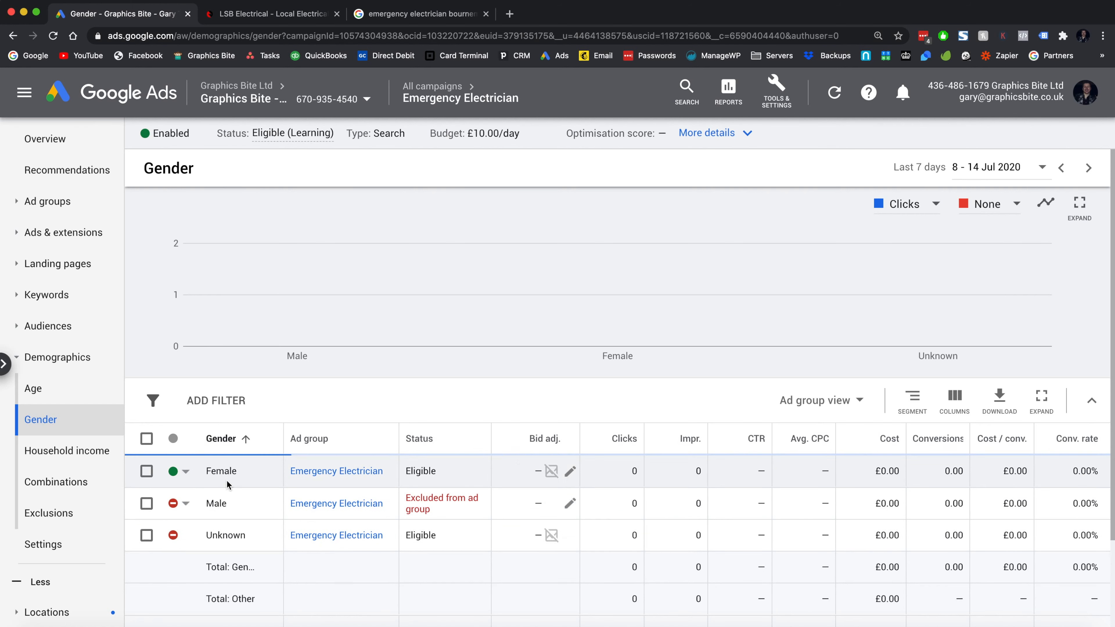
- Go via Age to the Household income report and review the income brackets
left_click(90, 389)
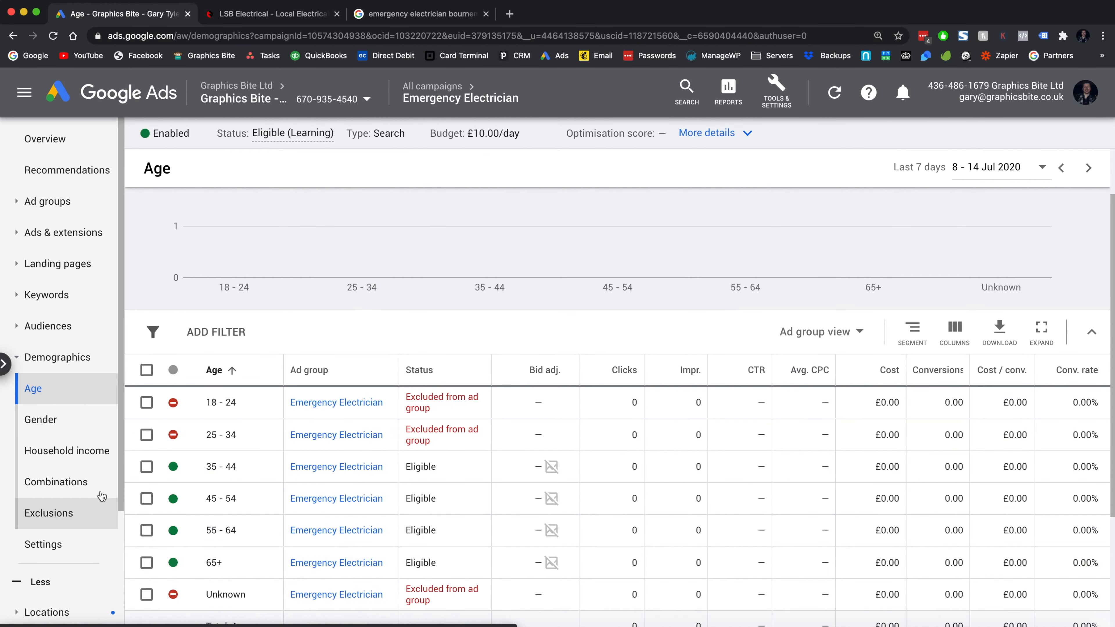
left_click(88, 453)
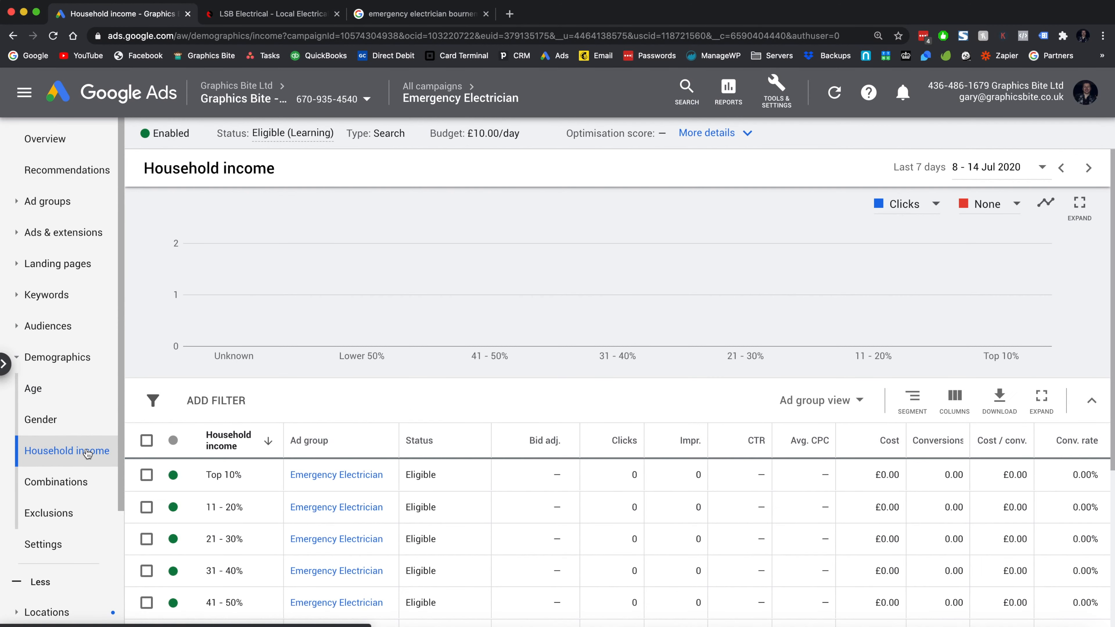
scroll(226, 468, "down", 3)
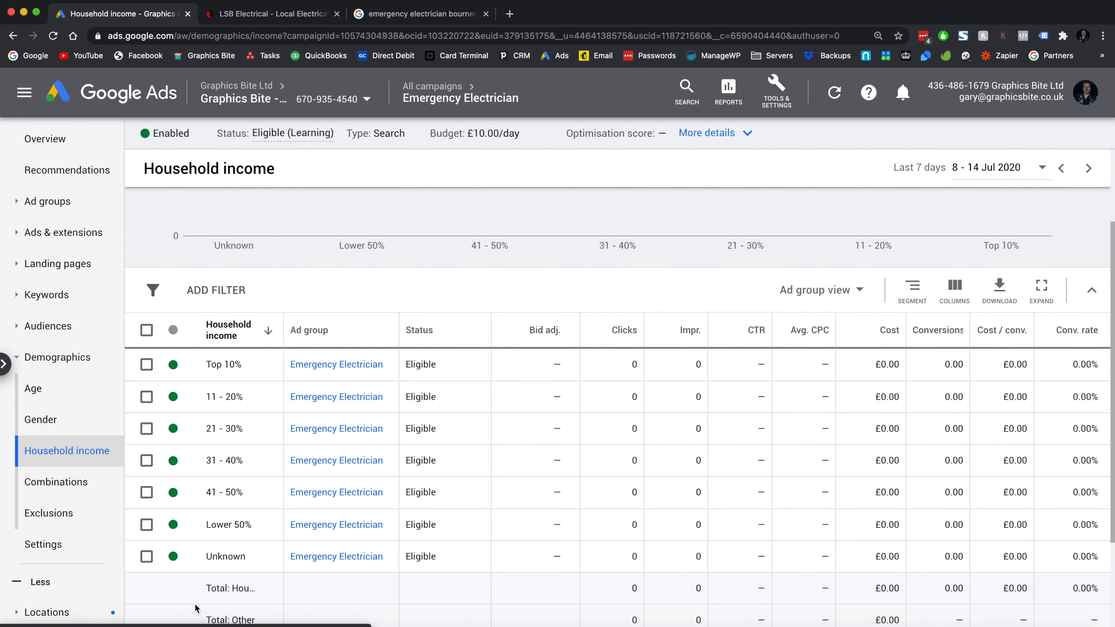
scroll(263, 483, "up", 3)
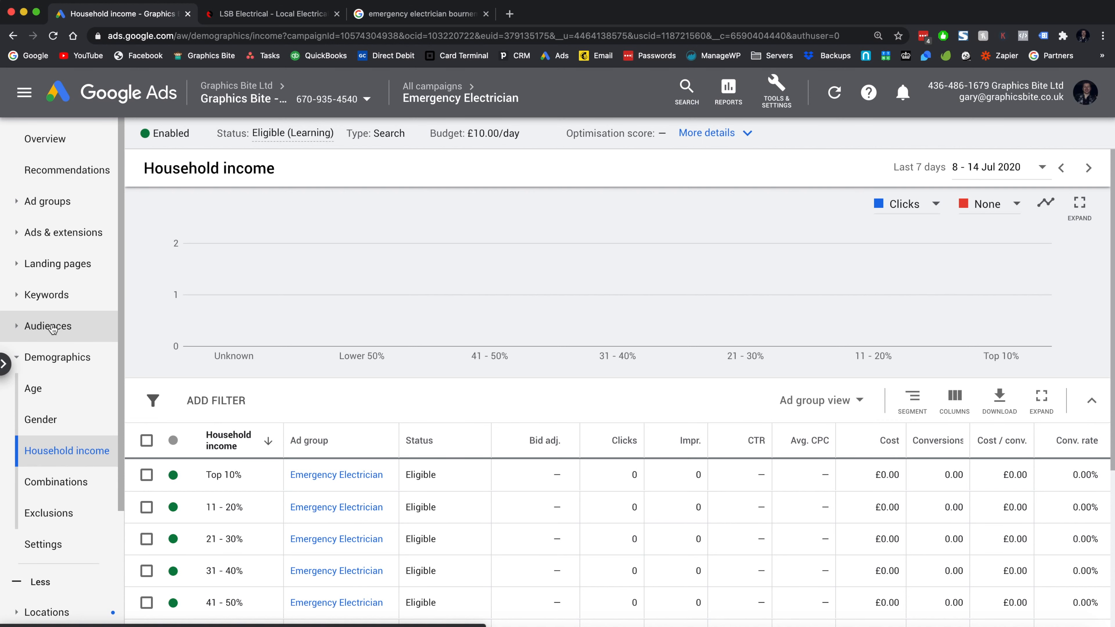
- Open the Search keywords list via the Keywords section
left_click(52, 397)
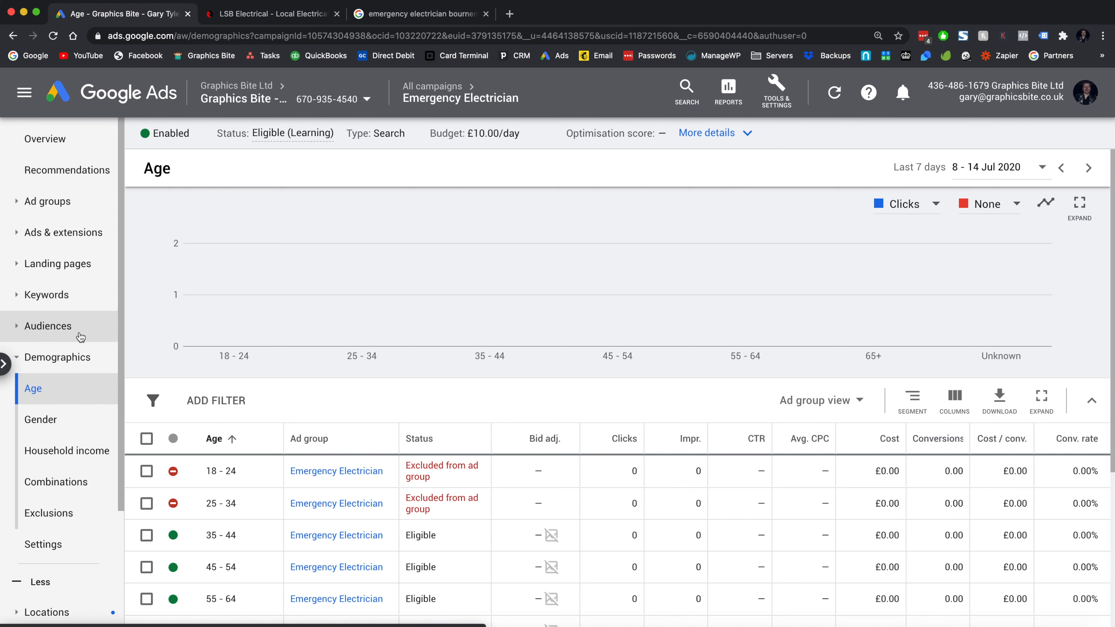
left_click(66, 295)
left_click(58, 334)
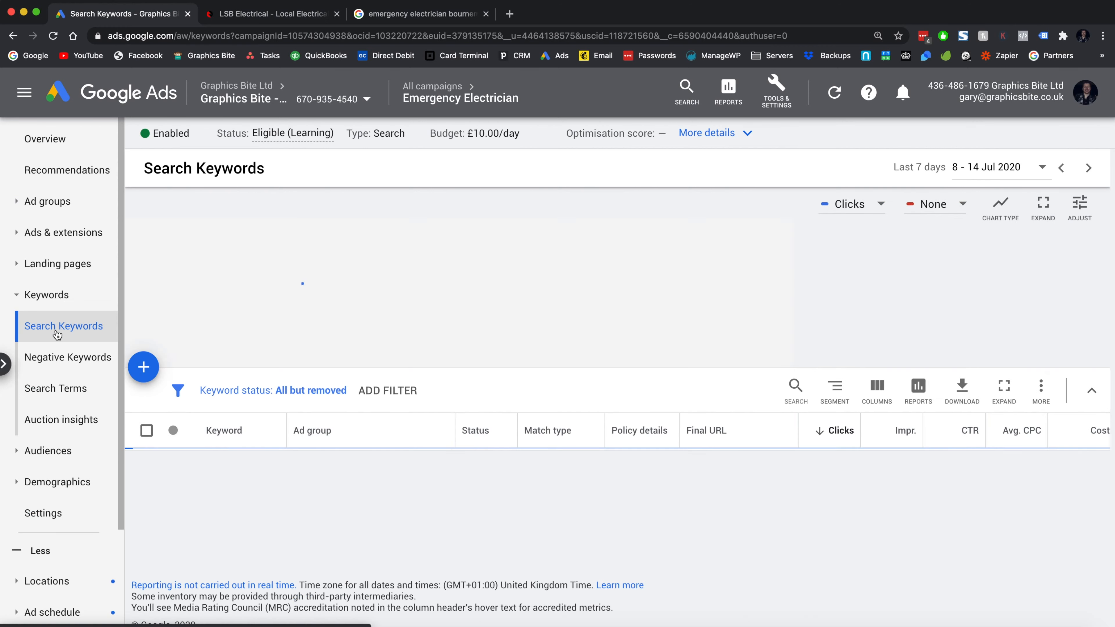
scroll(239, 338, "down", 3)
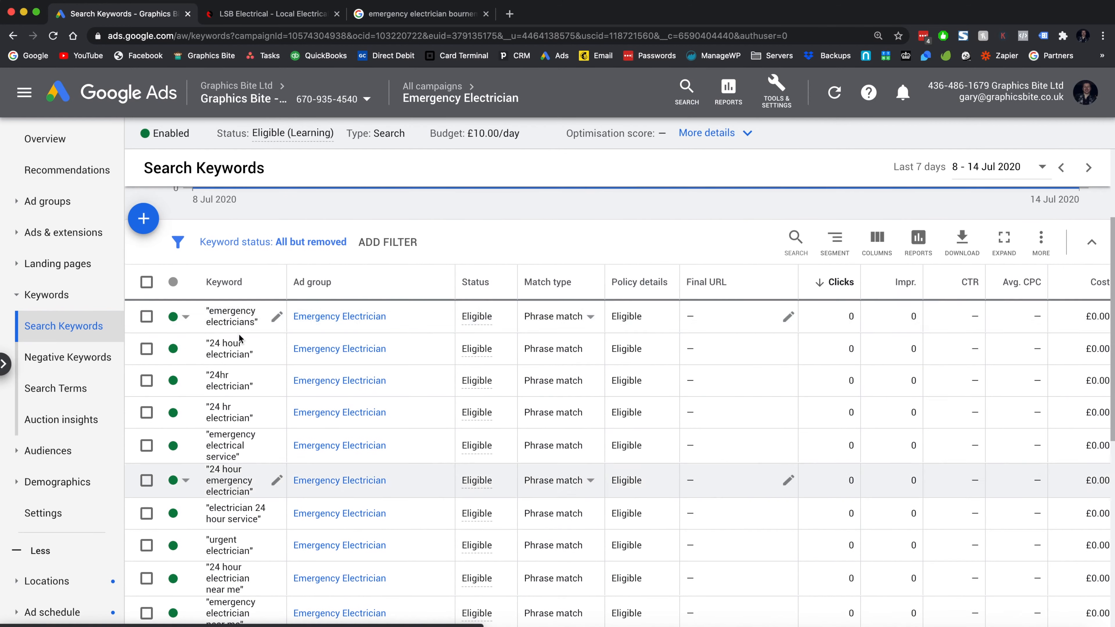
scroll(547, 351, "up", 3)
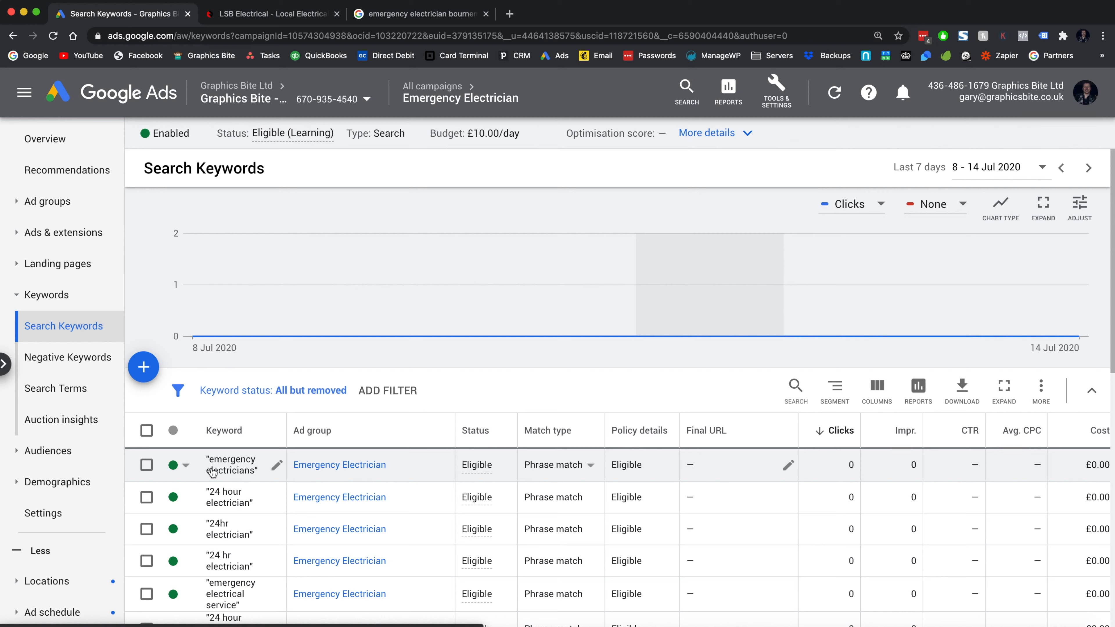
- Preview changing all 17 keywords' match type from Broad, then cancel and deselect them
left_click(146, 431)
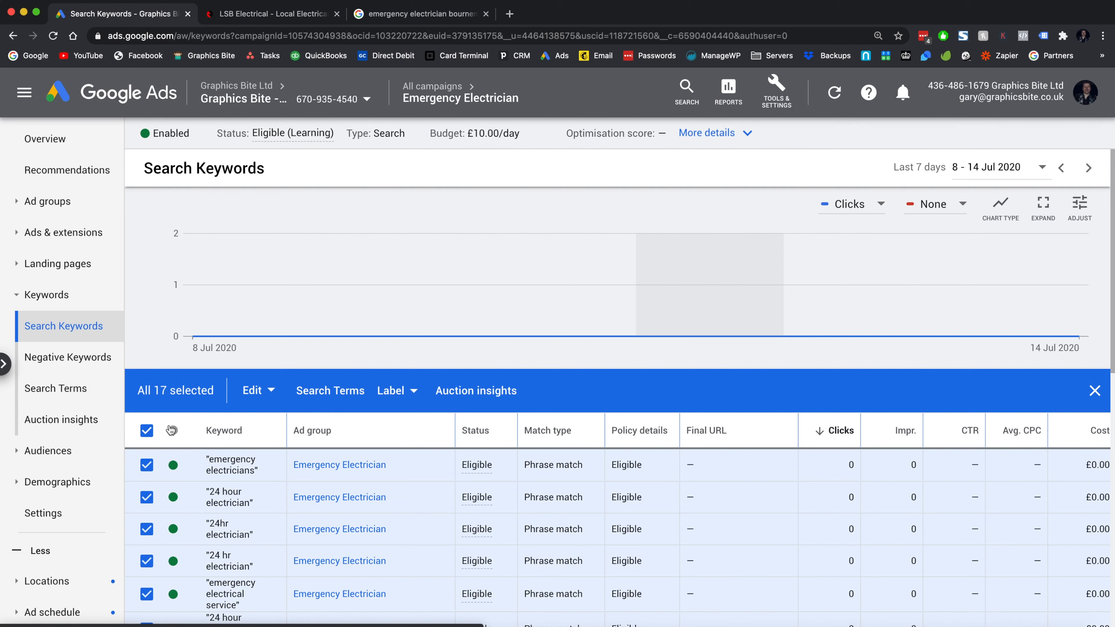
left_click(257, 391)
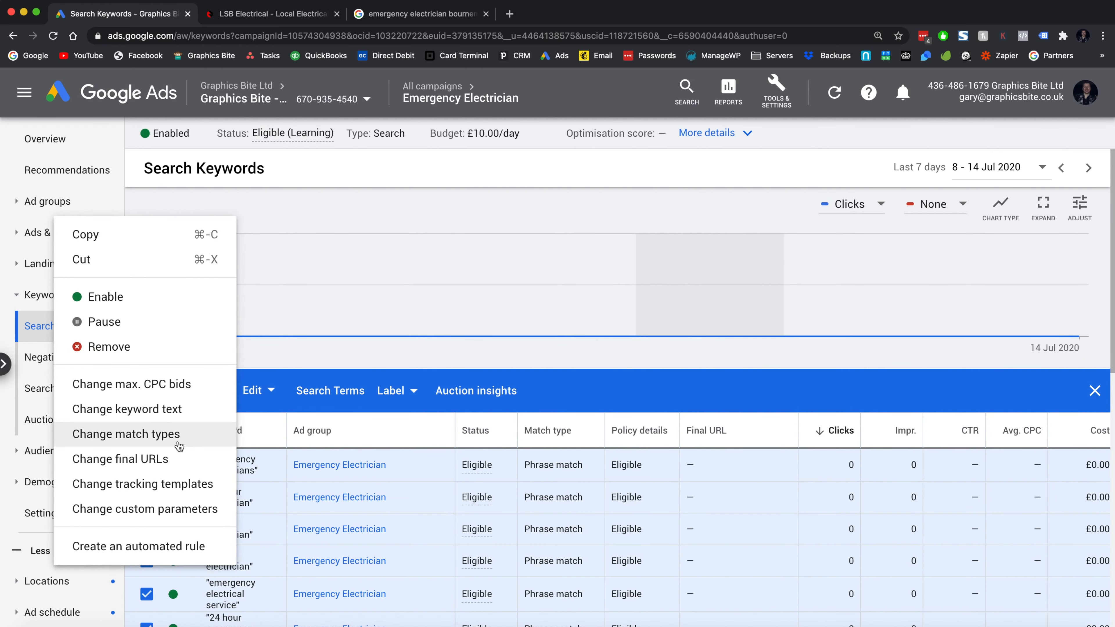
left_click(179, 446)
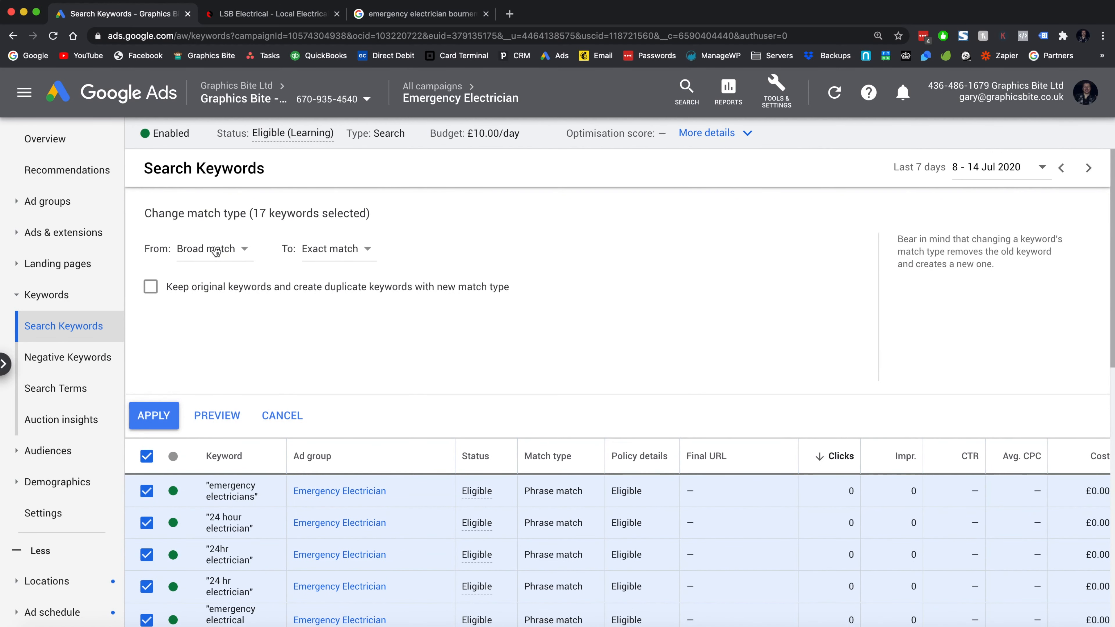
left_click(217, 250)
left_click(220, 266)
left_click(323, 253)
left_click(272, 417)
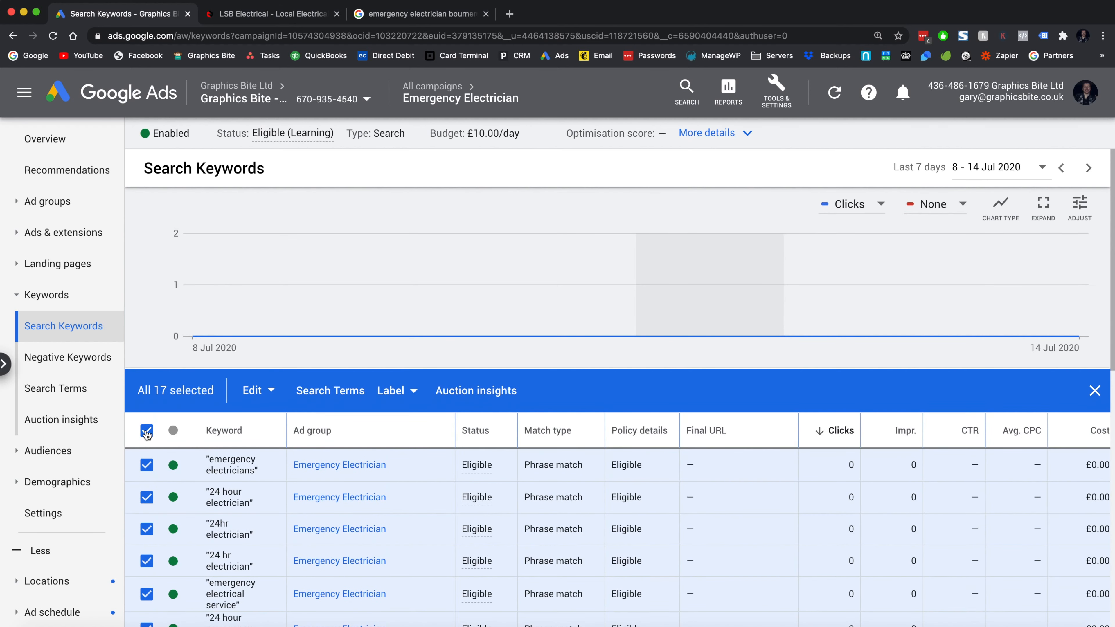
left_click(147, 433)
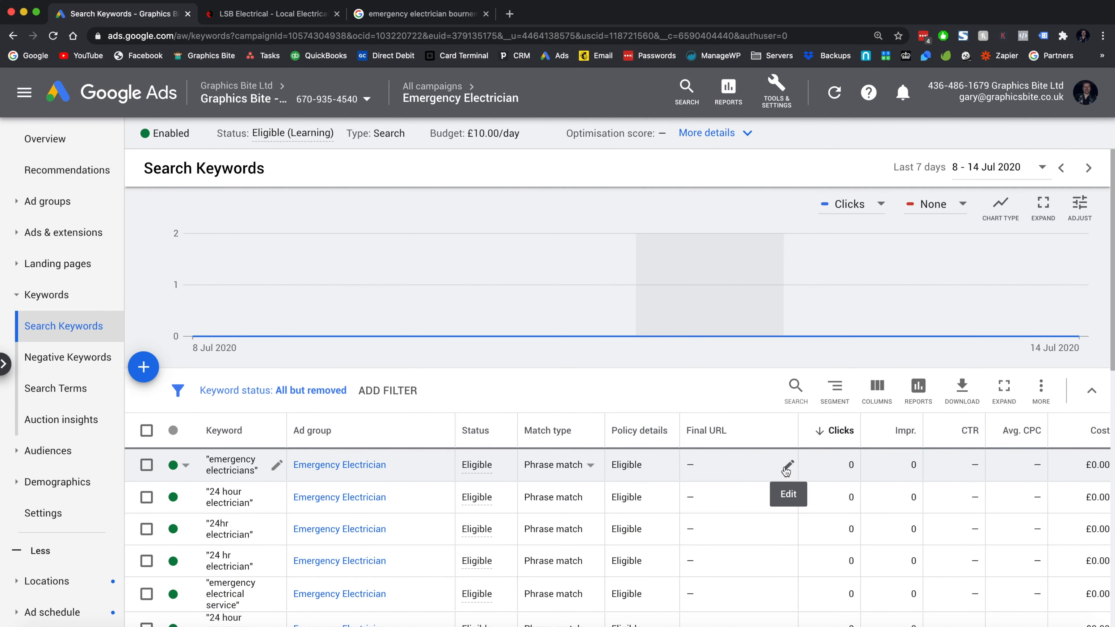
- Review the full list of 17 phrase-match keywords
scroll(751, 541, "down", 2)
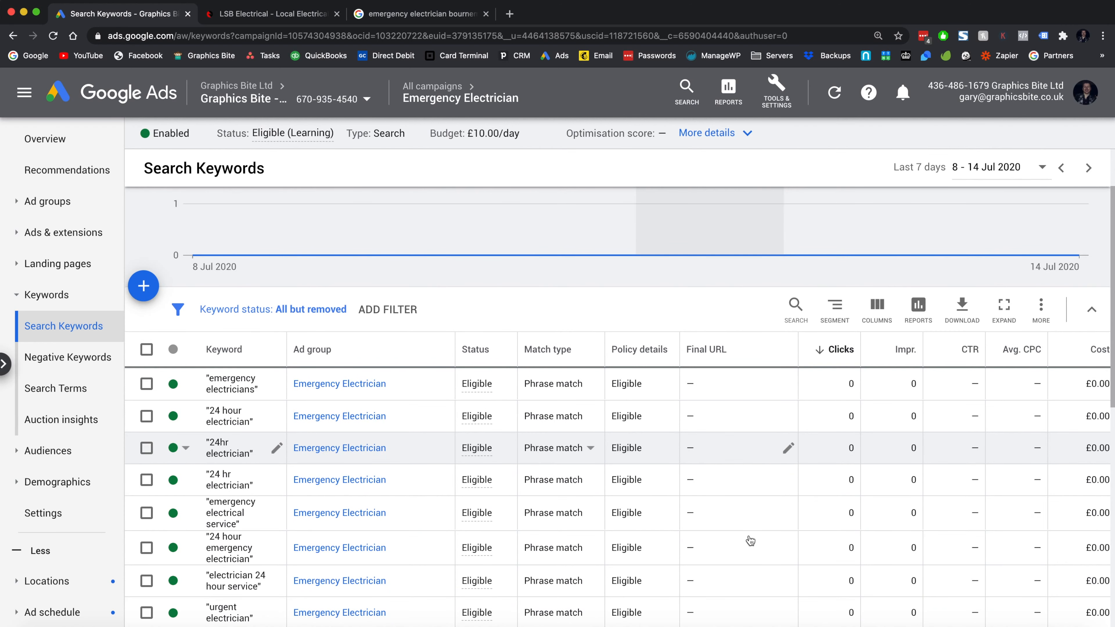
scroll(749, 535, "down", 1)
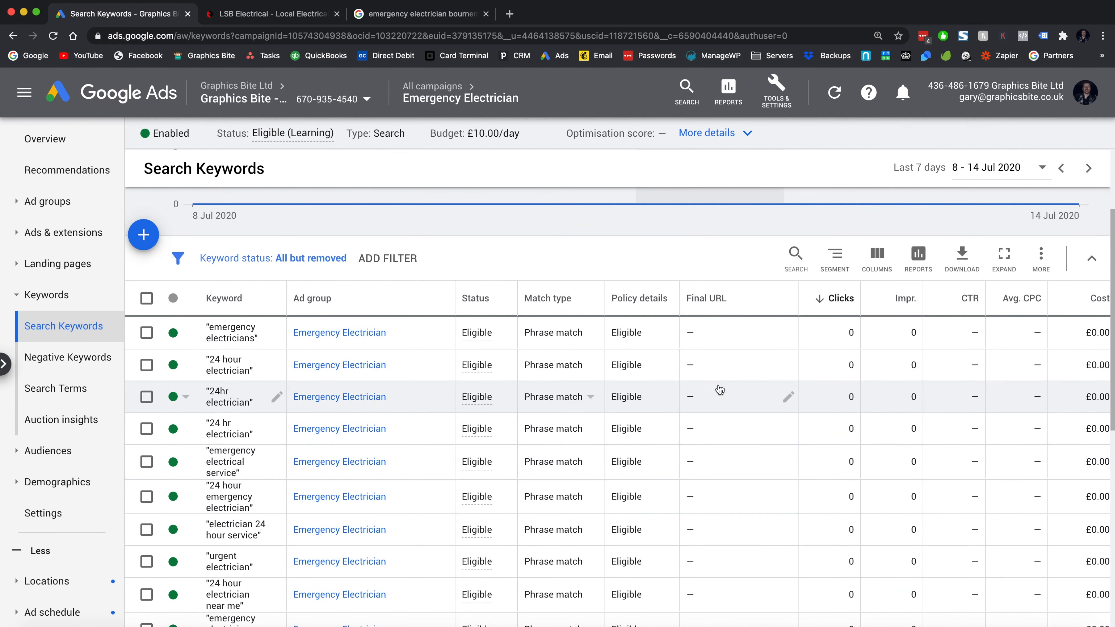
scroll(31, 484, "down", 3)
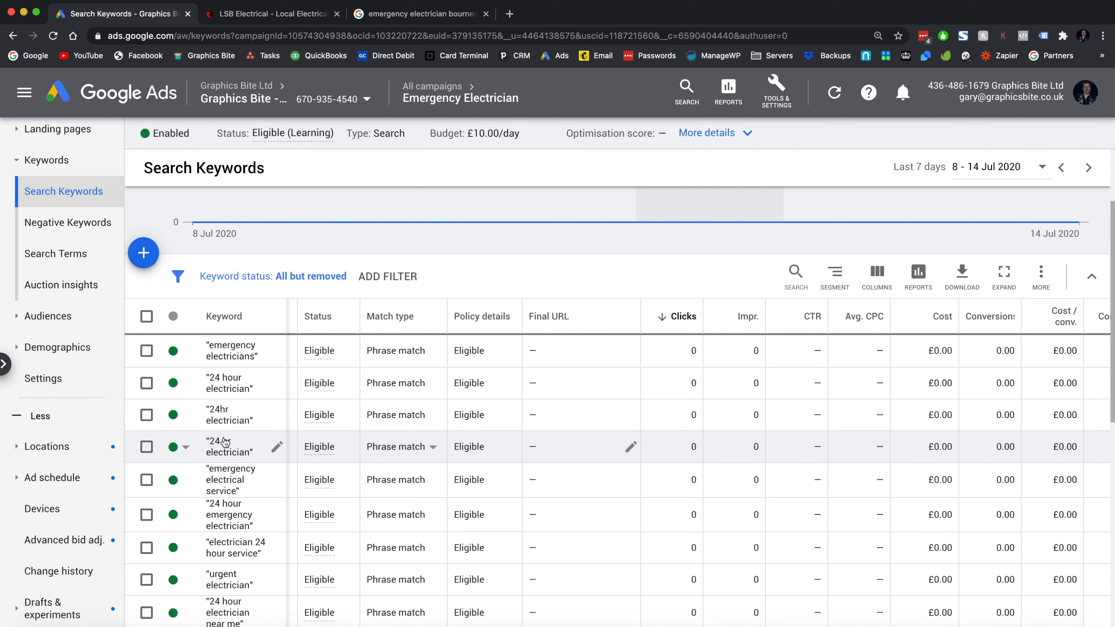
scroll(226, 443, "up", 3)
scroll(52, 264, "up", 3)
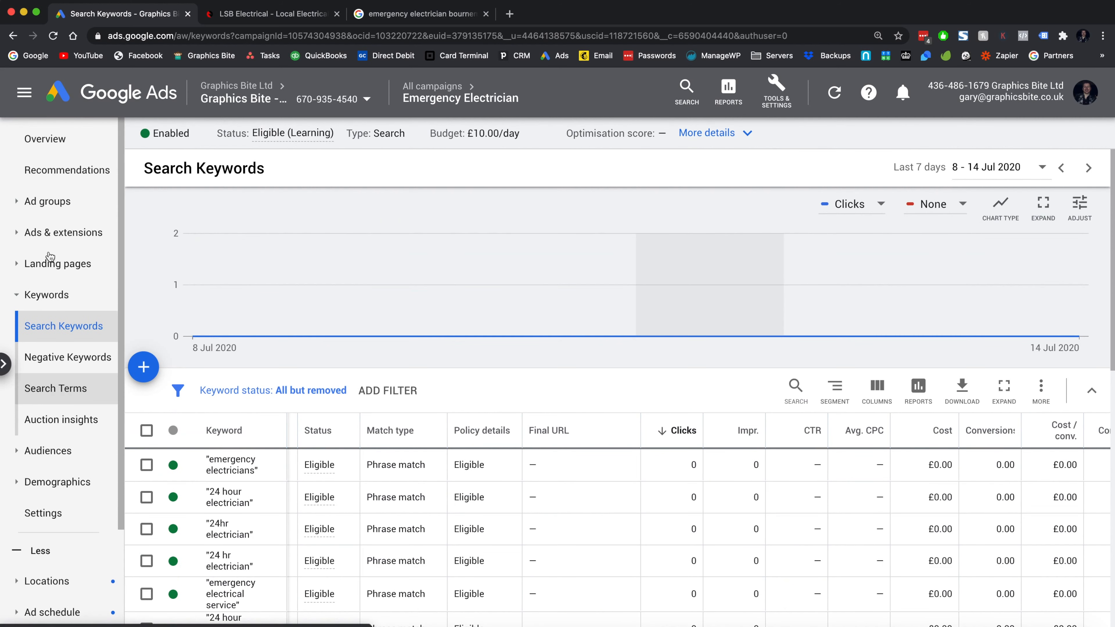
- Open the Ads page via Ad groups and show the new-ad type options
left_click(49, 201)
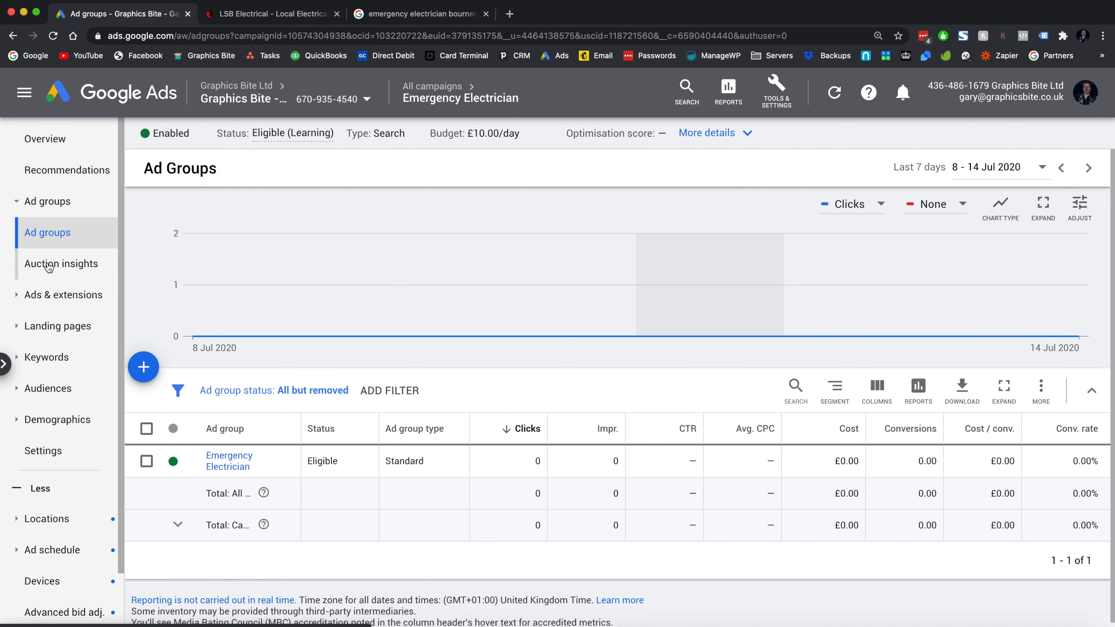
left_click(71, 293)
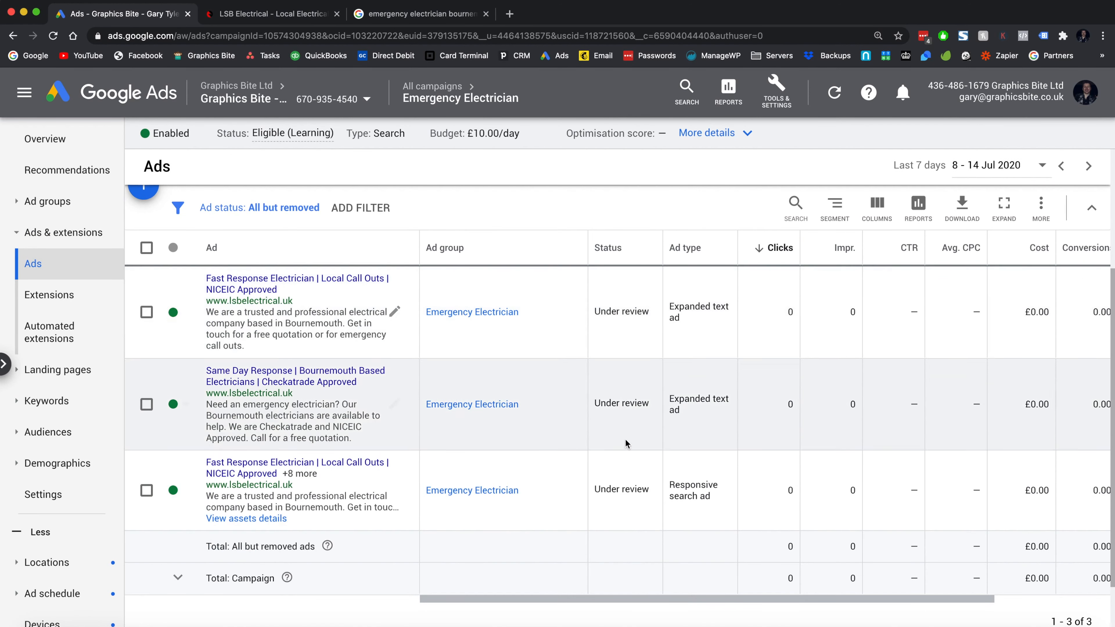
scroll(624, 457, "up", 2)
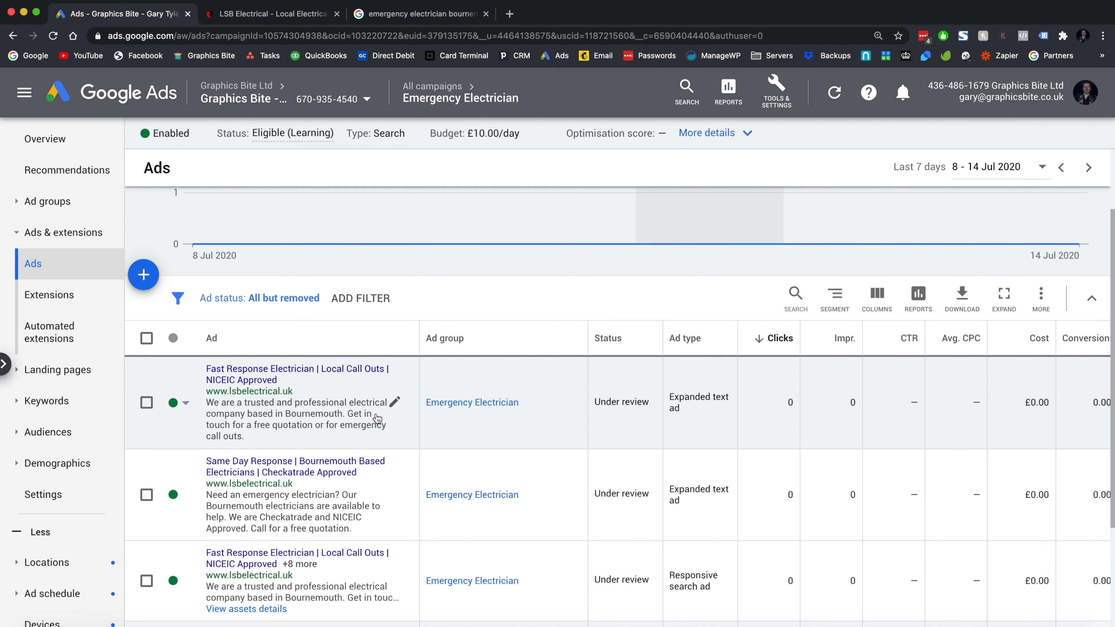
left_click(154, 285)
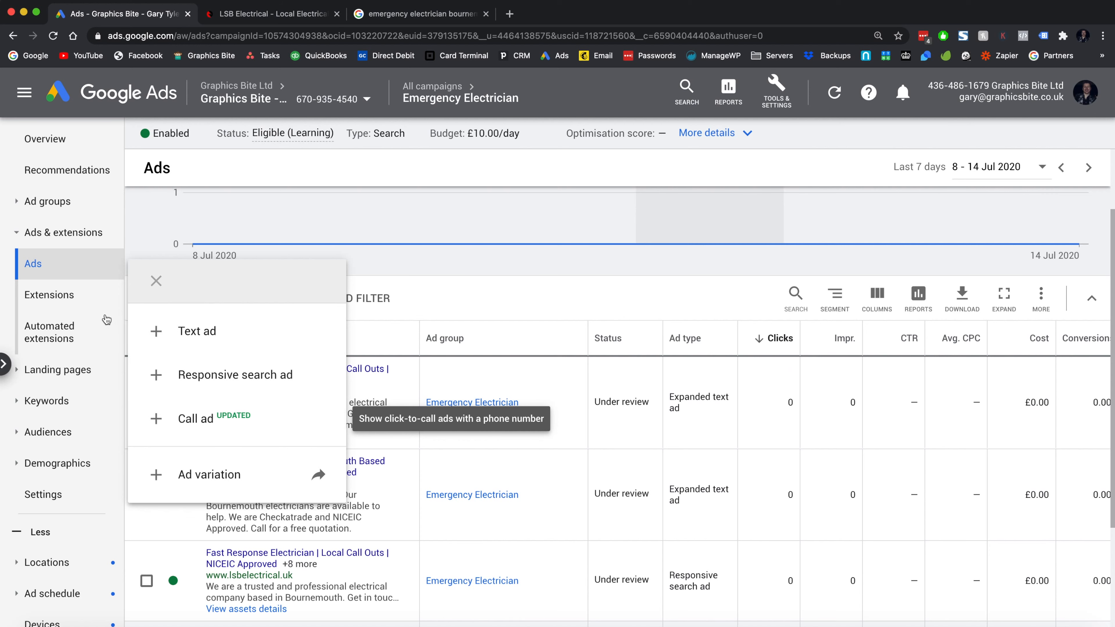
left_click(101, 295)
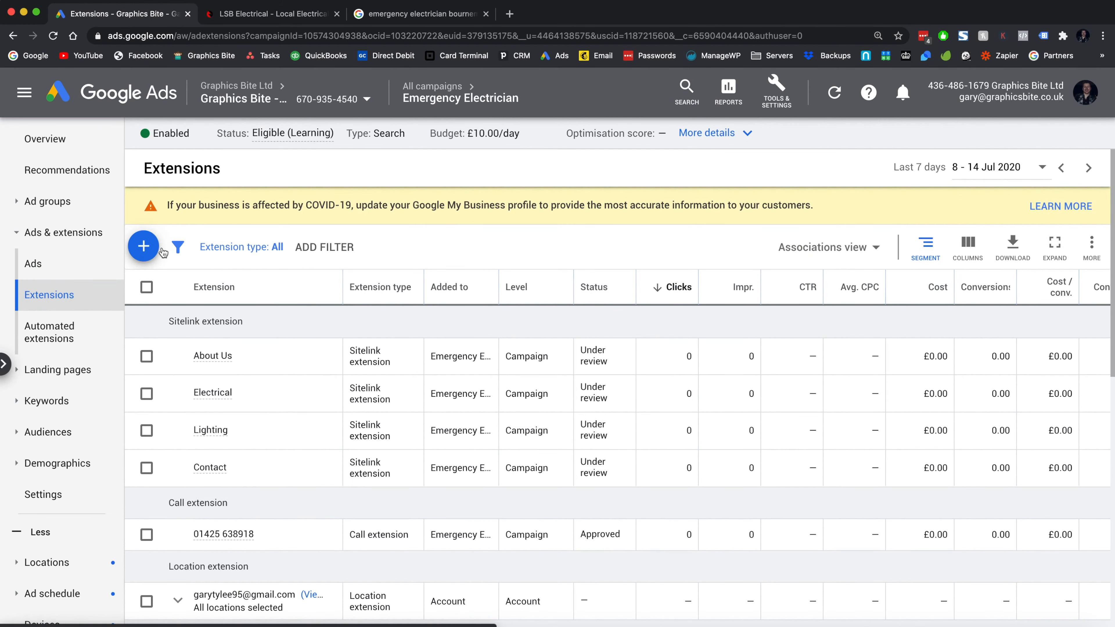
scroll(163, 335, "down", 5)
scroll(164, 335, "up", 5)
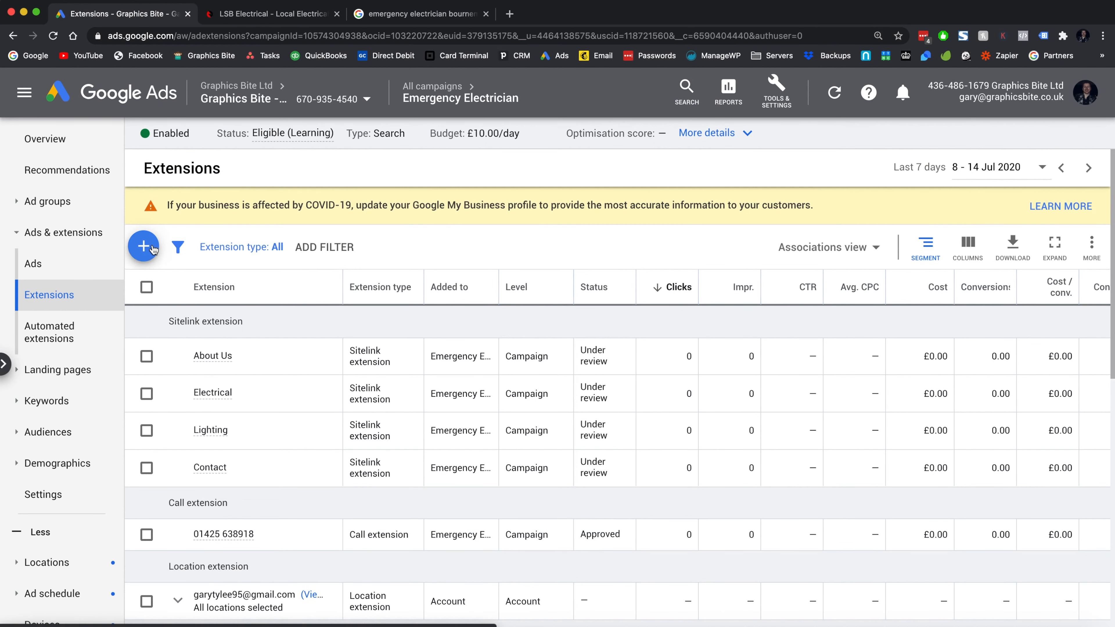
left_click(143, 245)
scroll(188, 518, "down", 3)
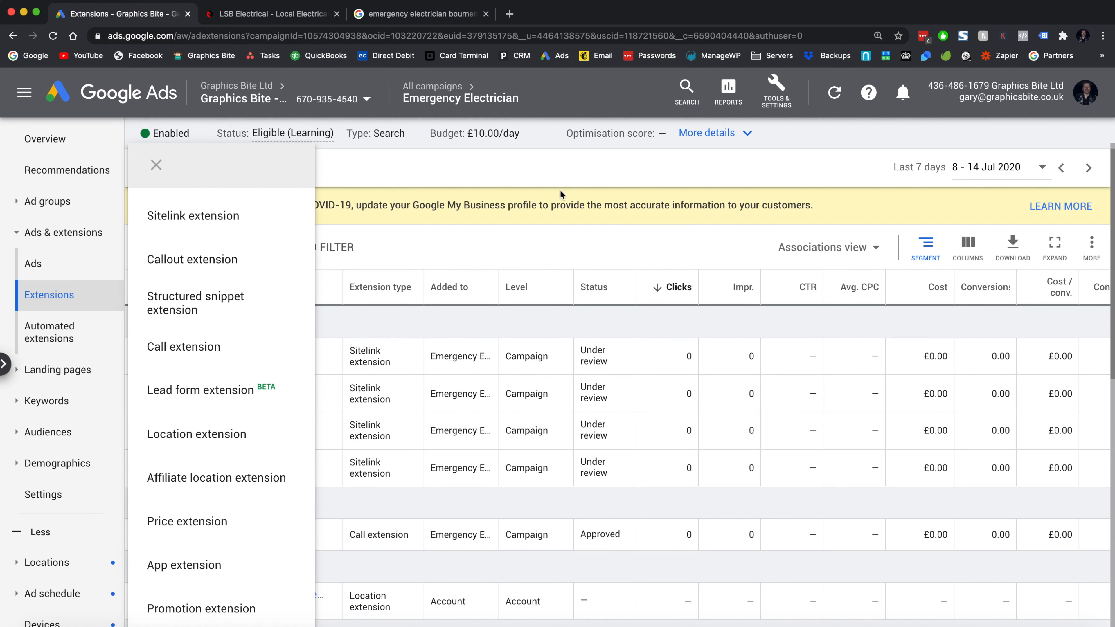
left_click(543, 200)
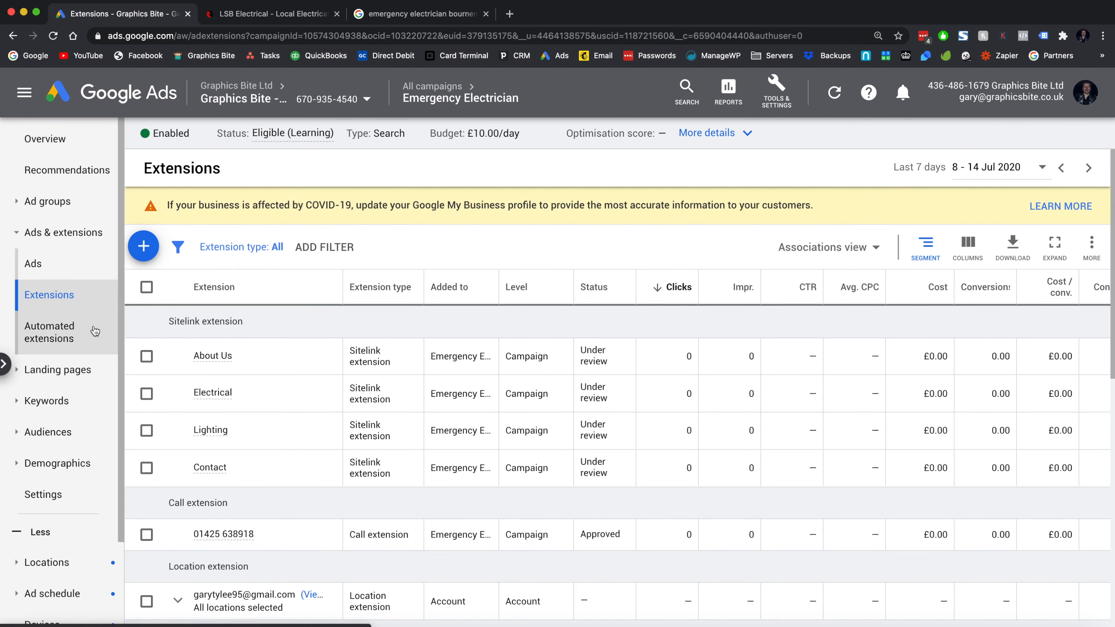
scroll(95, 330, "down", 3)
scroll(97, 314, "up", 3)
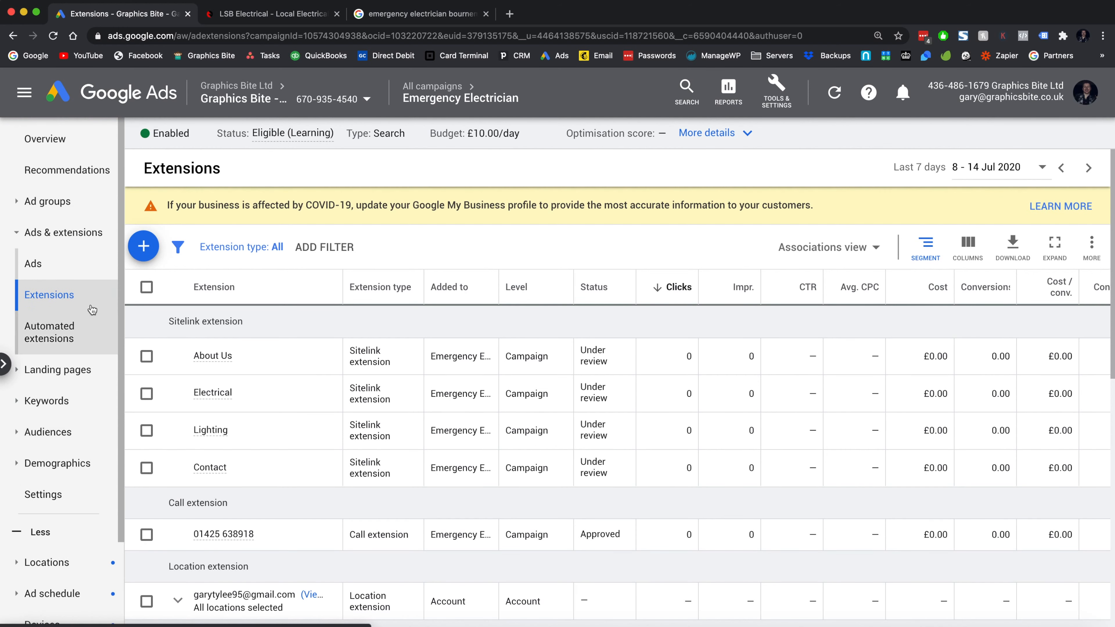
- Scroll through the campaign Overview, then open Keywords > Search Keywords
left_click(66, 140)
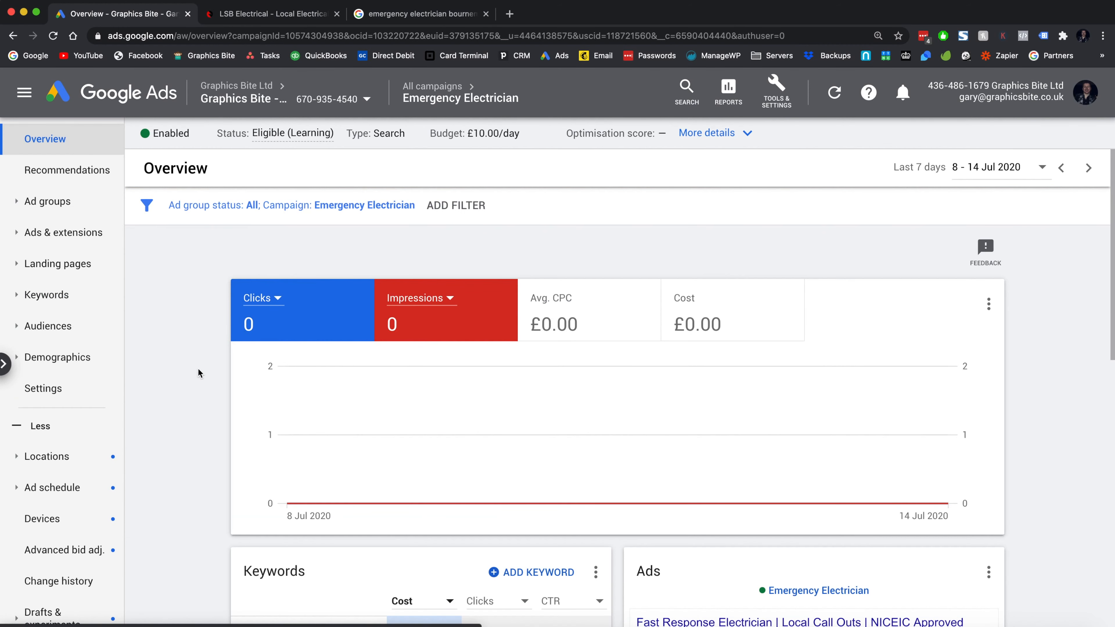
scroll(198, 370, "down", 3)
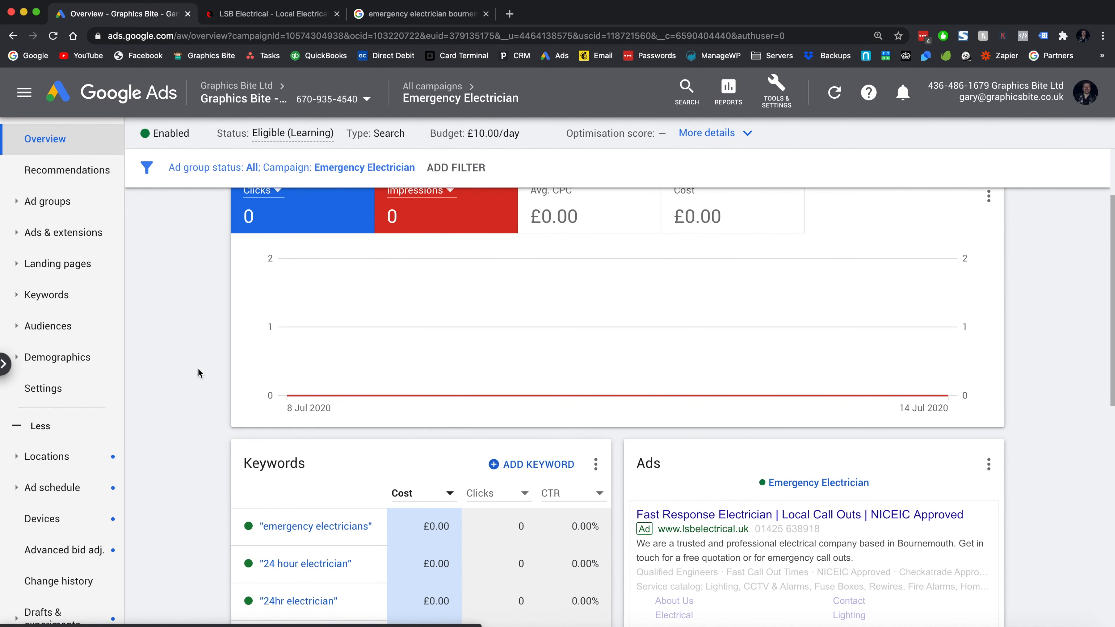
scroll(198, 369, "down", 3)
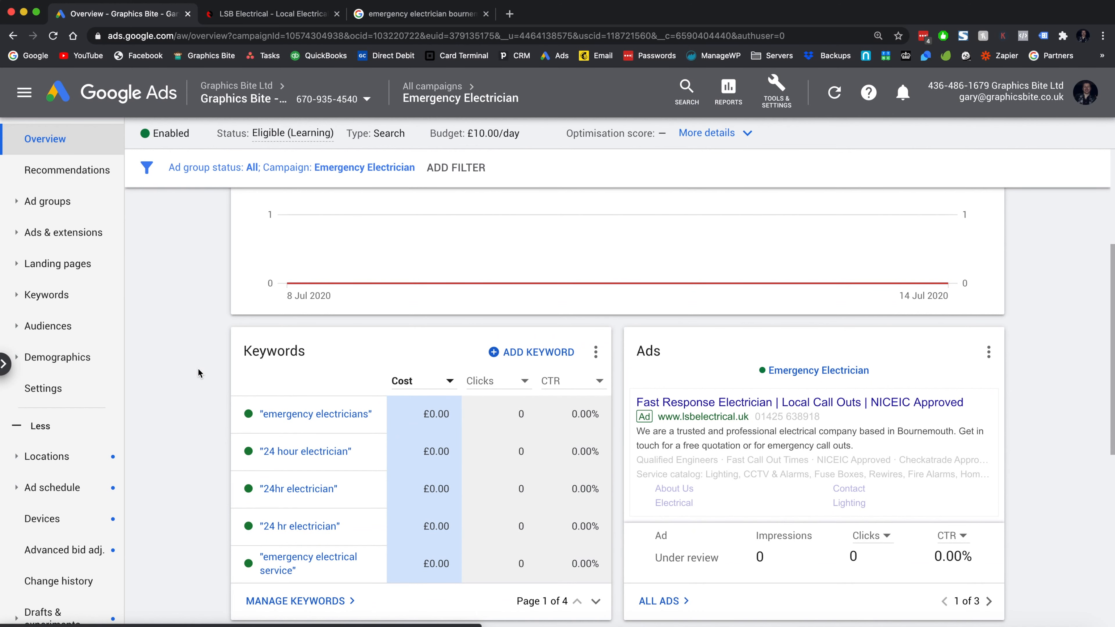
scroll(198, 373, "up", 6)
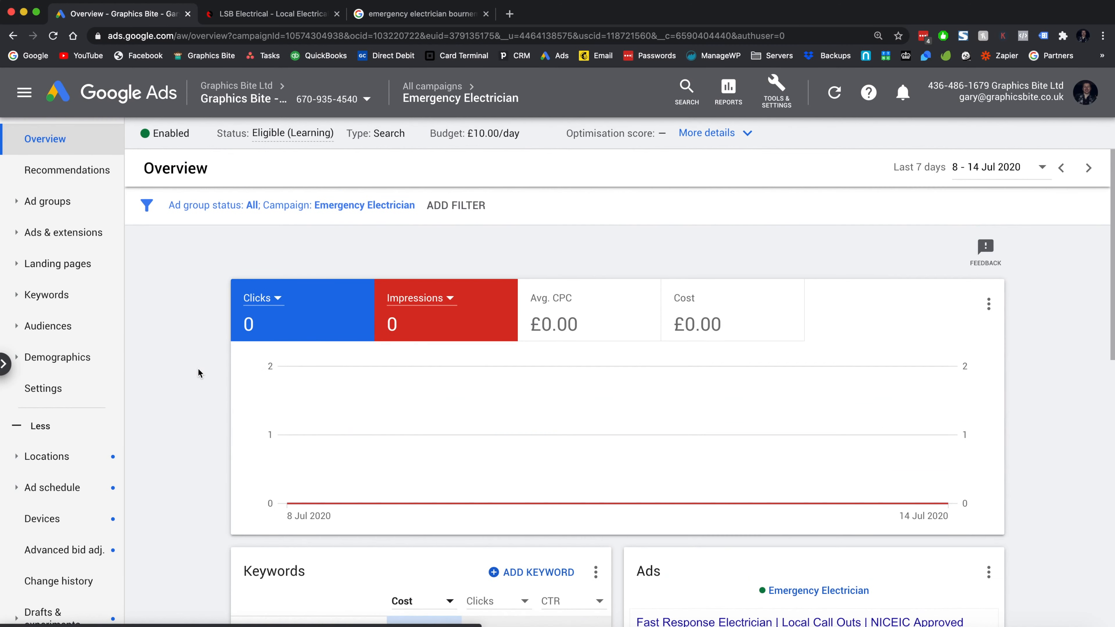
left_click(49, 295)
left_click(53, 327)
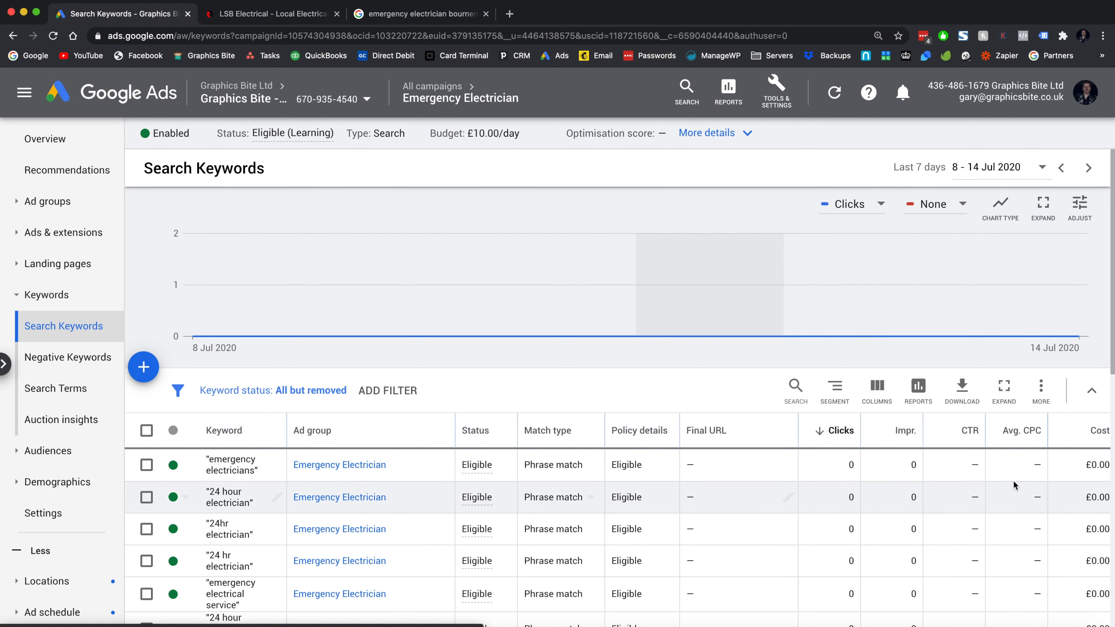
- Pause "24 hour electrician" and add the Conversions (current model) column to the keyword table
left_click(184, 500)
left_click(192, 530)
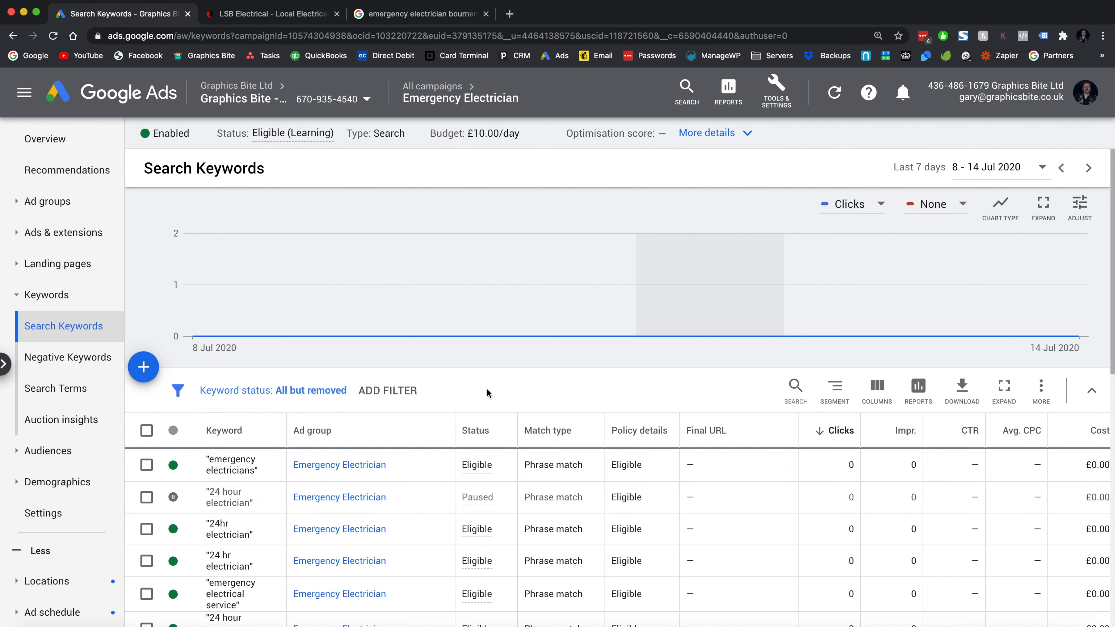
left_click(876, 387)
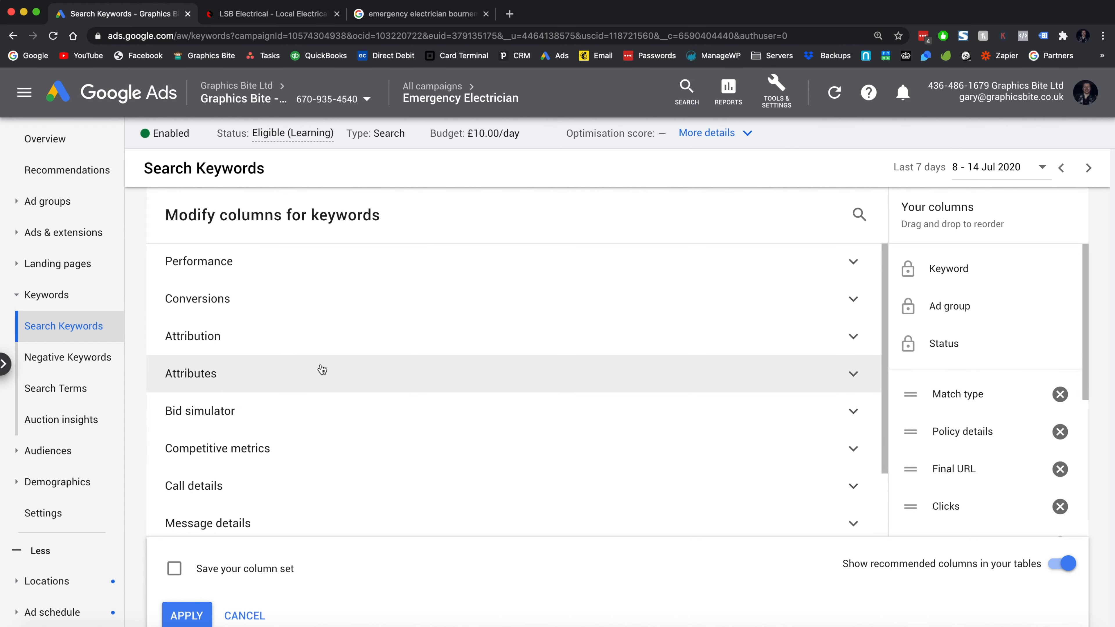
left_click(298, 371)
left_click(293, 336)
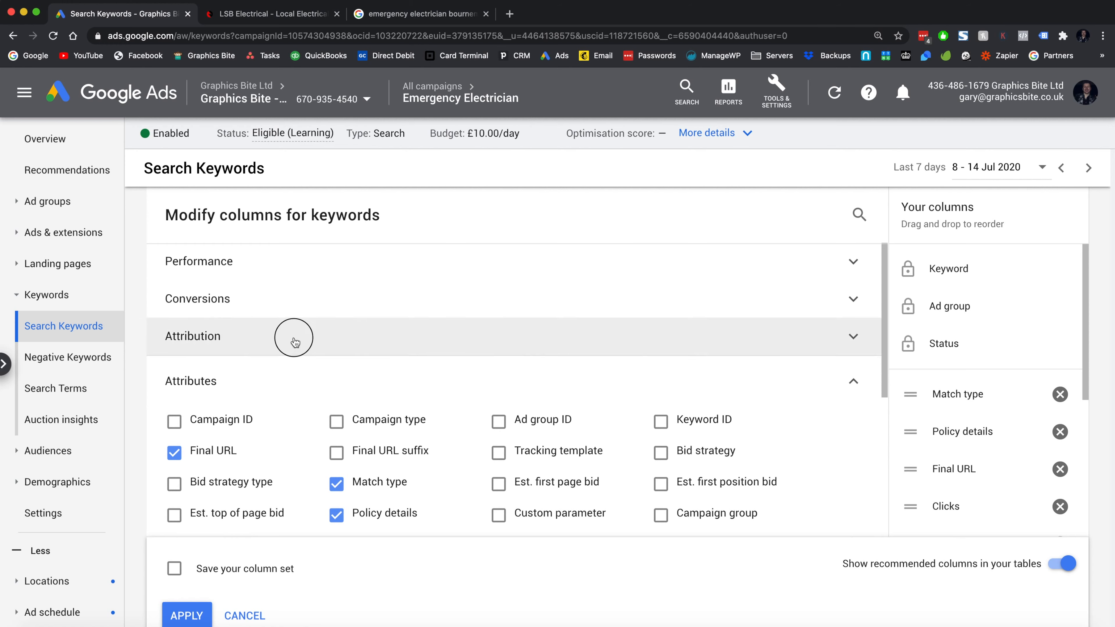
left_click(218, 390)
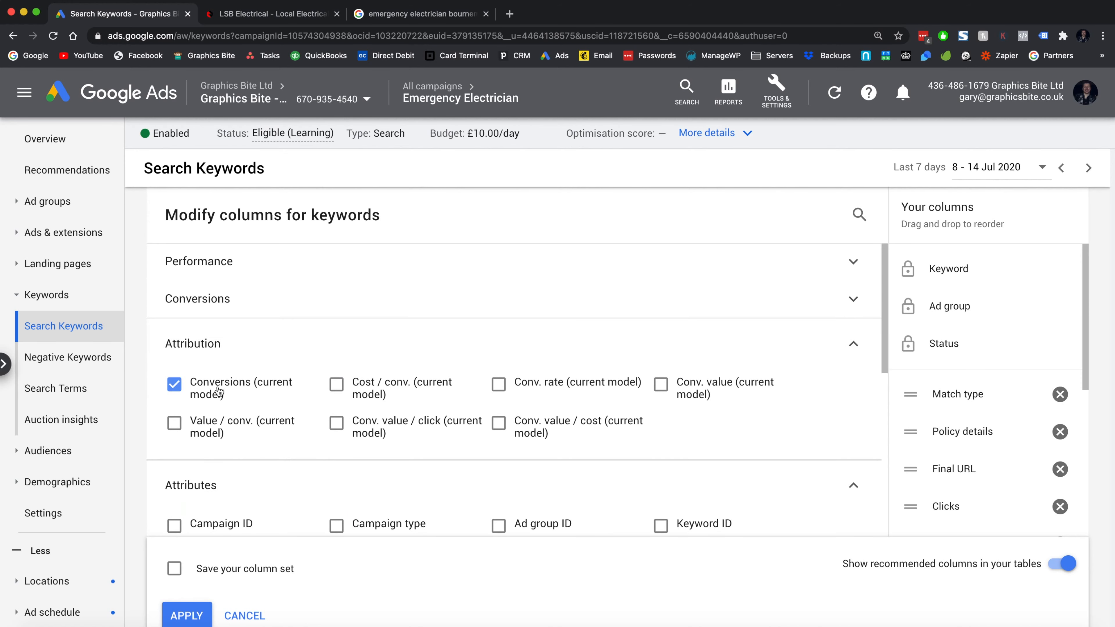
left_click(254, 316)
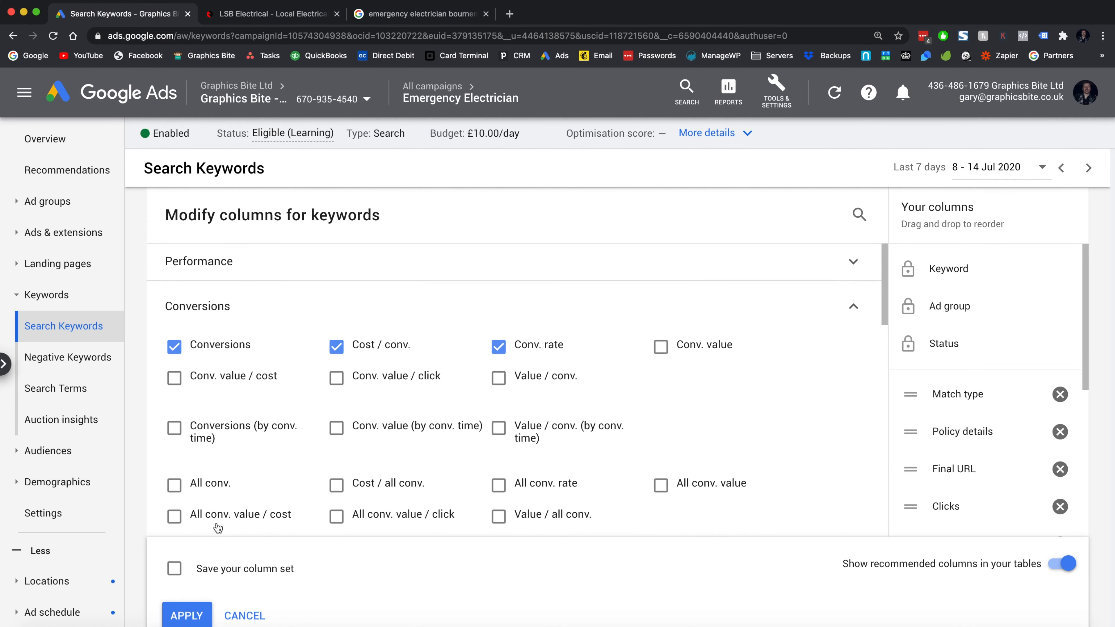
left_click(178, 615)
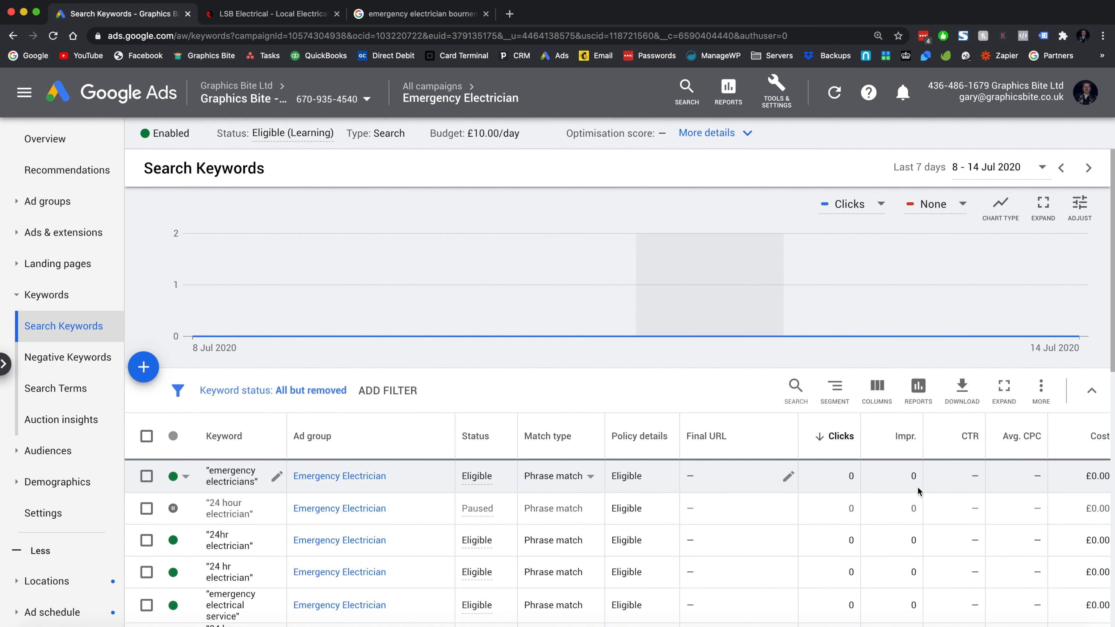
scroll(920, 491, "right", 1)
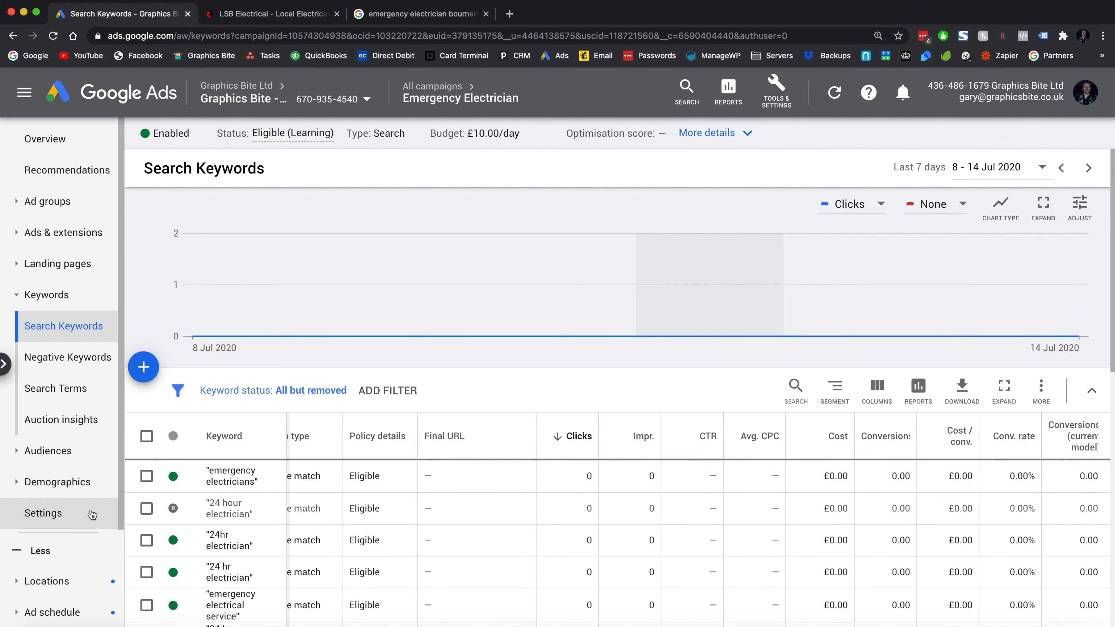
- Open campaign Settings with the campaign list shown and expand the Bidding section
left_click(92, 515)
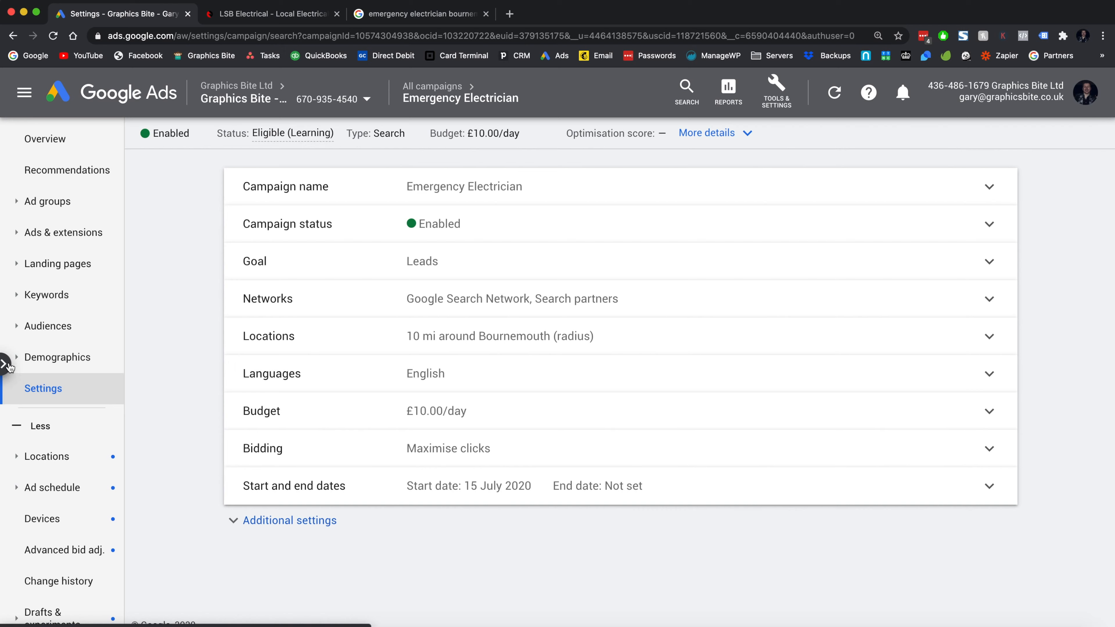
left_click(5, 364)
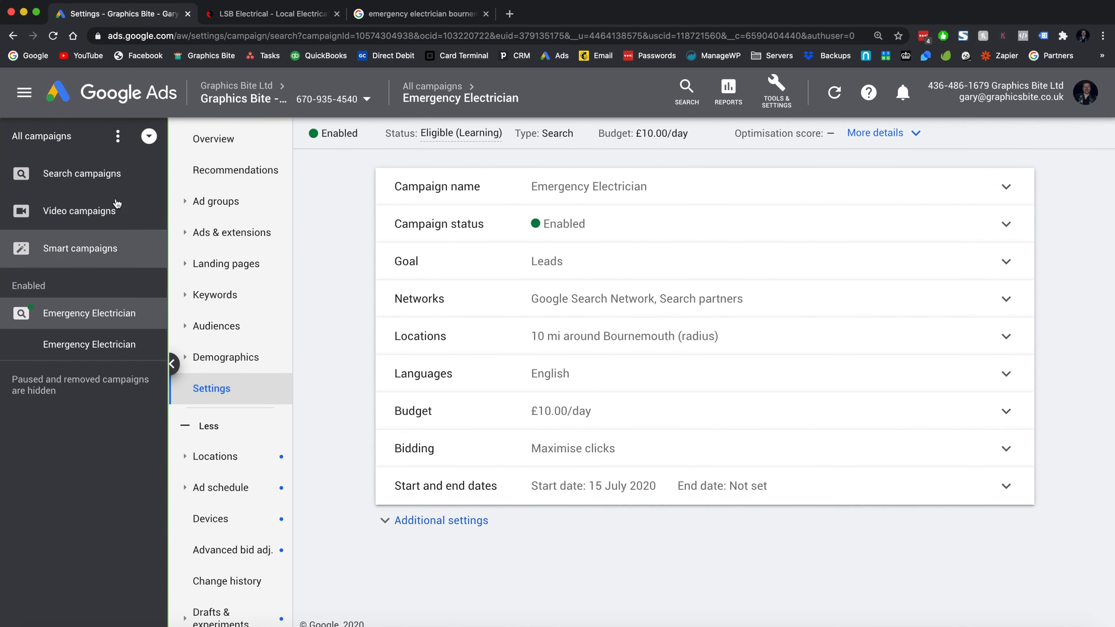
left_click(580, 450)
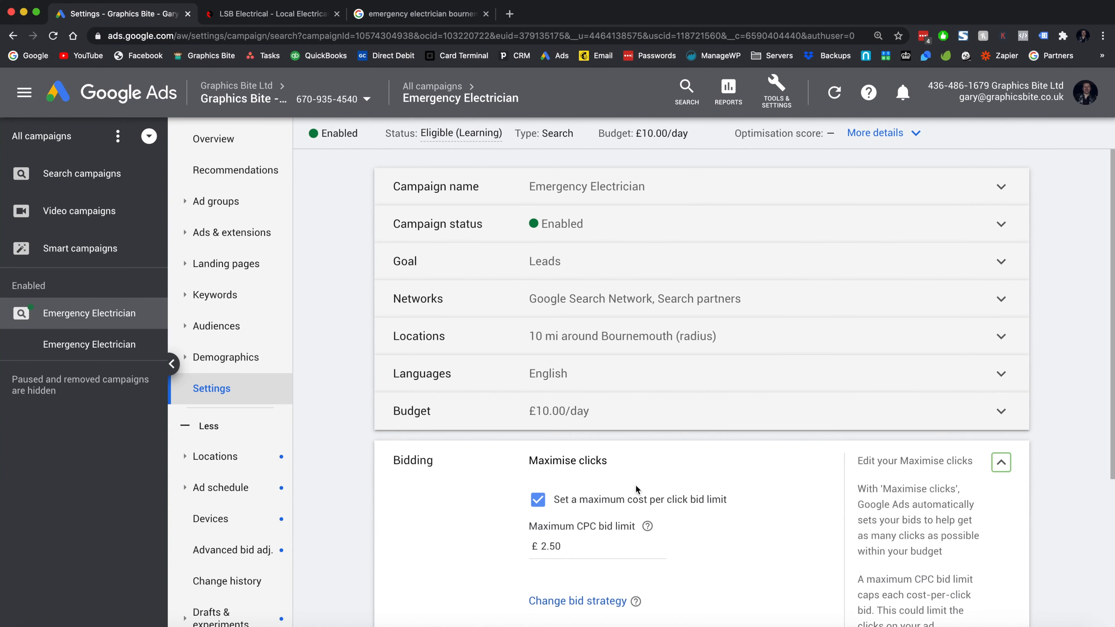
scroll(590, 498, "down", 2)
left_click(576, 547)
- Review bid strategy focus options, cancel to keep Maximise clicks, and return to Overview
left_click(608, 527)
left_click(554, 409)
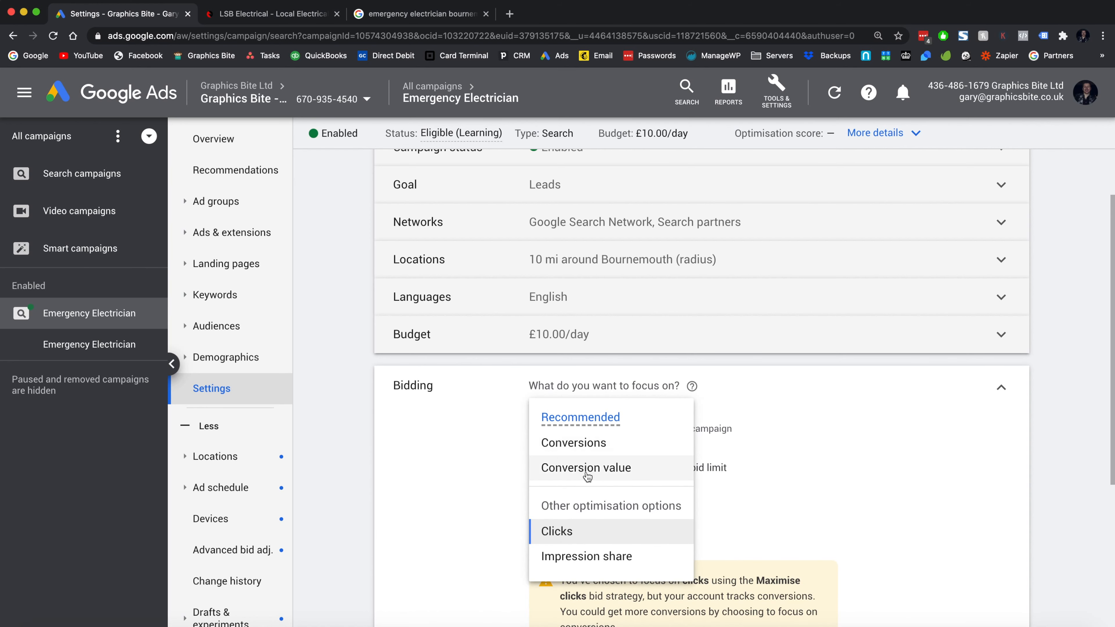
left_click(471, 452)
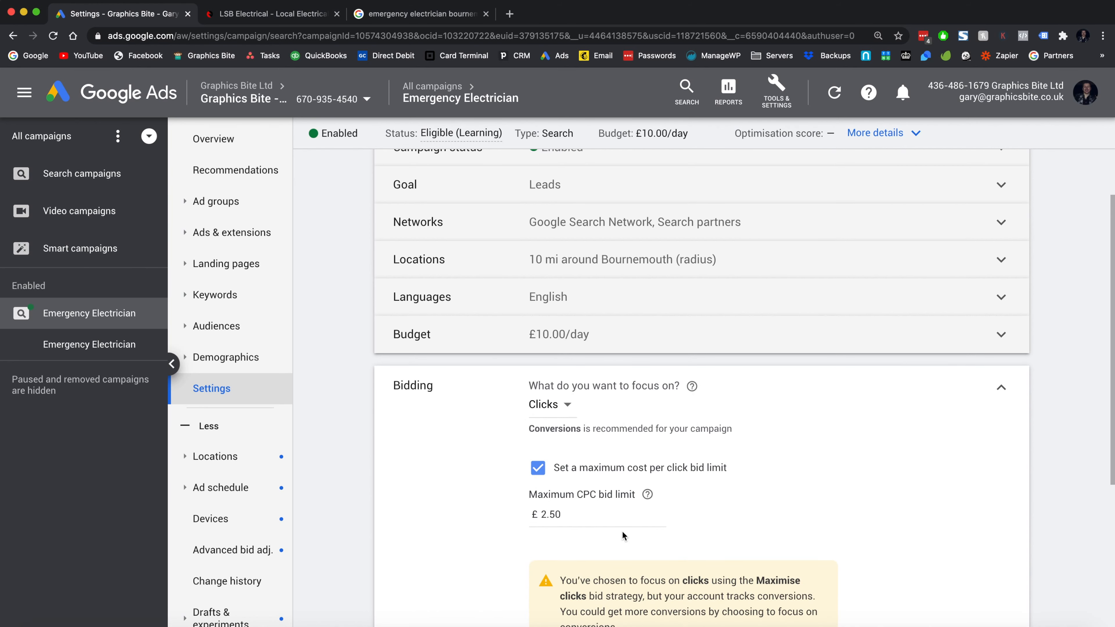
scroll(622, 530, "down", 2)
scroll(599, 579, "down", 4)
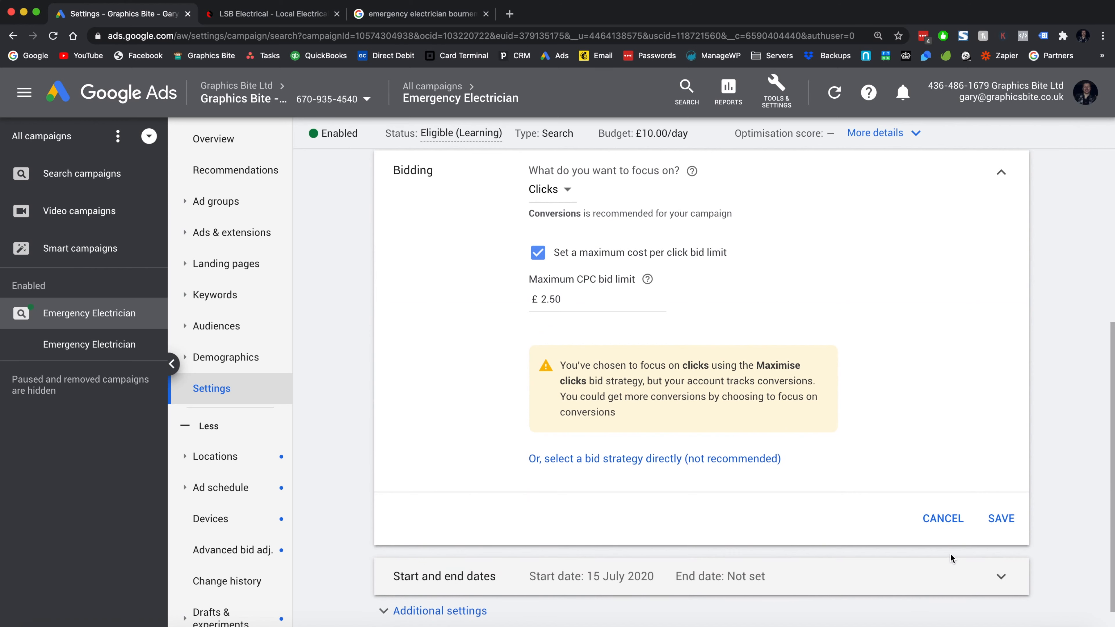
left_click(944, 520)
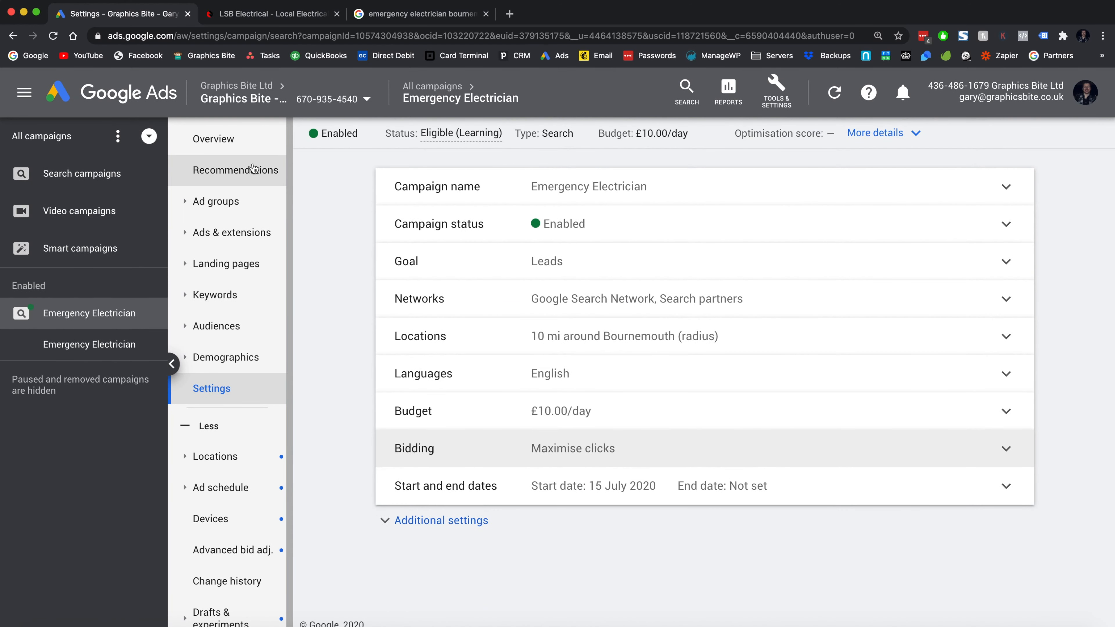
left_click(207, 140)
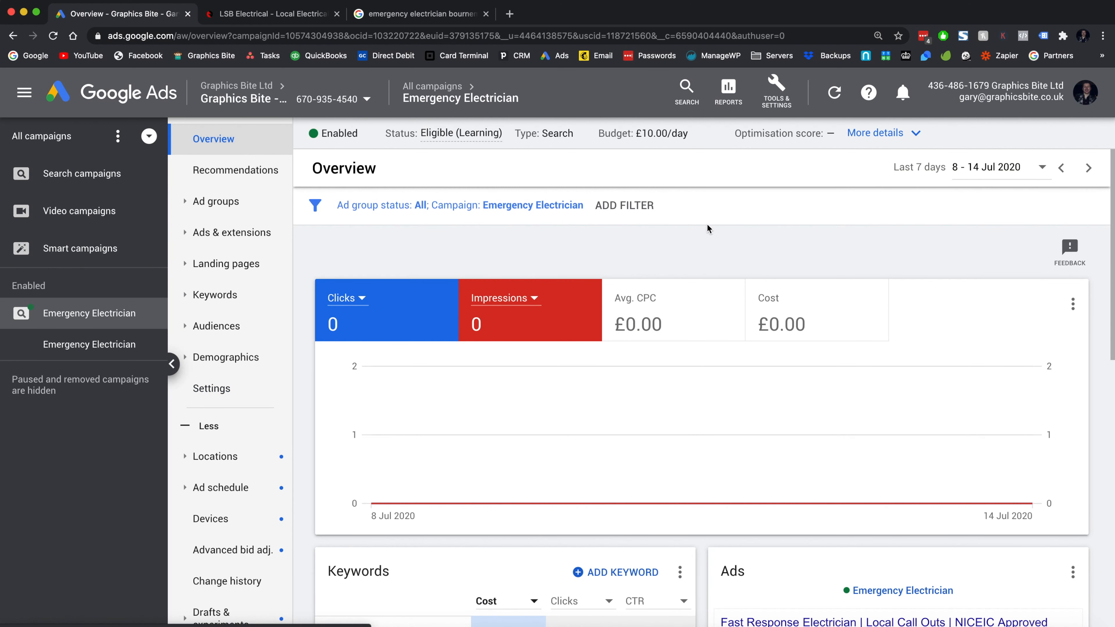